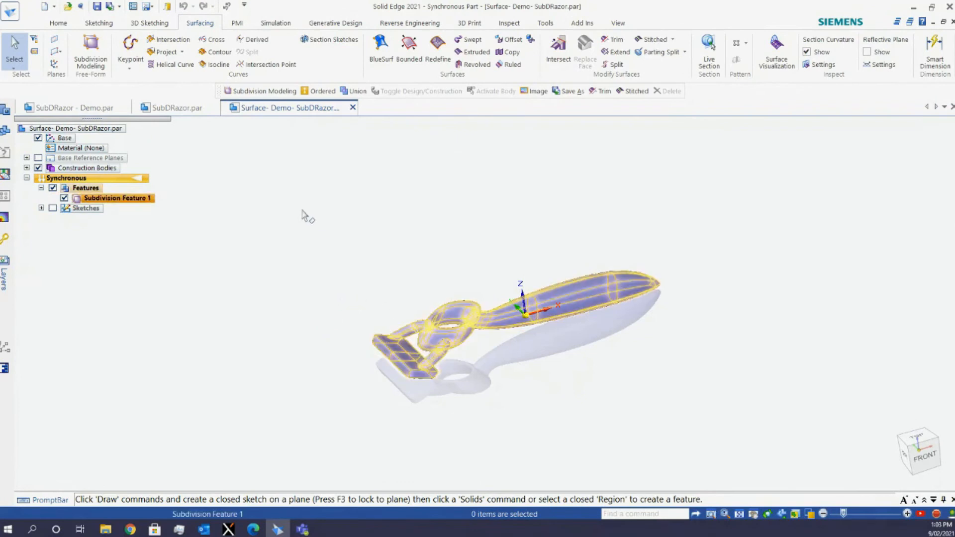
# Switch to the SubDRazor - Demo.par document and inspect the two razor sketch images on their crossing planes
pyautogui.click(69, 107)
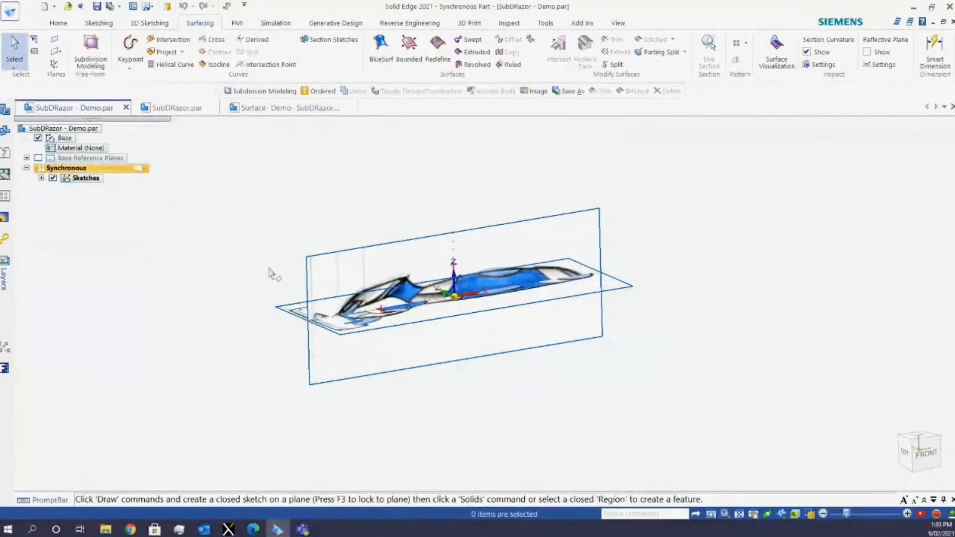
pyautogui.moveTo(270, 273)
pyautogui.mouseDown(button='middle')
pyautogui.moveTo(279, 315)
pyautogui.moveTo(275, 290)
pyautogui.mouseUp(button='middle')
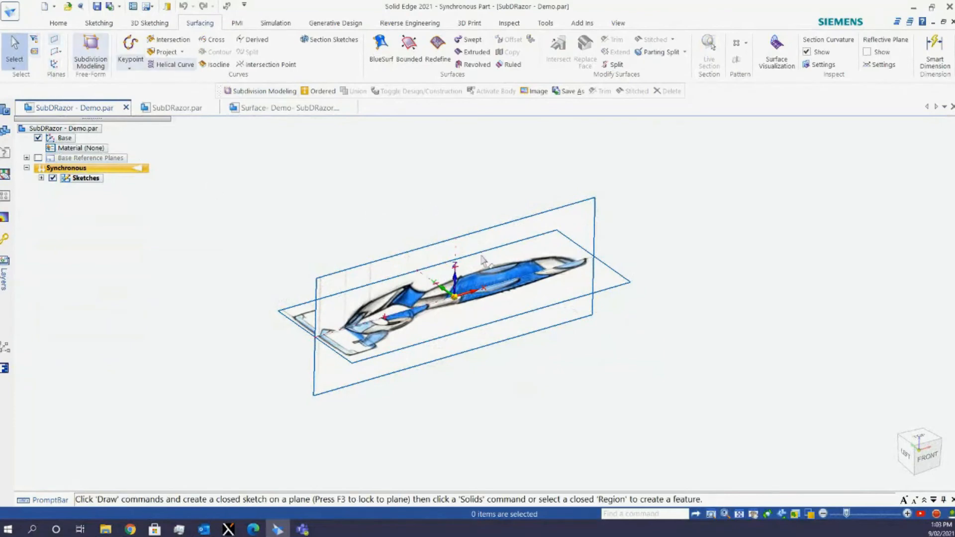
pyautogui.moveTo(507, 372); pyautogui.dragTo(520, 373, button='middle')
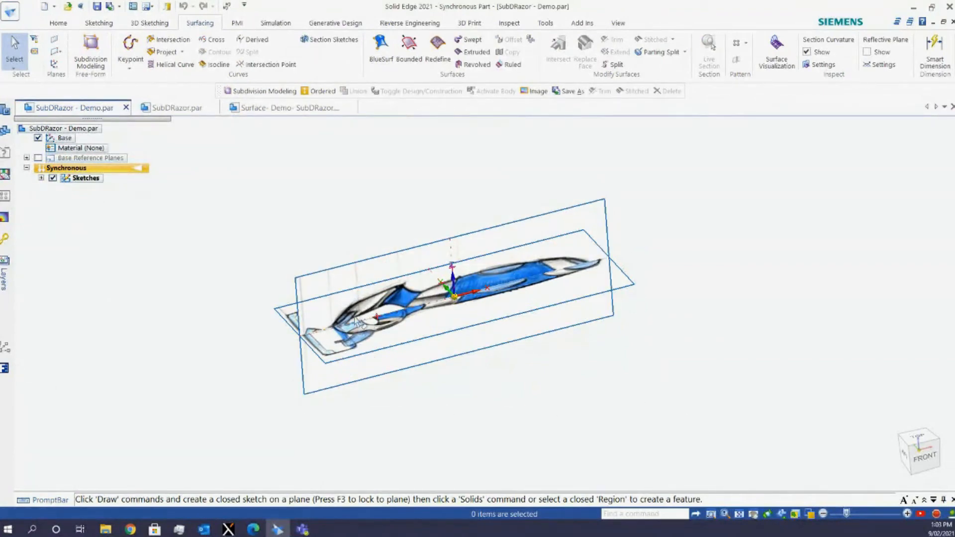
pyautogui.moveTo(359, 323)
pyautogui.mouseDown(button='middle')
pyautogui.moveTo(376, 274)
pyautogui.moveTo(390, 278)
pyautogui.moveTo(363, 288)
pyautogui.mouseUp(button='middle')
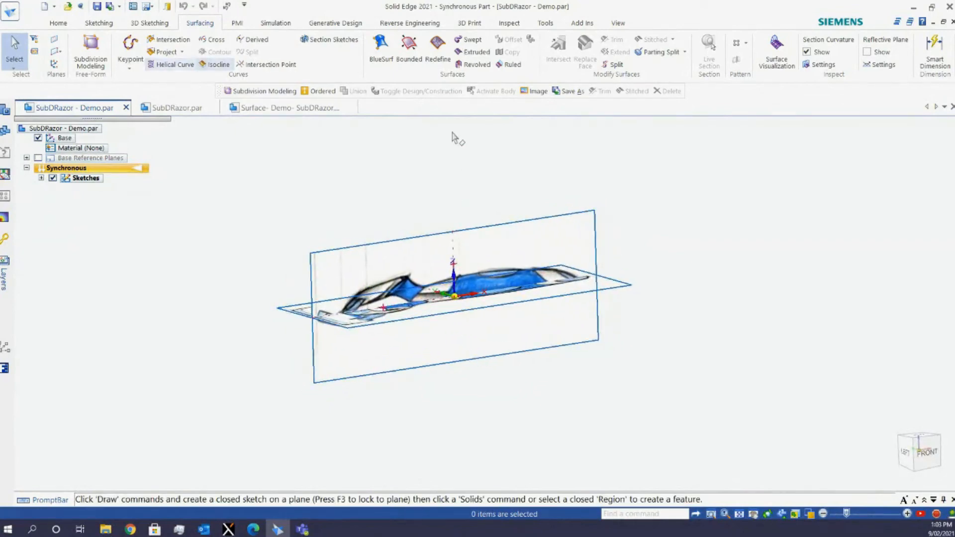
pyautogui.click(99, 22)
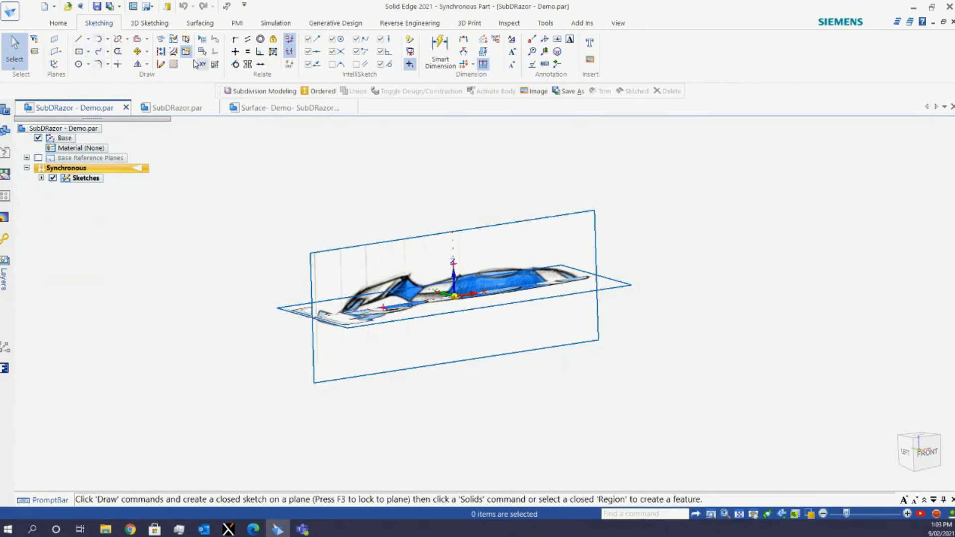
pyautogui.moveTo(284, 254); pyautogui.dragTo(300, 260, button='middle')
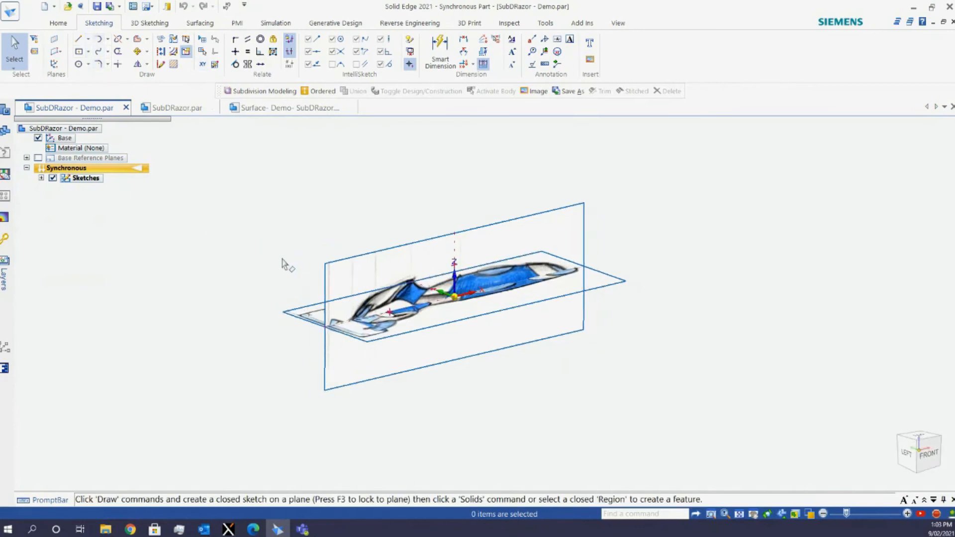
pyautogui.click(199, 23)
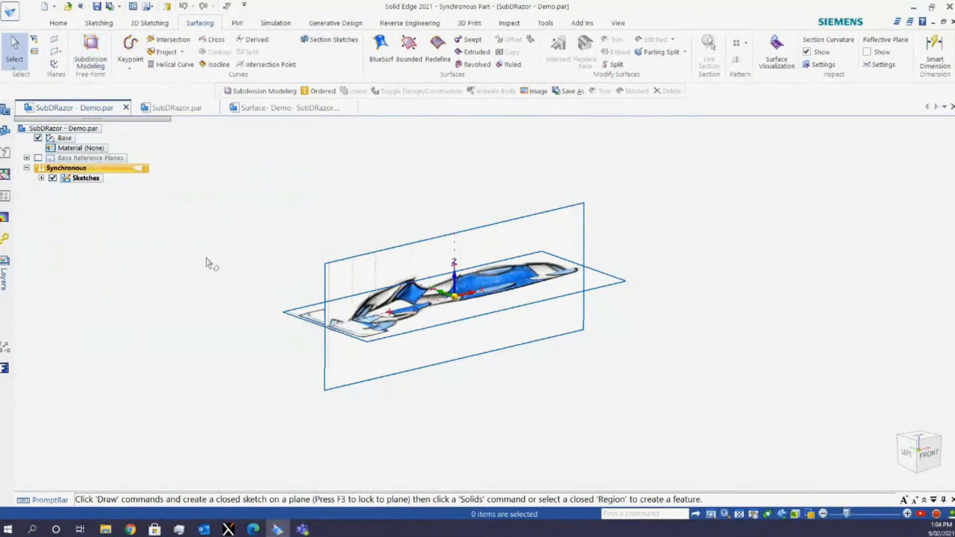
pyautogui.moveTo(293, 321); pyautogui.dragTo(260, 292, button='middle')
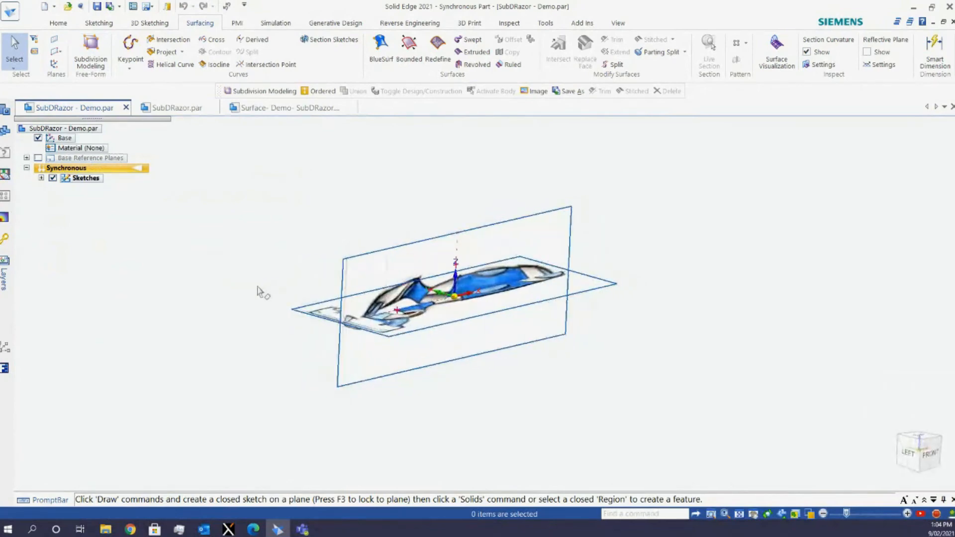
# Enter the subdivision modeling environment and inspect the razor sketches
pyautogui.click(93, 52)
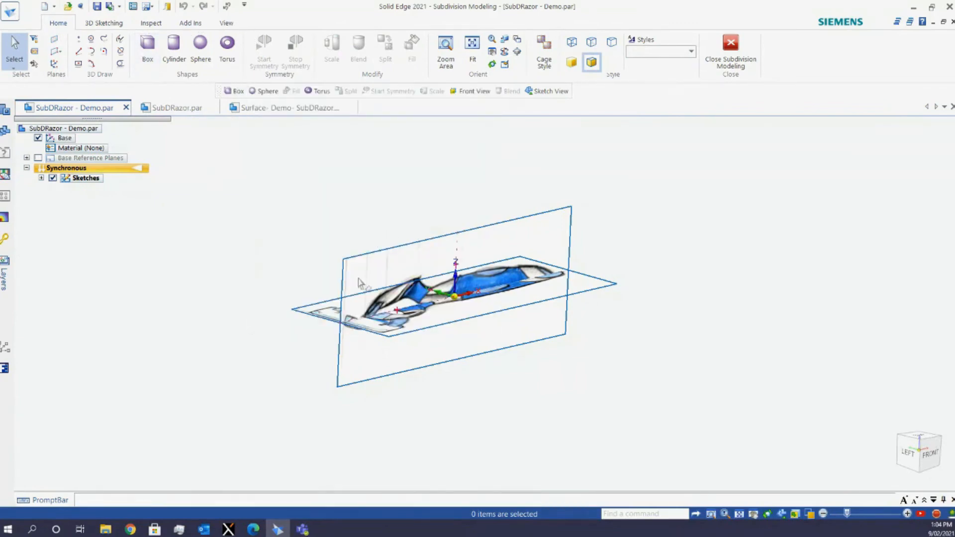
pyautogui.moveTo(523, 348); pyautogui.dragTo(506, 327, button='middle')
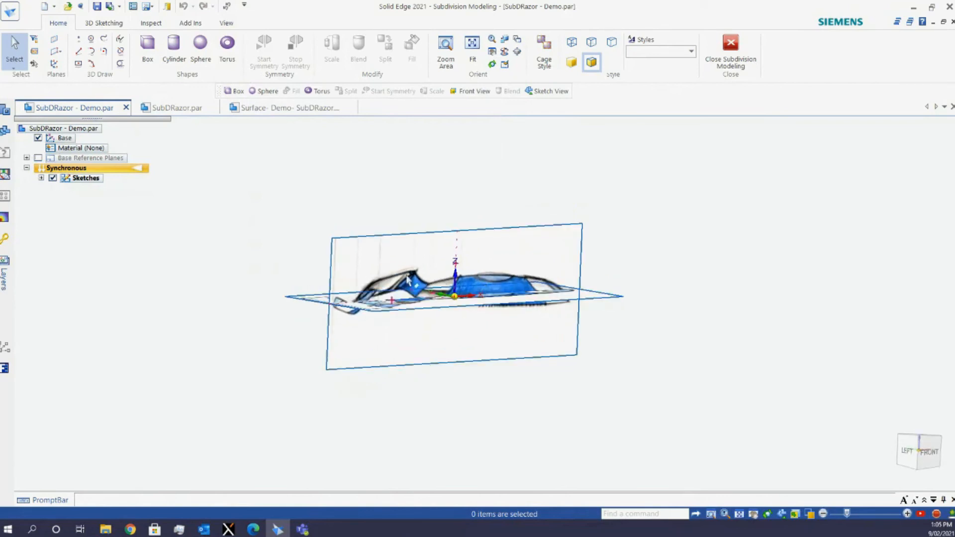
pyautogui.click(227, 46)
pyautogui.moveTo(499, 303)
pyautogui.mouseDown(button='middle')
pyautogui.moveTo(475, 300)
pyautogui.moveTo(476, 266)
pyautogui.moveTo(478, 299)
pyautogui.moveTo(467, 306)
pyautogui.moveTo(483, 300)
pyautogui.mouseUp(button='middle')
pyautogui.scroll(3, 533, 307)
pyautogui.moveTo(420, 294); pyautogui.dragTo(403, 319, button='middle')
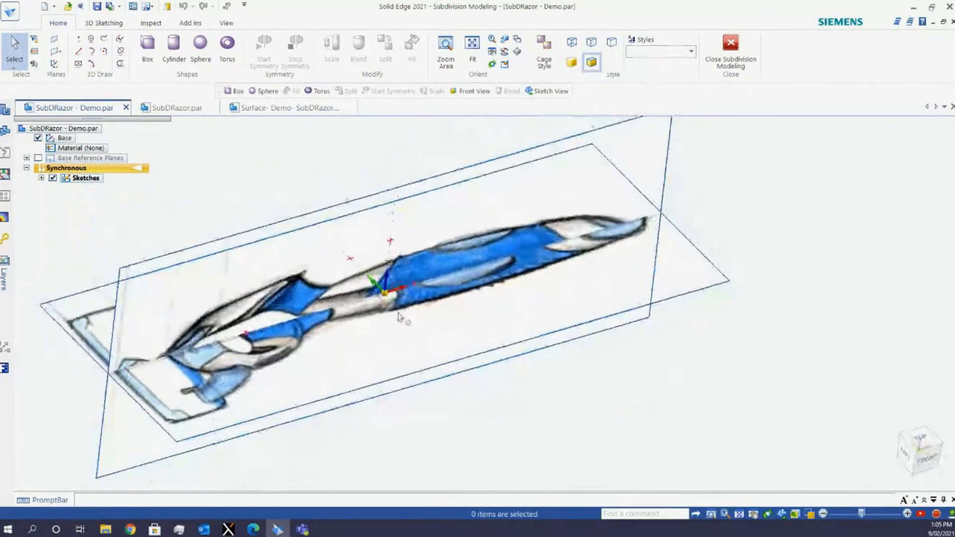
# Create a subdivision sphere at the origin with a size of 20 mm and subdivision level 1
pyautogui.click(201, 54)
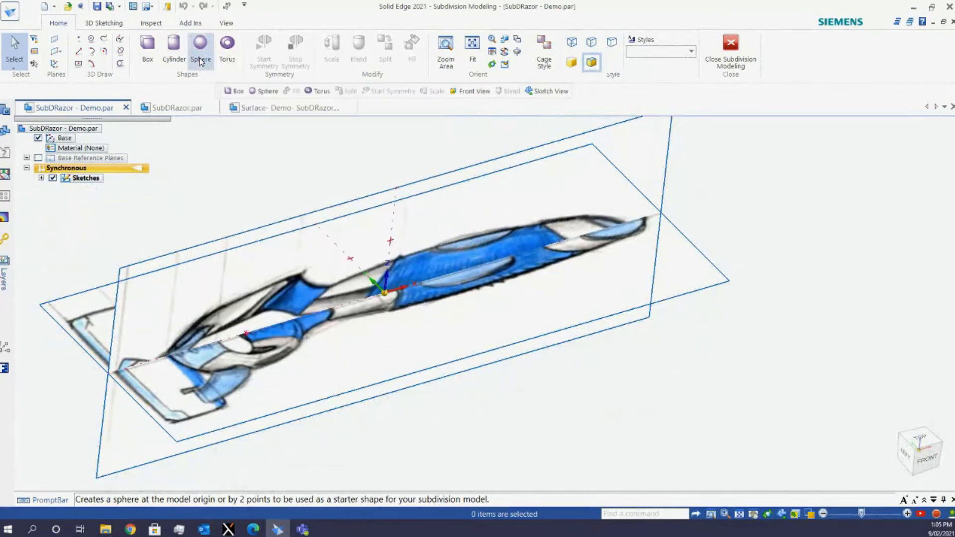
pyautogui.moveTo(559, 315); pyautogui.dragTo(358, 224, button='middle')
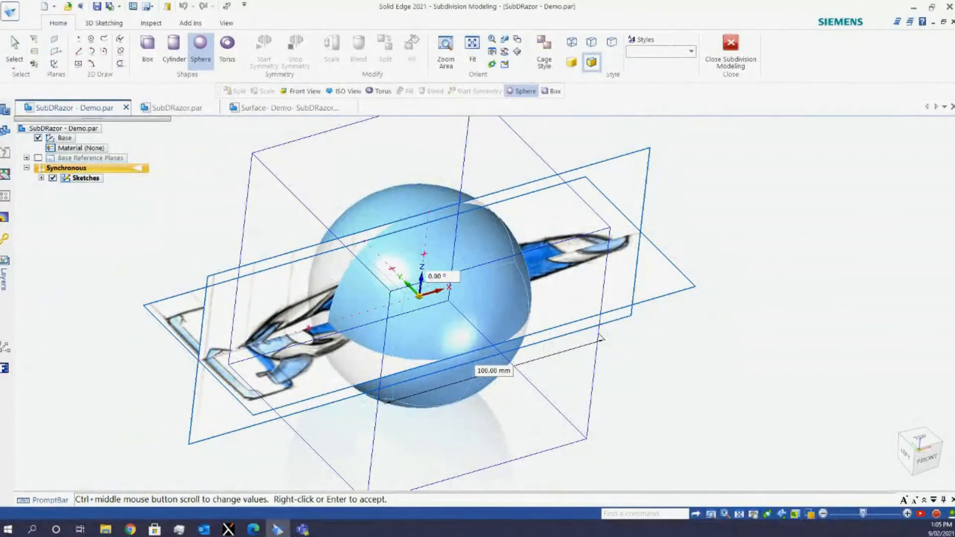
pyautogui.moveTo(146, 188); pyautogui.dragTo(323, 128)
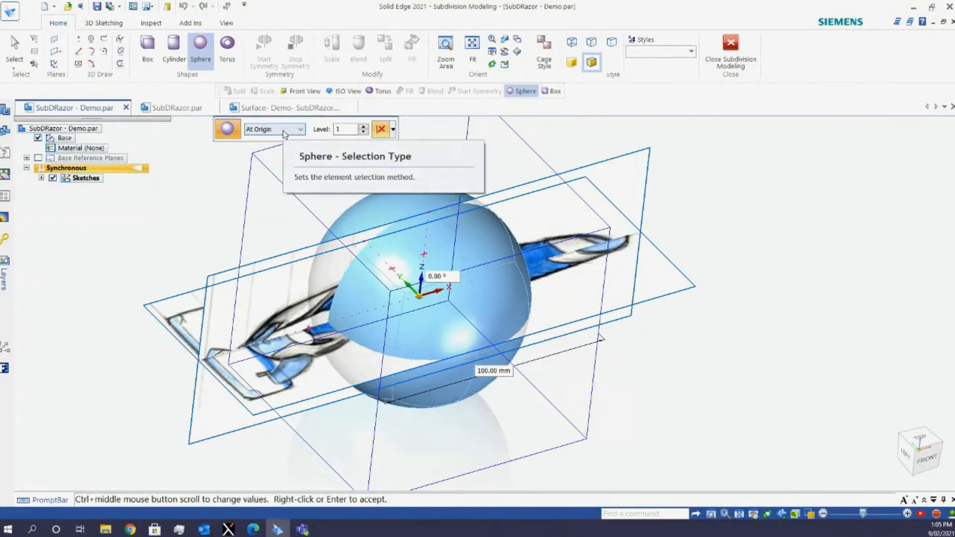
pyautogui.click(494, 371)
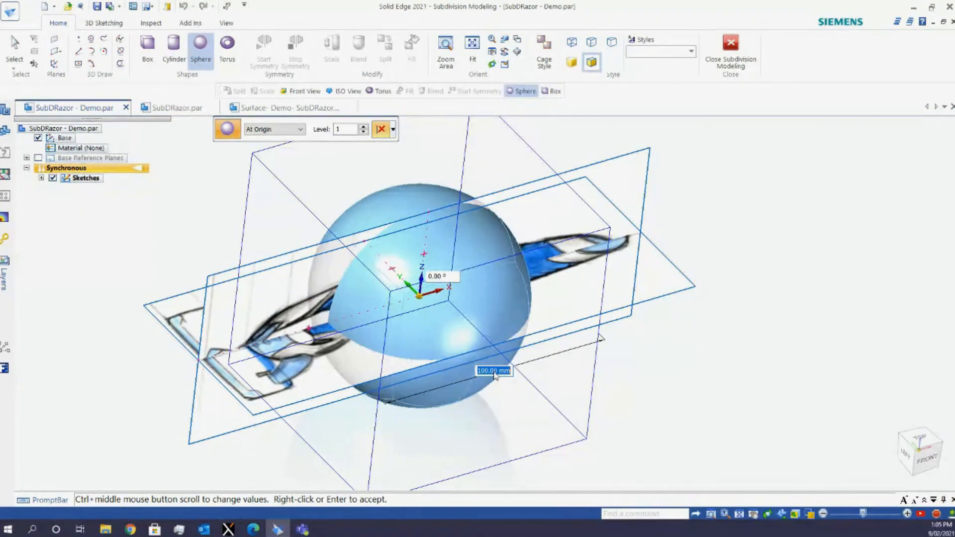
pyautogui.write('20')
pyautogui.press('Tab')
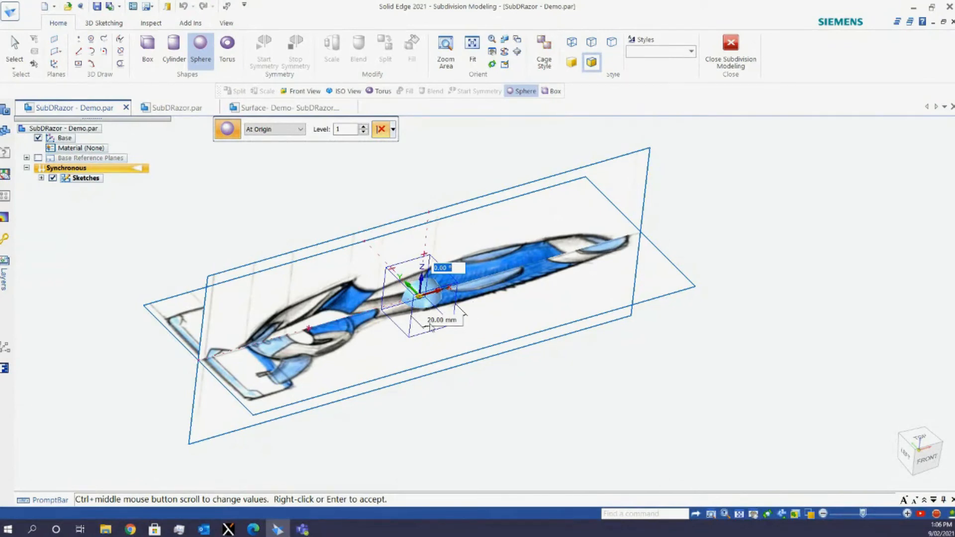
pyautogui.rightClick(486, 391)
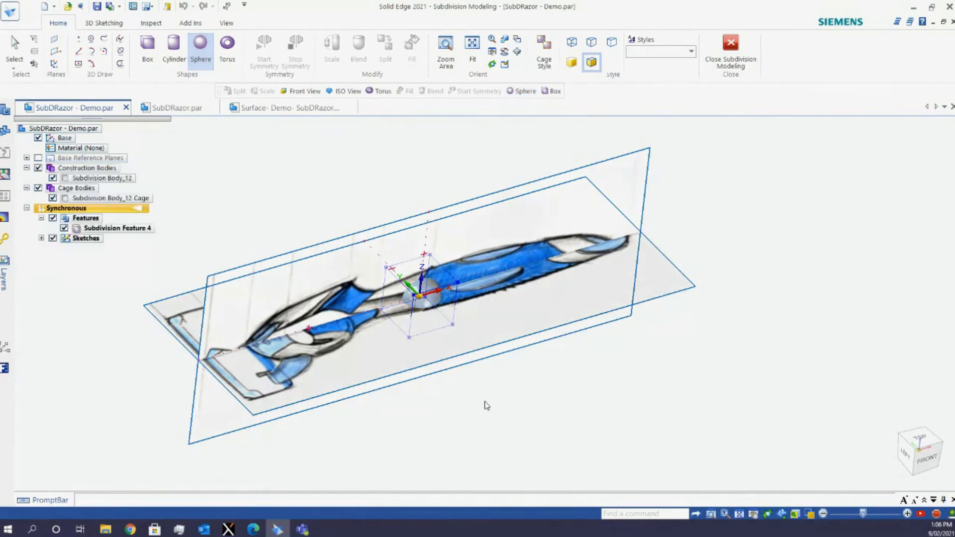
pyautogui.moveTo(473, 411); pyautogui.dragTo(460, 383, button='middle')
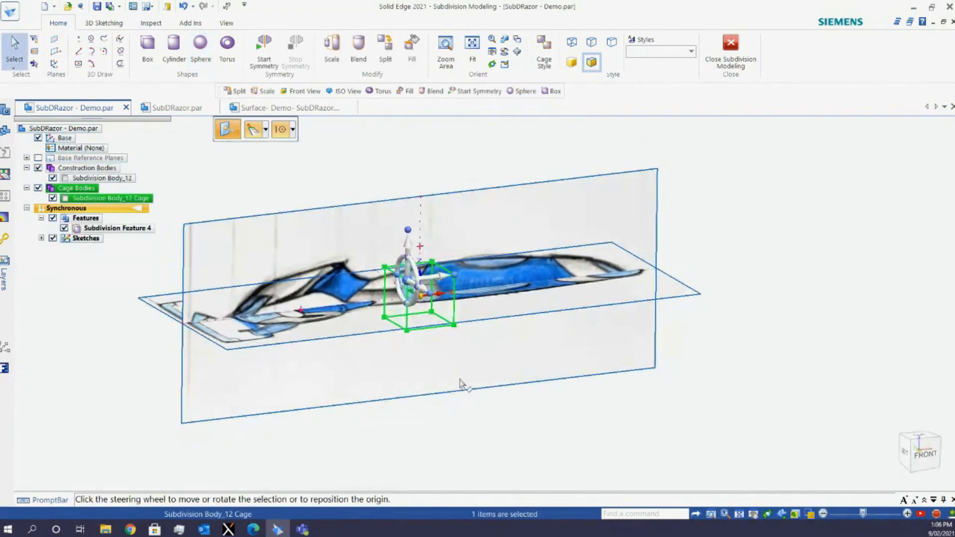
pyautogui.click(470, 410)
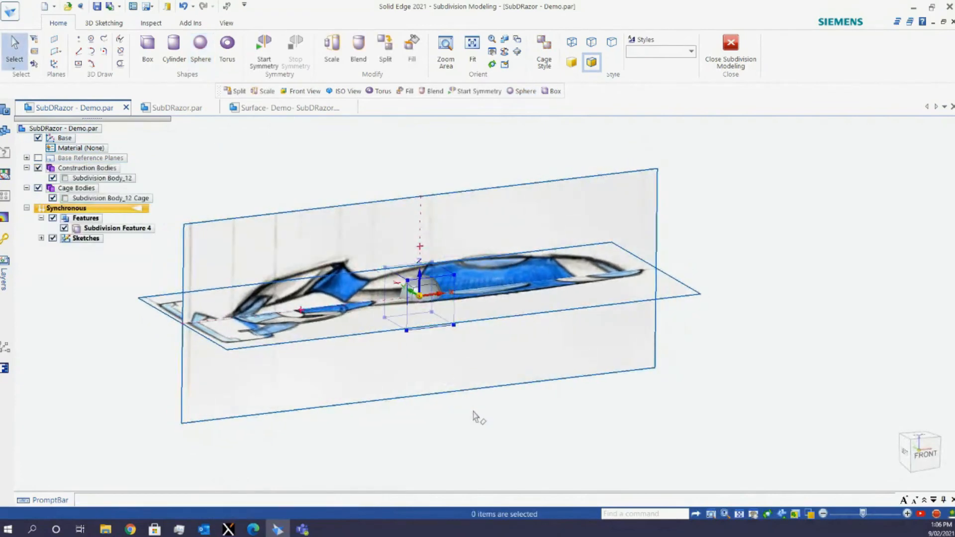
# In the front view, move the cage's +X end face 85 mm along X toward the tail of the razor handle
pyautogui.moveTo(425, 320); pyautogui.dragTo(399, 300, button='middle')
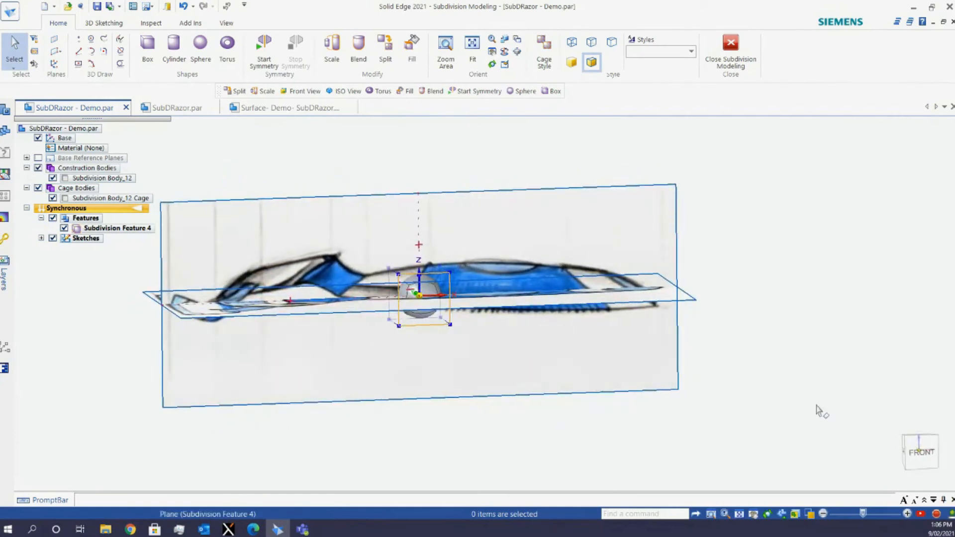
pyautogui.click(921, 451)
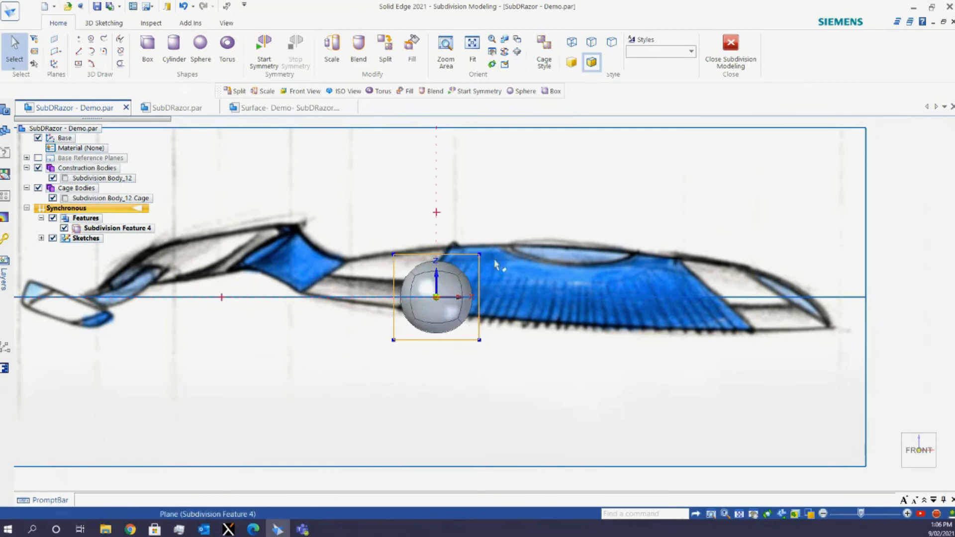
pyautogui.click(479, 332)
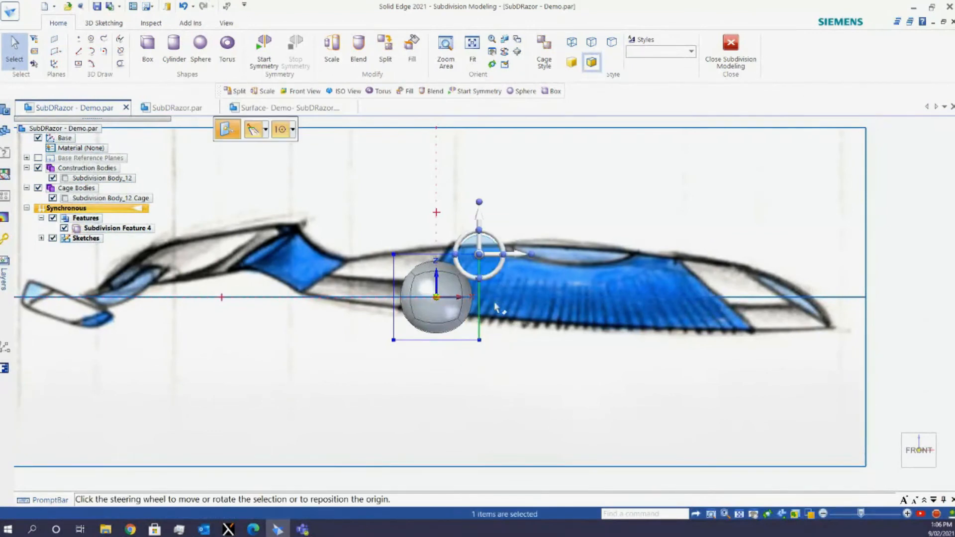
pyautogui.click(520, 255)
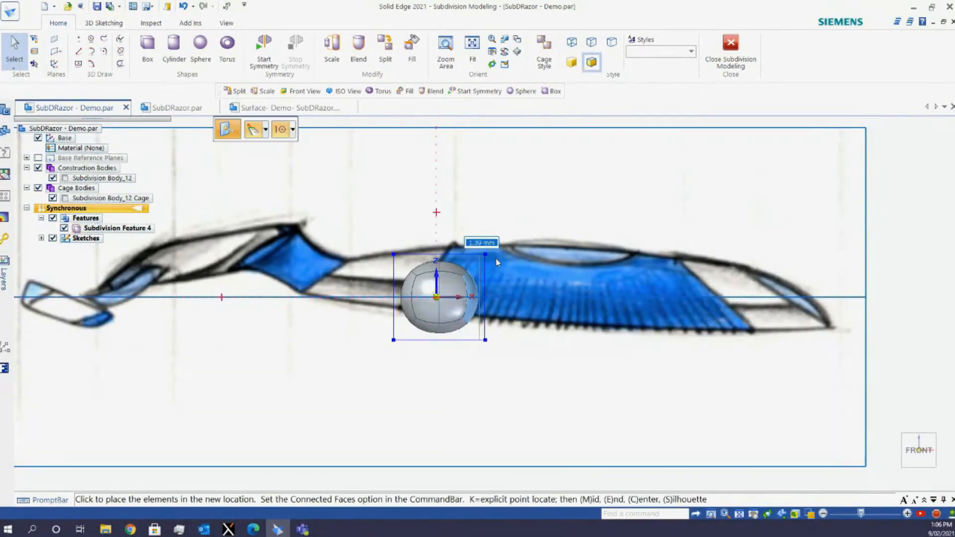
pyautogui.write('8')
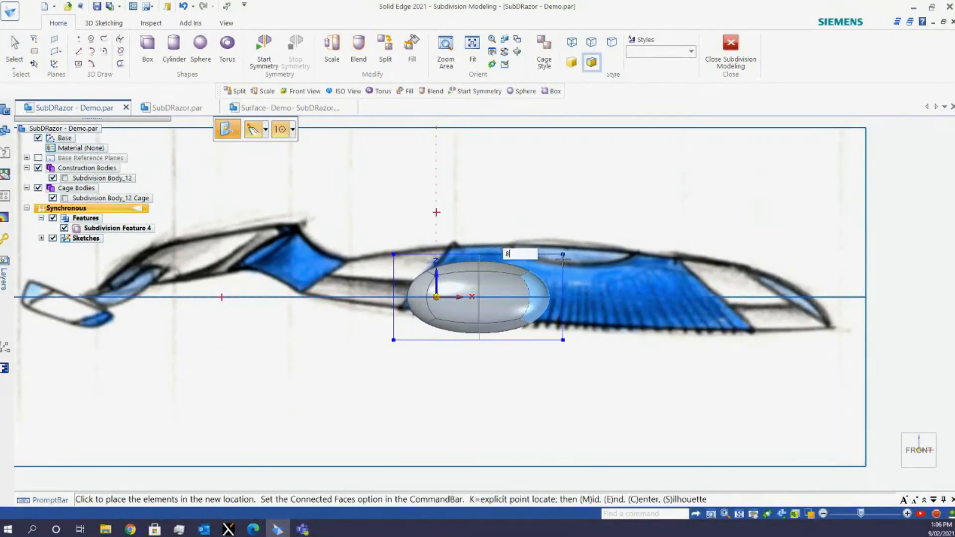
pyautogui.write('5')
pyautogui.press('Return')
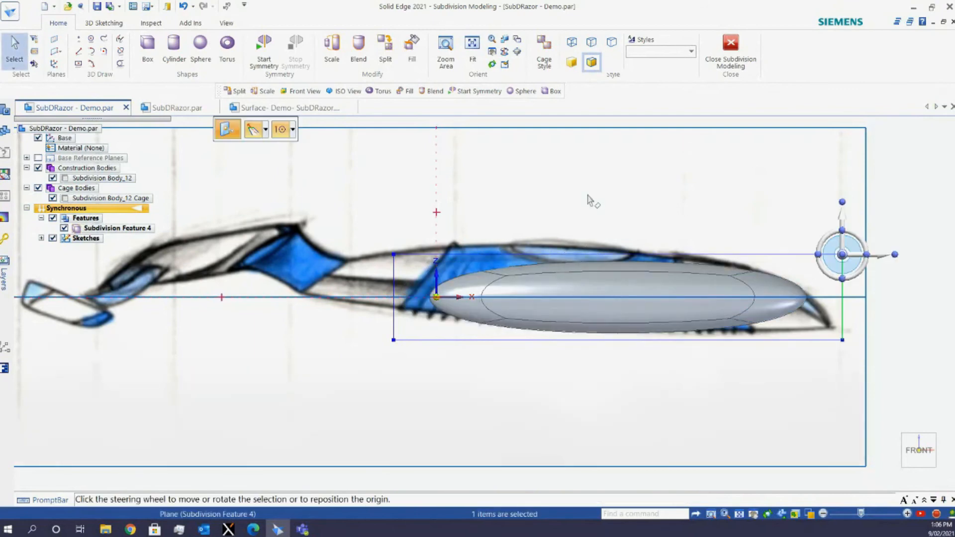
pyautogui.press('Escape')
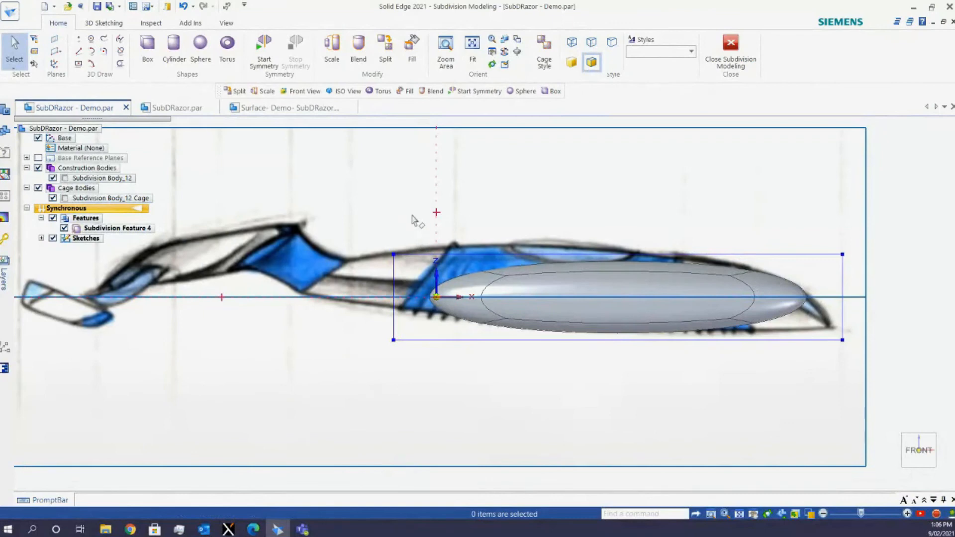
# Move the cage's -X end face outward along X to where the handle neck meets the razor head in the sketch
pyautogui.moveTo(411, 215); pyautogui.dragTo(367, 384)
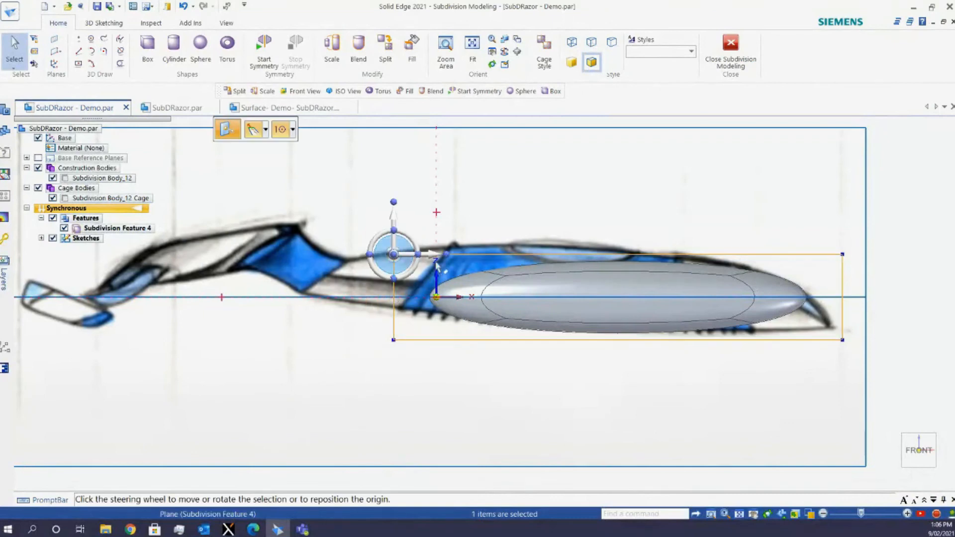
pyautogui.click(434, 256)
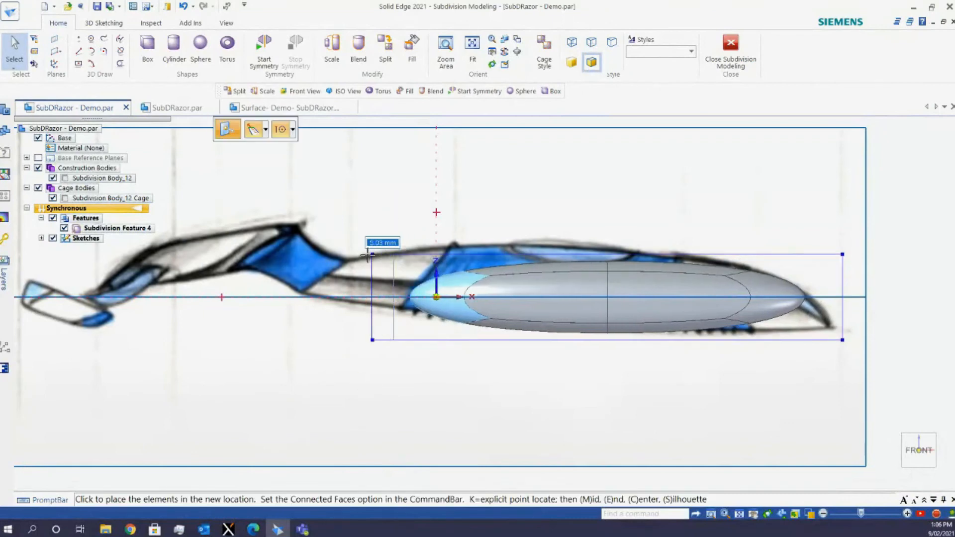
pyautogui.click(329, 255)
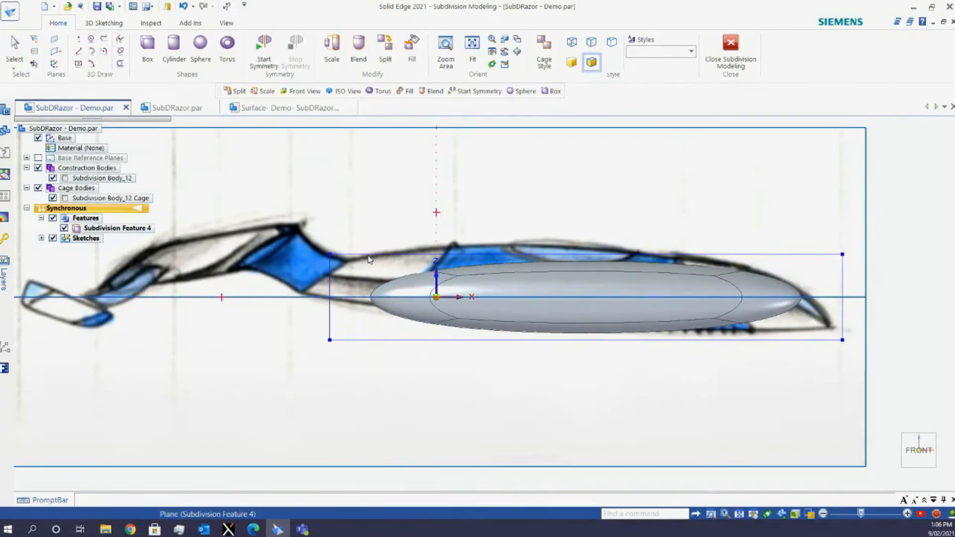
pyautogui.press('Escape')
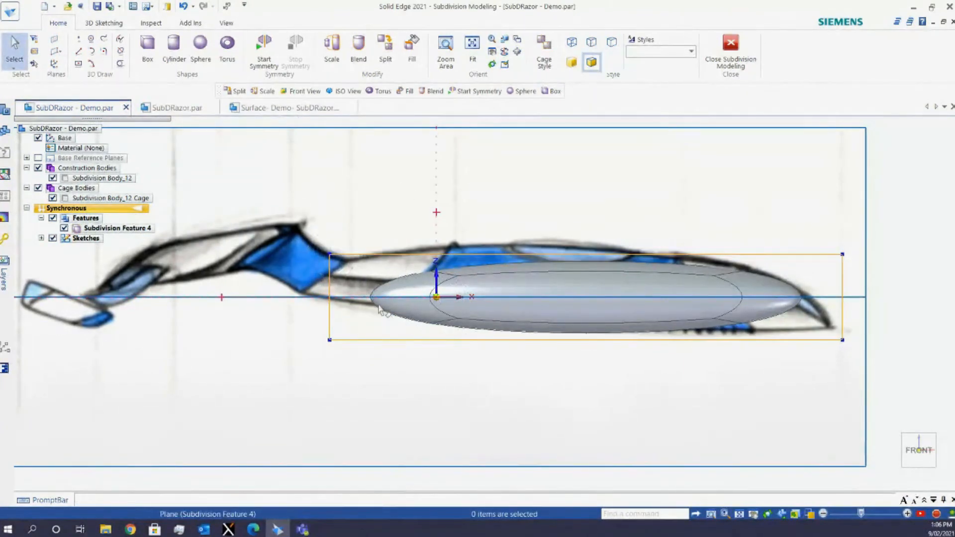
# Split the cage's lengthwise faces, picked as a chain, in two places: near the tail and at the front edge of the sketch's blue grip
pyautogui.scroll(-2, 381, 308)
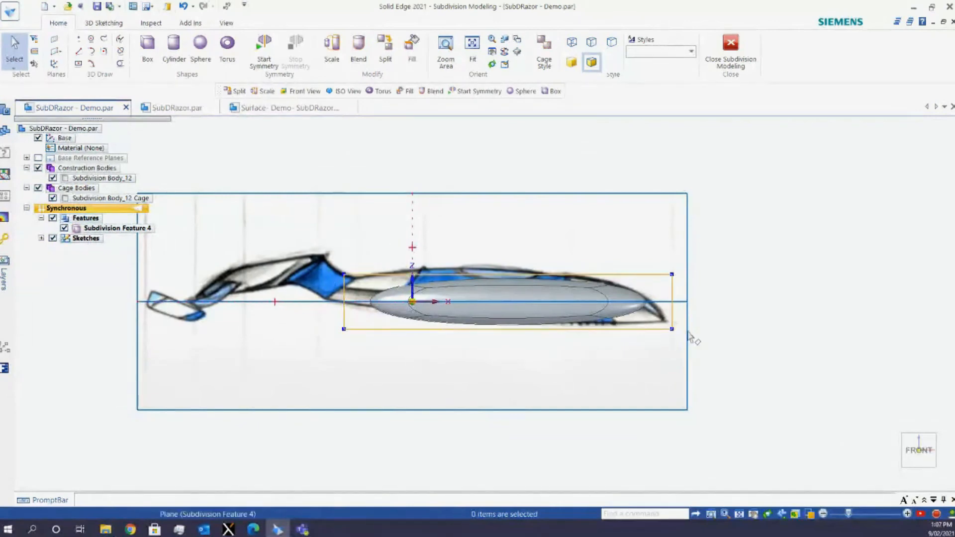
pyautogui.moveTo(531, 380); pyautogui.dragTo(550, 407, button='middle')
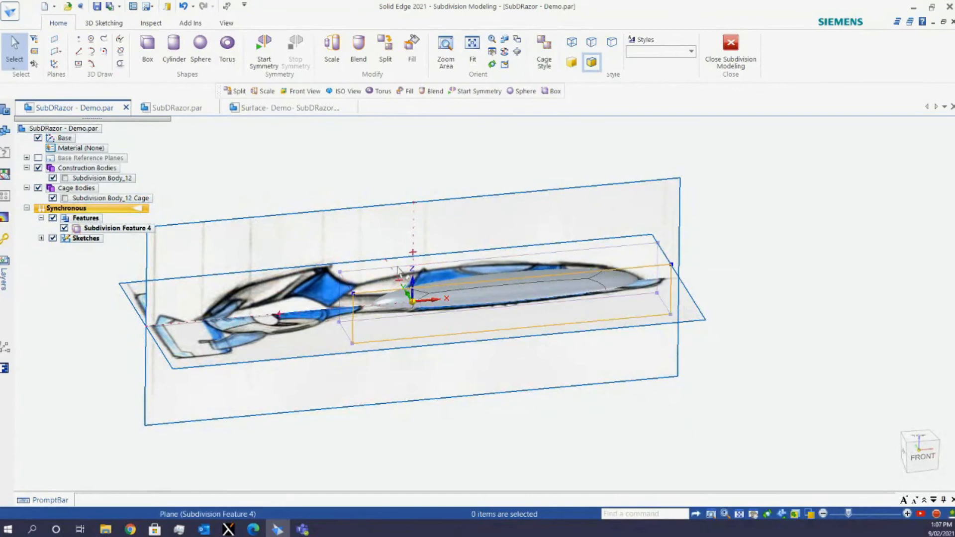
pyautogui.click(386, 64)
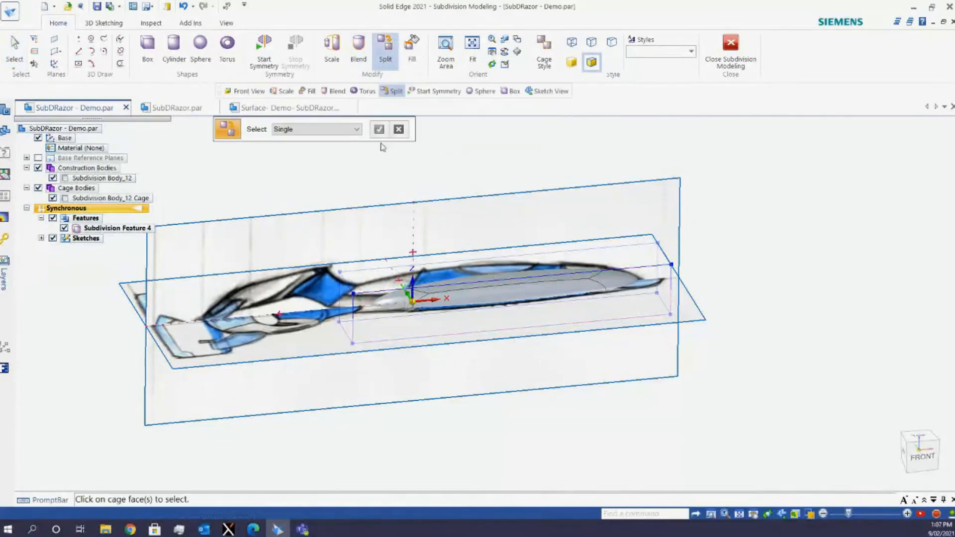
pyautogui.click(319, 129)
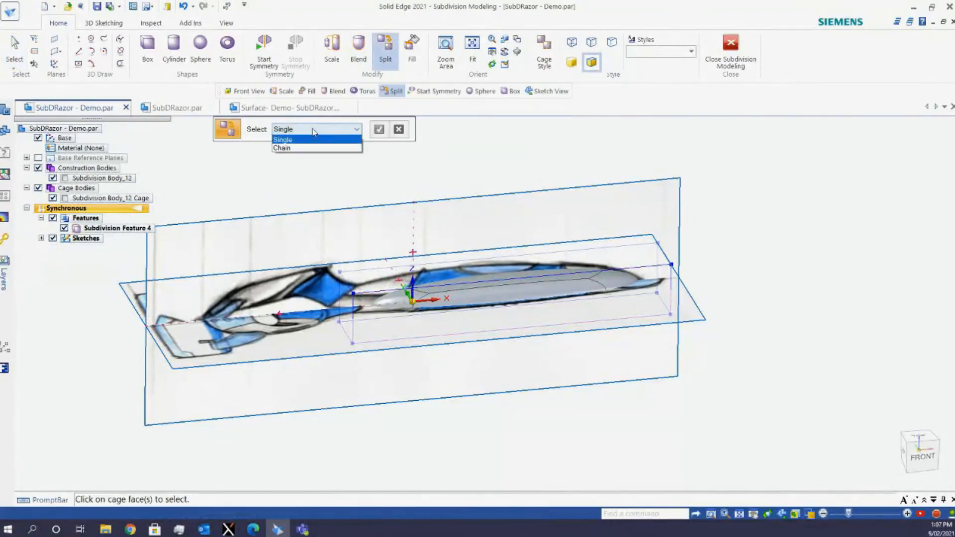
pyautogui.click(286, 145)
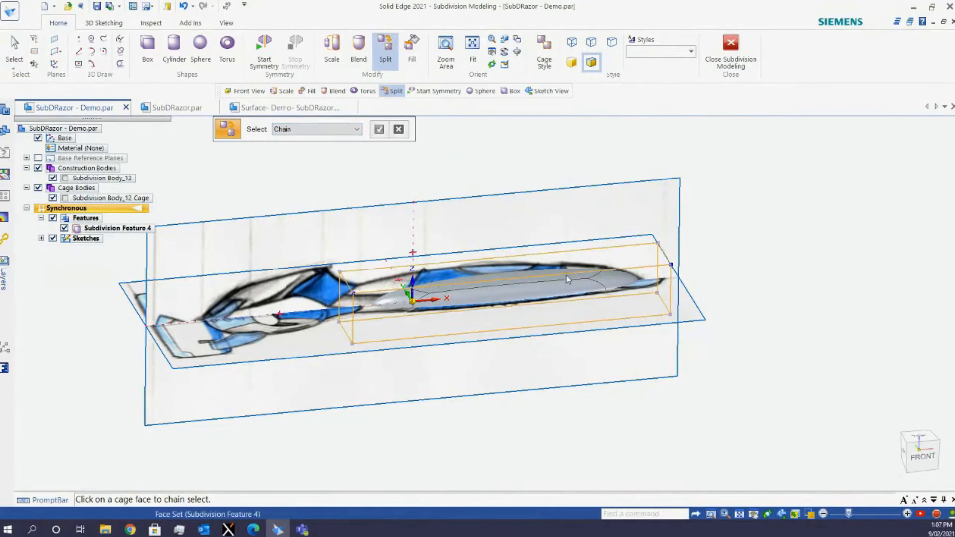
pyautogui.click(527, 271)
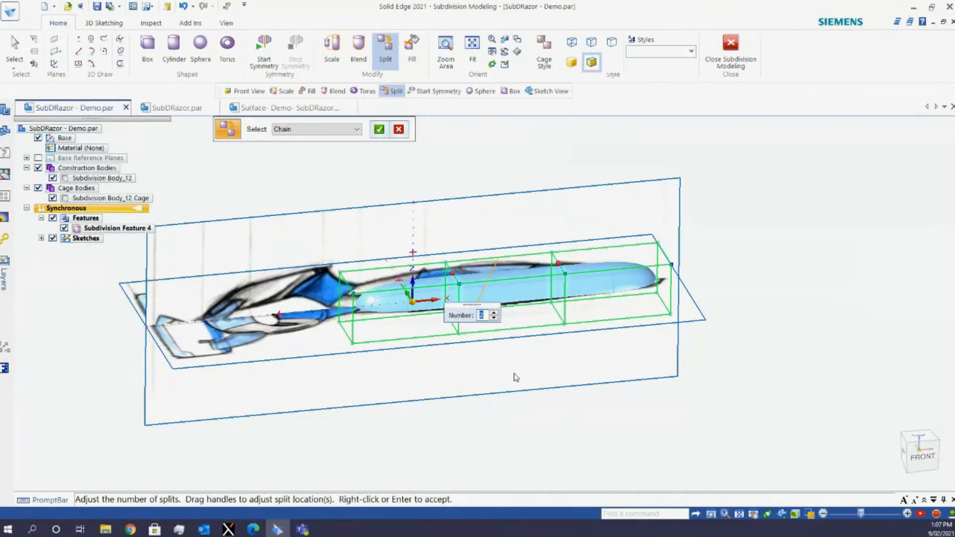
pyautogui.moveTo(559, 262); pyautogui.dragTo(603, 260)
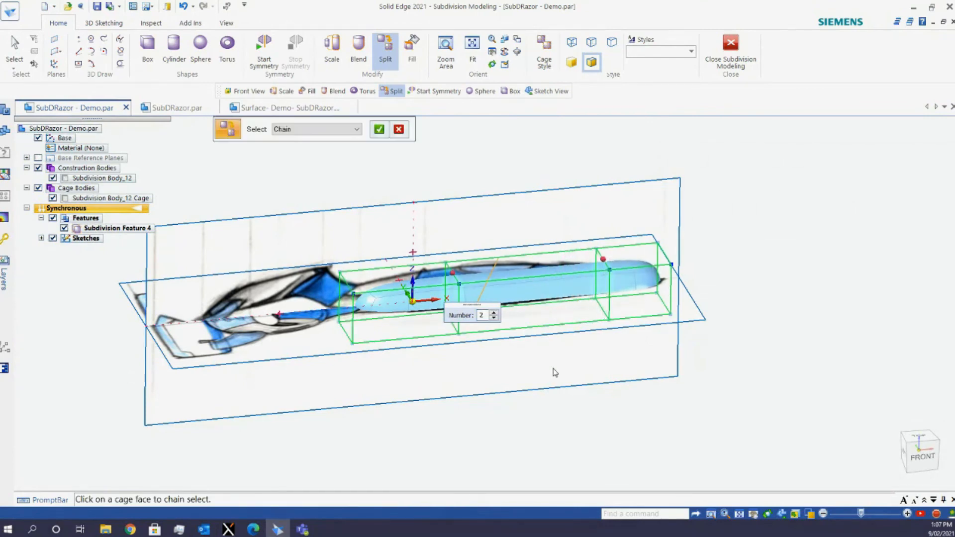
pyautogui.click(923, 457)
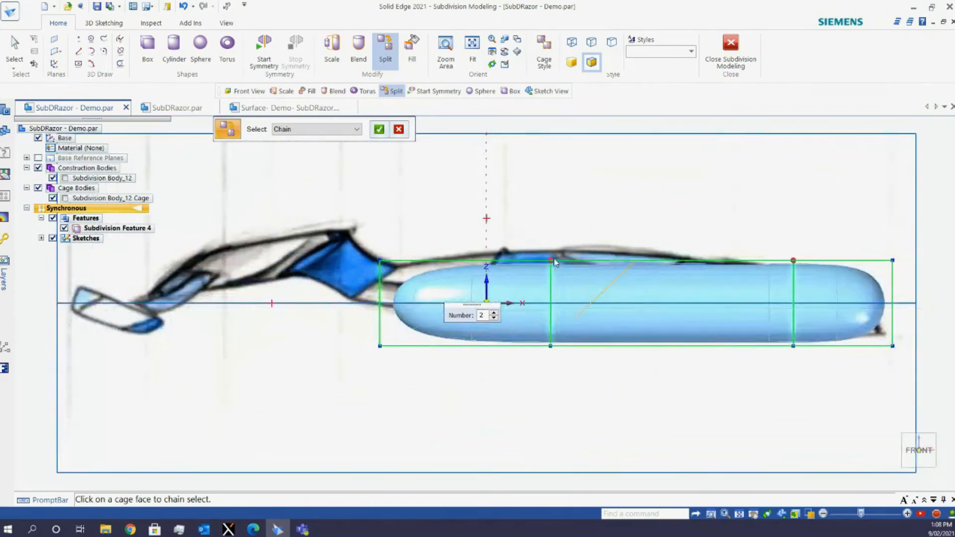
pyautogui.moveTo(555, 262); pyautogui.dragTo(499, 261)
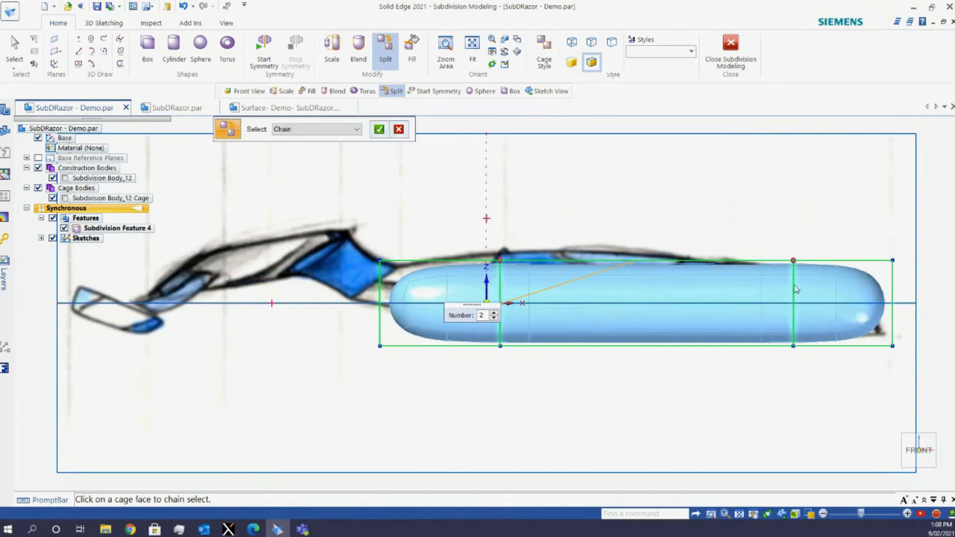
pyautogui.rightClick(539, 203)
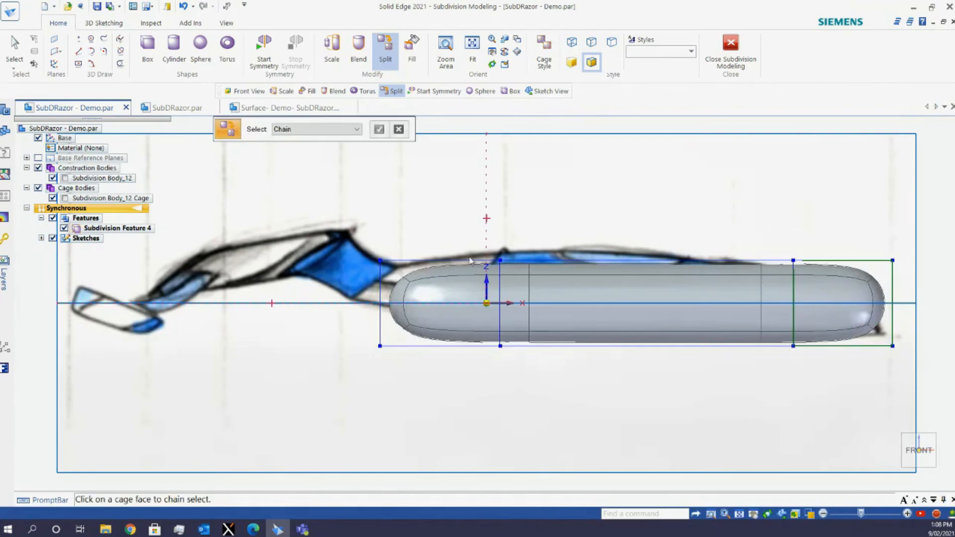
pyautogui.press('Escape')
# Start scaling with the cage's +X end face at the razor tail as the selection
pyautogui.moveTo(424, 178); pyautogui.dragTo(406, 157, button='right')
pyautogui.scroll(-2, 278, 244)
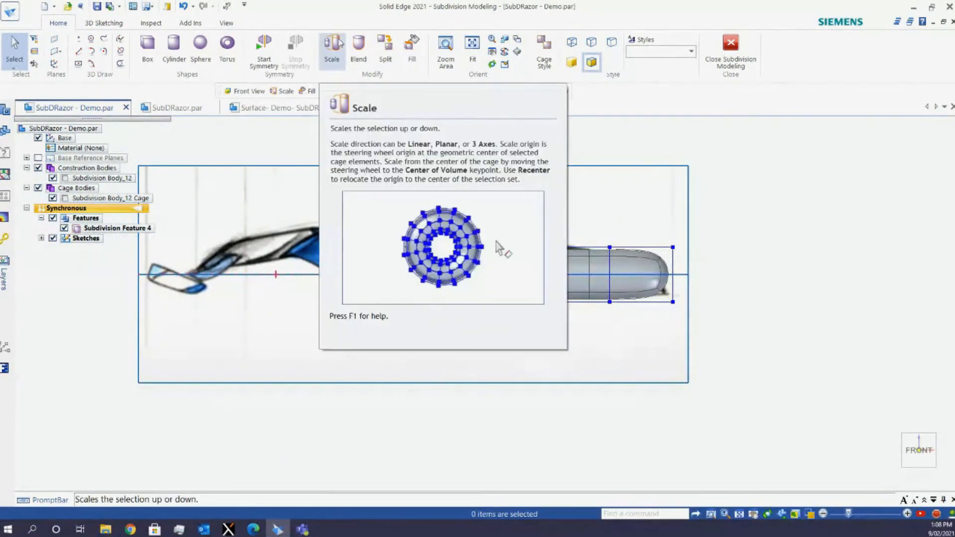
pyautogui.click(333, 57)
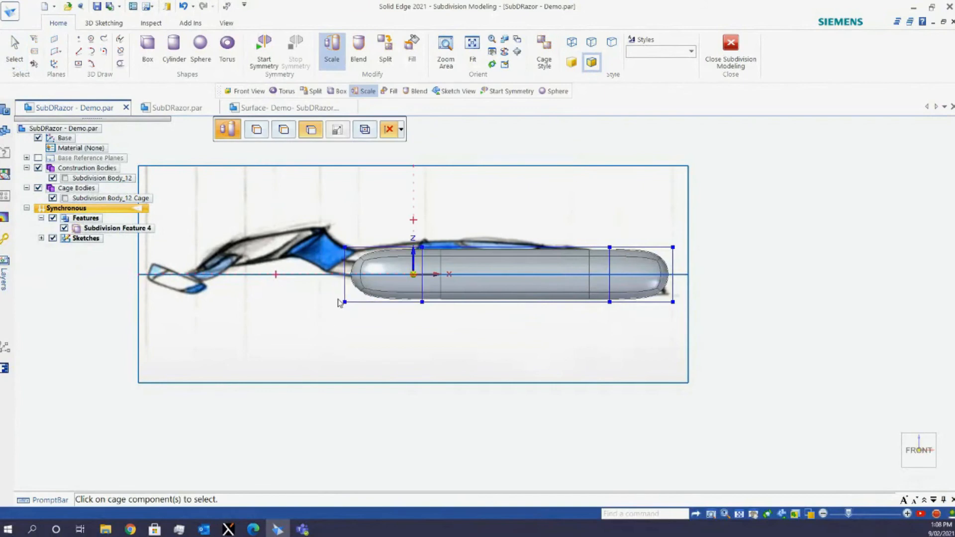
pyautogui.moveTo(323, 326); pyautogui.dragTo(331, 333, button='middle')
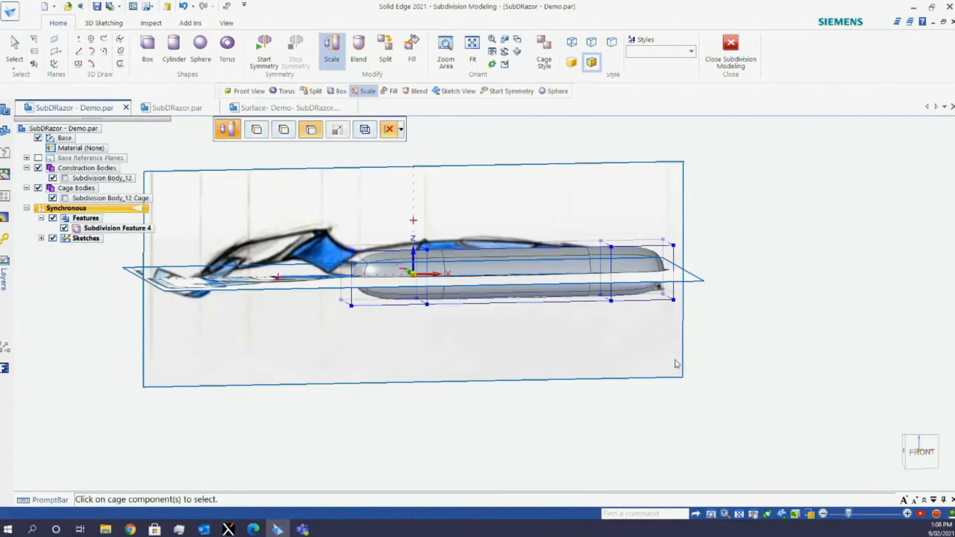
pyautogui.moveTo(593, 362); pyautogui.dragTo(511, 362, button='middle')
pyautogui.scroll(4, 639, 320)
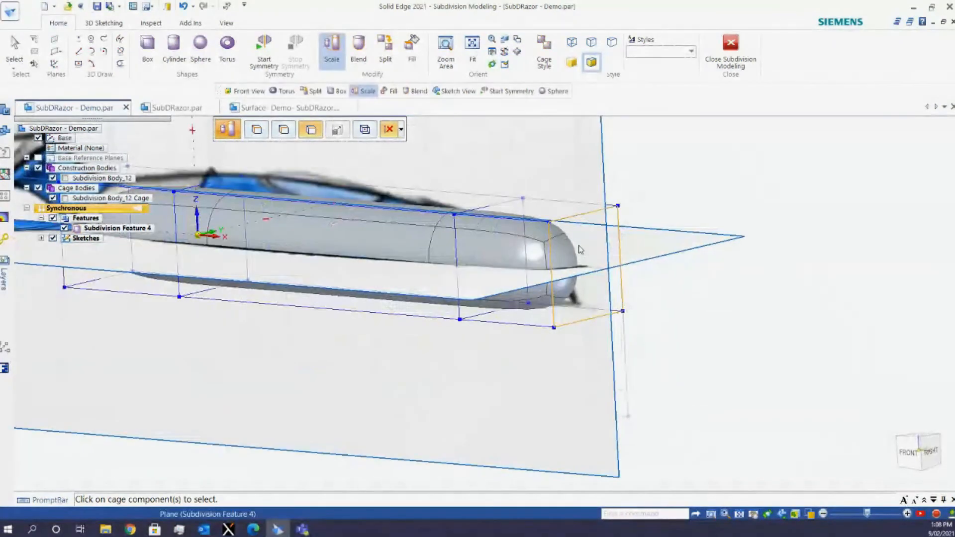
pyautogui.click(585, 256)
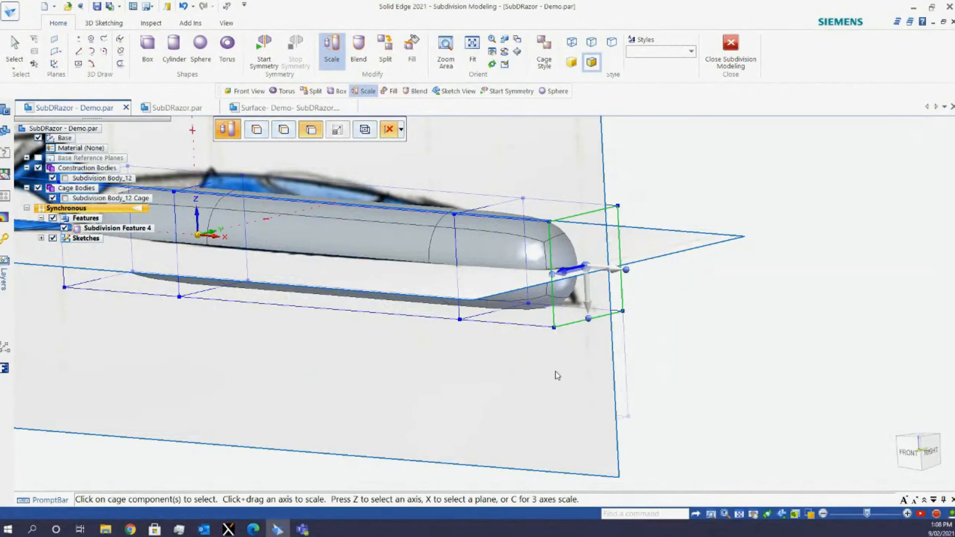
# Cycle the scale direction of the +X end face through the available planes and single axes
pyautogui.press('x')
pyautogui.press('x')
pyautogui.press('x')
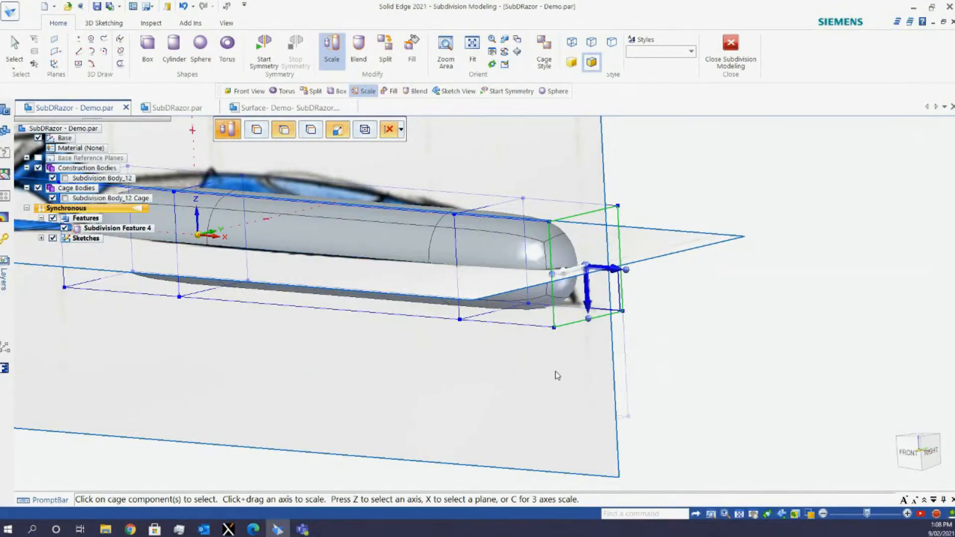
pyautogui.press('z')
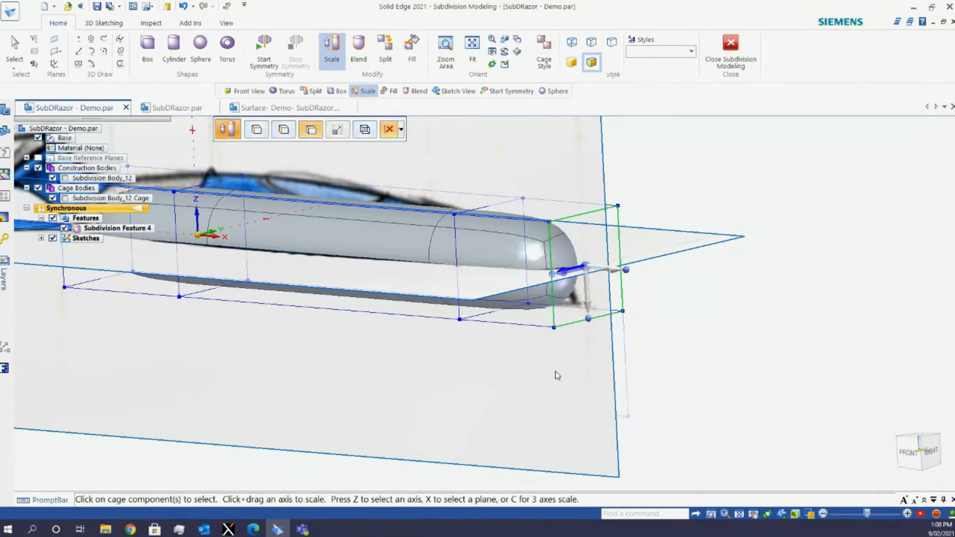
pyautogui.press('z')
pyautogui.press('z')
pyautogui.press('z')
pyautogui.press('z')
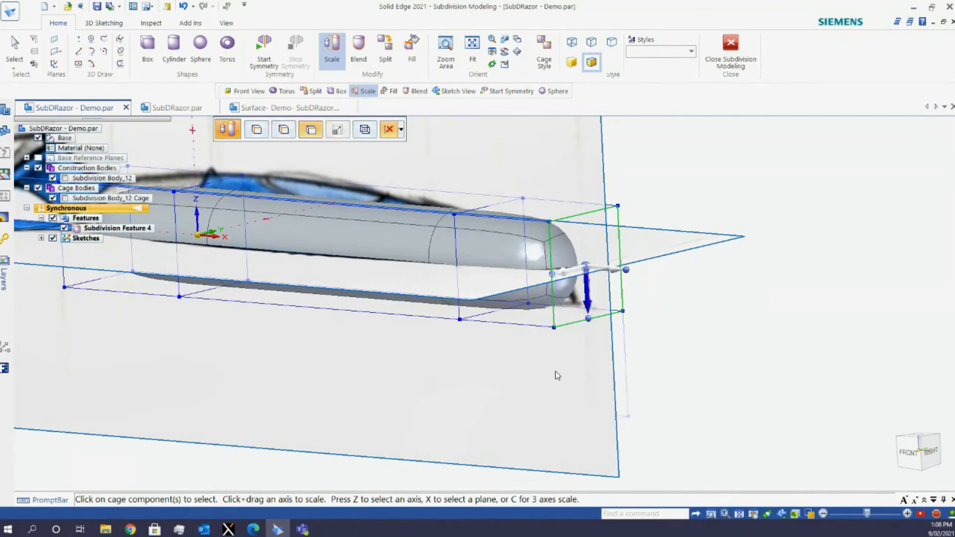
pyautogui.press('z')
pyautogui.press('z')
pyautogui.press('z')
pyautogui.press('z')
pyautogui.press('z')
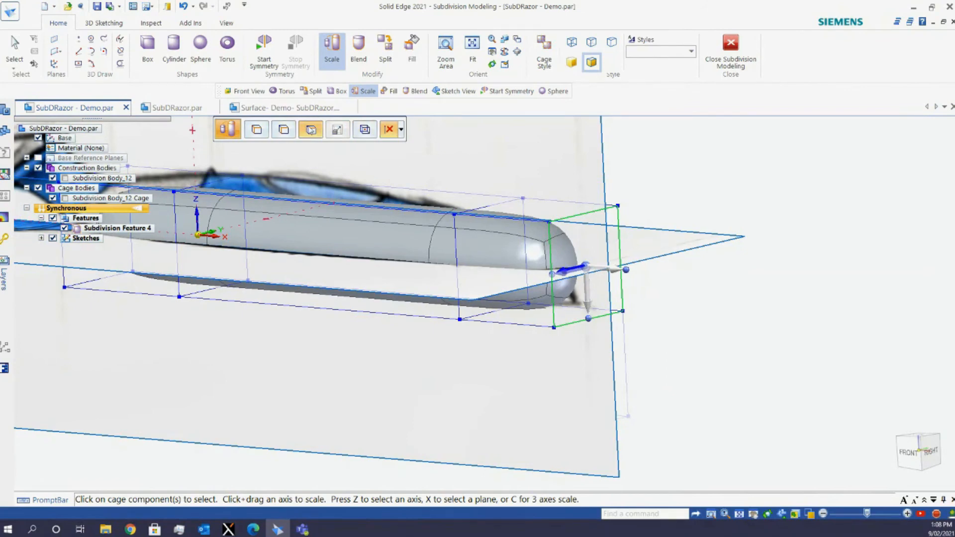
# Scale the +X end face in its own Y-Z plane by a factor of 0.2
pyautogui.press('x')
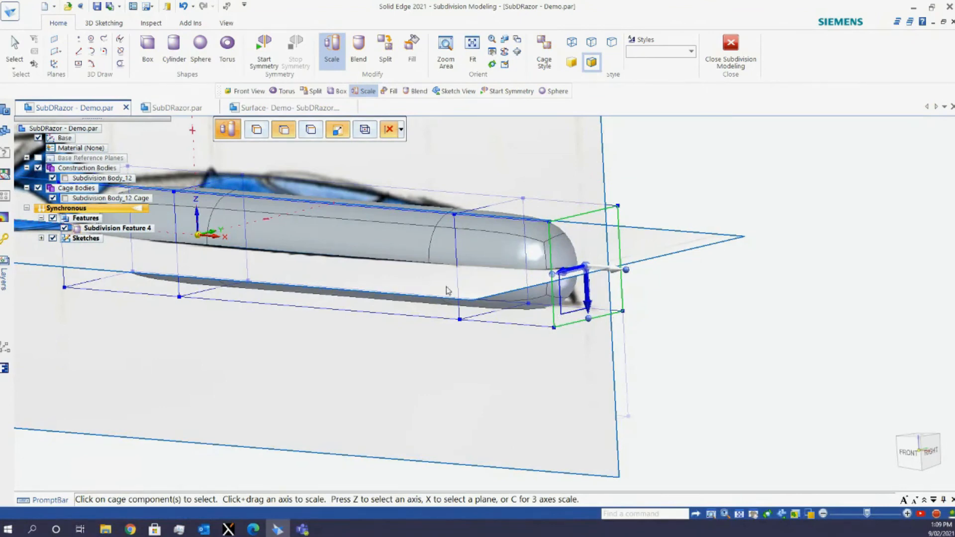
pyautogui.click(591, 309)
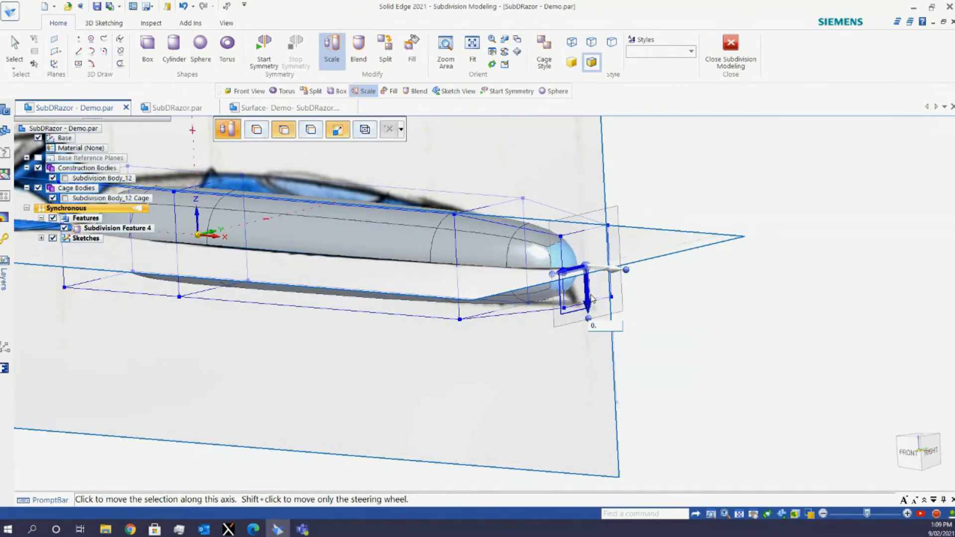
pyautogui.press('Return')
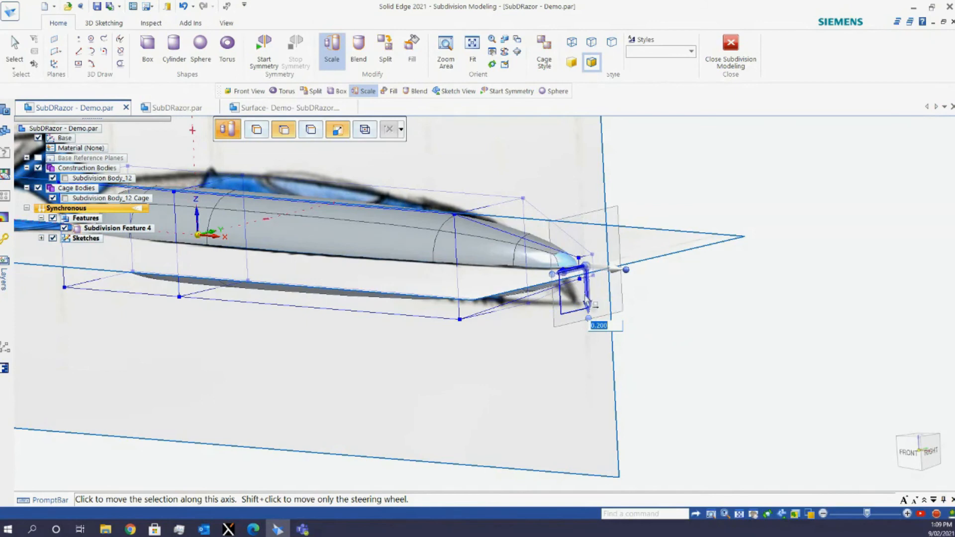
pyautogui.click(677, 273)
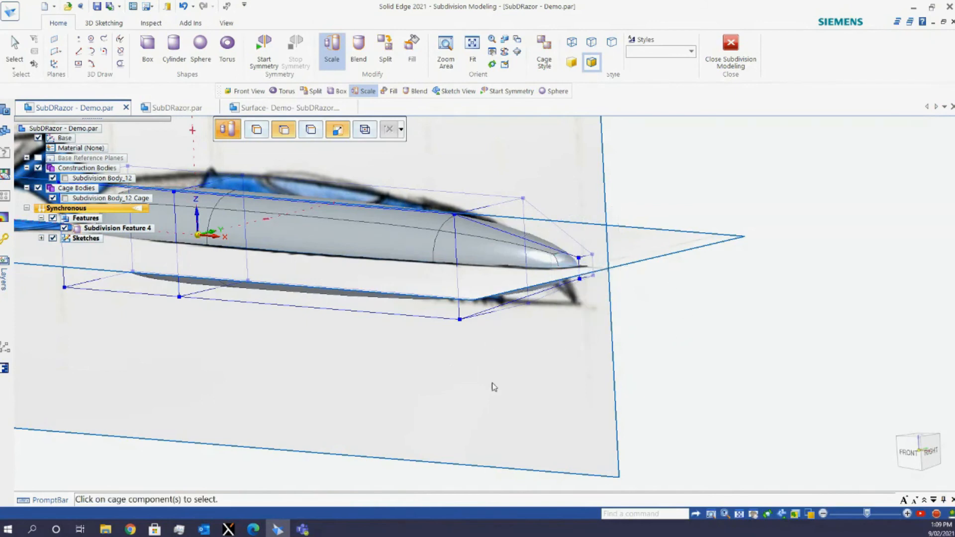
# Scale the cage's -X end face at the handle neck in its Y-Z plane by a factor of 0.3
pyautogui.moveTo(493, 387); pyautogui.dragTo(532, 363, button='middle')
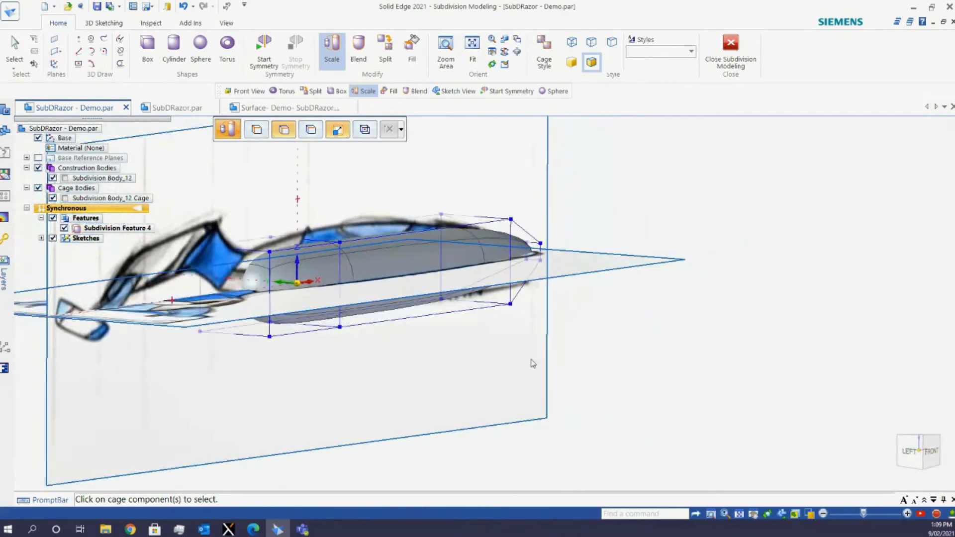
pyautogui.click(258, 339)
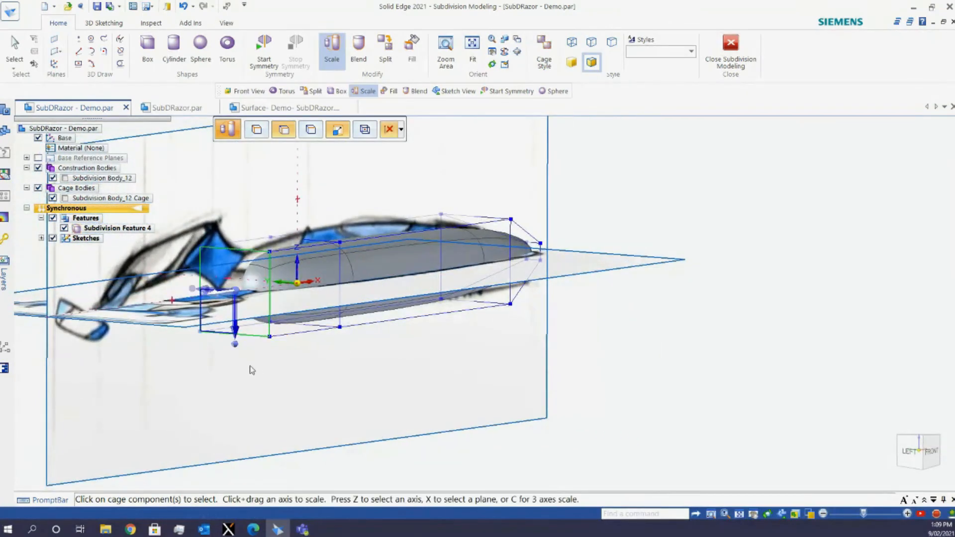
pyautogui.click(234, 340)
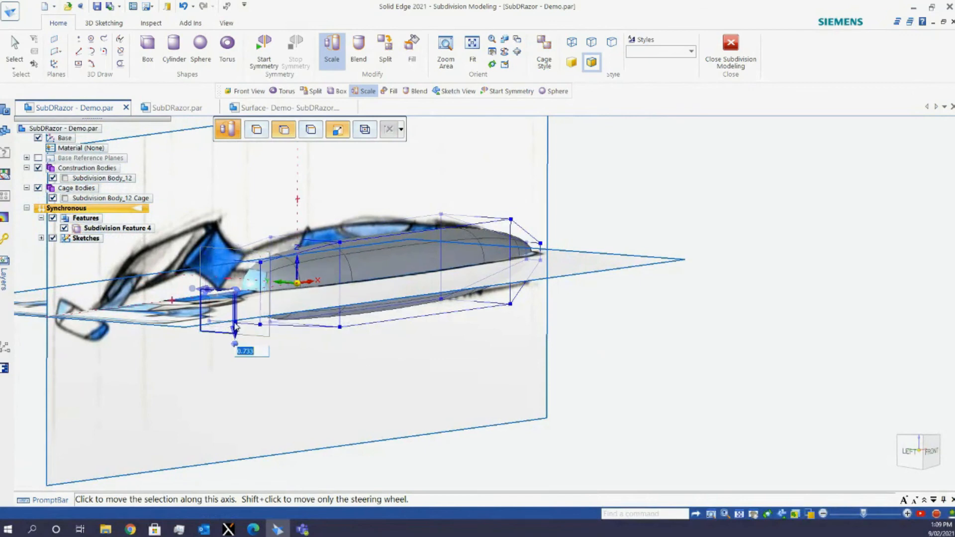
pyautogui.write('0')
pyautogui.press('Return')
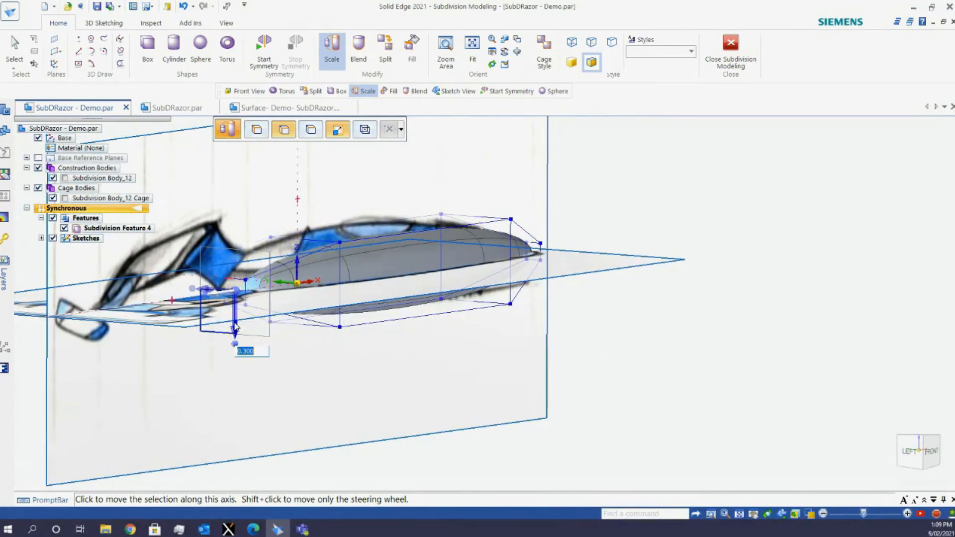
pyautogui.click(437, 173)
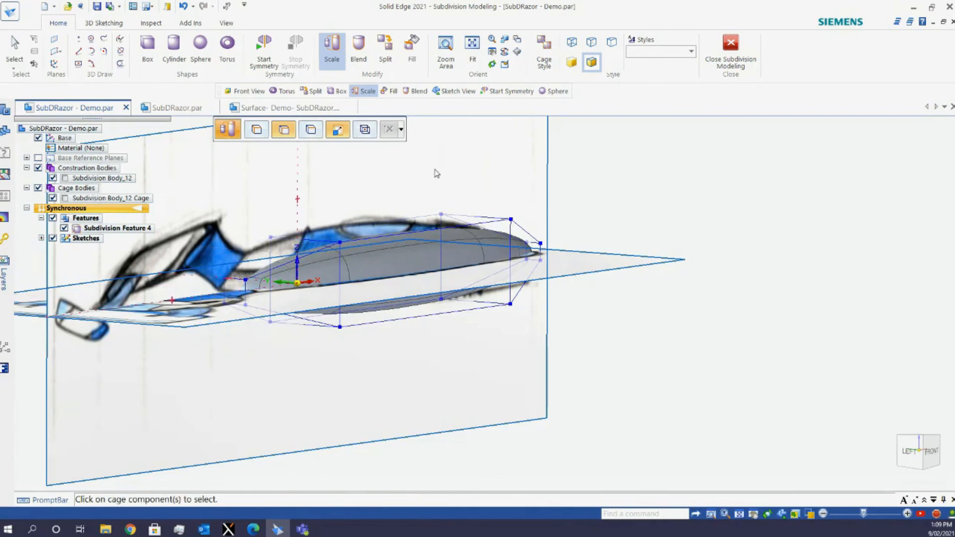
# Examine the scaled body against the side-profile sketch in the front view, especially around the razor's tail end
pyautogui.click(934, 454)
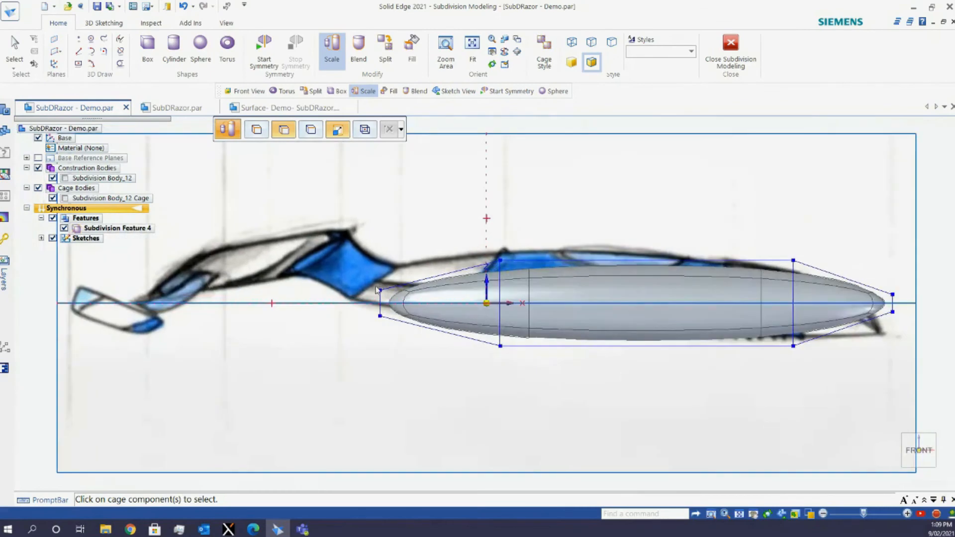
pyautogui.scroll(-2, 129, 251)
pyautogui.scroll(1, 716, 317)
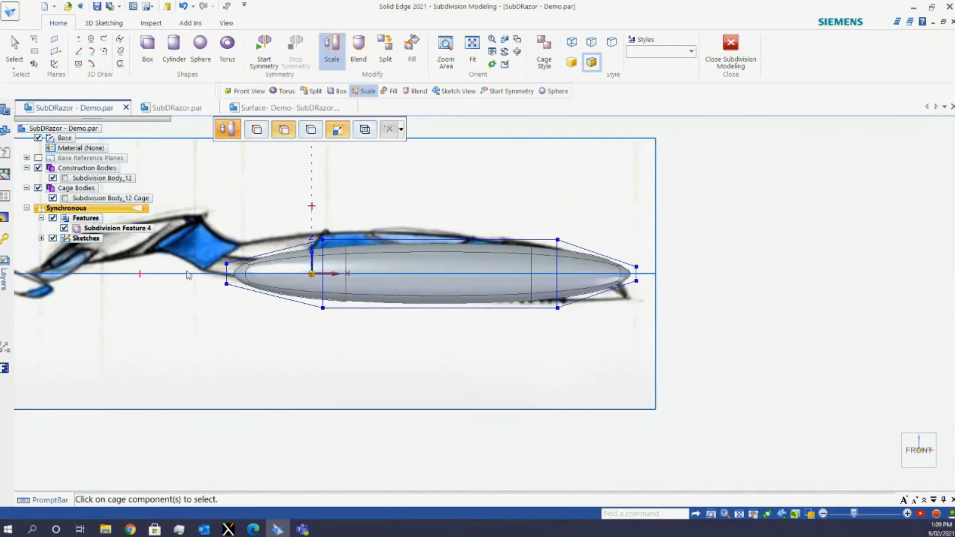
pyautogui.scroll(-1, 390, 313)
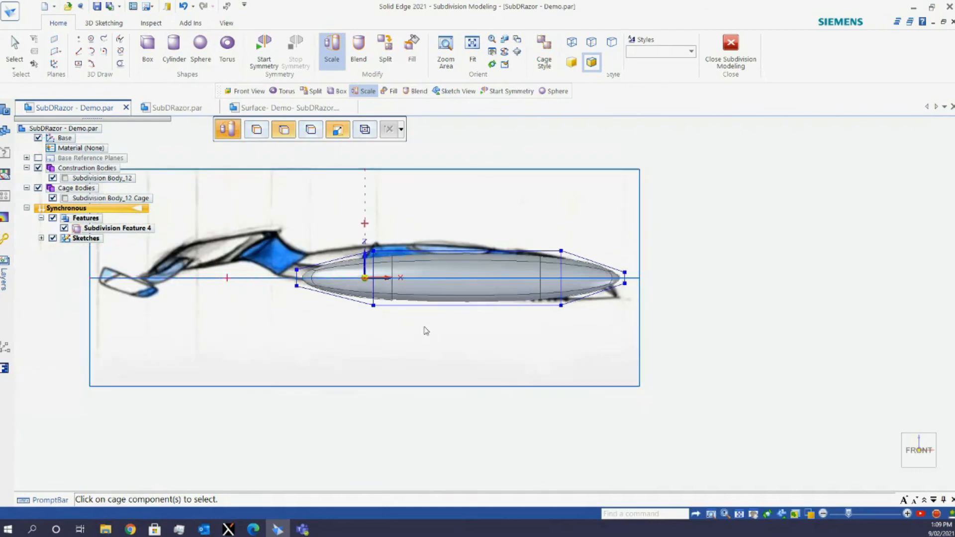
pyautogui.scroll(1, 622, 278)
pyautogui.scroll(1, 698, 322)
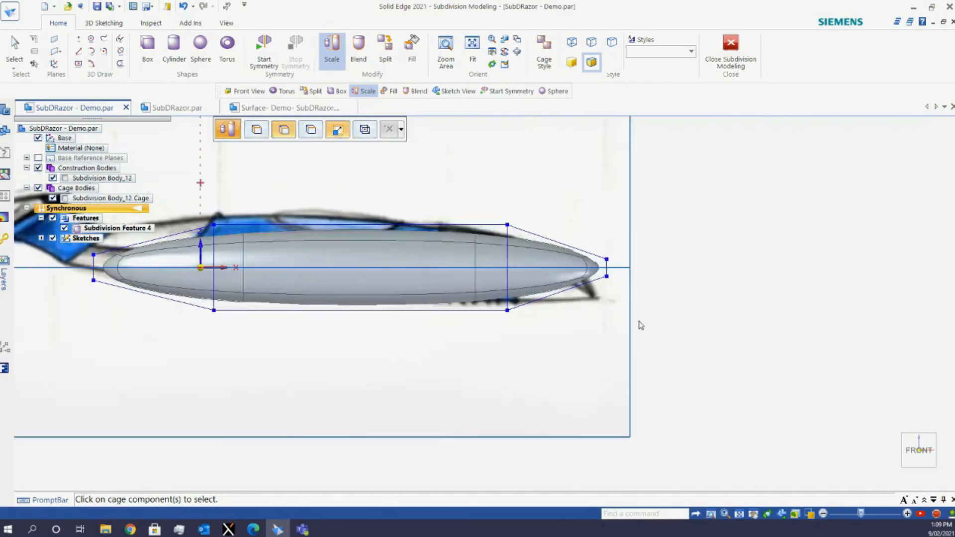
pyautogui.scroll(2, 637, 323)
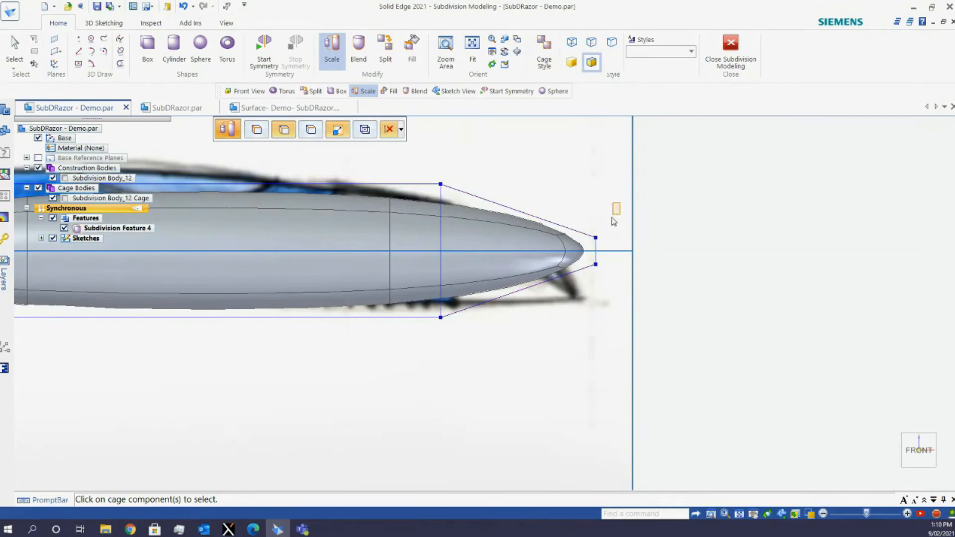
pyautogui.moveTo(614, 221); pyautogui.dragTo(586, 303)
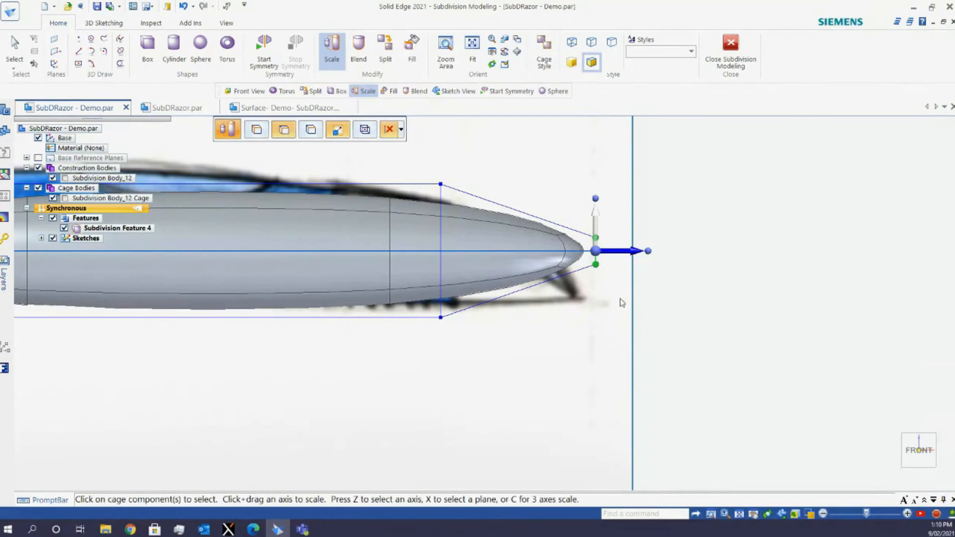
pyautogui.moveTo(619, 314); pyautogui.dragTo(578, 323, button='middle')
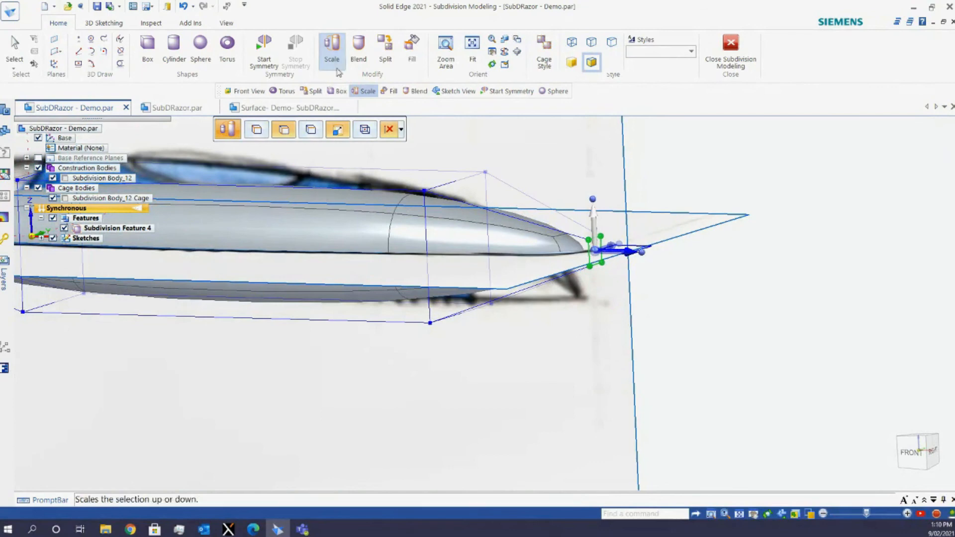
pyautogui.press('Escape')
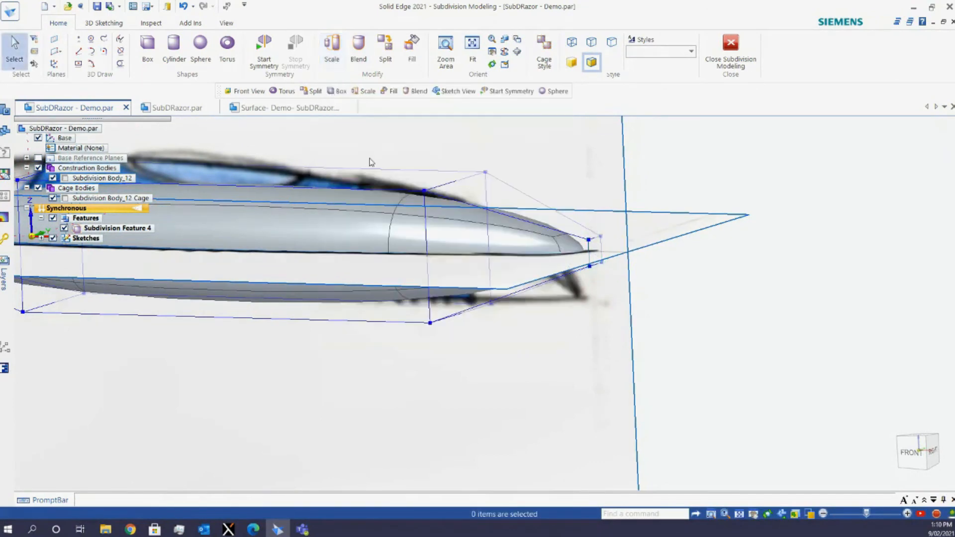
# In the front view, move the cage's +X end face about 6.5 mm down to meet the tail tip of the sketch
pyautogui.scroll(-3, 467, 239)
pyautogui.click(911, 452)
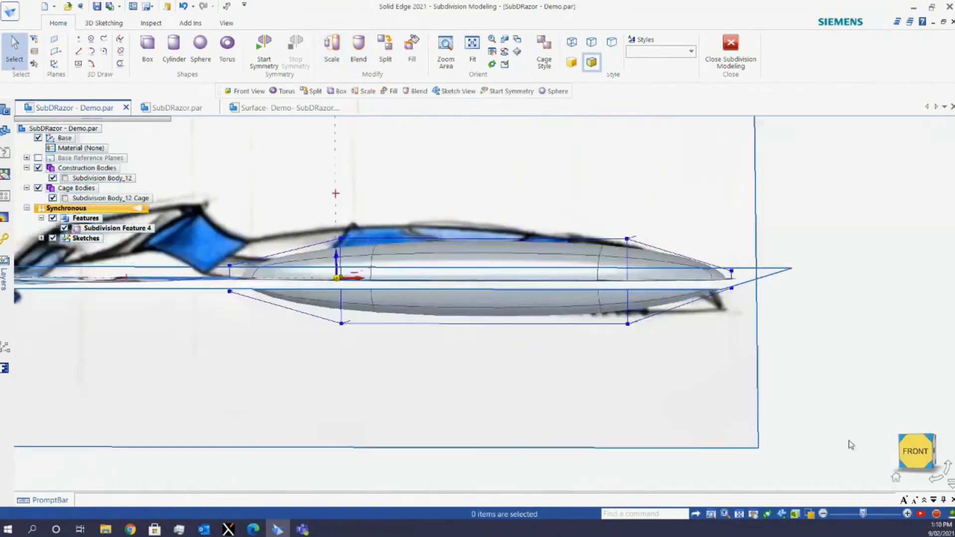
pyautogui.scroll(3, 779, 293)
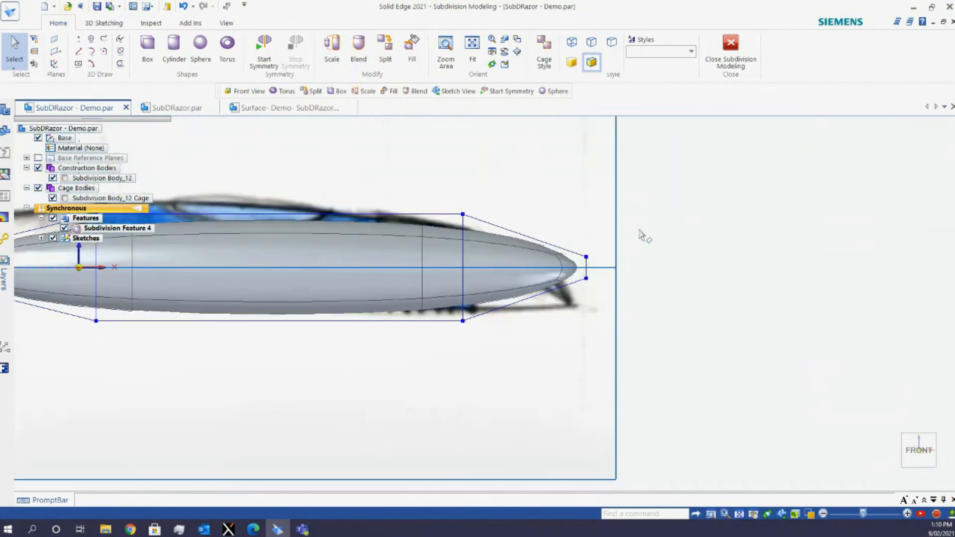
pyautogui.moveTo(641, 224); pyautogui.dragTo(567, 297)
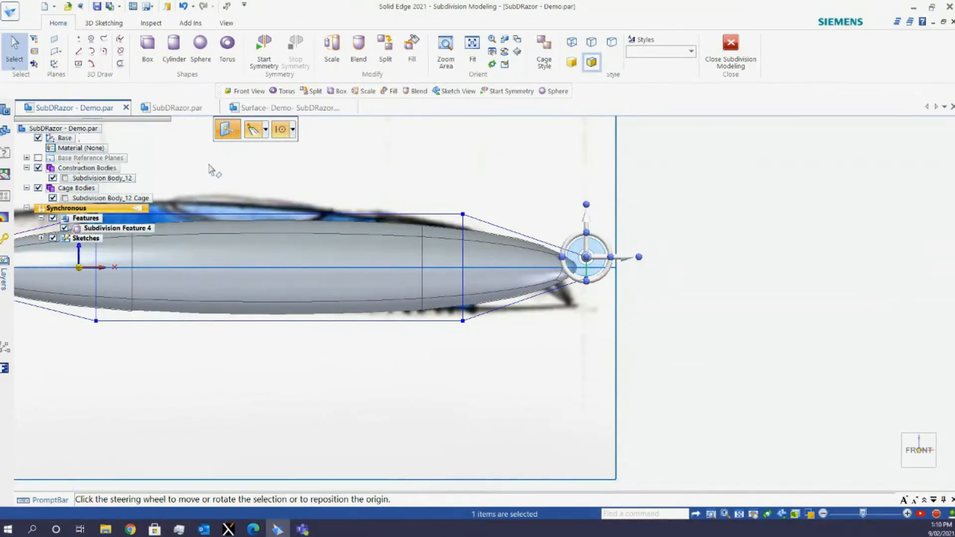
pyautogui.scroll(1, 671, 264)
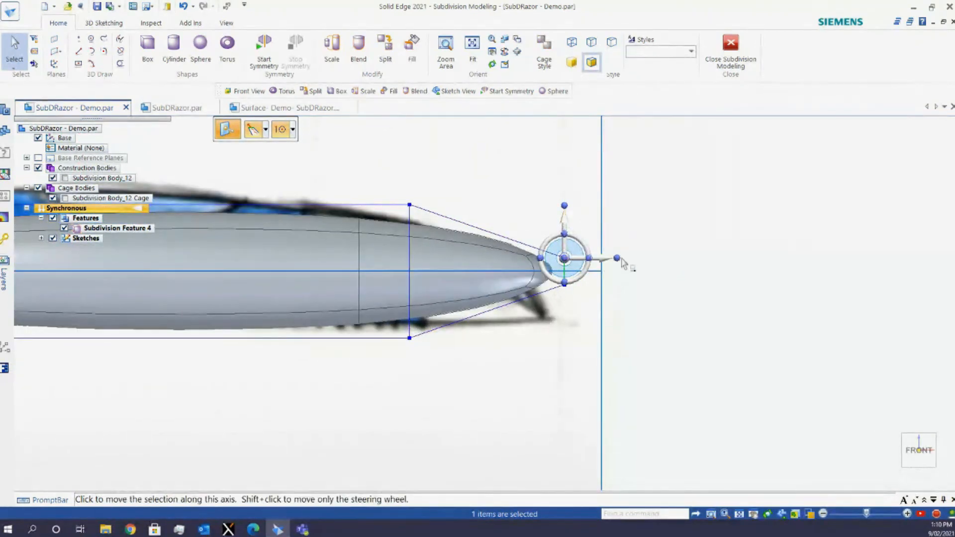
pyautogui.click(575, 279)
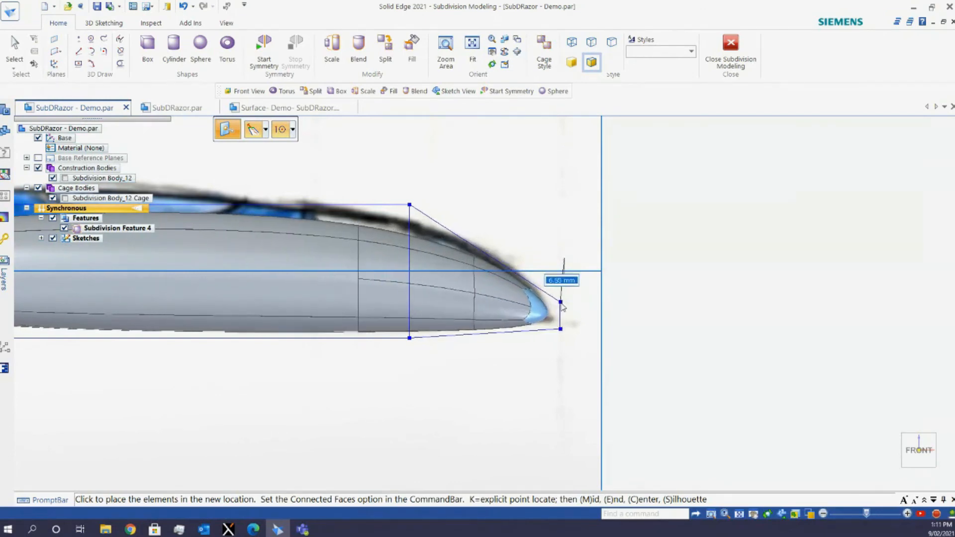
pyautogui.click(562, 304)
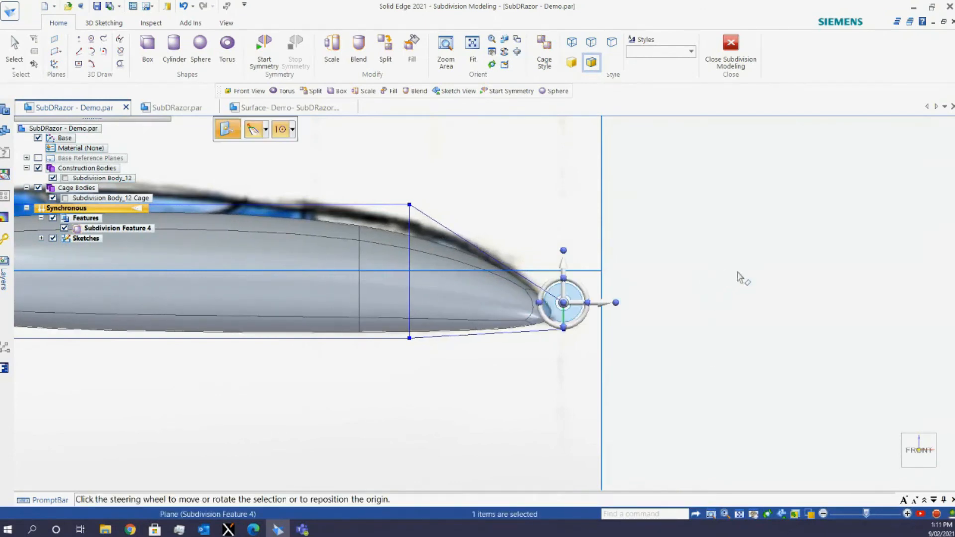
pyautogui.scroll(-1, 737, 281)
pyautogui.rightClick(730, 288)
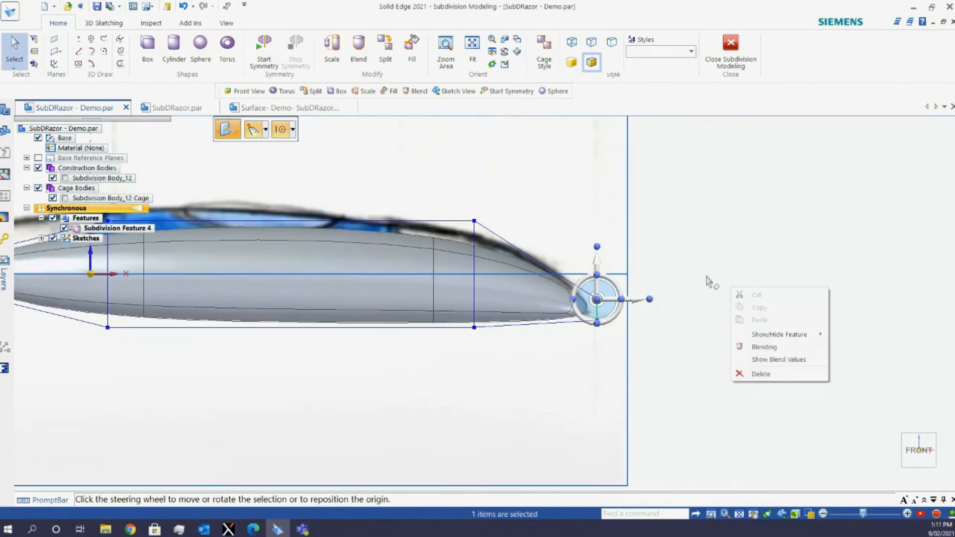
pyautogui.press('Escape')
pyautogui.scroll(-2, 766, 268)
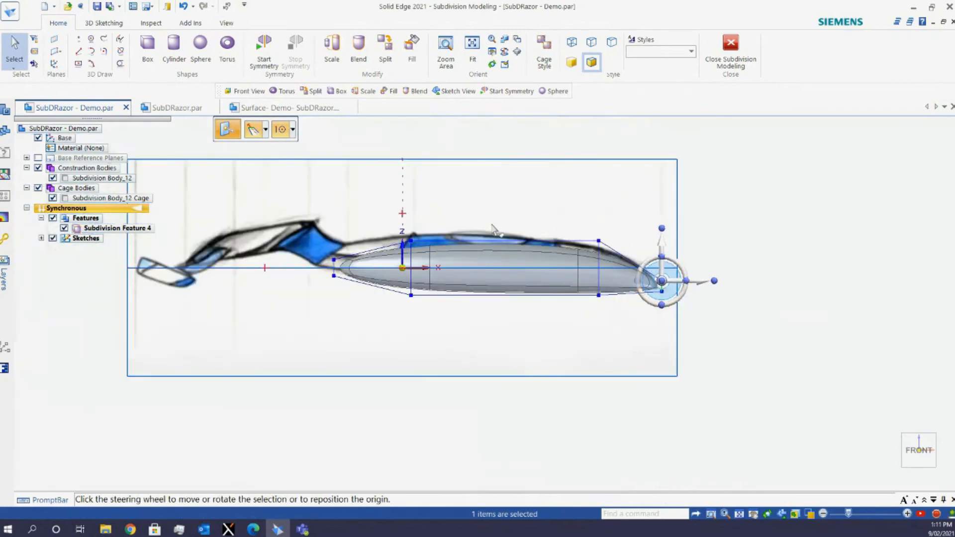
pyautogui.press('Escape')
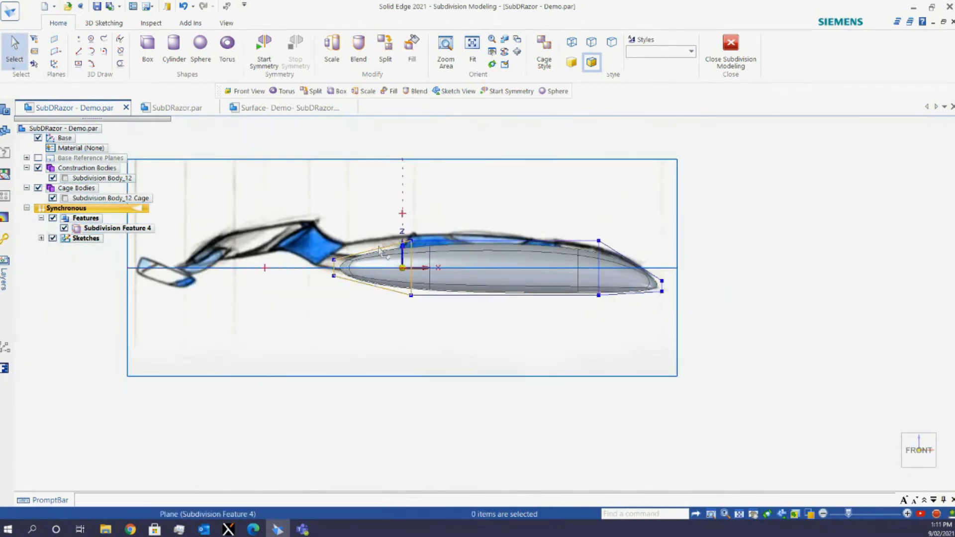
# Move the whole neck-end section of the cage about 7 mm up and towards -X to follow the sketched handle neck
pyautogui.scroll(2, 378, 247)
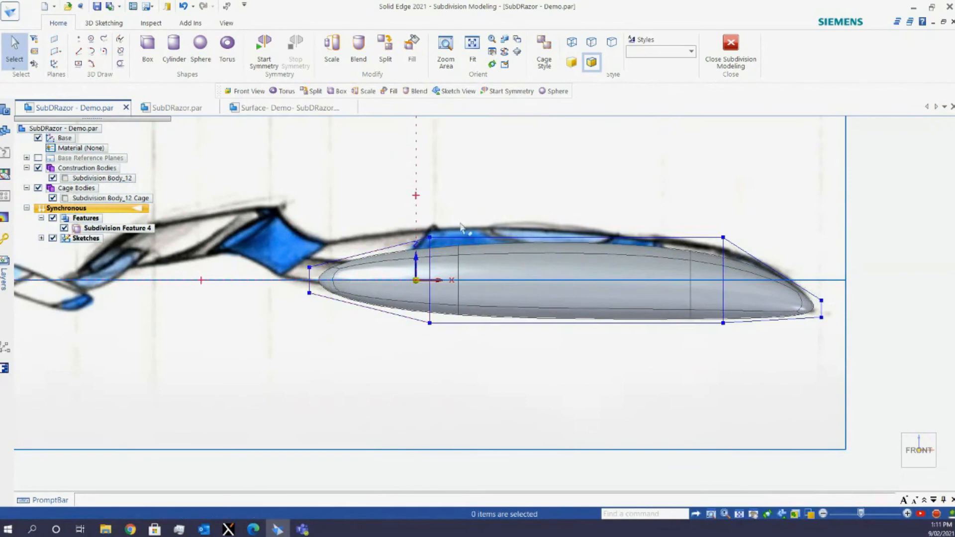
pyautogui.moveTo(461, 208); pyautogui.dragTo(279, 372)
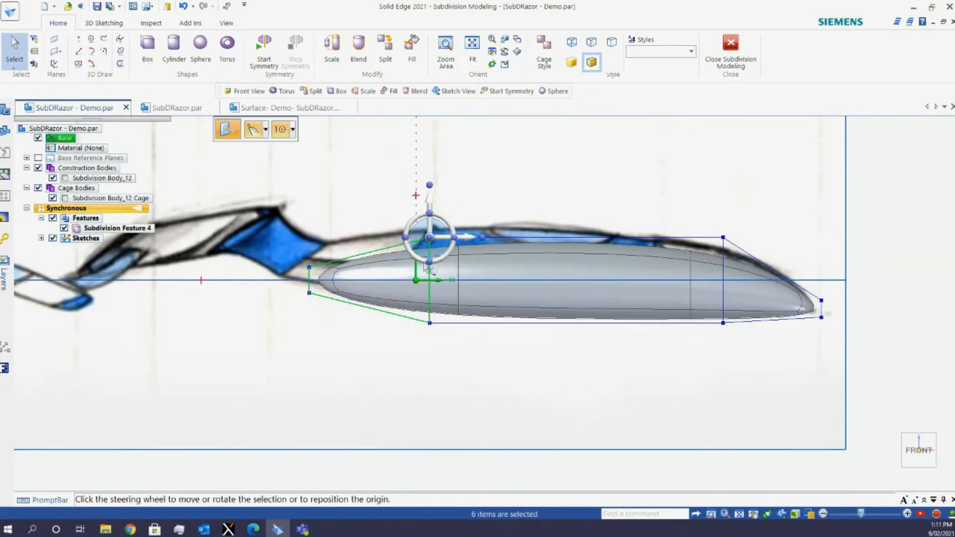
pyautogui.click(441, 235)
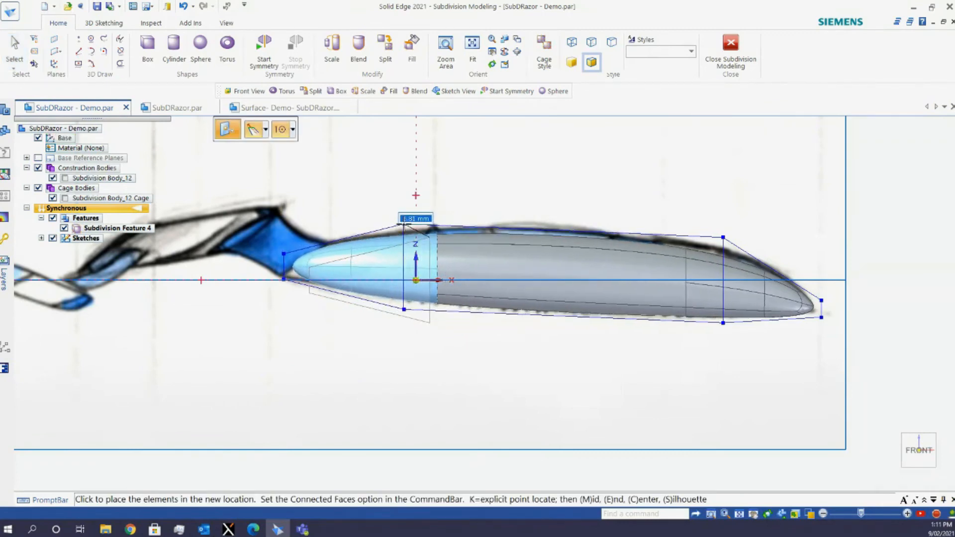
pyautogui.click(404, 225)
pyautogui.click(368, 328)
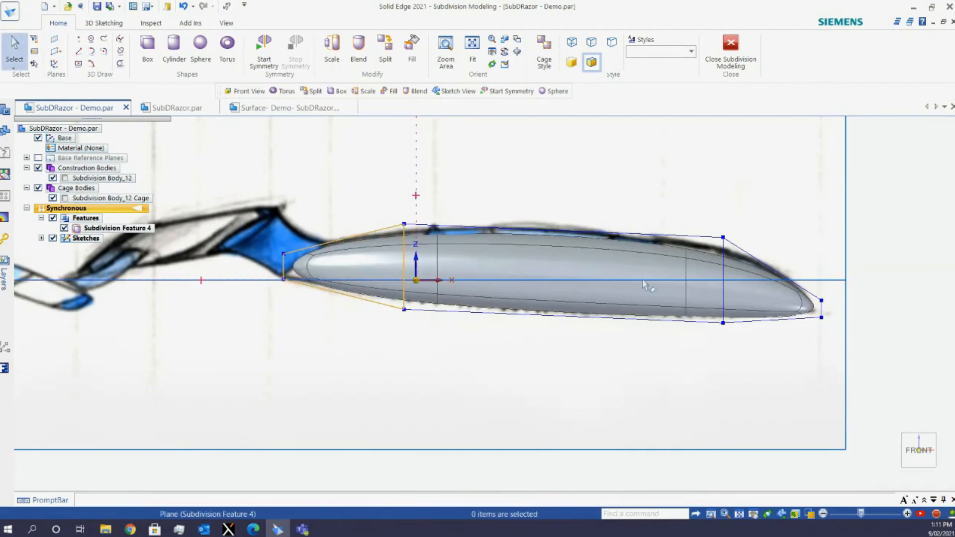
# Move the cage's upper cross edge near the tail up about 3 mm and slightly towards -X to match the sketch's top curve
pyautogui.scroll(3, 670, 297)
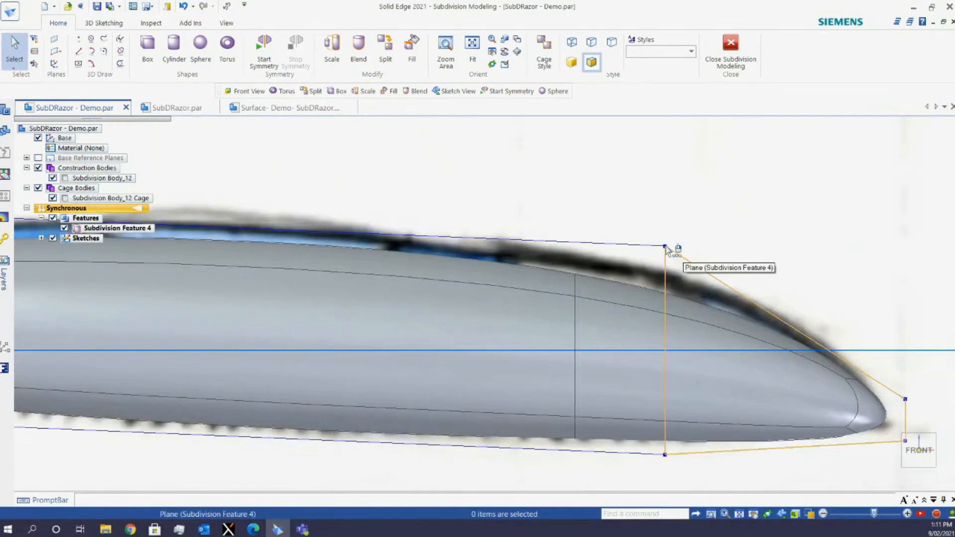
pyautogui.rightClick(666, 247)
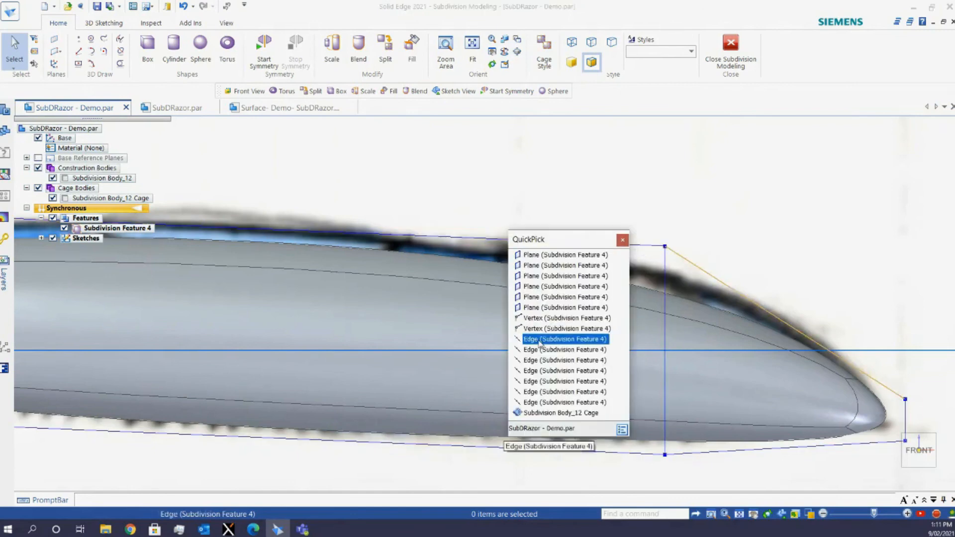
pyautogui.moveTo(551, 239); pyautogui.dragTo(440, 170)
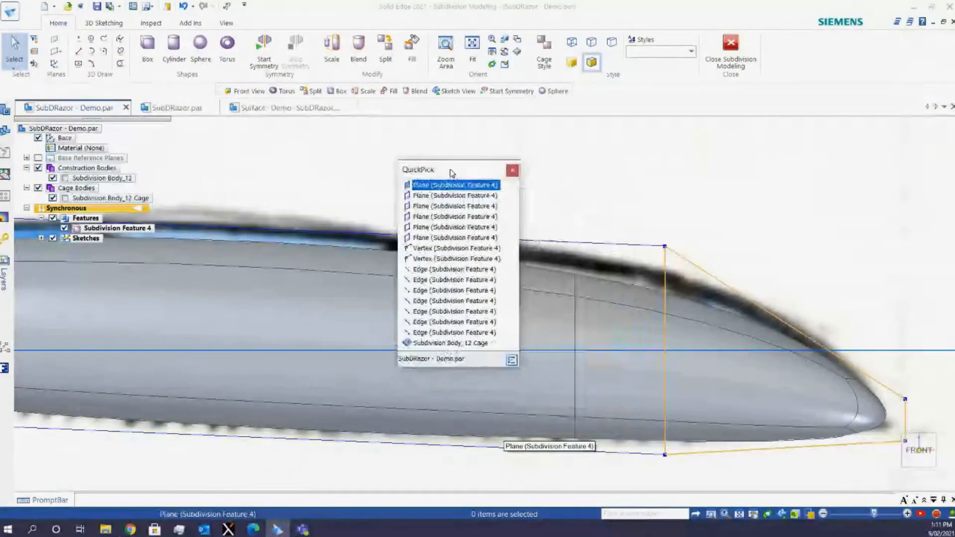
pyautogui.click(430, 303)
pyautogui.moveTo(778, 252); pyautogui.dragTo(746, 266, button='middle')
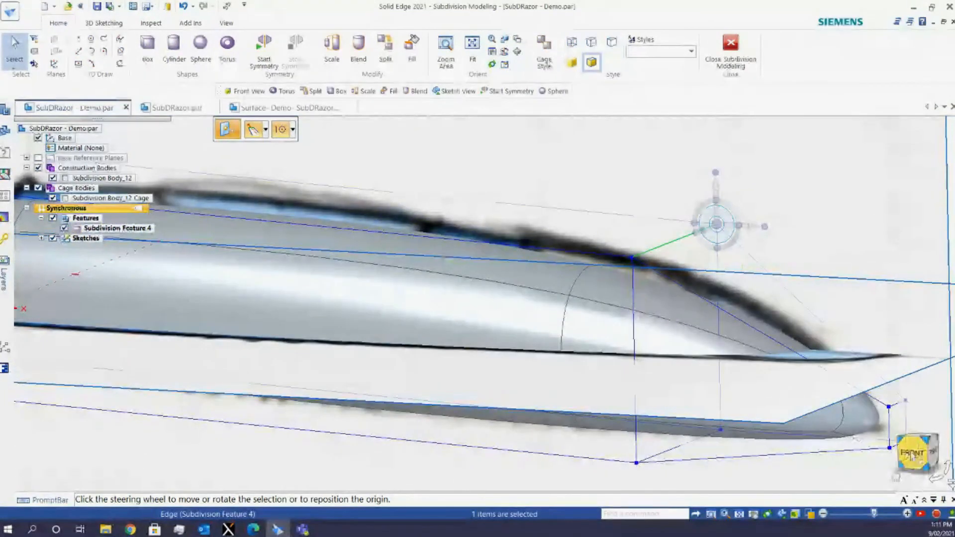
pyautogui.click(914, 448)
pyautogui.scroll(5, 845, 299)
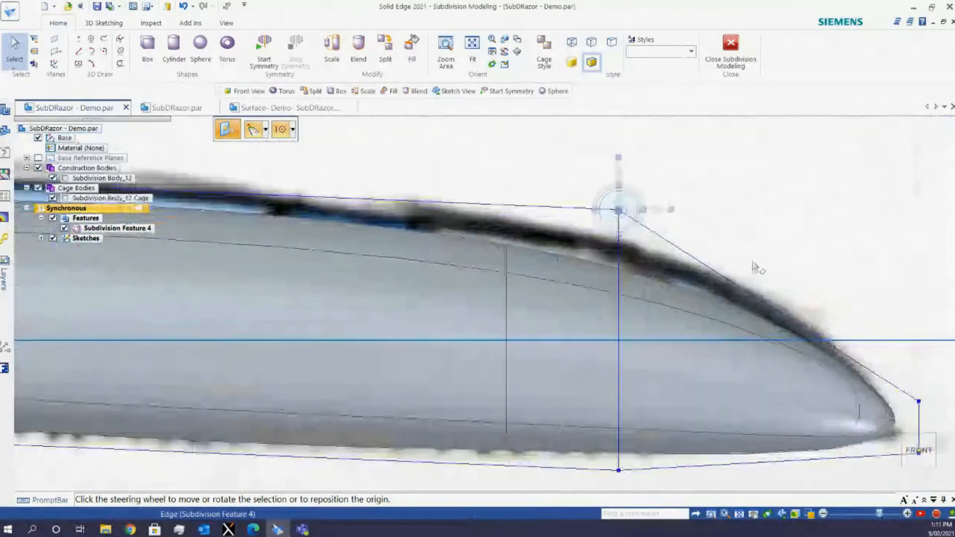
pyautogui.click(620, 212)
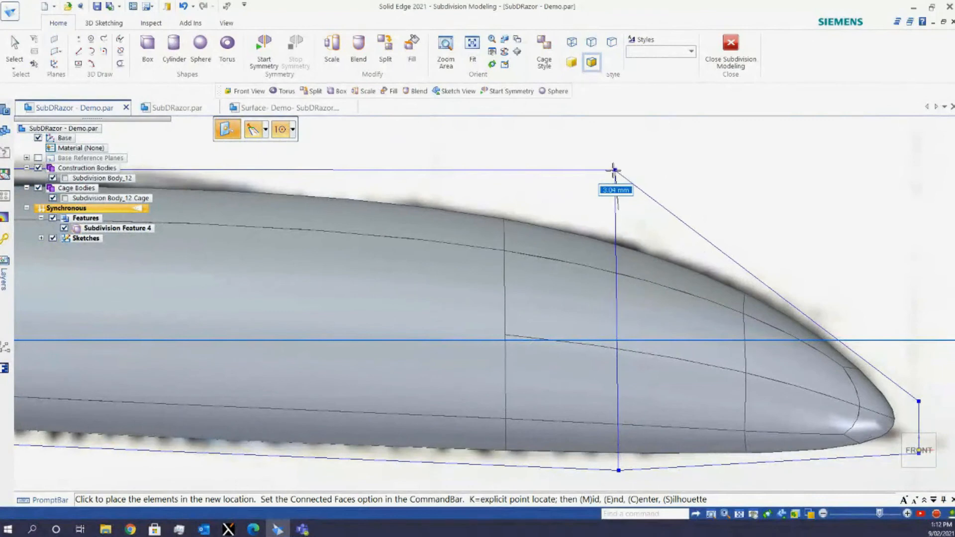
pyautogui.click(606, 169)
pyautogui.click(612, 173)
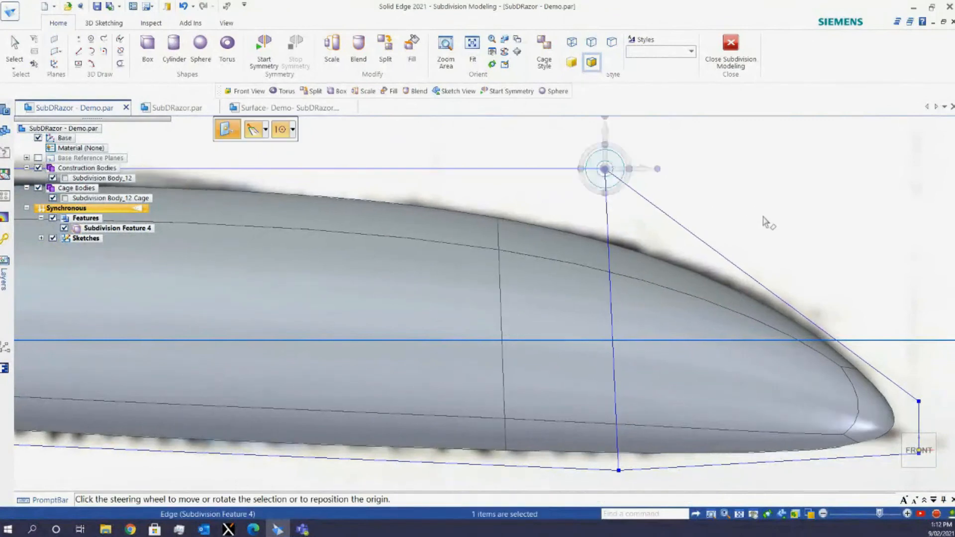
pyautogui.scroll(-5, 766, 269)
pyautogui.press('Escape')
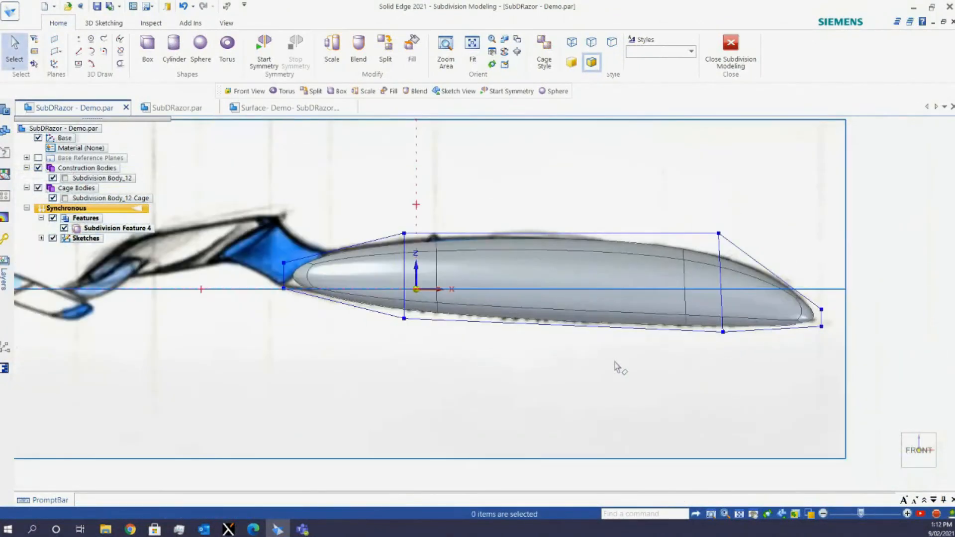
# In the front view, move the lower cross edge of the cage's neck-end face about 4 mm towards -X to follow the sketch
pyautogui.scroll(-2, 792, 280)
pyautogui.scroll(1, 507, 278)
pyautogui.scroll(3, 508, 281)
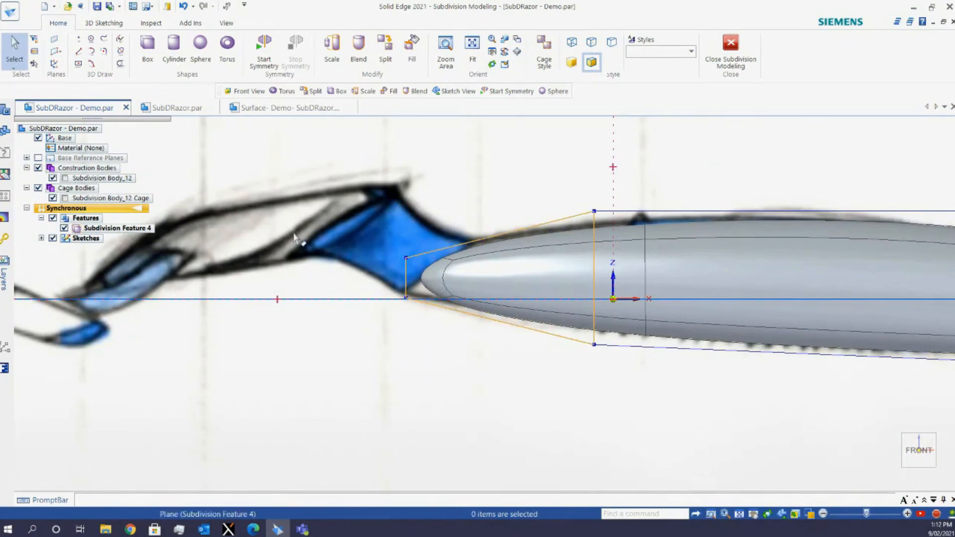
pyautogui.scroll(-1, 520, 279)
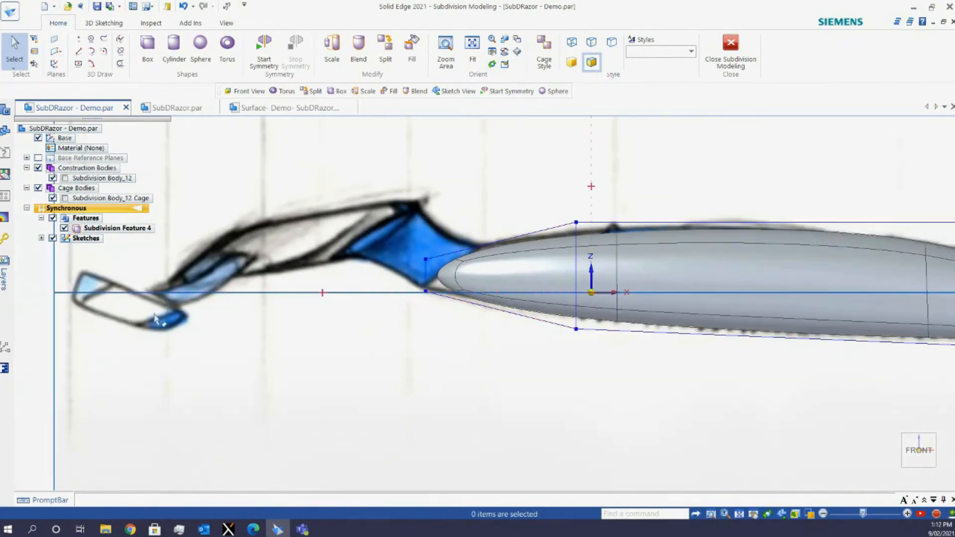
pyautogui.scroll(3, 428, 277)
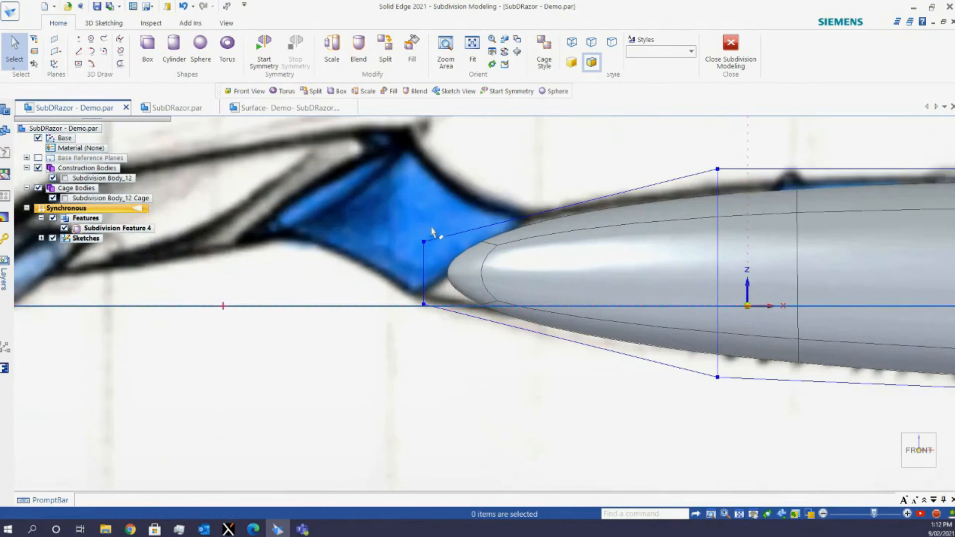
pyautogui.scroll(1, 432, 231)
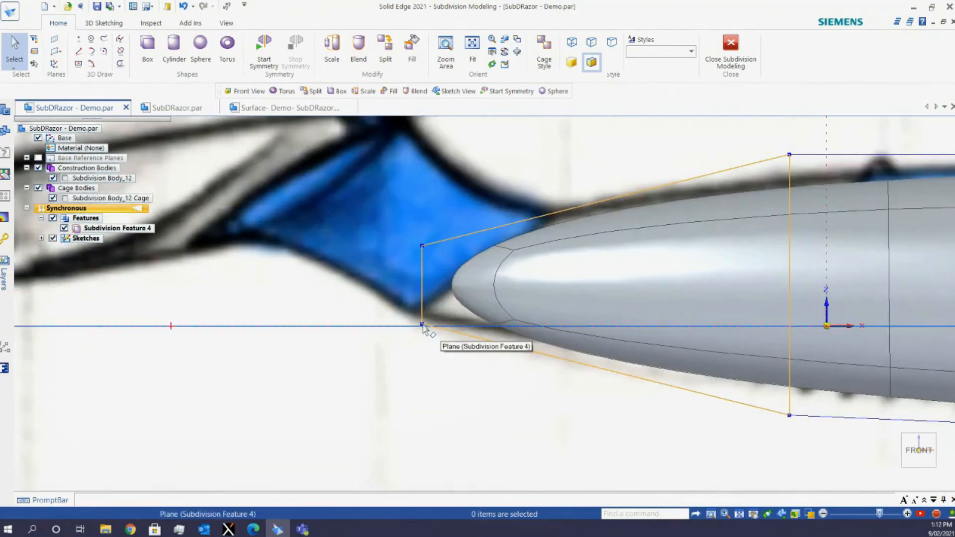
pyautogui.rightClick(423, 326)
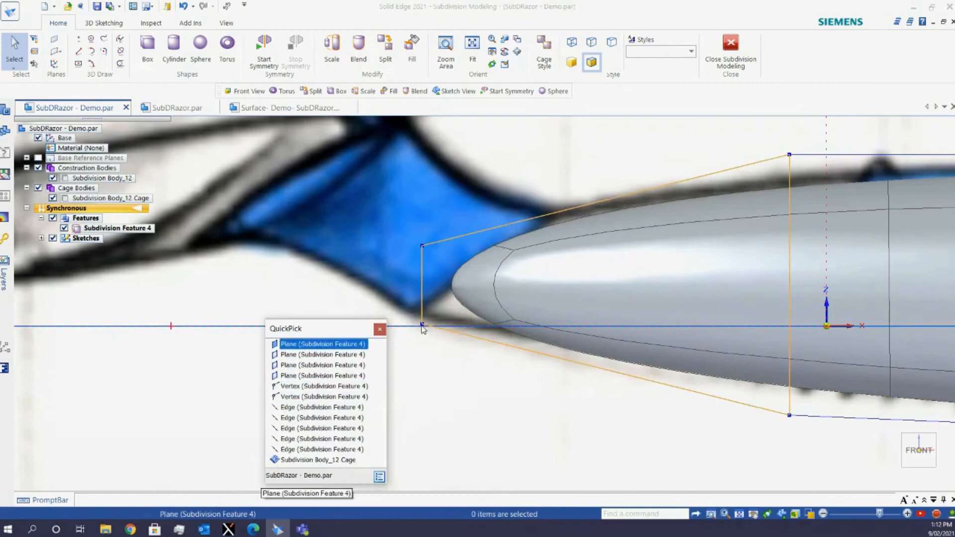
pyautogui.moveTo(319, 329); pyautogui.dragTo(341, 290)
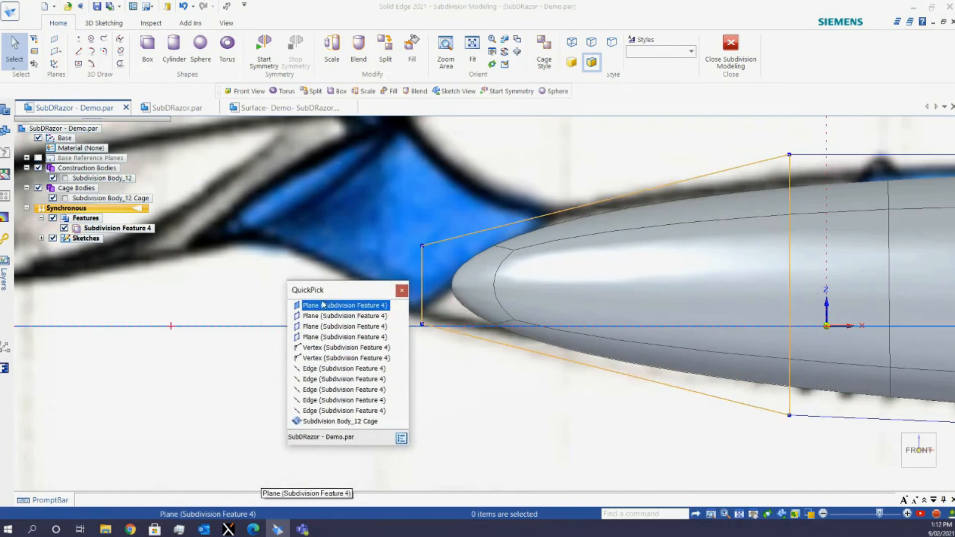
pyautogui.click(333, 391)
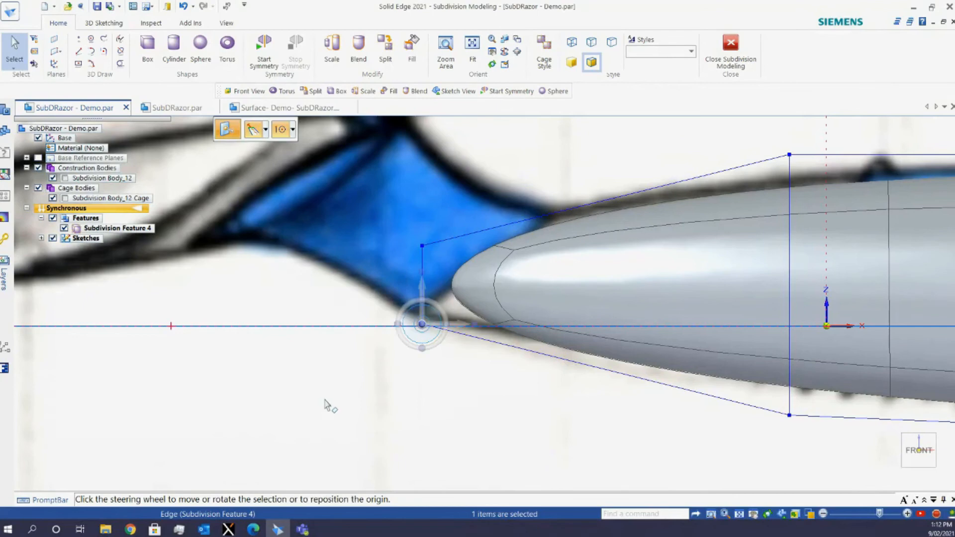
pyautogui.moveTo(385, 390); pyautogui.dragTo(530, 389, button='middle')
pyautogui.click(937, 460)
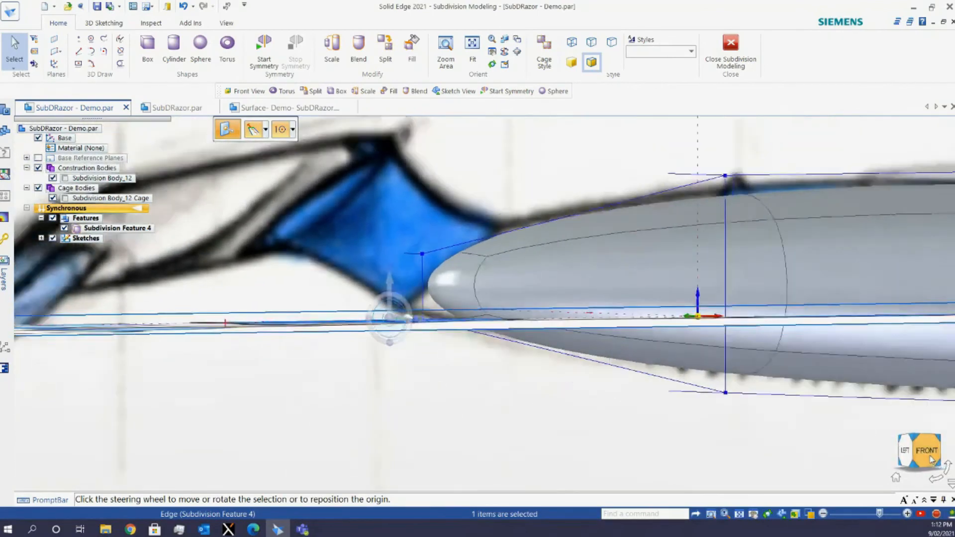
pyautogui.scroll(5, 368, 304)
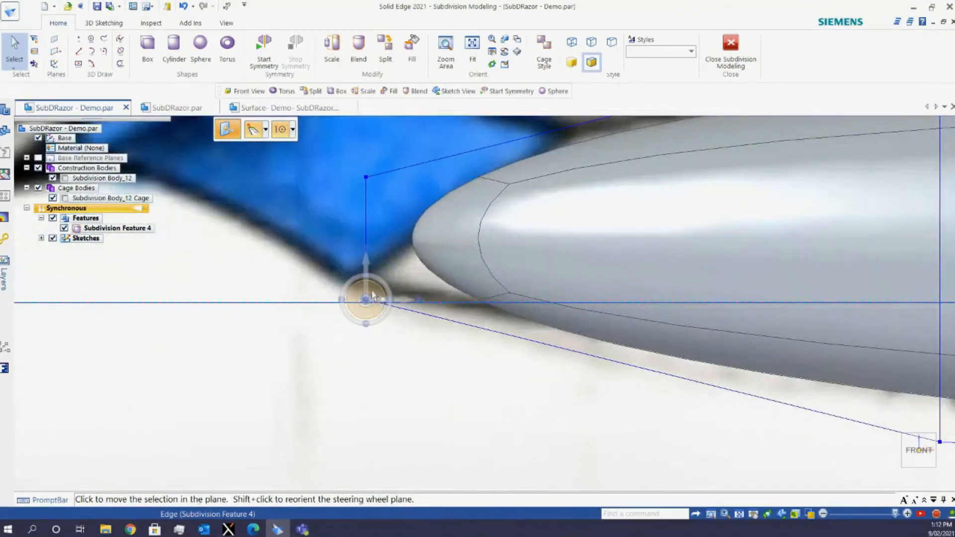
pyautogui.click(377, 298)
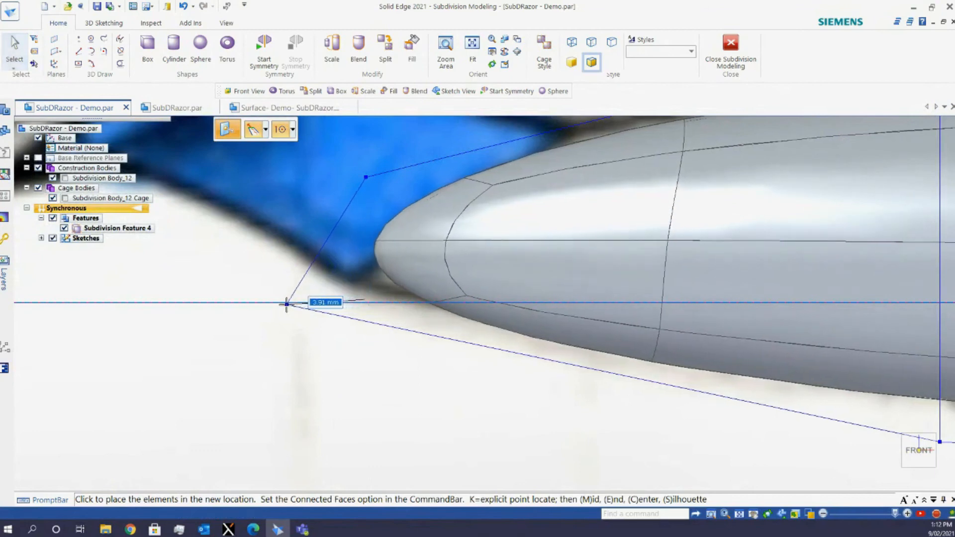
pyautogui.click(286, 303)
pyautogui.scroll(-3, 397, 405)
pyautogui.press('Escape')
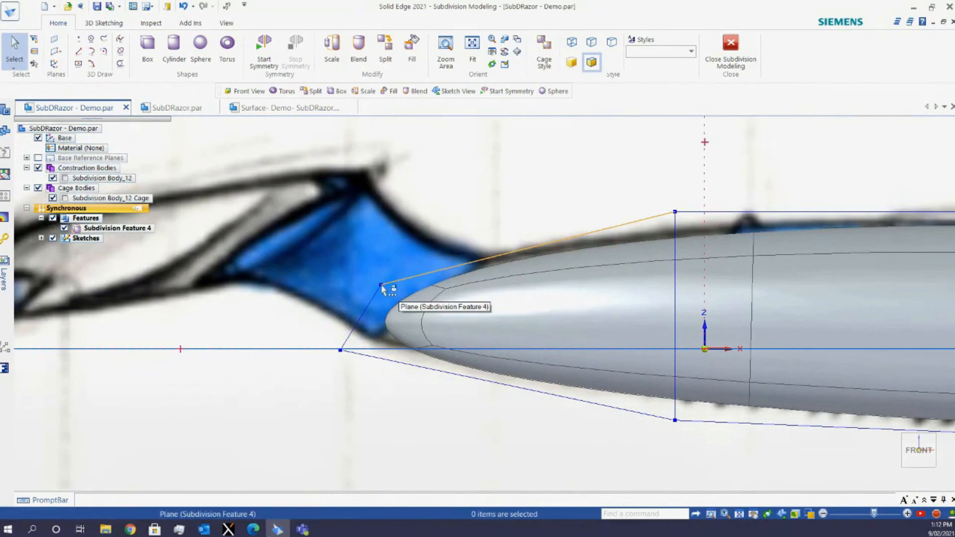
pyautogui.click(382, 286)
pyautogui.rightClick(382, 286)
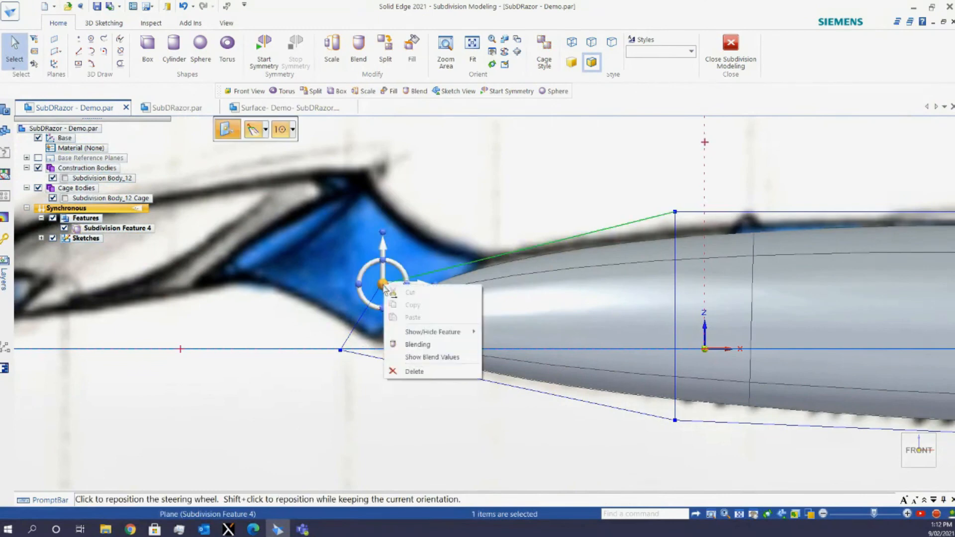
pyautogui.press('Escape')
pyautogui.press('Escape')
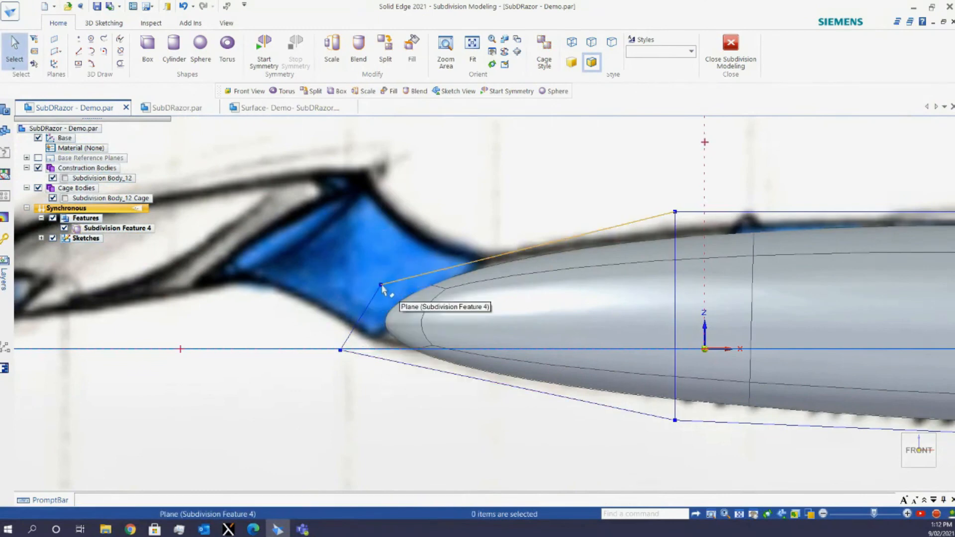
# Move the upper cross edge of the cage's neck-end face about 3 mm up and towards +X to meet the sketched top curve
pyautogui.rightClick(382, 286)
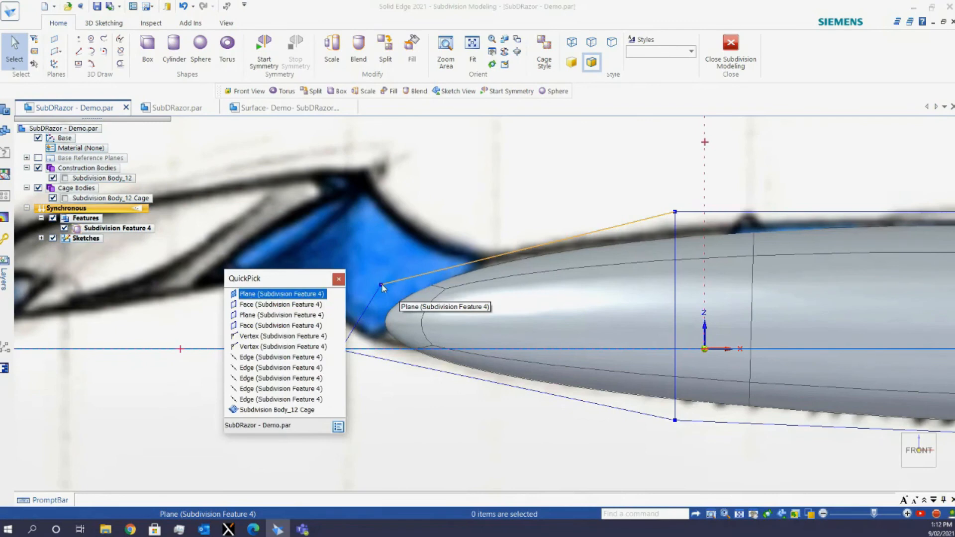
pyautogui.click(269, 371)
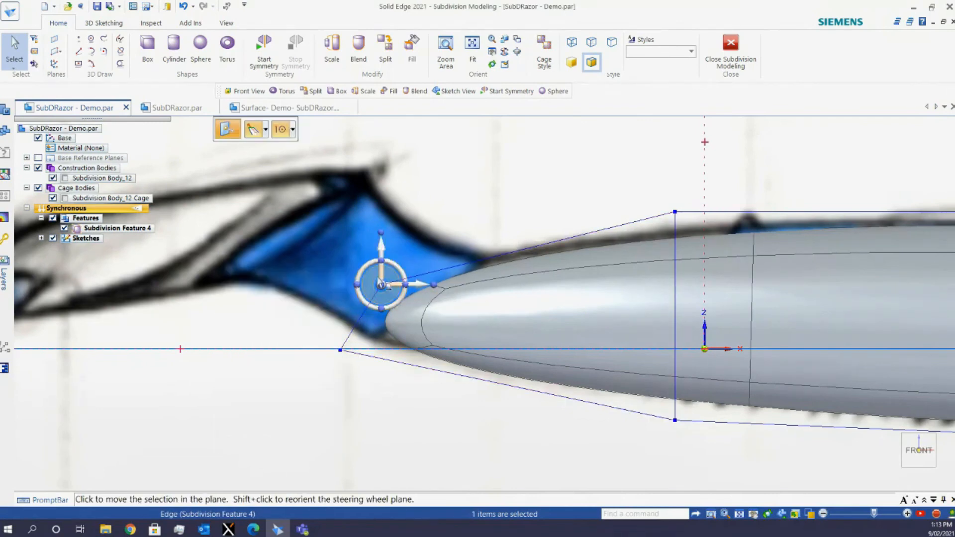
pyautogui.click(391, 277)
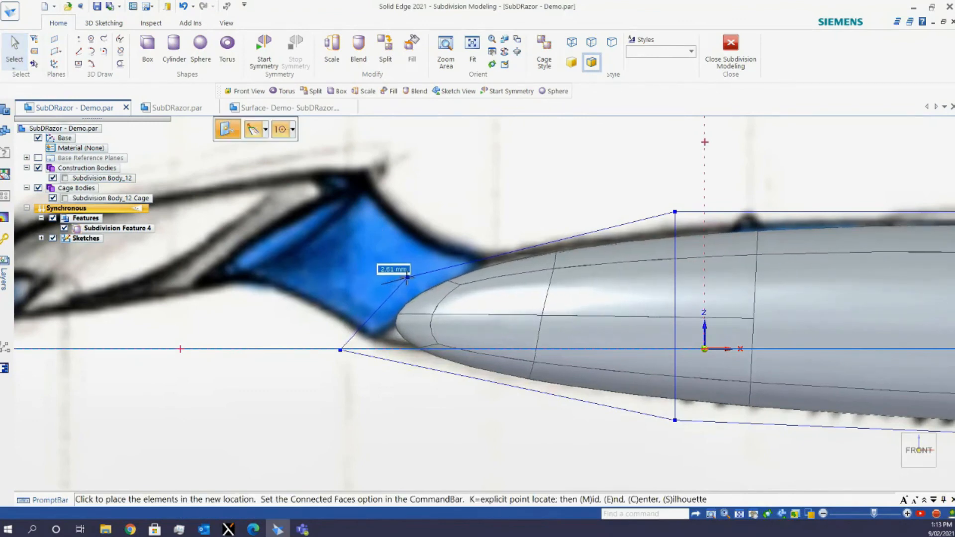
pyautogui.click(407, 270)
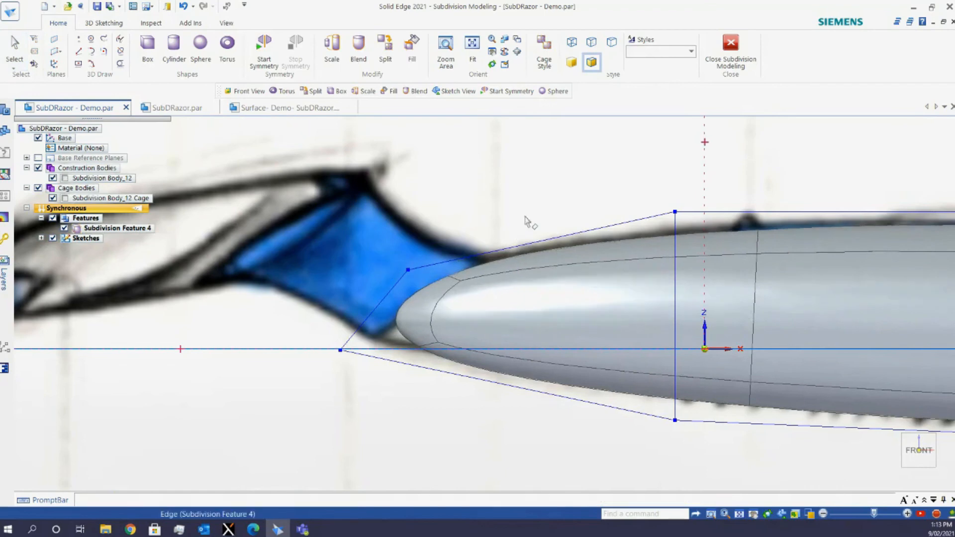
pyautogui.click(512, 217)
# Lift the cage's slanted neck-end face about 11 mm outward in one segment, following the sketched blue neck in the front view
pyautogui.scroll(-5, 517, 218)
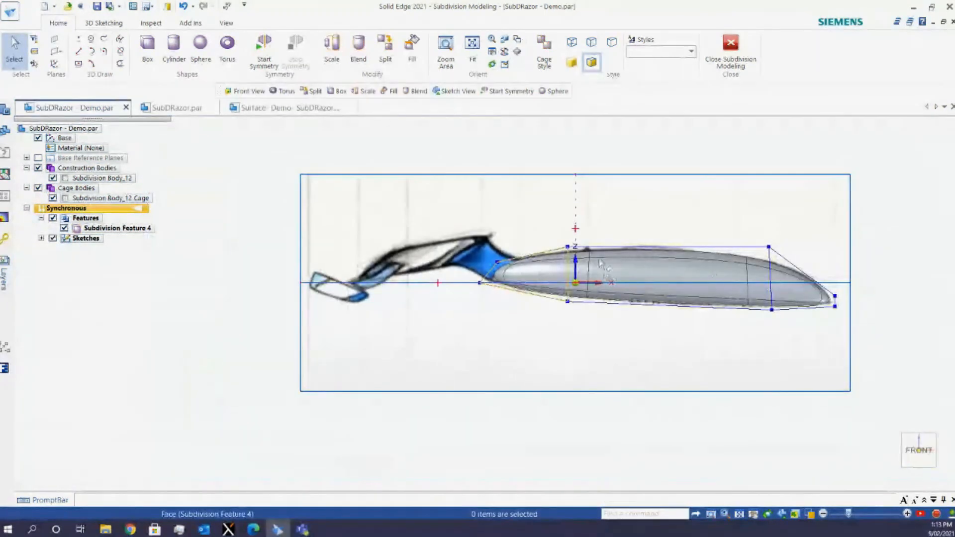
pyautogui.scroll(3, 447, 276)
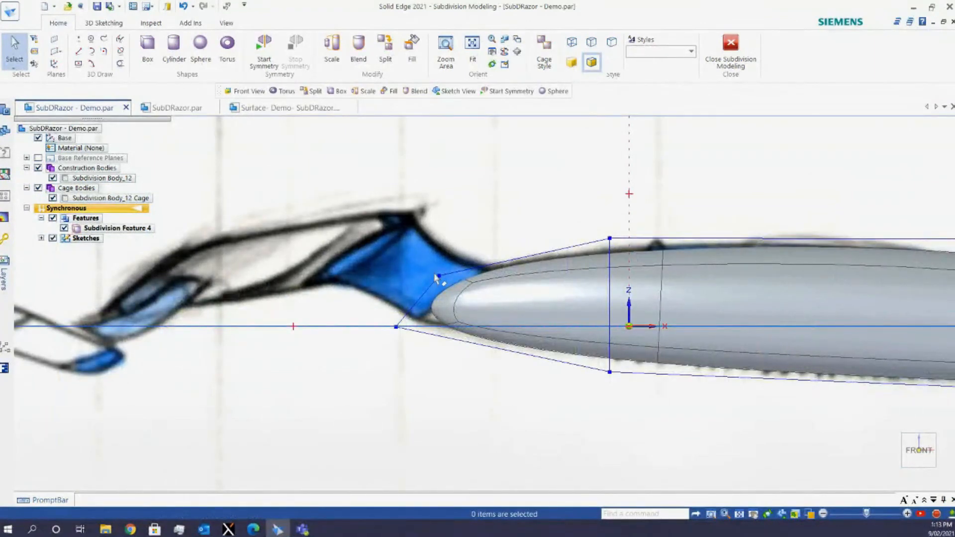
pyautogui.scroll(2, 389, 278)
pyautogui.moveTo(390, 277); pyautogui.dragTo(467, 293, button='middle')
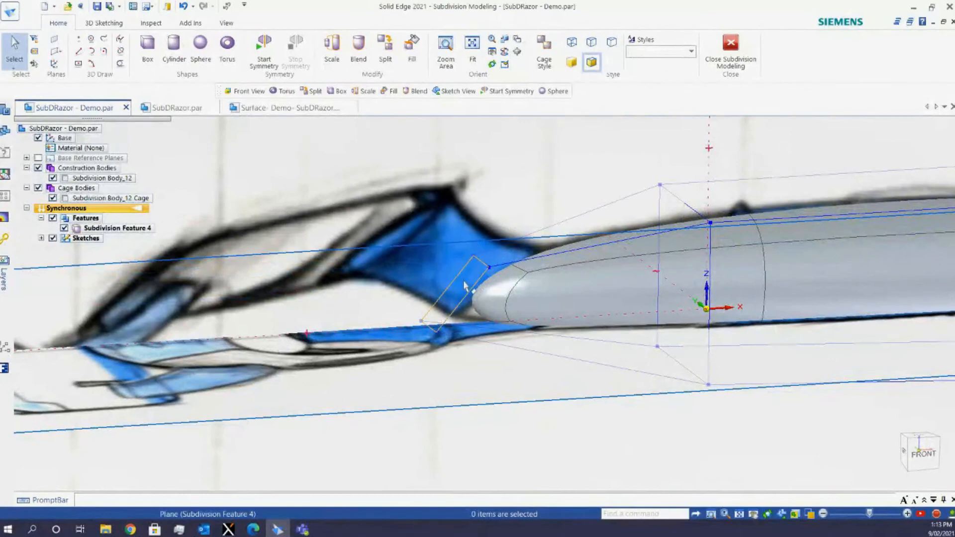
pyautogui.click(465, 288)
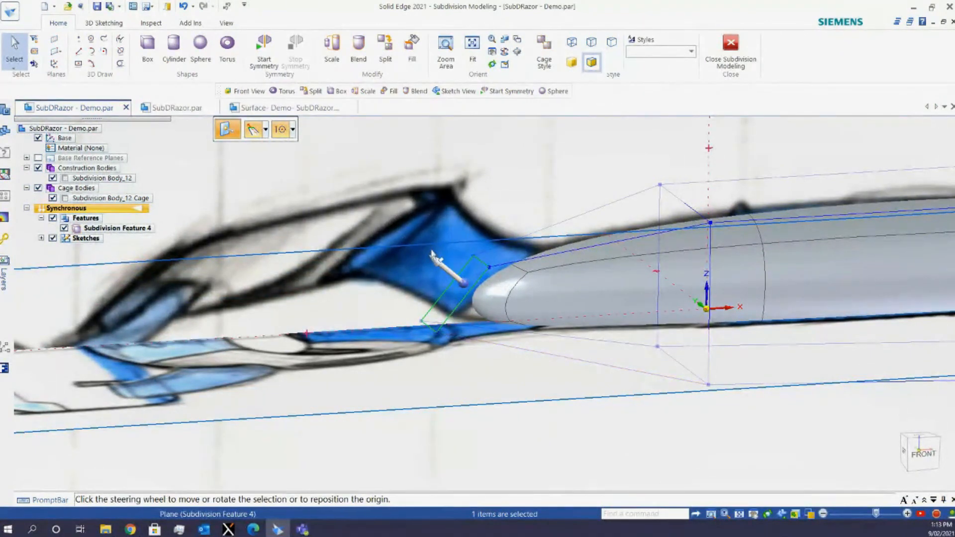
pyautogui.click(266, 135)
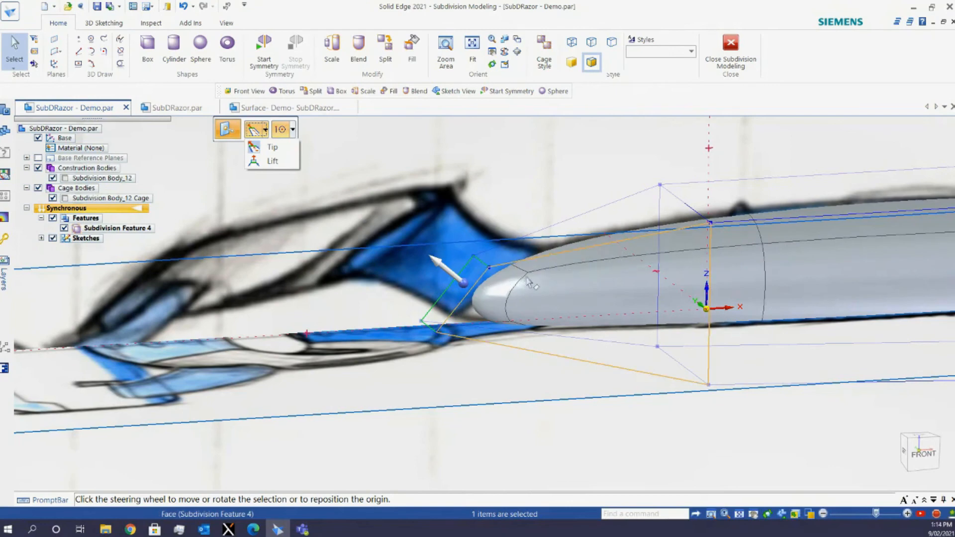
pyautogui.click(271, 160)
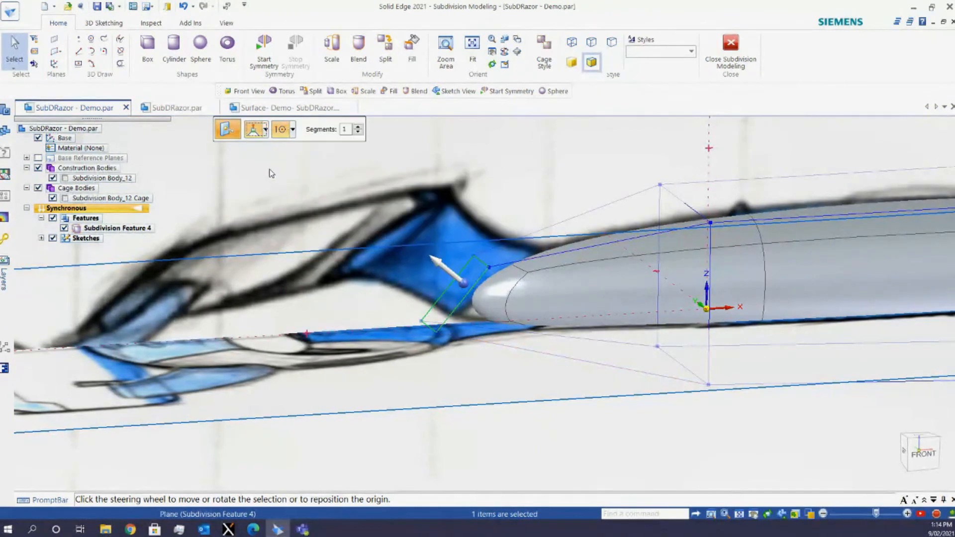
pyautogui.click(446, 271)
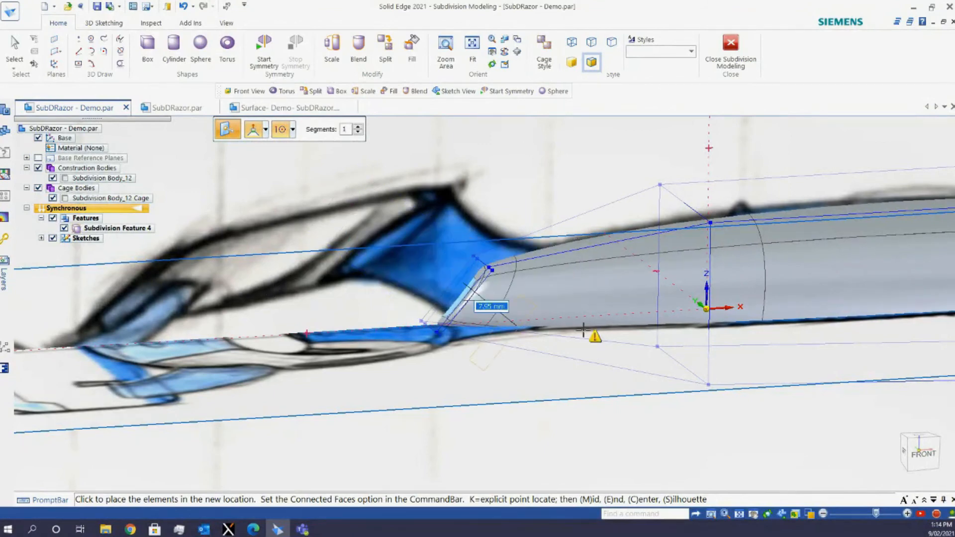
pyautogui.click(920, 453)
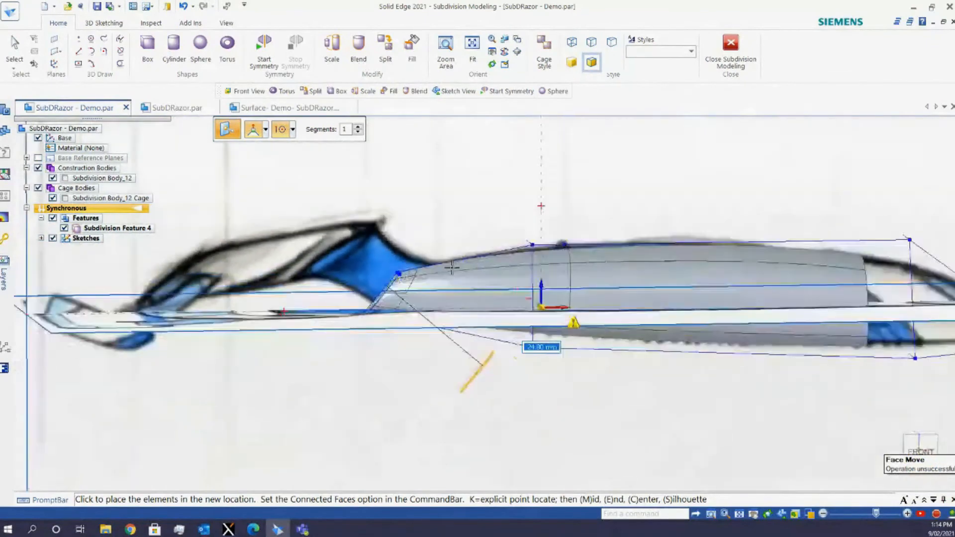
pyautogui.scroll(3, 309, 259)
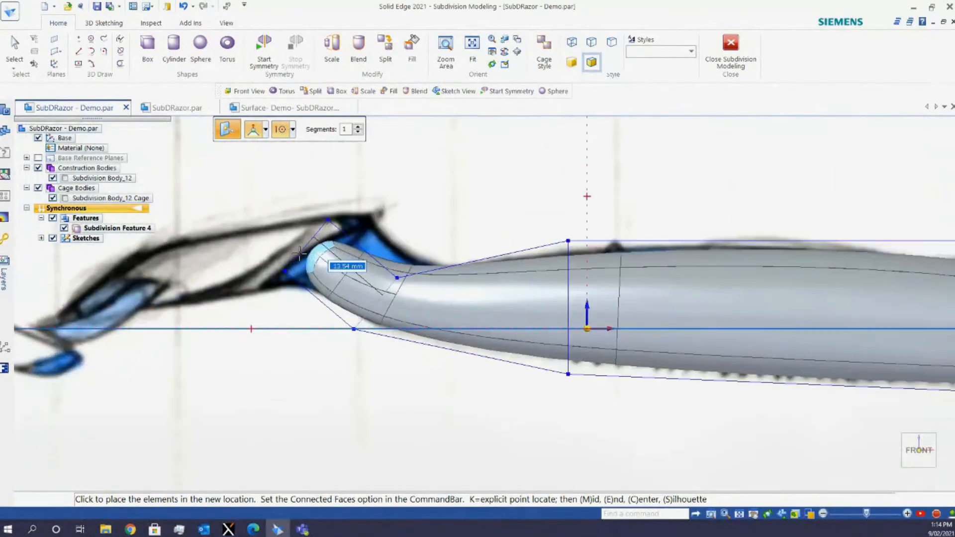
pyautogui.scroll(2, 298, 253)
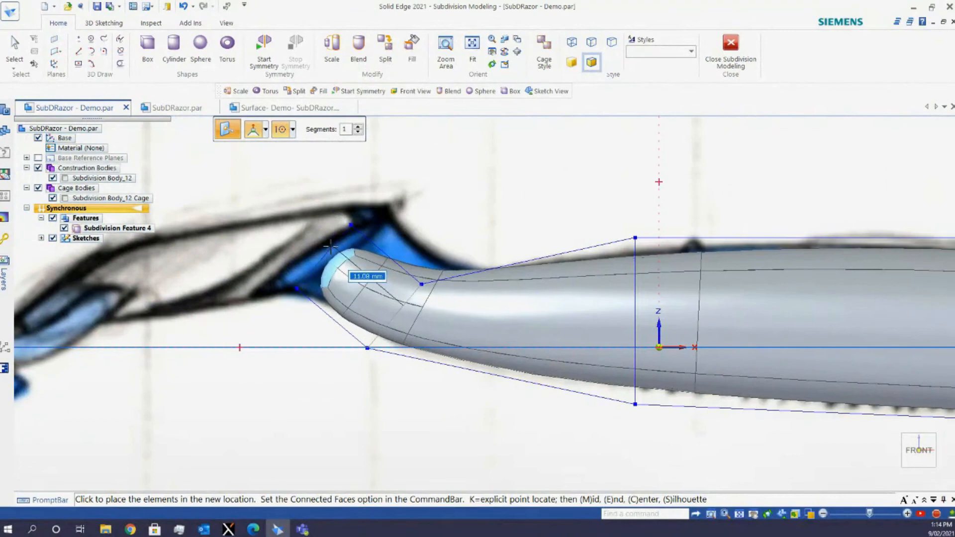
pyautogui.click(330, 246)
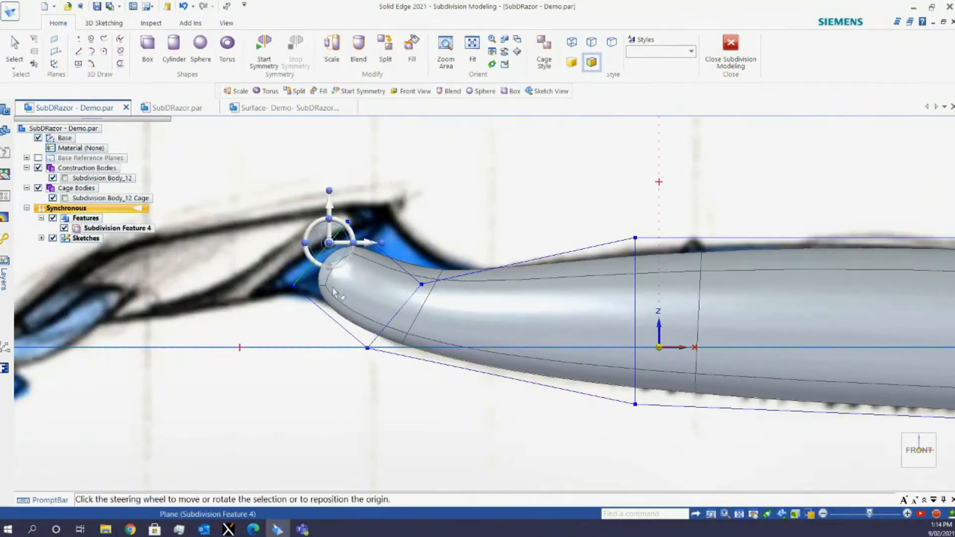
# Lift the end face of the new neck section slightly once more to add a thin segment that squares off its tip
pyautogui.click(330, 248)
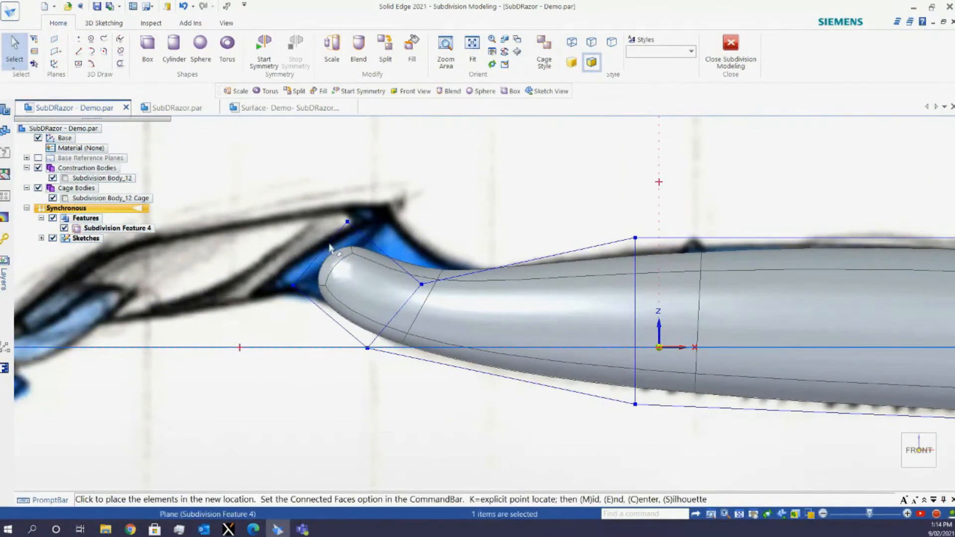
pyautogui.click(325, 239)
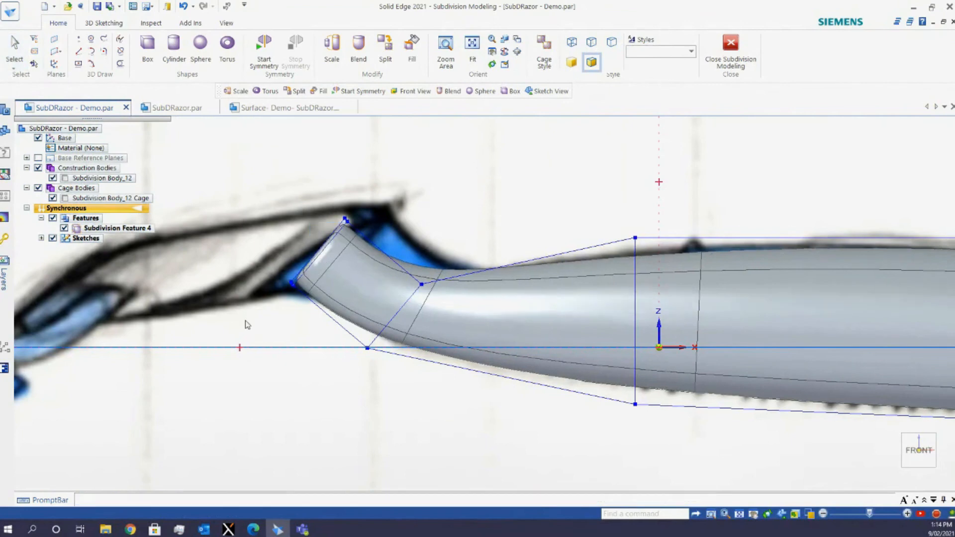
pyautogui.press('Escape')
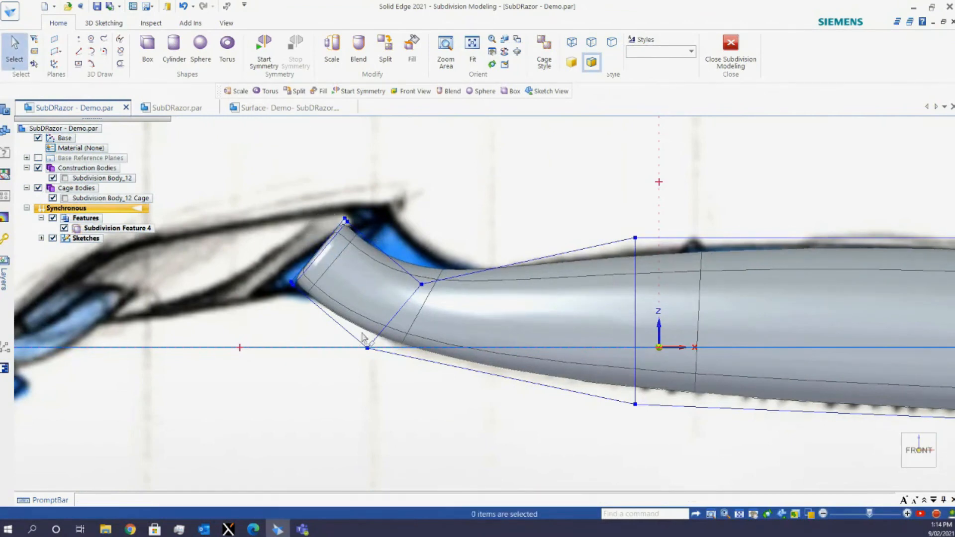
pyautogui.moveTo(478, 321)
pyautogui.mouseDown(button='middle')
pyautogui.moveTo(475, 308)
pyautogui.moveTo(388, 356)
pyautogui.moveTo(447, 329)
pyautogui.moveTo(528, 319)
pyautogui.mouseUp(button='middle')
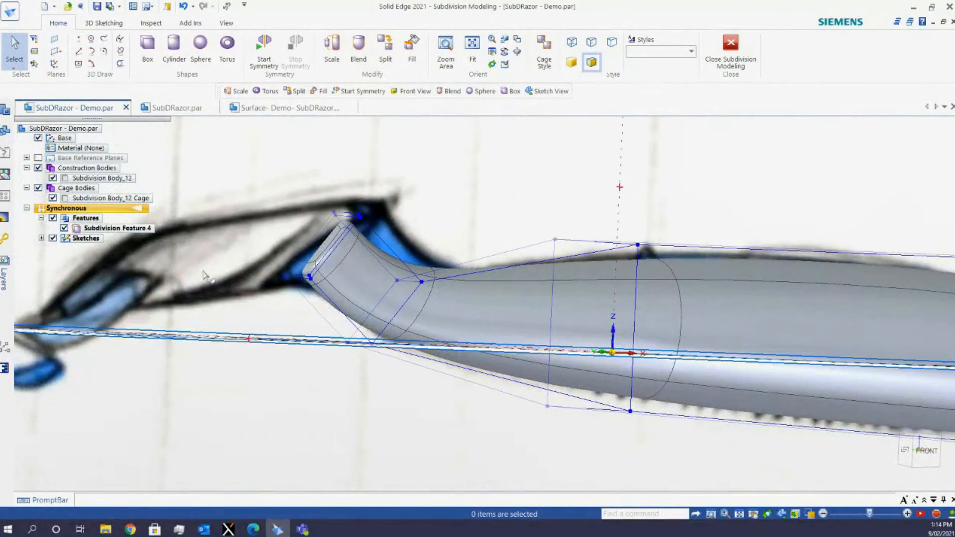
pyautogui.scroll(-2, 412, 308)
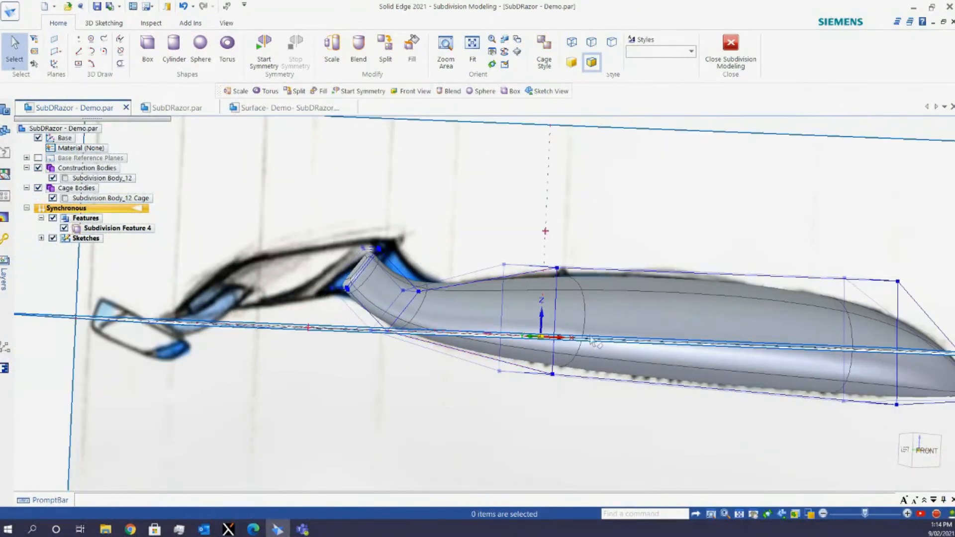
pyautogui.moveTo(392, 352); pyautogui.dragTo(397, 373, button='middle')
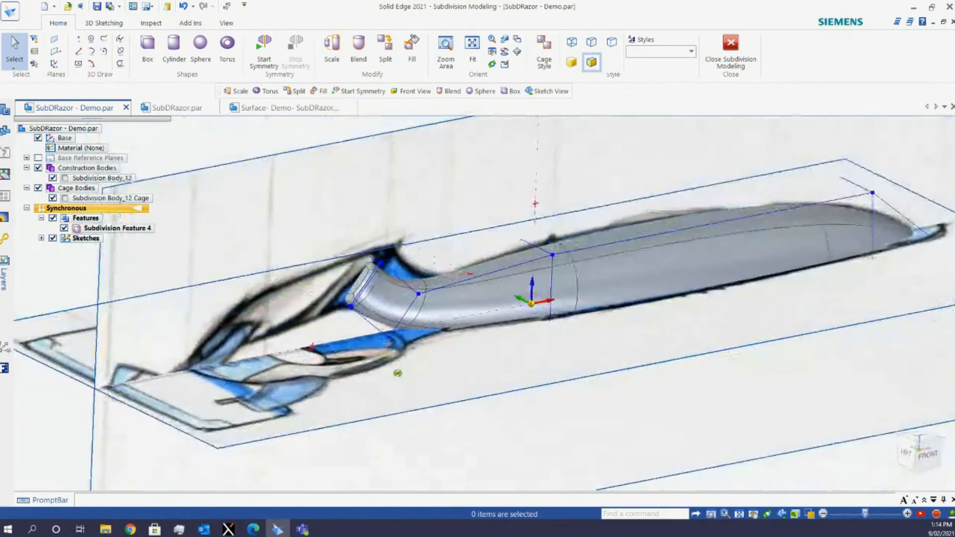
pyautogui.scroll(3, 356, 291)
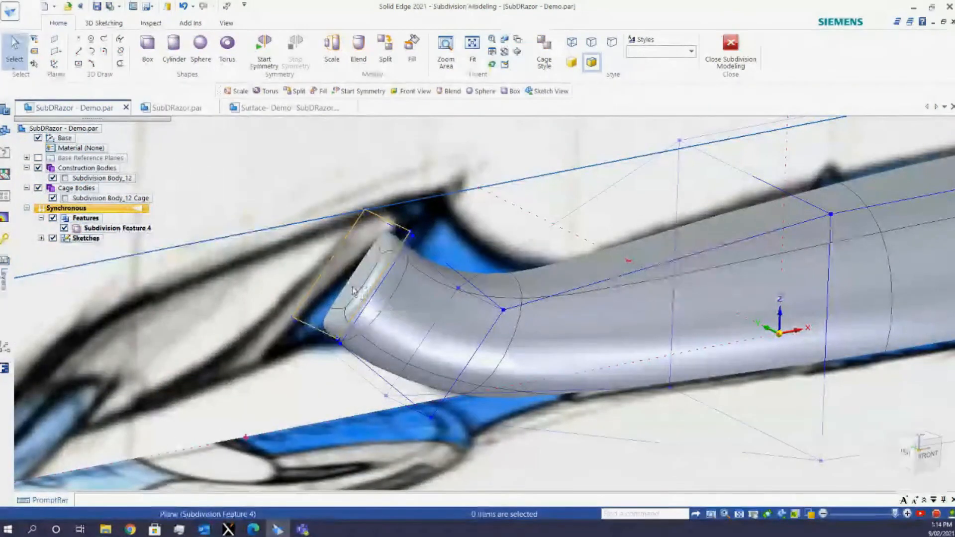
# Scale the end face at the neck tip along a single axis, widening it across the handle by a factor of about 5.08
pyautogui.click(352, 291)
pyautogui.scroll(-1, 356, 294)
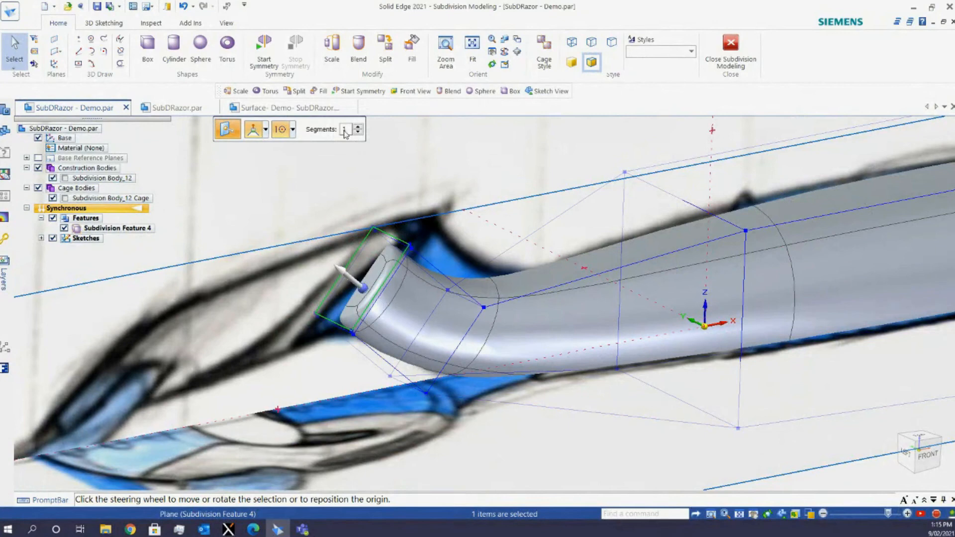
pyautogui.click(332, 49)
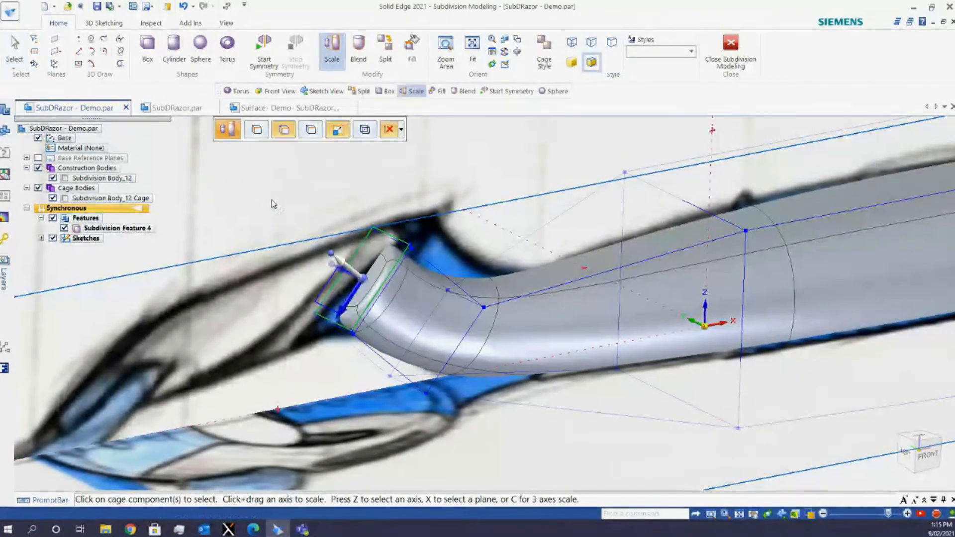
pyautogui.press('z')
pyautogui.press('z')
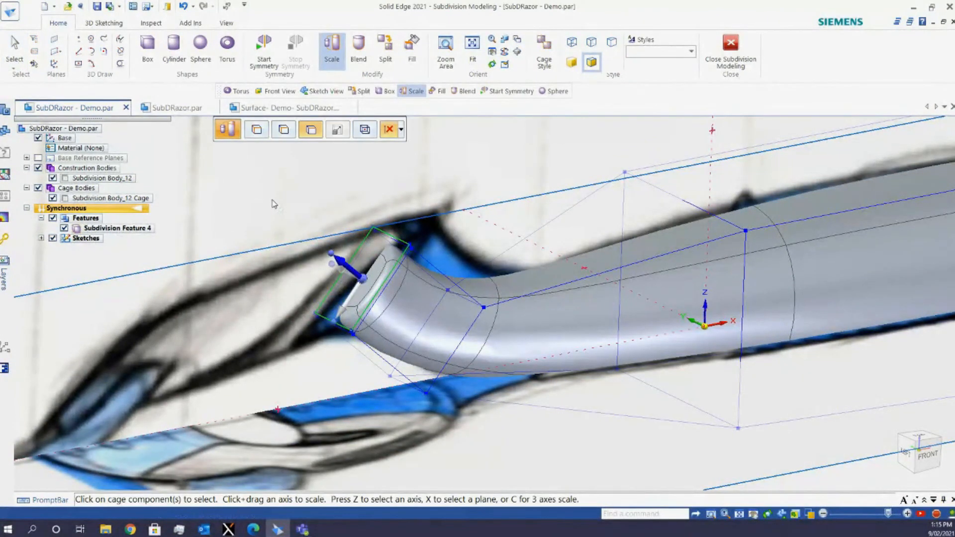
pyautogui.scroll(-2, 448, 263)
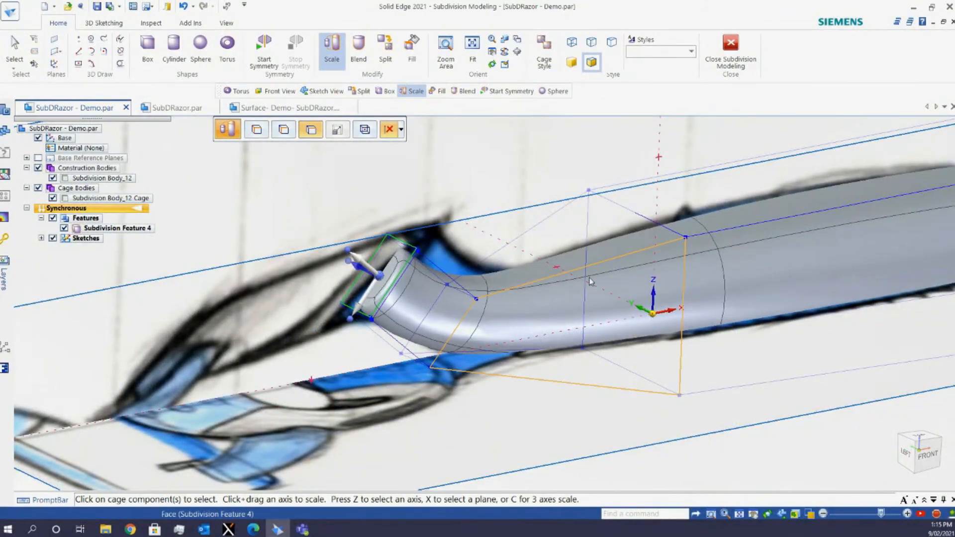
pyautogui.click(356, 266)
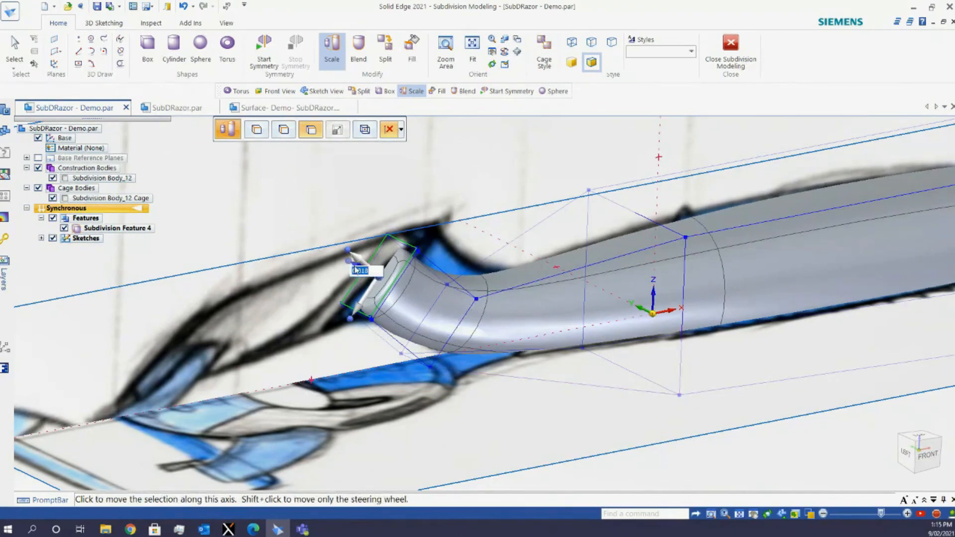
pyautogui.click(350, 262)
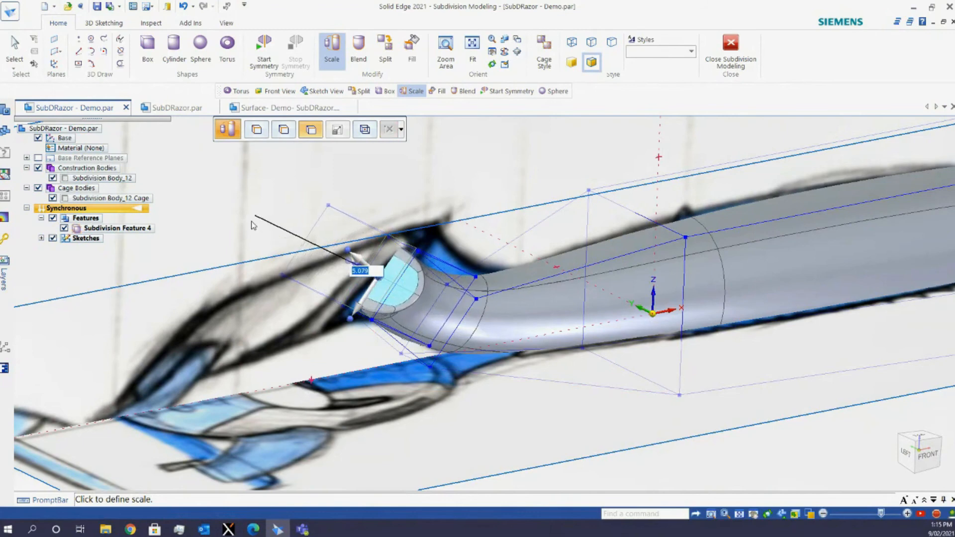
pyautogui.click(252, 221)
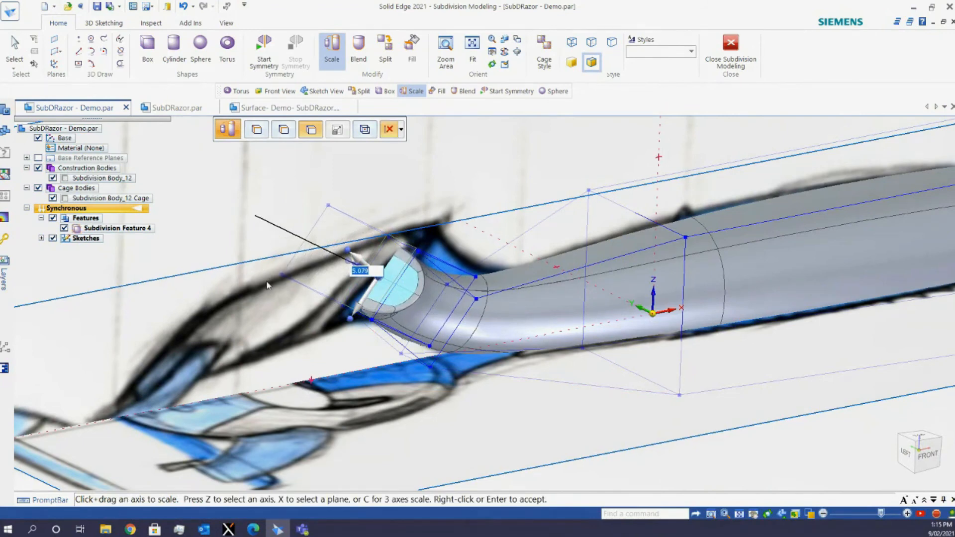
pyautogui.rightClick(251, 225)
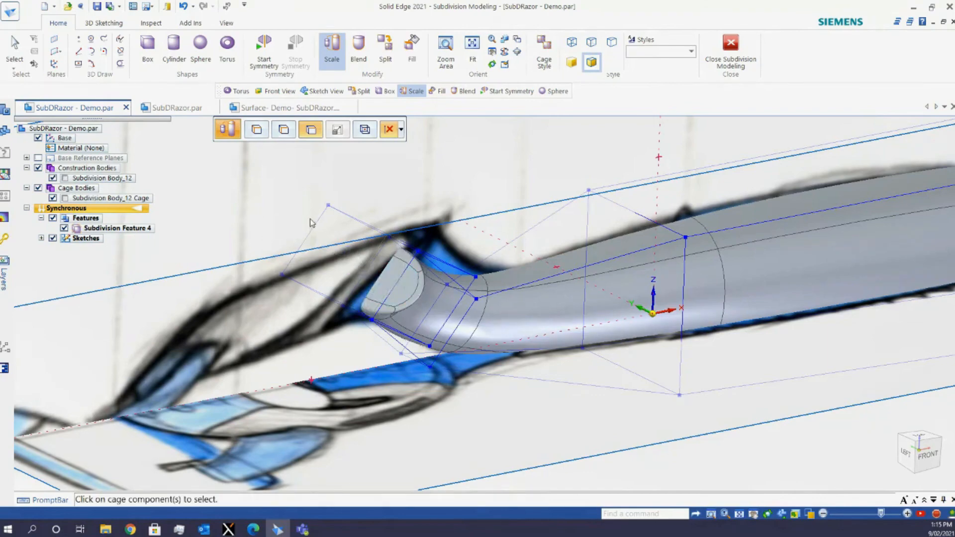
# Hide the reference sketches and examine the widened neck tip from several angles with nothing selected
pyautogui.scroll(-3, 454, 278)
pyautogui.moveTo(449, 312); pyautogui.dragTo(308, 274, button='middle')
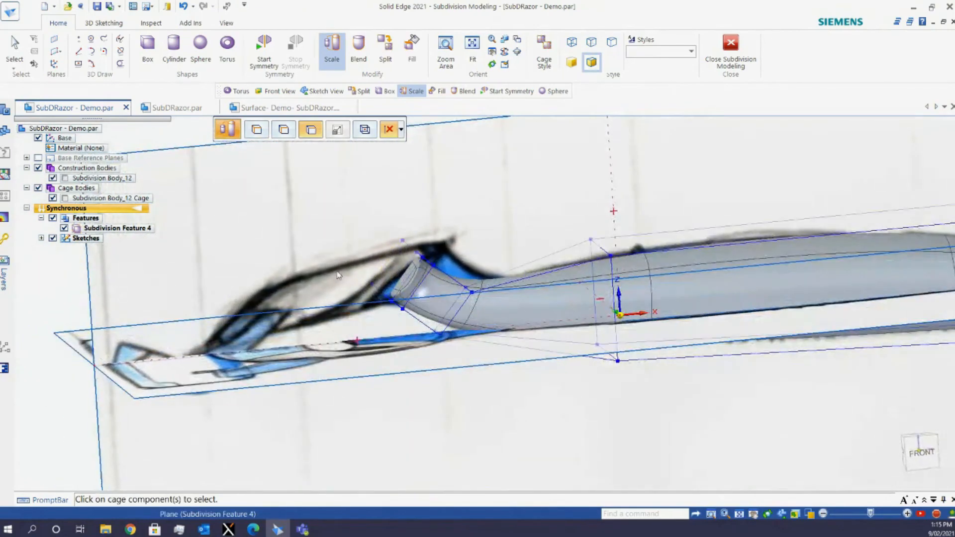
pyautogui.click(53, 238)
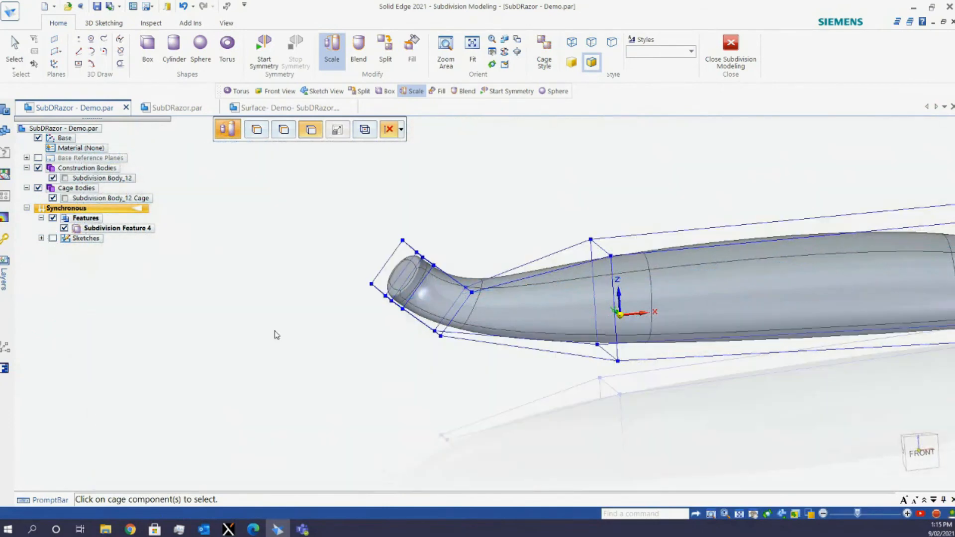
pyautogui.moveTo(382, 308); pyautogui.dragTo(302, 285, button='middle')
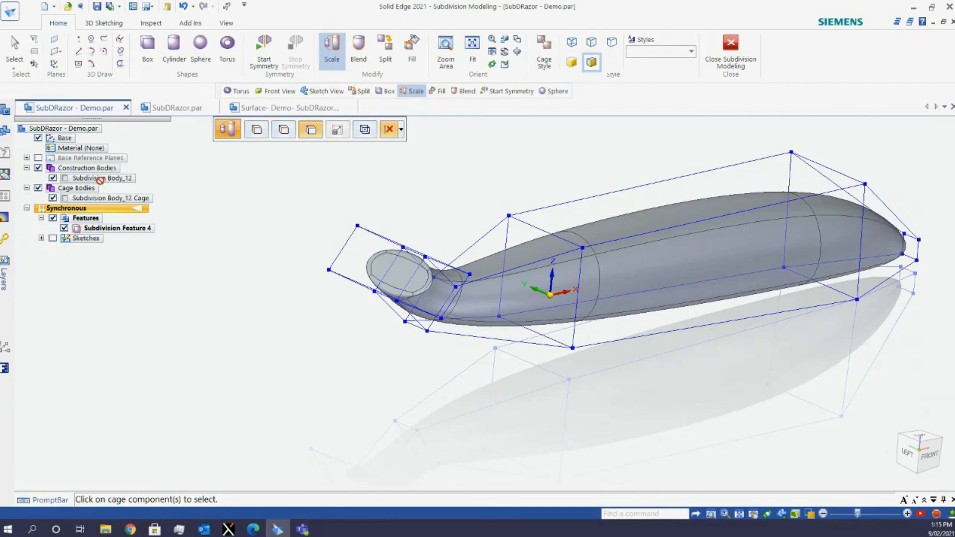
pyautogui.press('Escape')
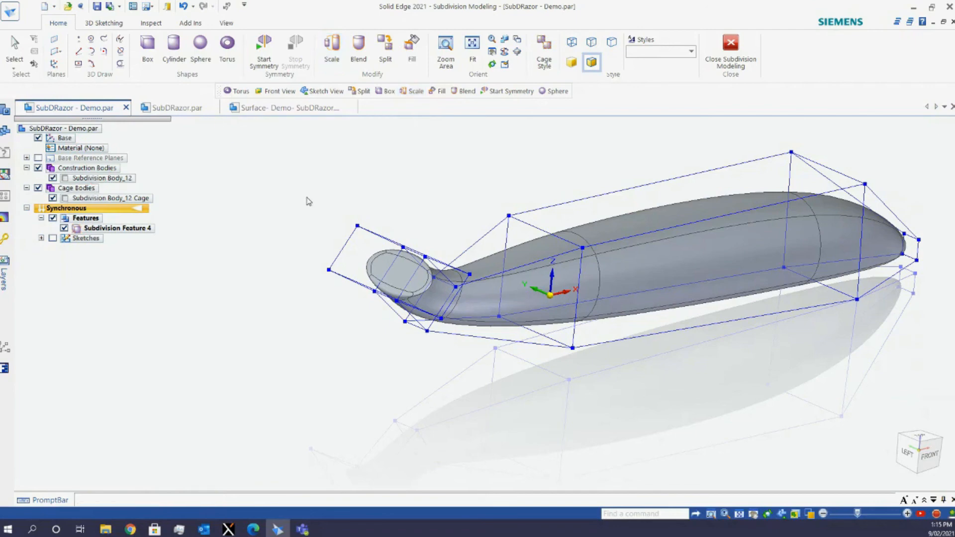
pyautogui.moveTo(307, 200); pyautogui.dragTo(289, 177, button='right')
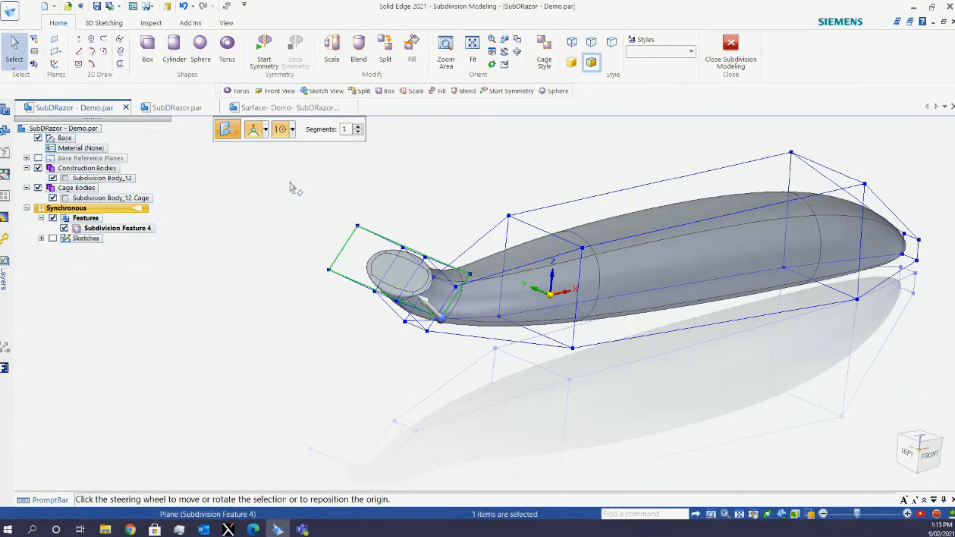
pyautogui.click(227, 205)
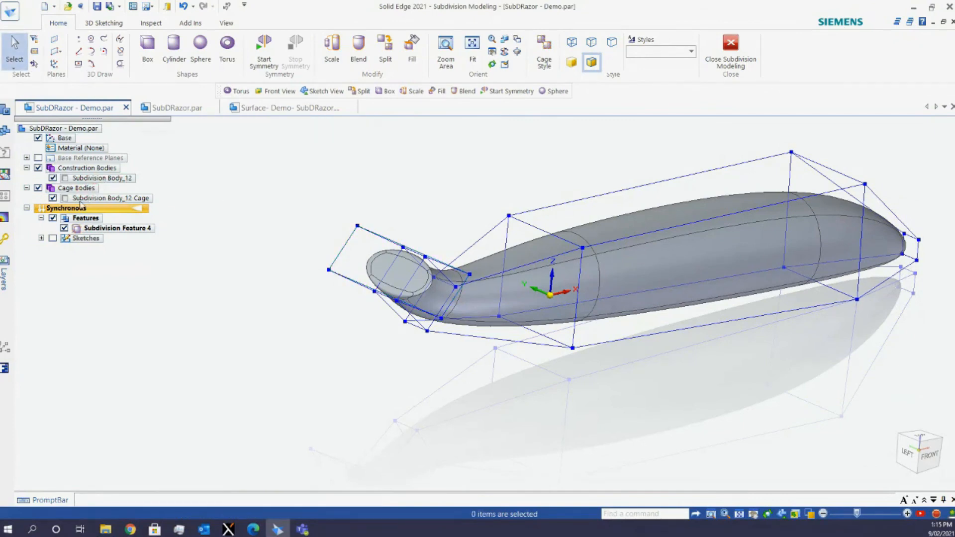
# Toggle the visibility of the handle's cage and subdivision body to compare them, and show the reference sketches again
pyautogui.click(52, 198)
pyautogui.click(53, 198)
pyautogui.click(52, 198)
pyautogui.click(52, 198)
pyautogui.click(52, 178)
pyautogui.click(53, 178)
pyautogui.click(52, 239)
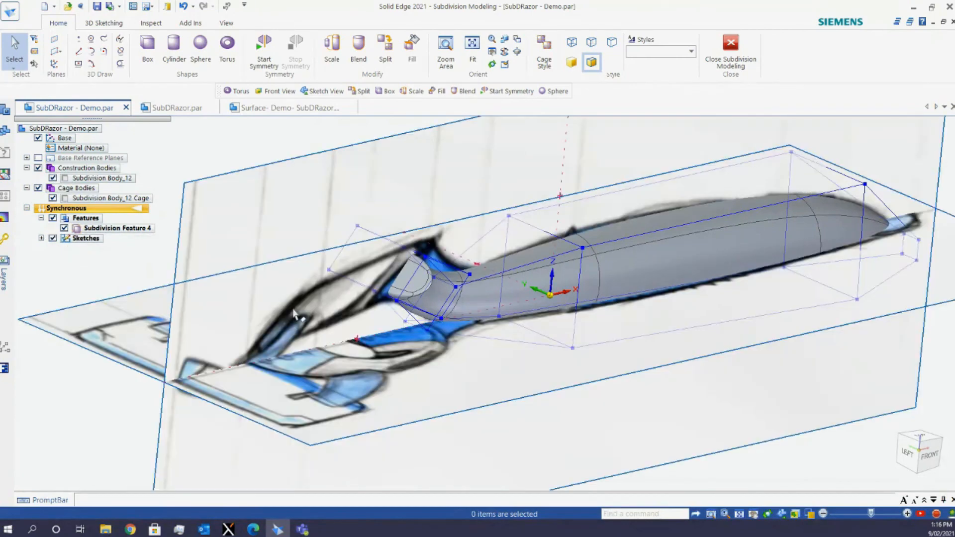
# Start a torus shape at the origin for the razor head and set its major diameter segments to 4
pyautogui.scroll(-2, 477, 306)
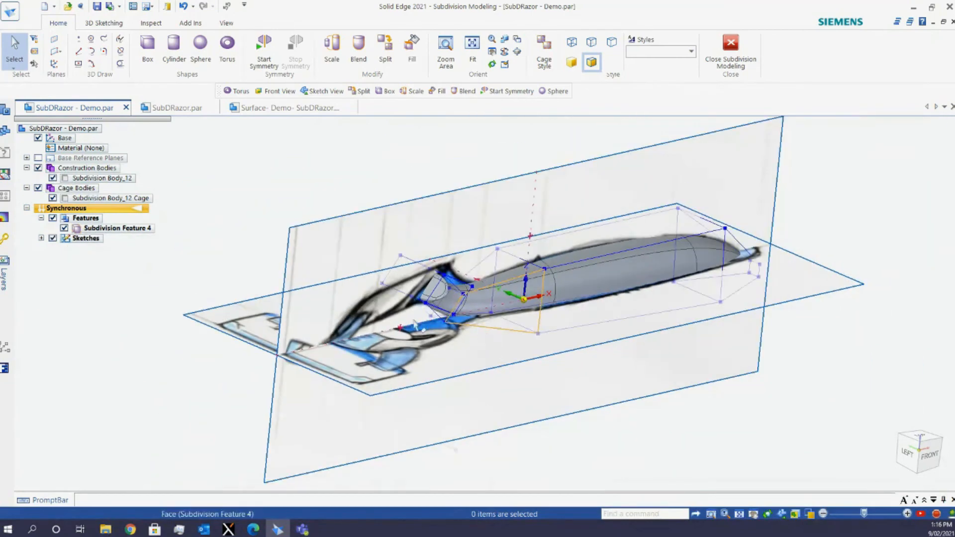
pyautogui.moveTo(432, 309)
pyautogui.mouseDown(button='middle')
pyautogui.moveTo(368, 291)
pyautogui.moveTo(383, 351)
pyautogui.mouseUp(button='middle')
pyautogui.moveTo(425, 349); pyautogui.dragTo(405, 411, button='middle')
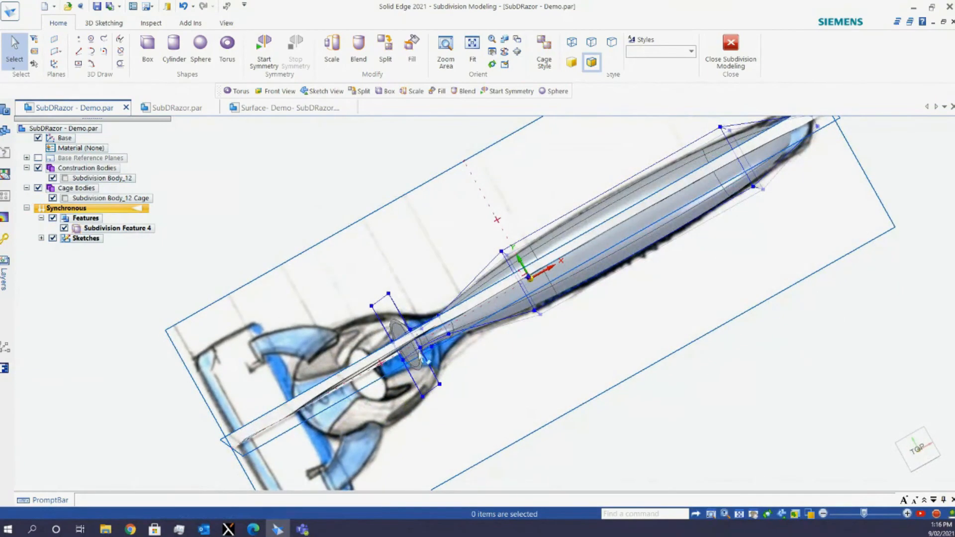
pyautogui.moveTo(459, 225); pyautogui.dragTo(367, 208, button='middle')
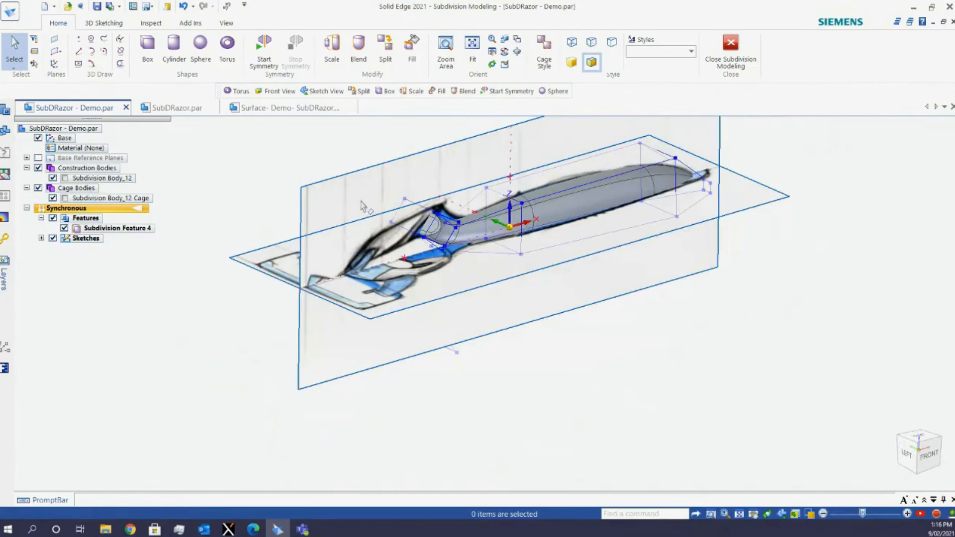
pyautogui.click(232, 63)
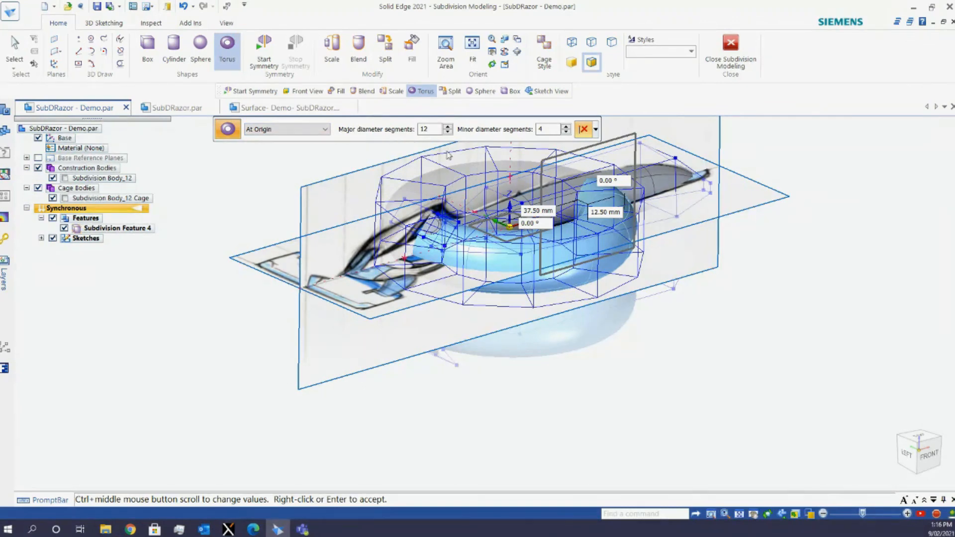
pyautogui.doubleClick(423, 130)
# Try to create the torus with a 5 mm tube size and a 25 mm ring size, and undo it
pyautogui.click(602, 214)
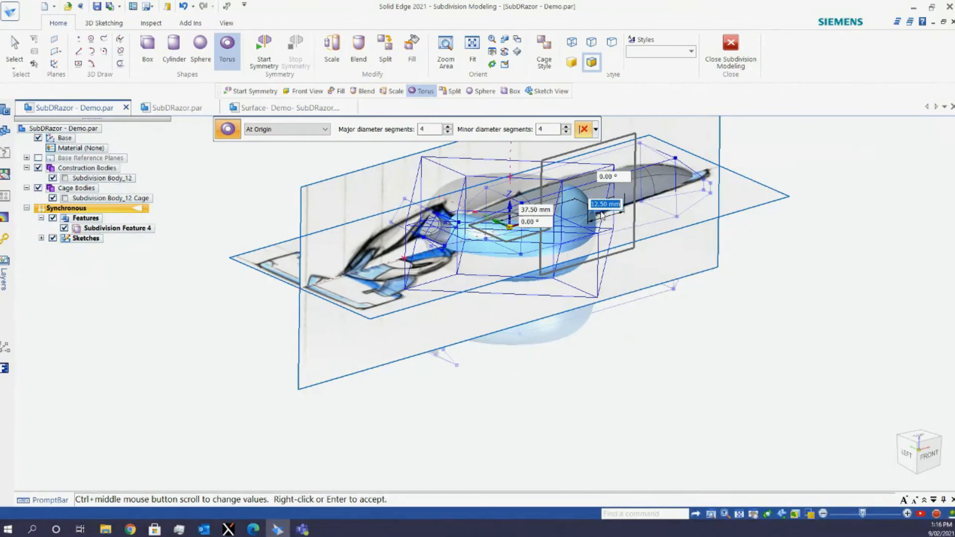
pyautogui.write('5')
pyautogui.press('Tab')
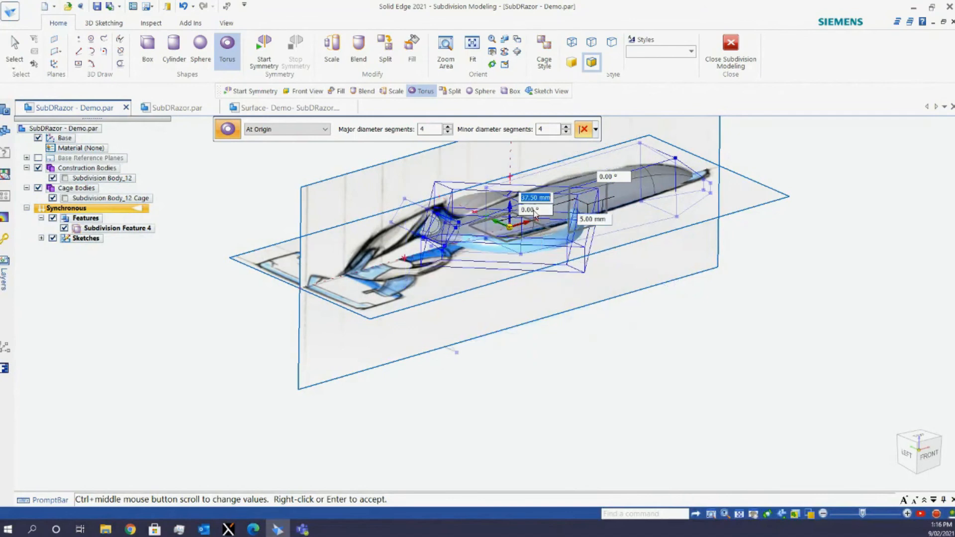
pyautogui.write('25')
pyautogui.scroll(-2, 665, 313)
pyautogui.press('Return')
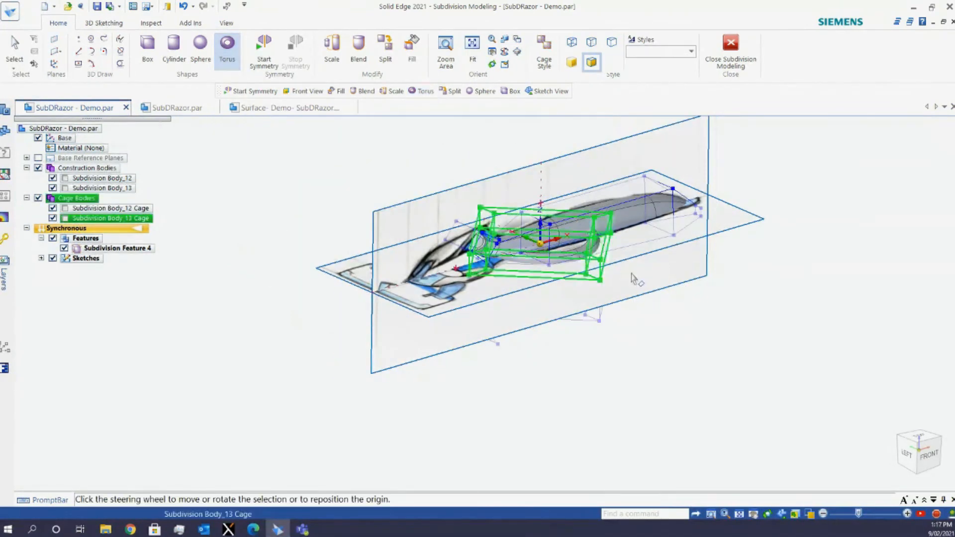
pyautogui.scroll(2, 634, 323)
pyautogui.click(631, 321)
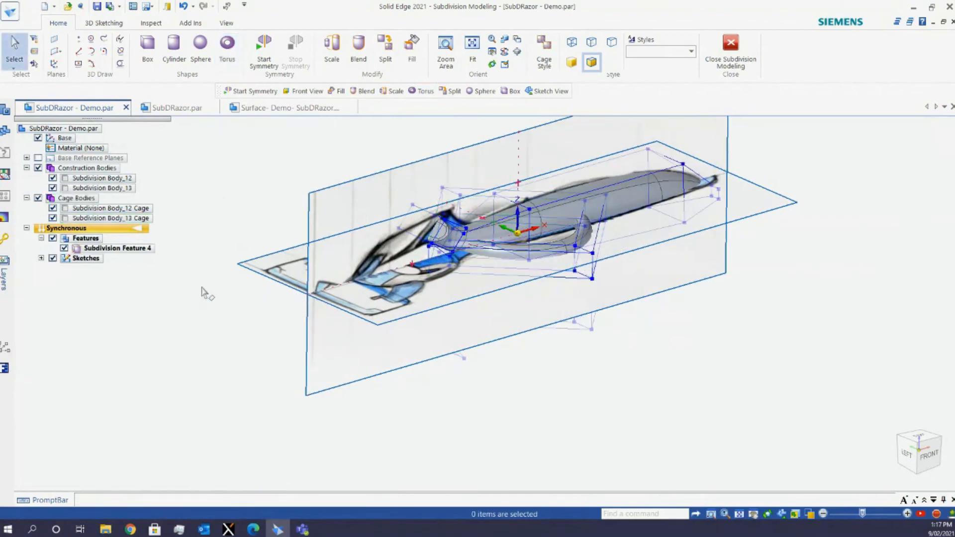
pyautogui.hotkey('ctrl', 'z')
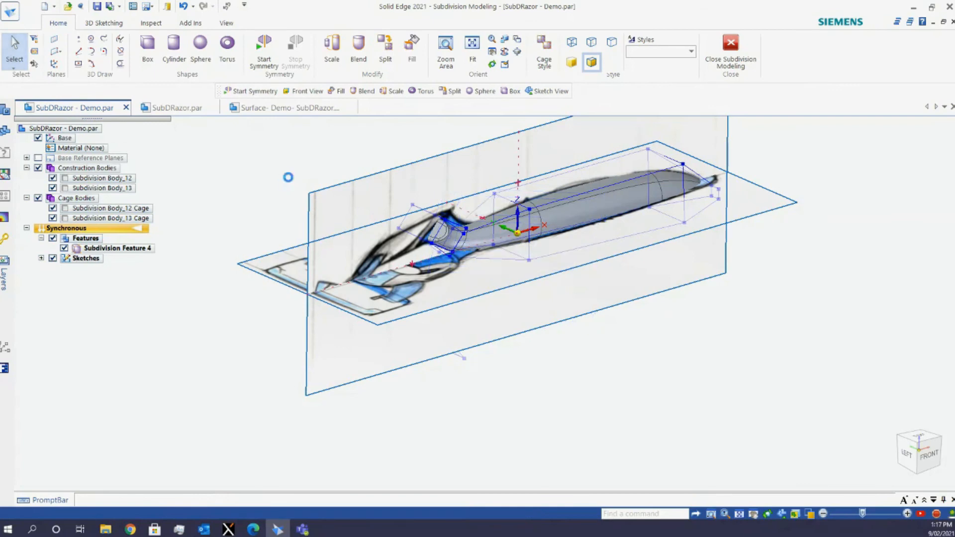
# Create a torus at the origin with 4 major and 4 minor segments, a 5 mm tube size and a 25 mm ring size
pyautogui.click(227, 58)
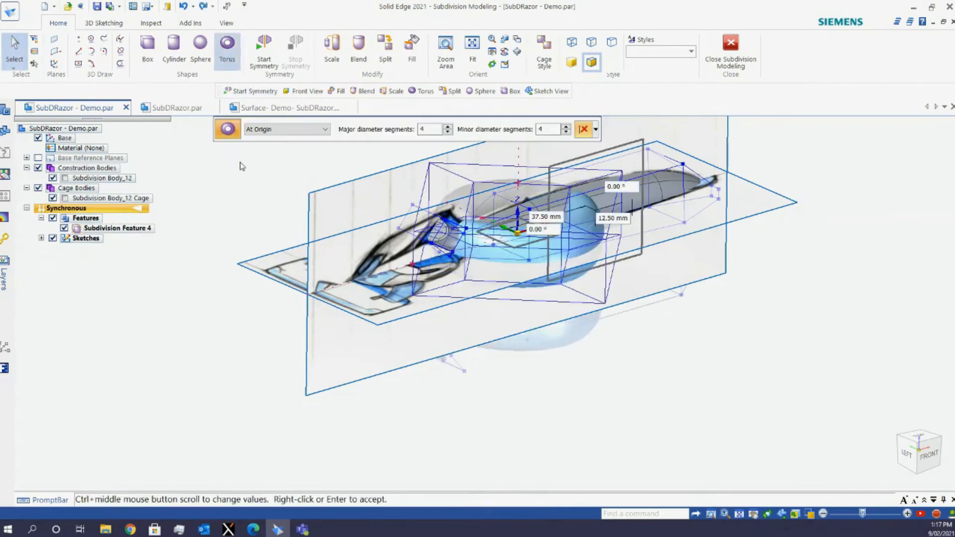
pyautogui.click(614, 223)
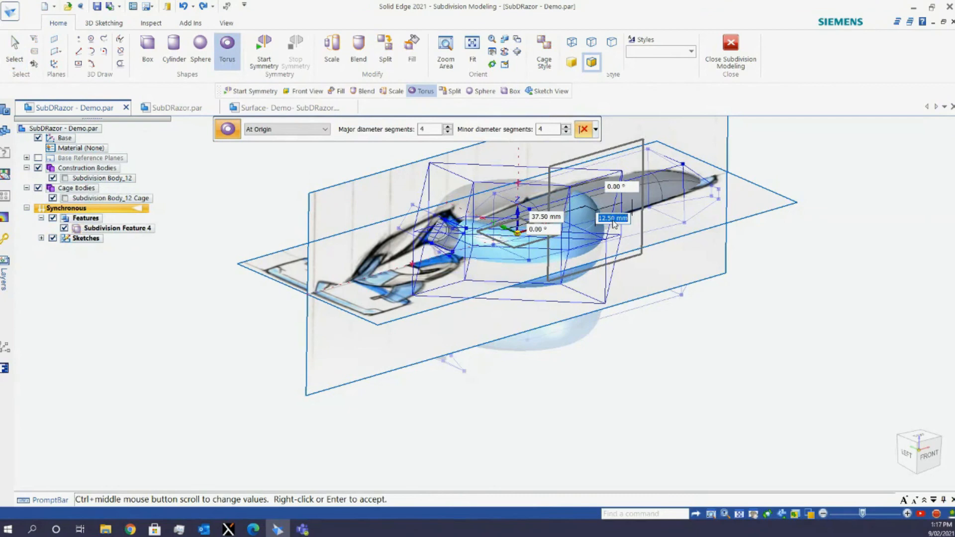
pyautogui.write('5')
pyautogui.click(547, 212)
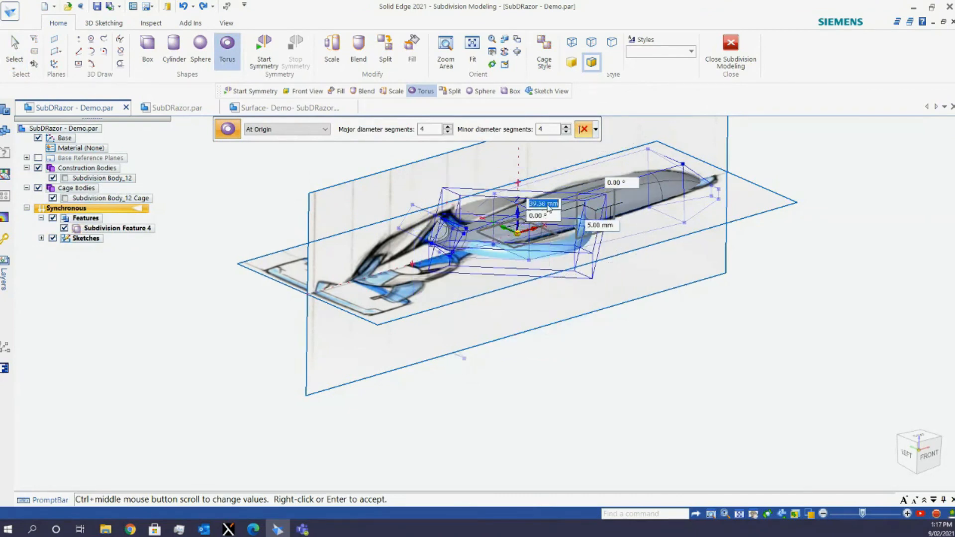
pyautogui.keyDown('ctrl'); pyautogui.scroll(1, 549, 208); pyautogui.keyUp('ctrl')
pyautogui.keyDown('ctrl'); pyautogui.scroll(-2, 544, 229); pyautogui.keyUp('ctrl')
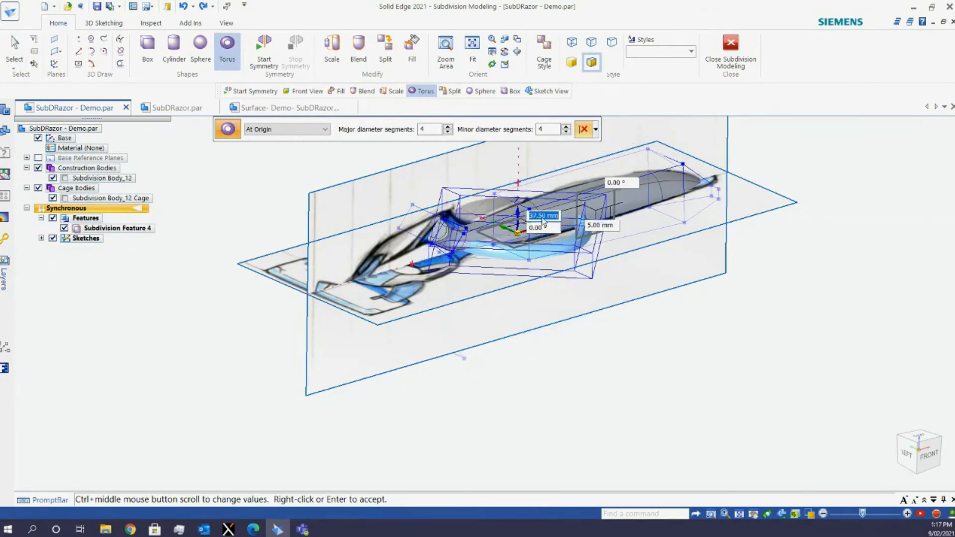
pyautogui.keyDown('ctrl'); pyautogui.scroll(-1, 541, 207); pyautogui.keyUp('ctrl')
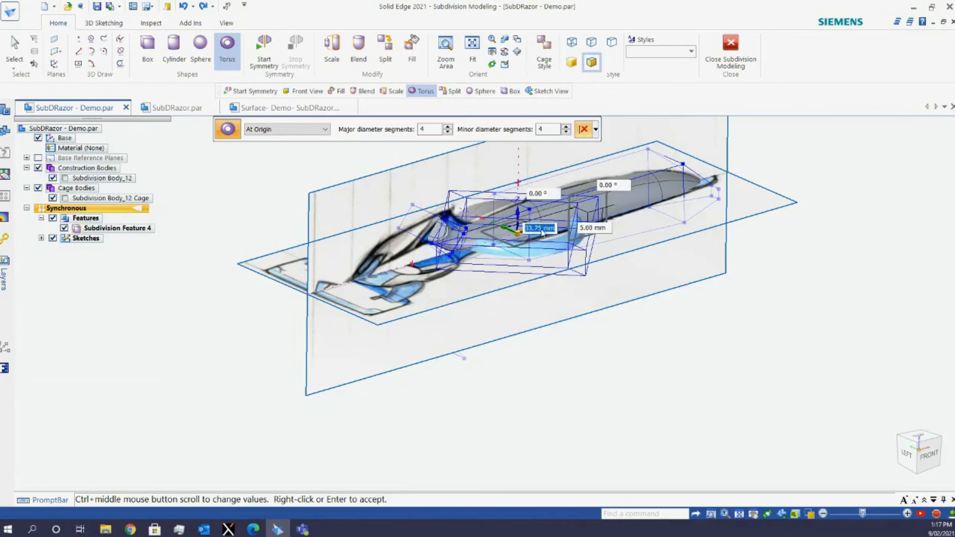
pyautogui.keyDown('ctrl'); pyautogui.scroll(-3, 542, 233); pyautogui.keyUp('ctrl')
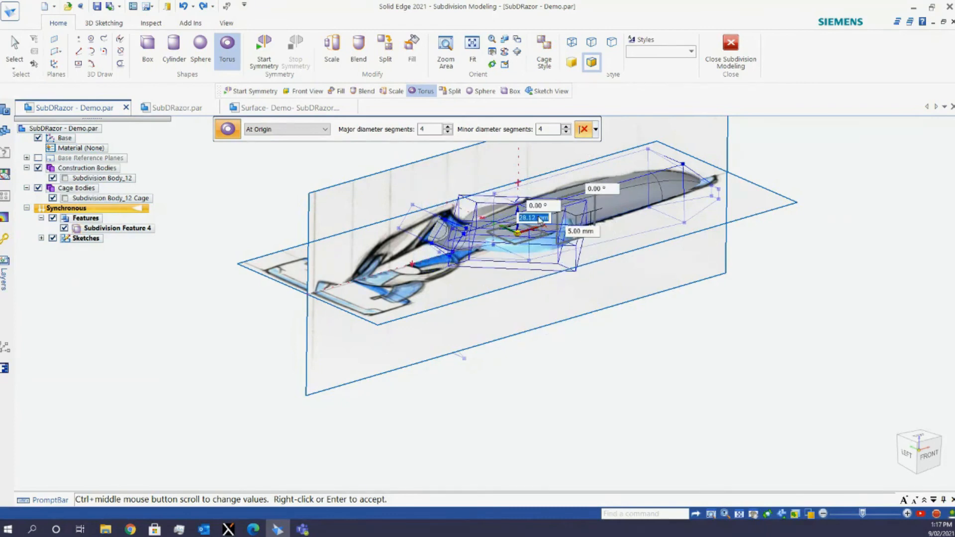
pyautogui.keyDown('ctrl'); pyautogui.scroll(-2, 541, 219); pyautogui.keyUp('ctrl')
pyautogui.write('25')
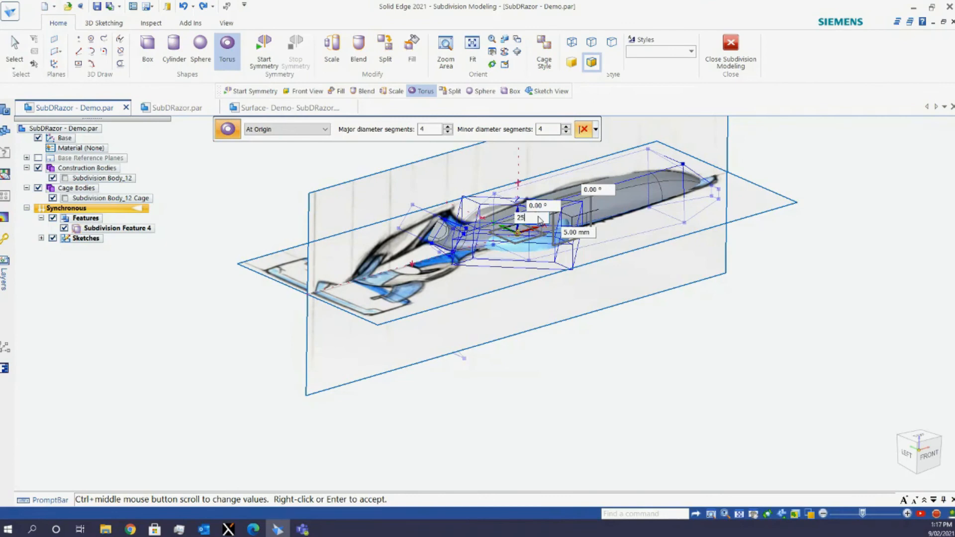
pyautogui.press('Tab')
pyautogui.rightClick(585, 343)
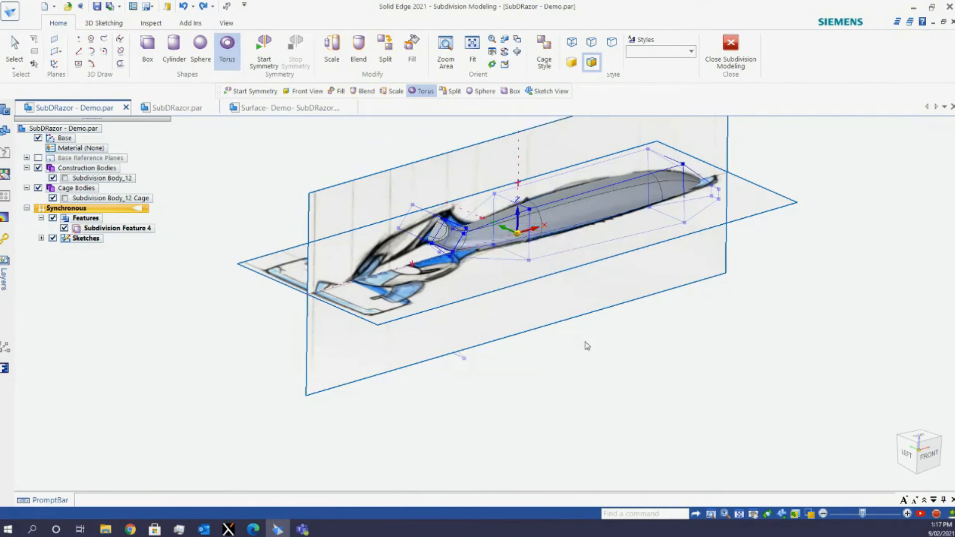
# Switch to the front view with nothing selected and compare the new torus's position with the sketched razor head
pyautogui.click(927, 453)
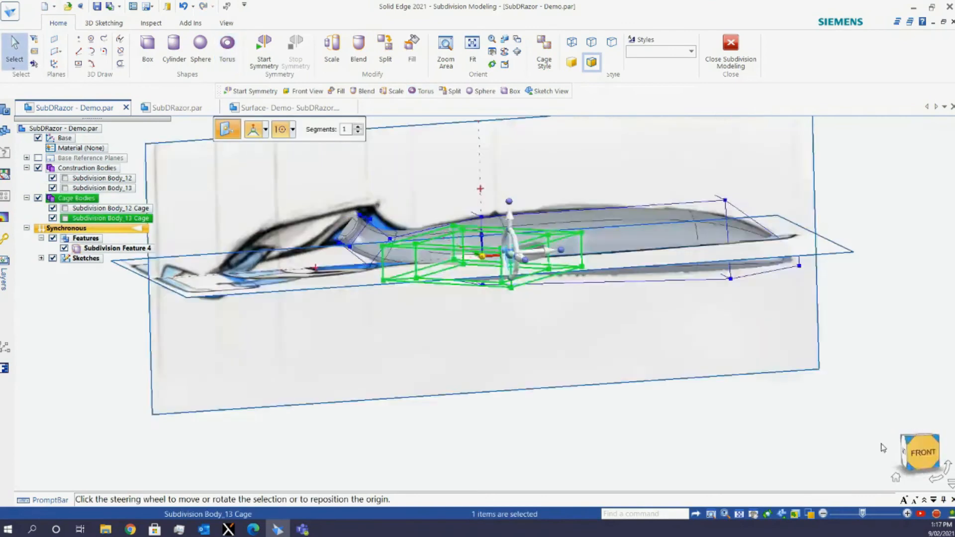
pyautogui.press('Escape')
pyautogui.scroll(-2, 546, 366)
pyautogui.scroll(3, 544, 303)
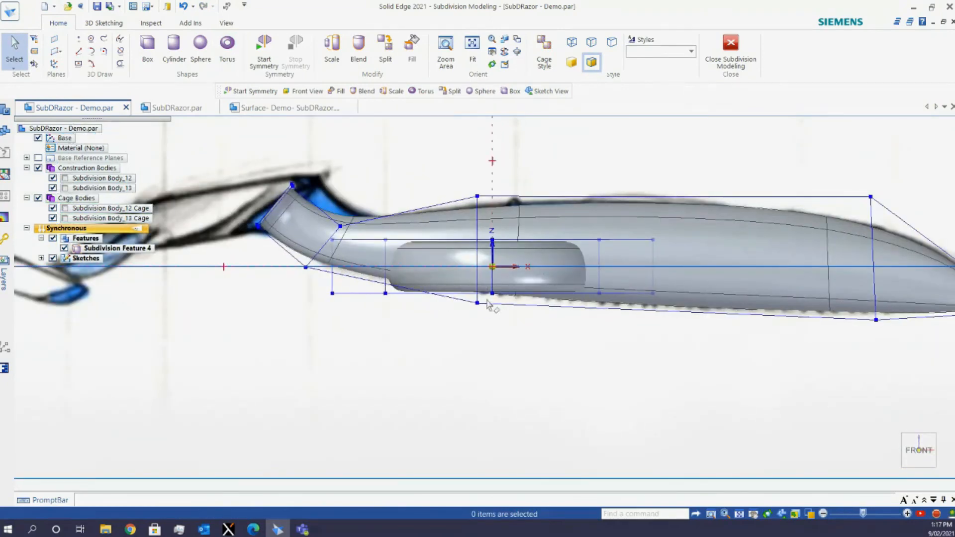
pyautogui.scroll(-1, 488, 305)
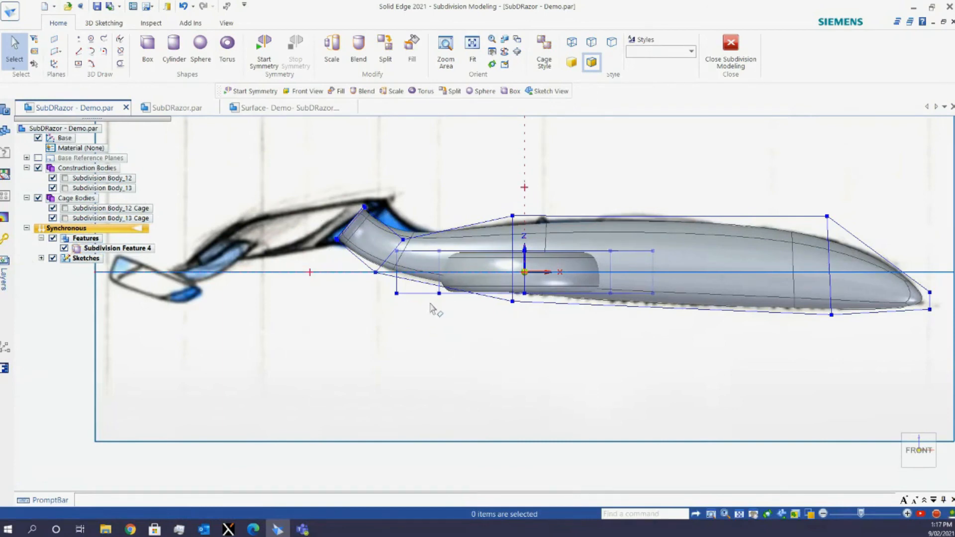
# Try to move the torus cage along the X axis in Lift mode
pyautogui.click(107, 218)
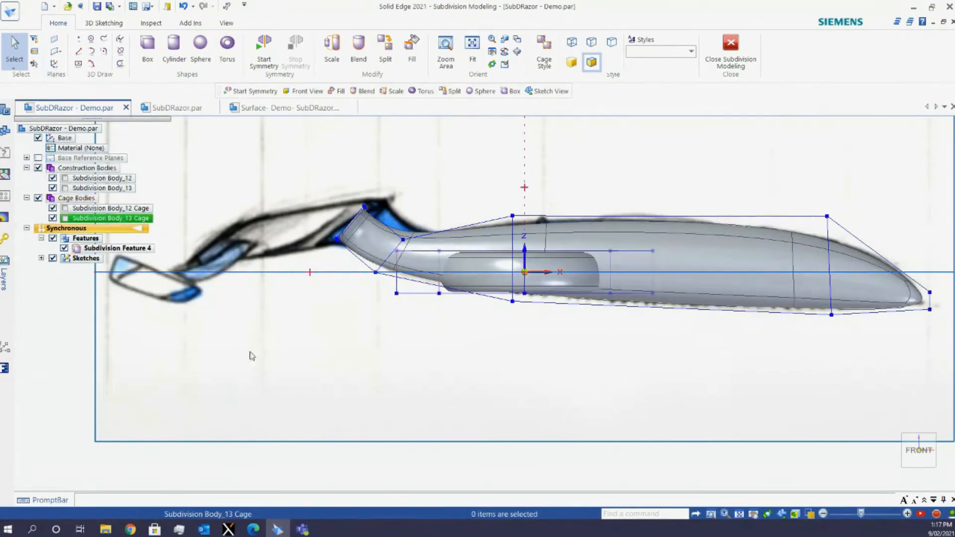
pyautogui.scroll(-2, 636, 367)
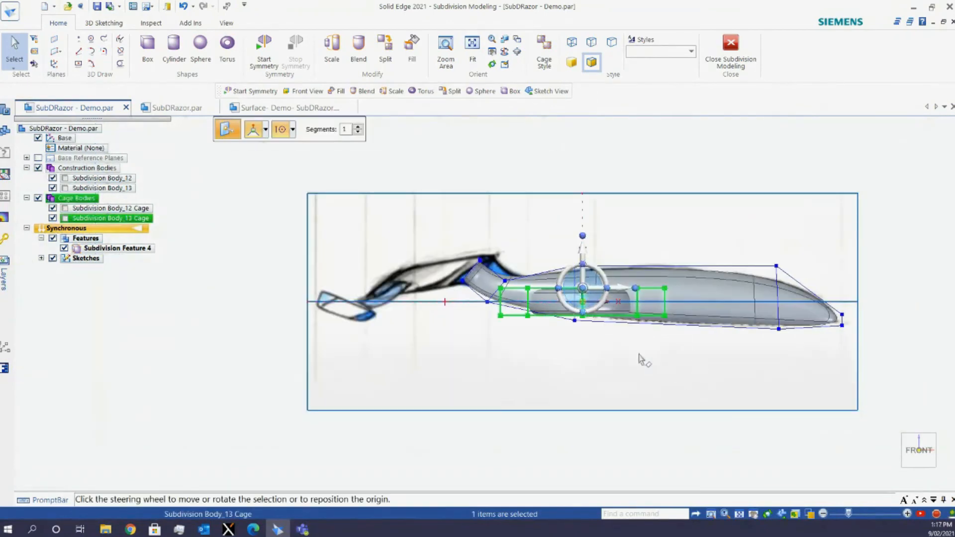
pyautogui.click(622, 293)
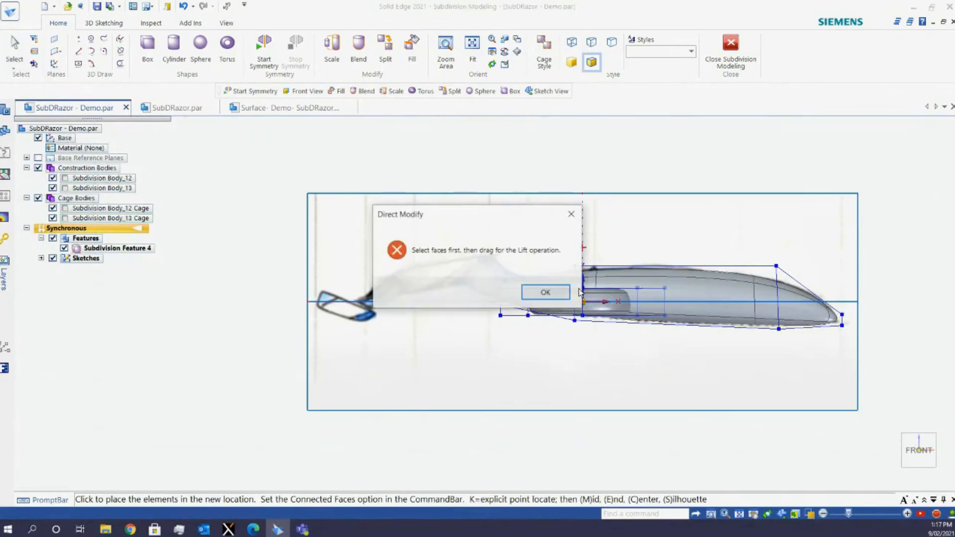
pyautogui.click(546, 293)
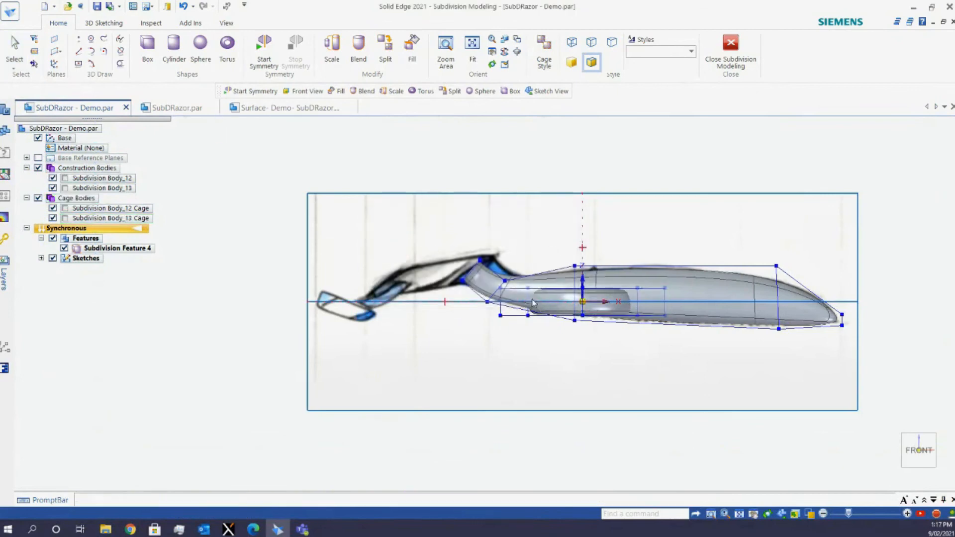
# Change the modify mode to Tip and move the torus cage 60 mm along the X axis toward the sketched razor head
pyautogui.click(265, 130)
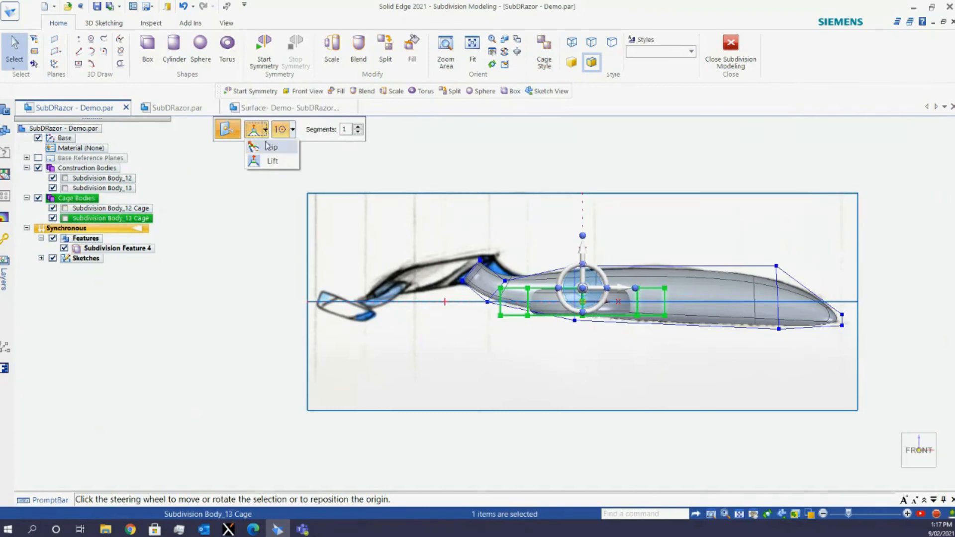
pyautogui.click(276, 148)
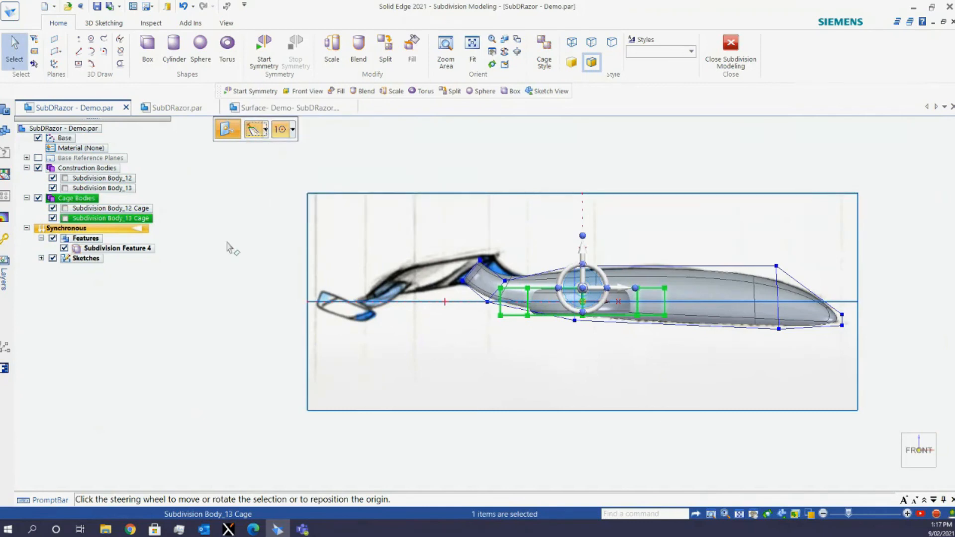
pyautogui.click(623, 292)
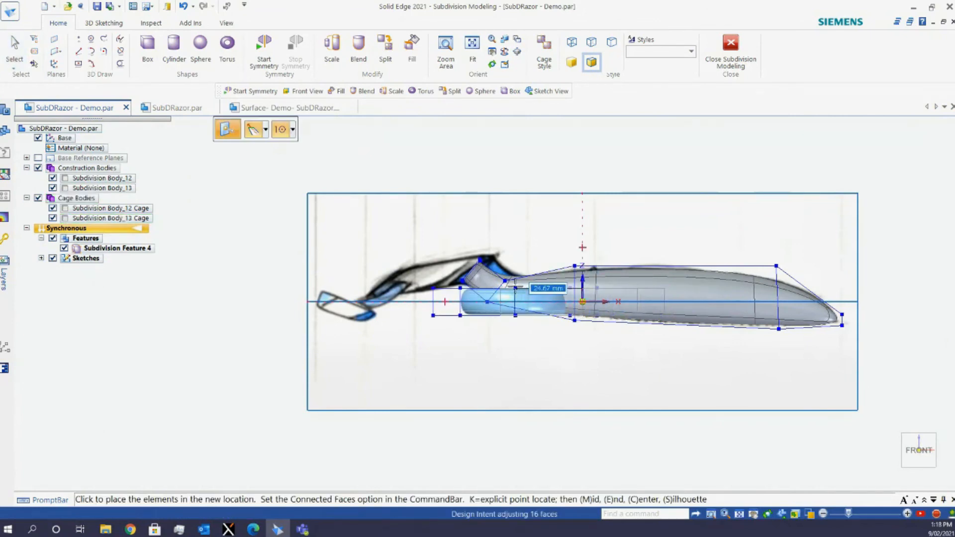
pyautogui.write('60')
pyautogui.press('Return')
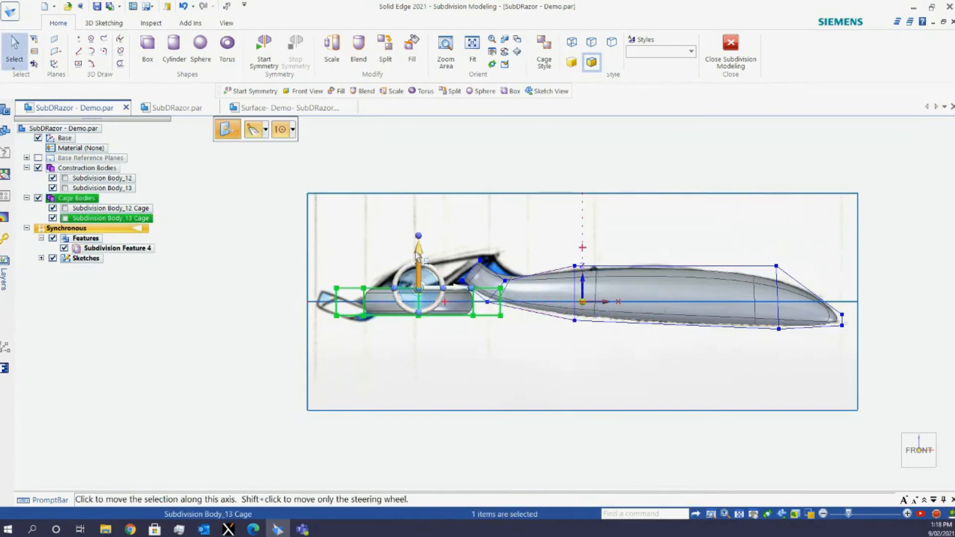
# Raise the torus cage until its underside meets the horizontal plane, and tilt it about 7° to follow the sketched head
pyautogui.click(417, 252)
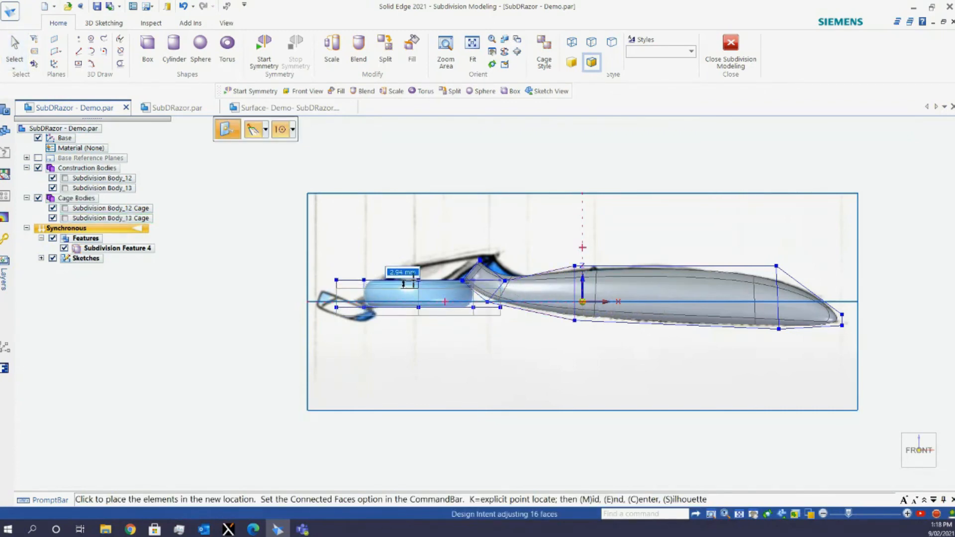
pyautogui.click(417, 283)
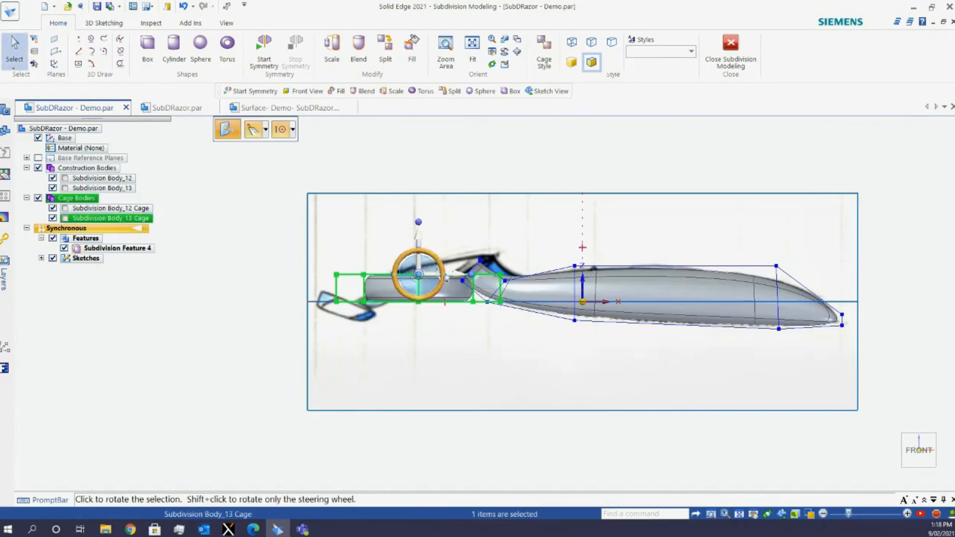
pyautogui.click(449, 273)
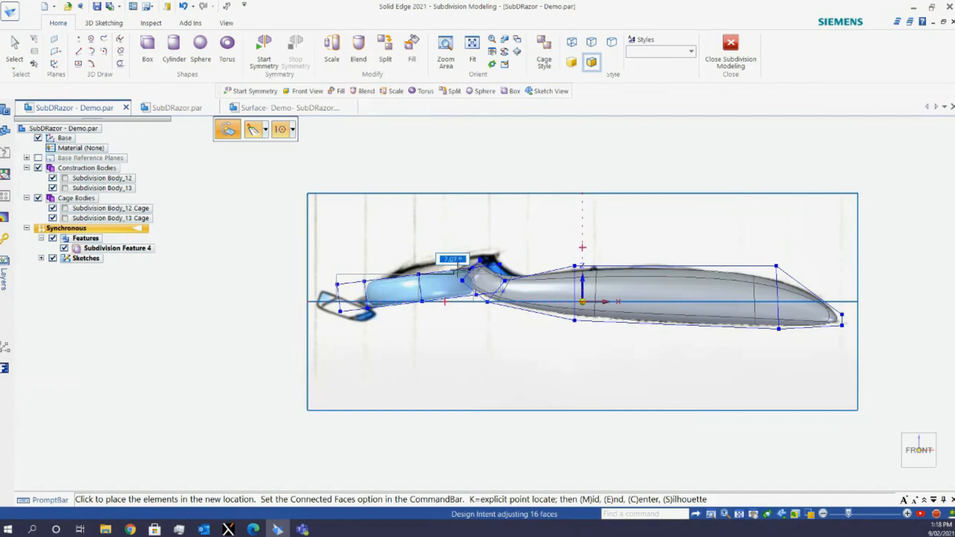
pyautogui.click(457, 273)
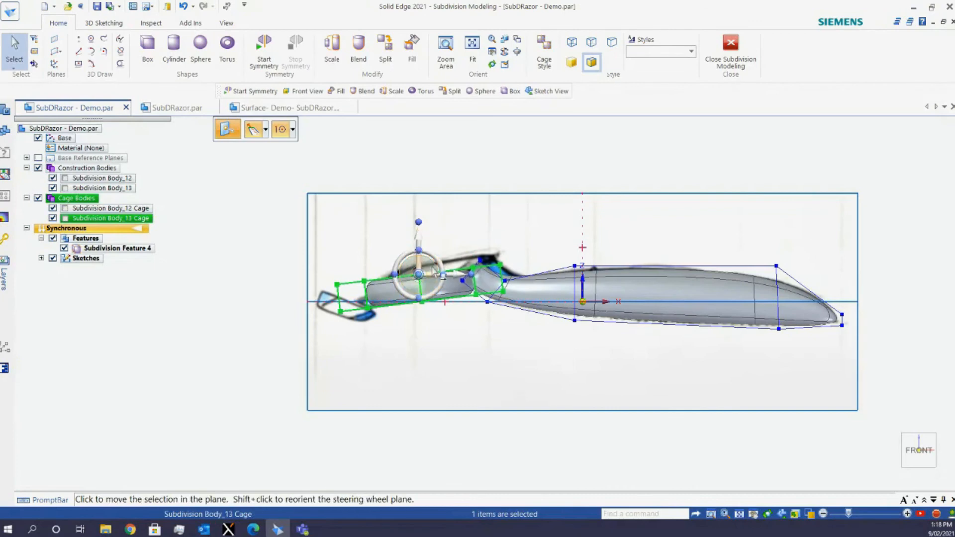
pyautogui.press('Escape')
# Hide the handle's cage and shift the torus cage's upper side about 13.4 mm up and toward the handle to match the sketch
pyautogui.scroll(3, 435, 269)
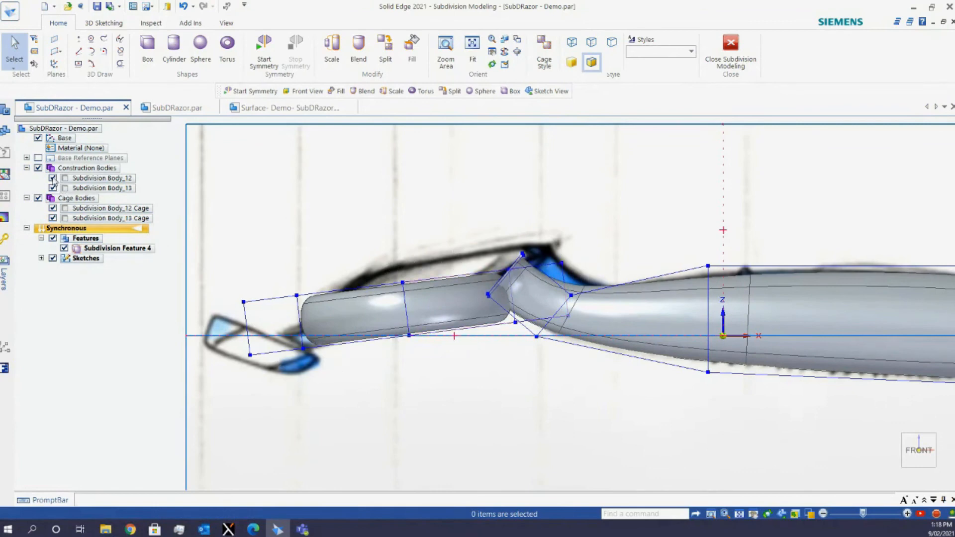
pyautogui.click(52, 208)
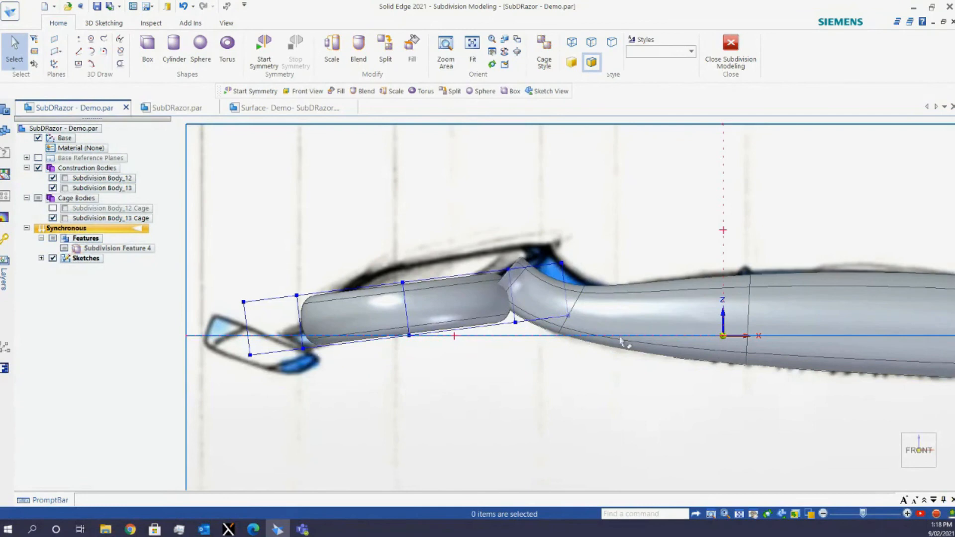
pyautogui.moveTo(572, 254); pyautogui.dragTo(227, 315)
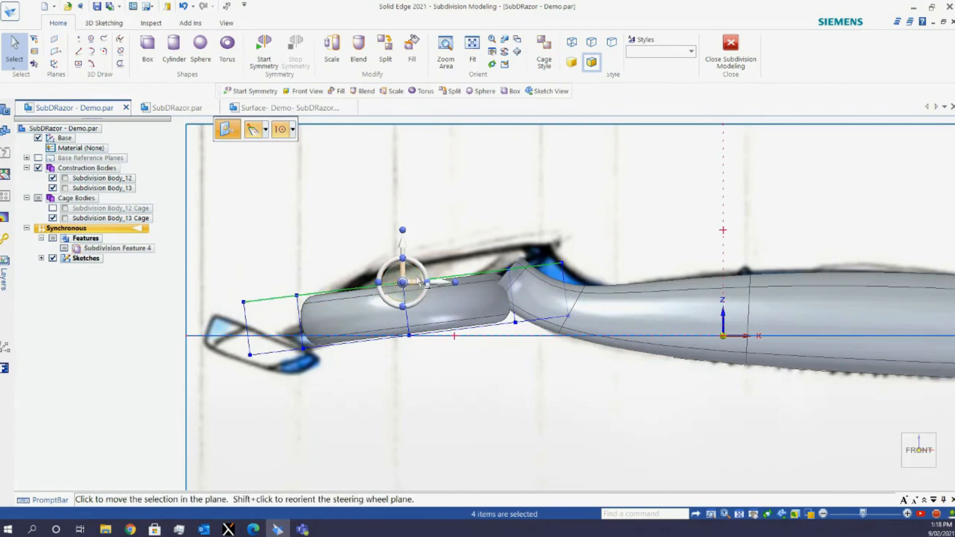
pyautogui.click(417, 281)
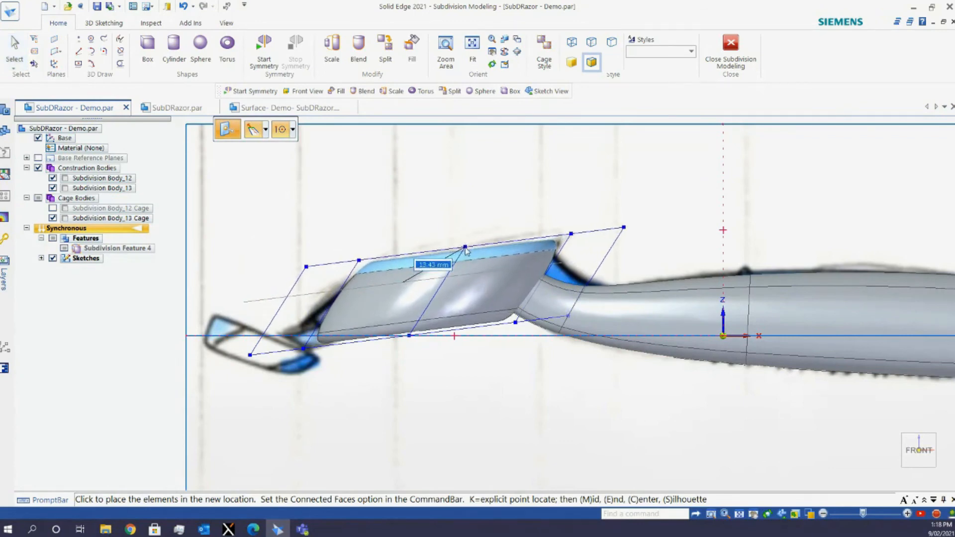
pyautogui.click(466, 247)
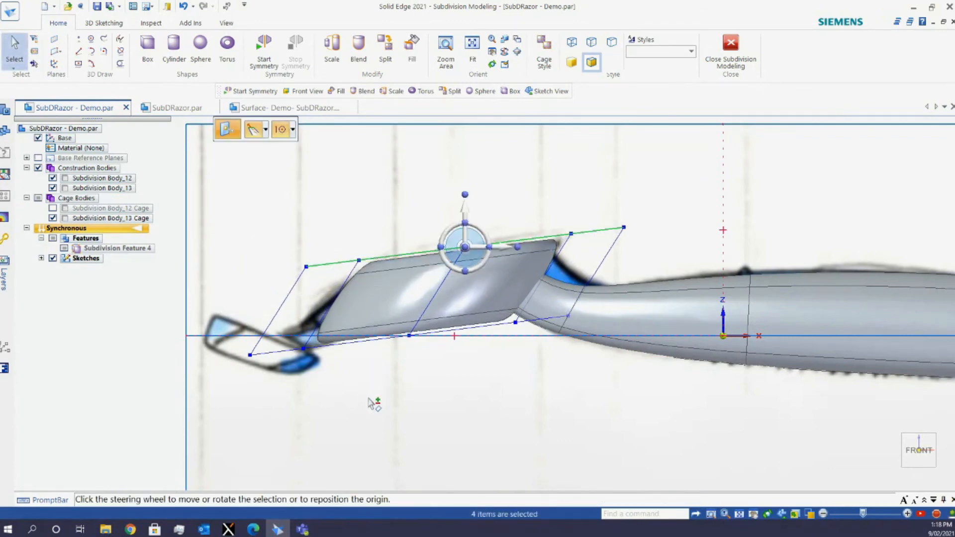
pyautogui.press('Escape')
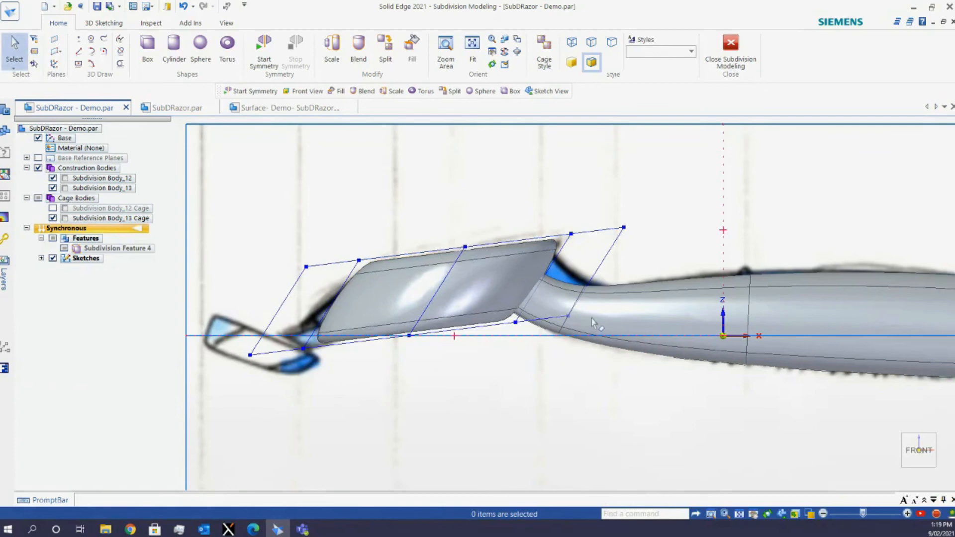
# Raise the lower side of the torus cage about 2 mm to match the sketched underside of the head
pyautogui.moveTo(589, 313); pyautogui.dragTo(248, 369)
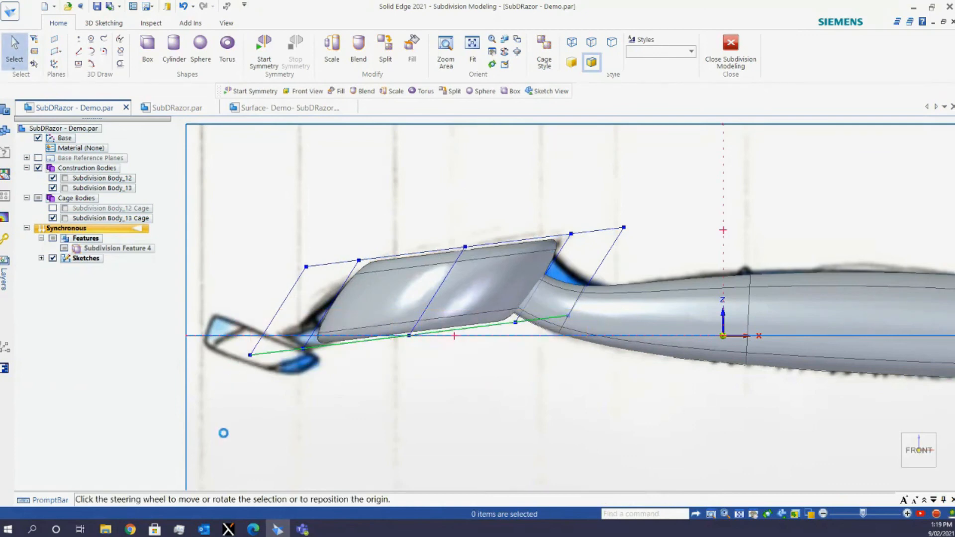
pyautogui.click(408, 332)
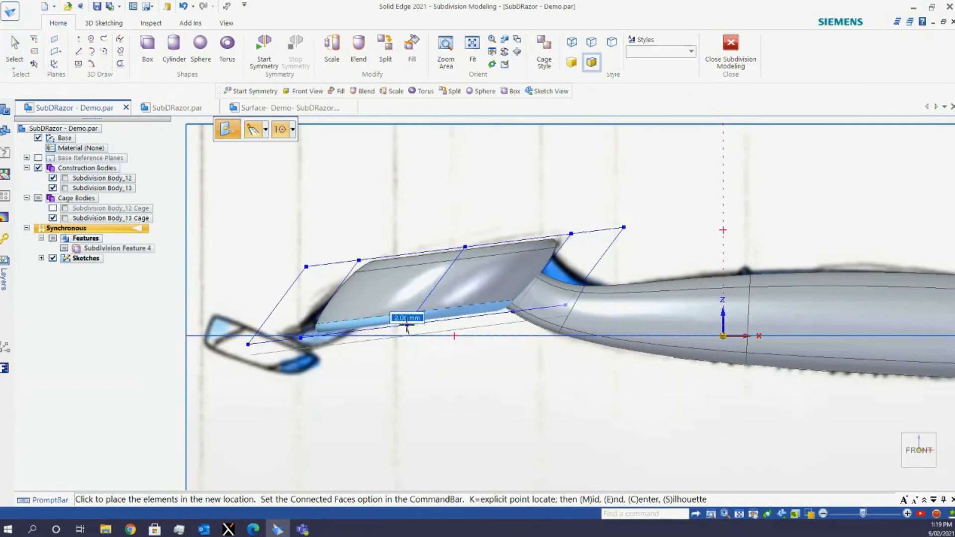
pyautogui.click(406, 326)
pyautogui.press('Escape')
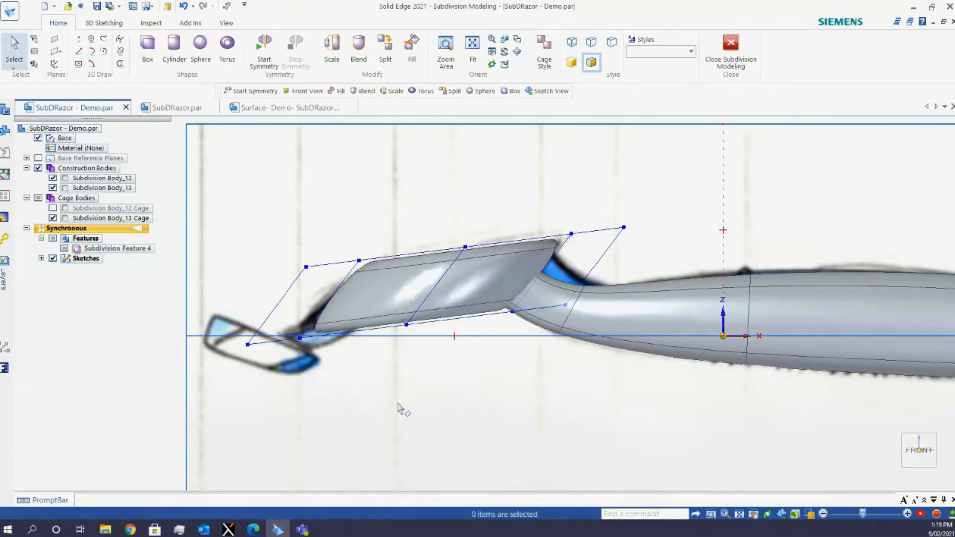
# Show the handle's cage again and hide the reference sketches to leave only the two subdivision bodies and cages
pyautogui.moveTo(398, 405); pyautogui.dragTo(465, 400, button='middle')
pyautogui.click(53, 208)
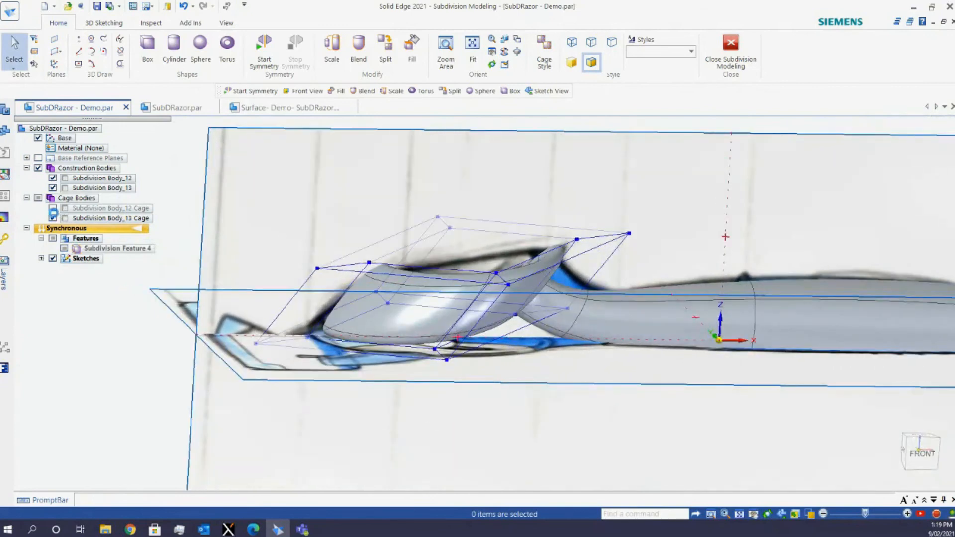
pyautogui.scroll(-4, 349, 338)
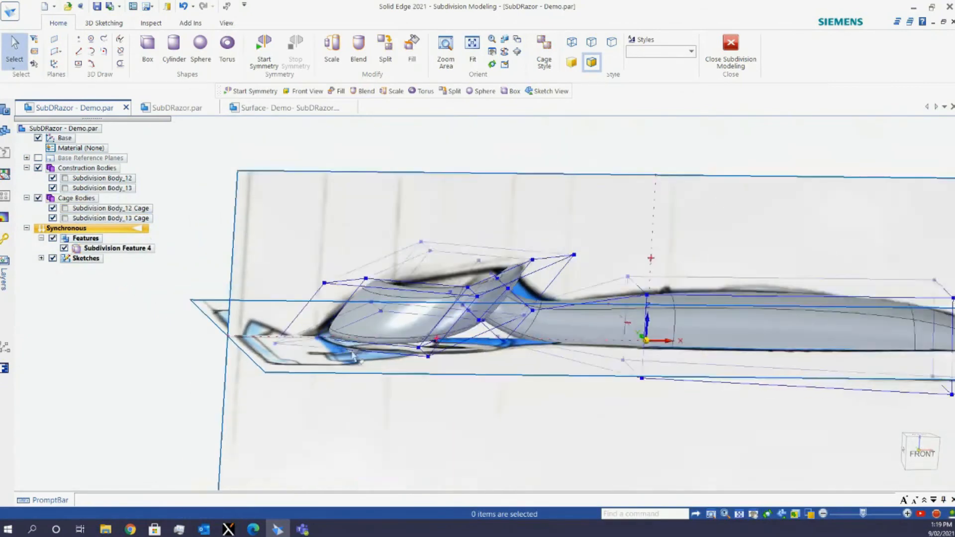
pyautogui.moveTo(579, 385); pyautogui.dragTo(569, 361, button='middle')
pyautogui.moveTo(475, 358); pyautogui.dragTo(484, 385, button='middle')
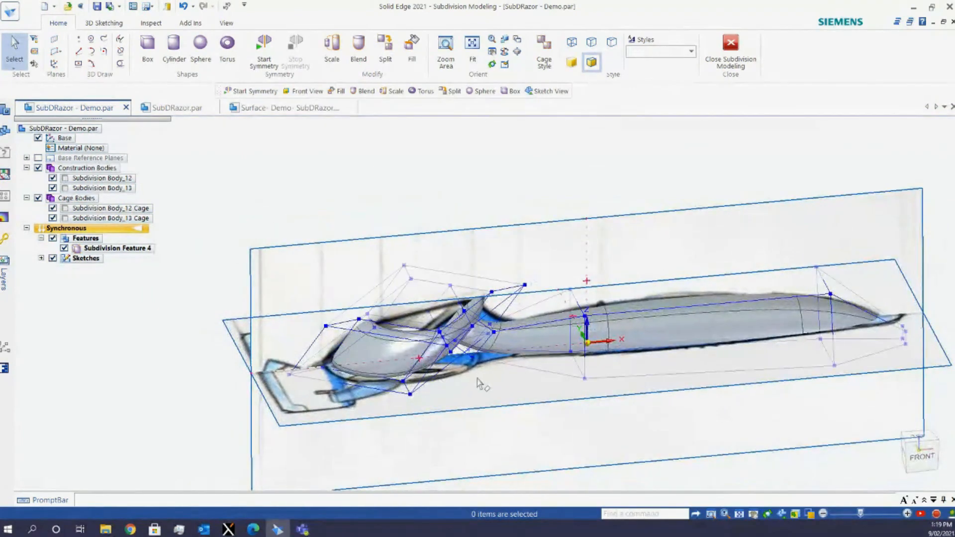
pyautogui.click(52, 258)
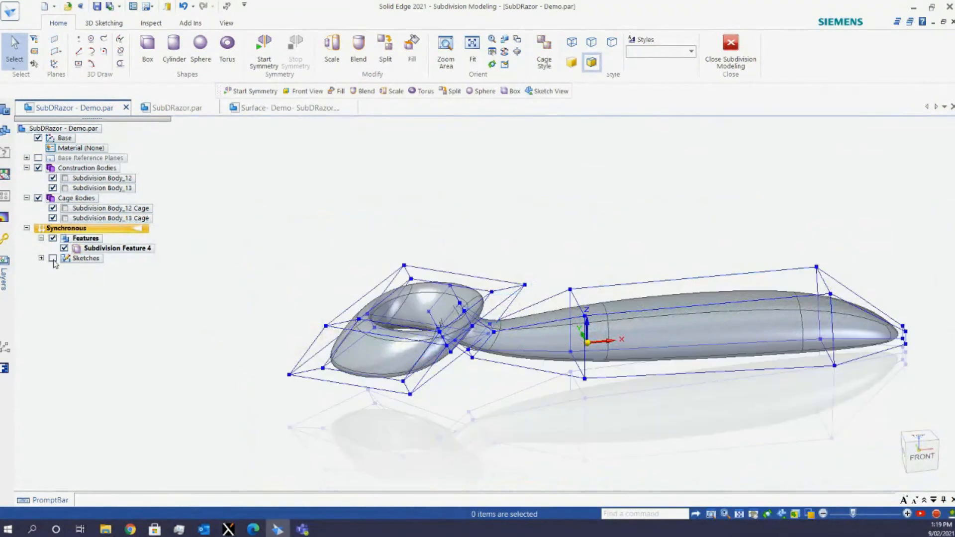
# Move the torus cage's upper inner edge nearest the handle about 2.5 mm along the X axis, away from the handle
pyautogui.moveTo(560, 400)
pyautogui.mouseDown(button='middle')
pyautogui.moveTo(608, 394)
pyautogui.moveTo(603, 424)
pyautogui.moveTo(597, 401)
pyautogui.moveTo(537, 367)
pyautogui.moveTo(491, 356)
pyautogui.moveTo(565, 363)
pyautogui.moveTo(583, 394)
pyautogui.mouseUp(button='middle')
pyautogui.scroll(5, 483, 317)
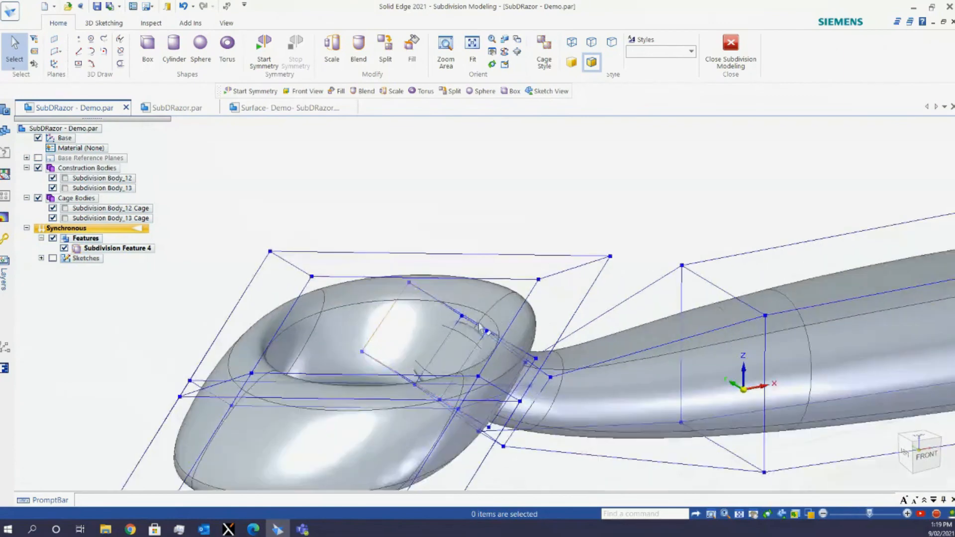
pyautogui.scroll(-4, 480, 318)
pyautogui.moveTo(481, 320); pyautogui.dragTo(481, 349, button='middle')
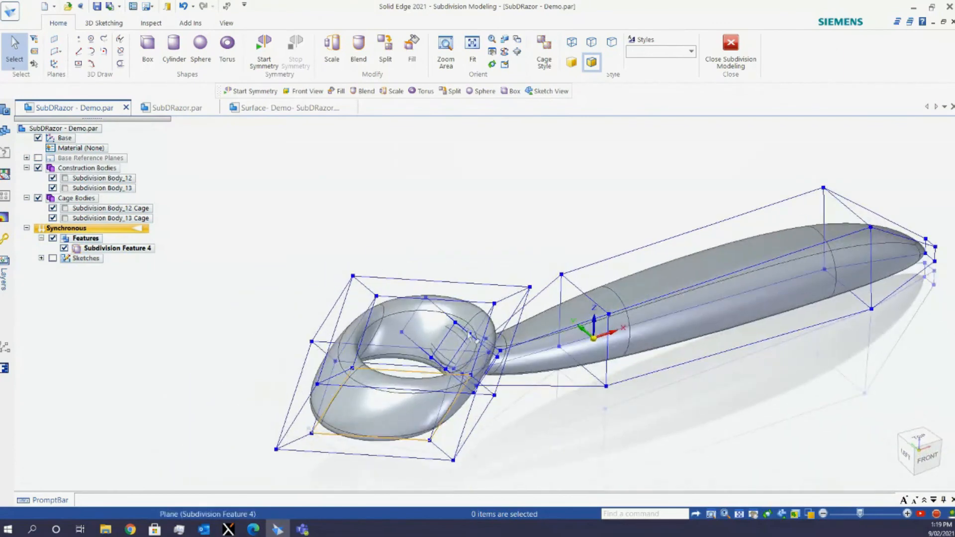
pyautogui.scroll(3, 537, 404)
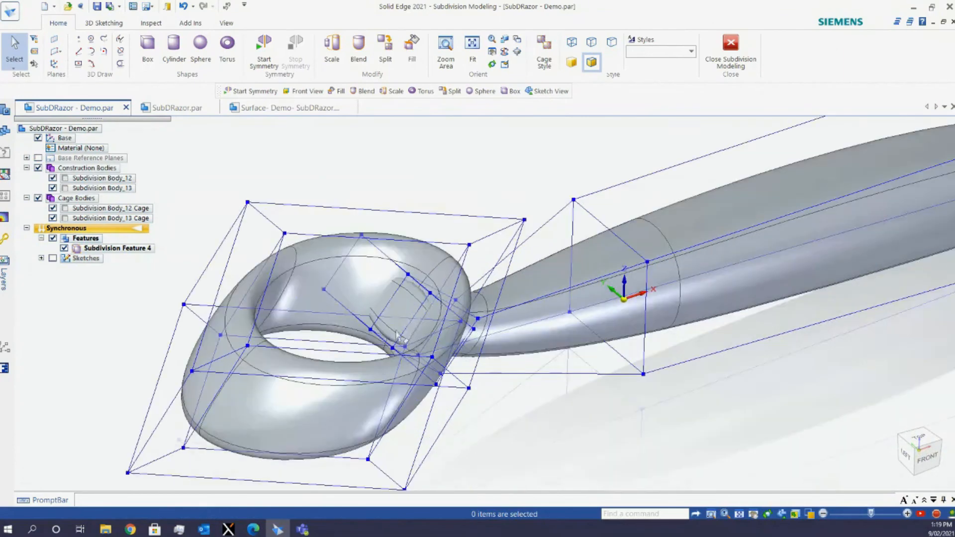
pyautogui.rightClick(452, 277)
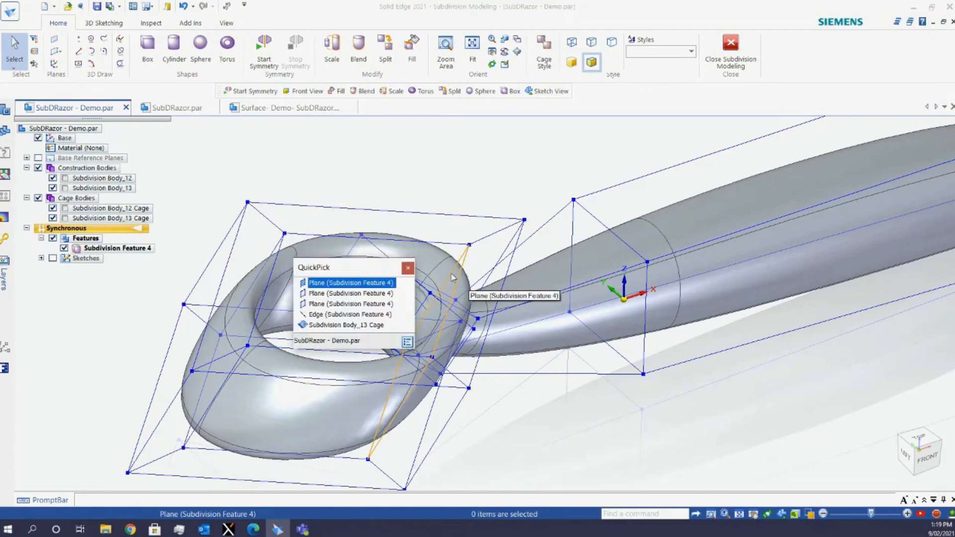
pyautogui.click(348, 303)
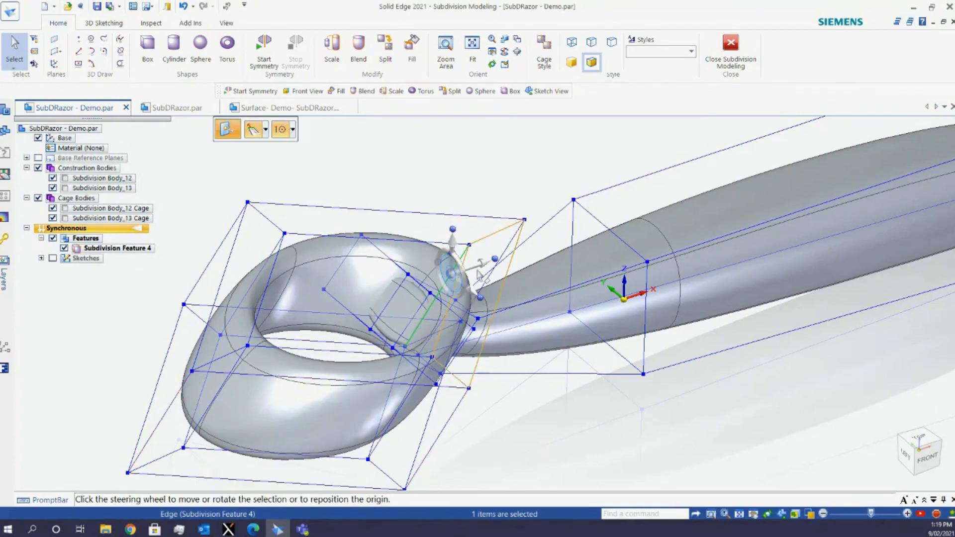
pyautogui.scroll(3, 485, 267)
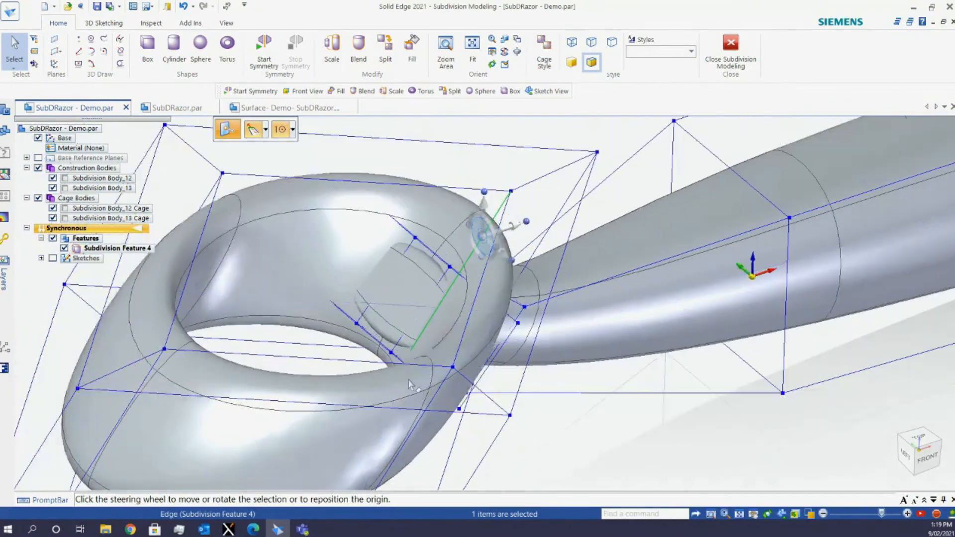
pyautogui.click(517, 227)
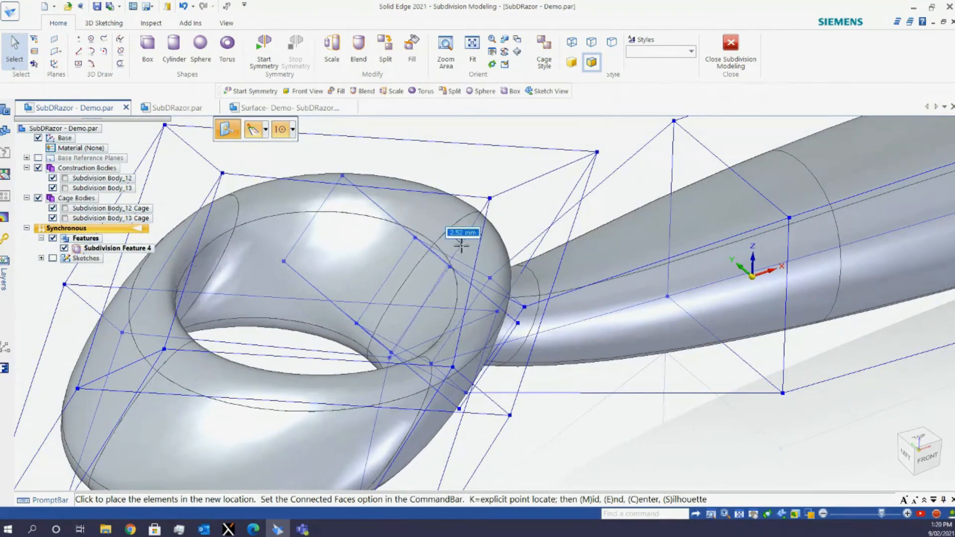
pyautogui.click(461, 247)
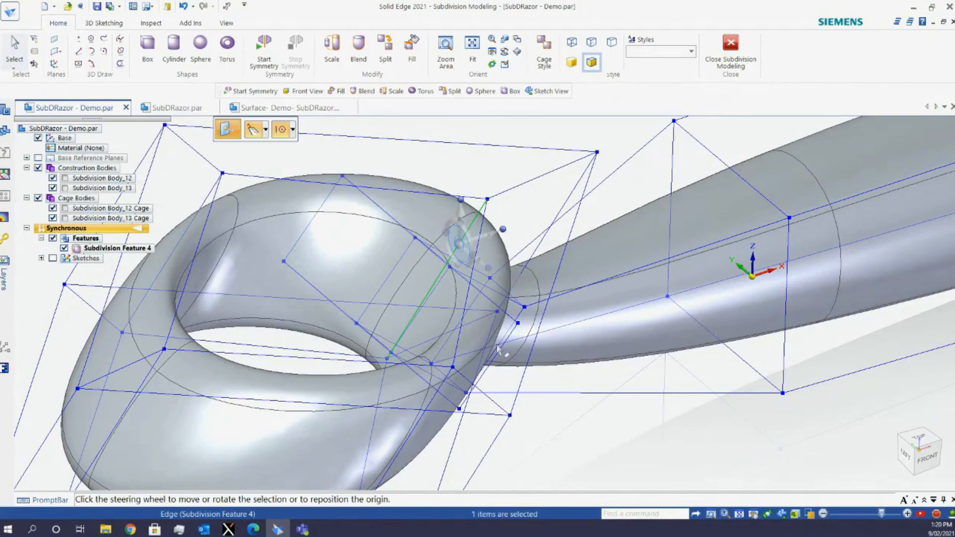
pyautogui.press('Escape')
pyautogui.moveTo(518, 394); pyautogui.dragTo(522, 363, button='middle')
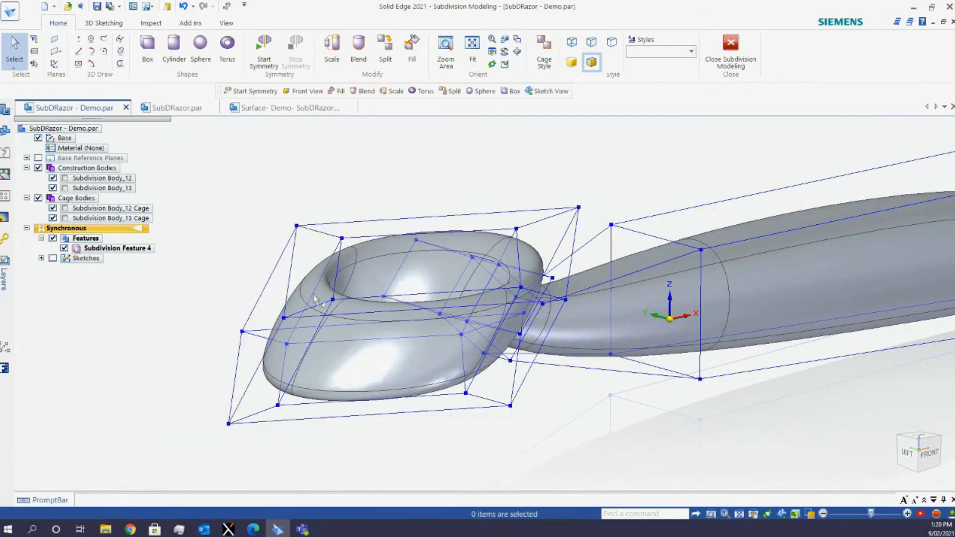
pyautogui.scroll(-3, 290, 322)
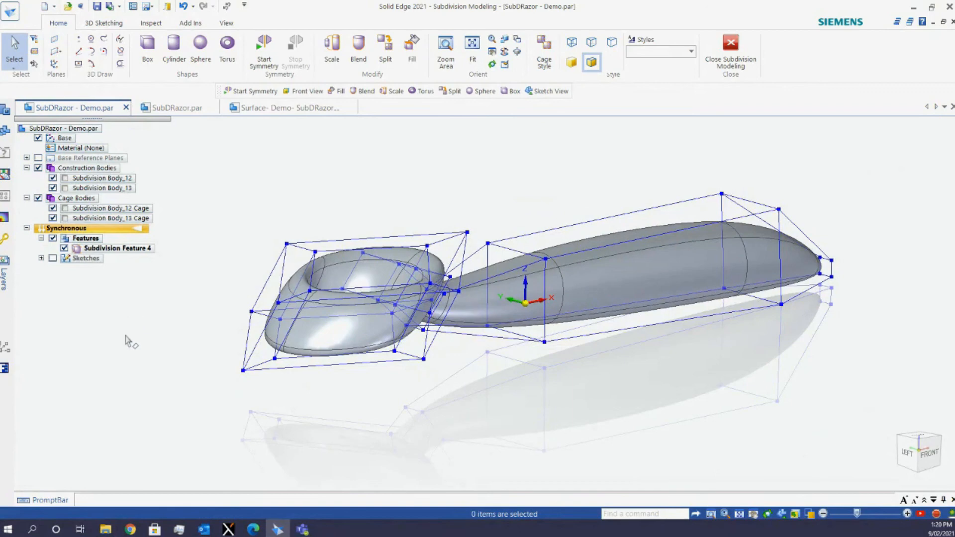
# Show the reference sketches again alongside the two subdivision bodies and their cages
pyautogui.click(53, 258)
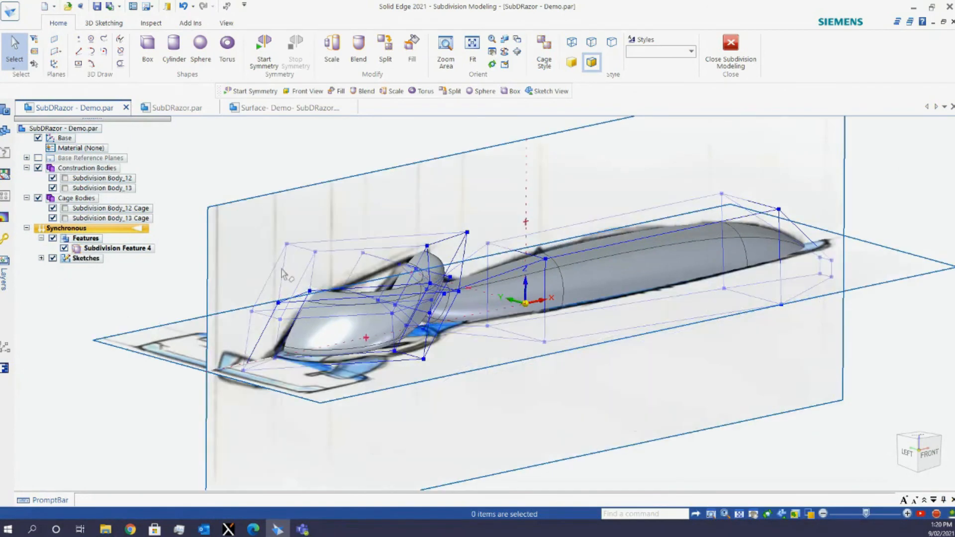
pyautogui.moveTo(282, 272); pyautogui.dragTo(367, 319, button='middle')
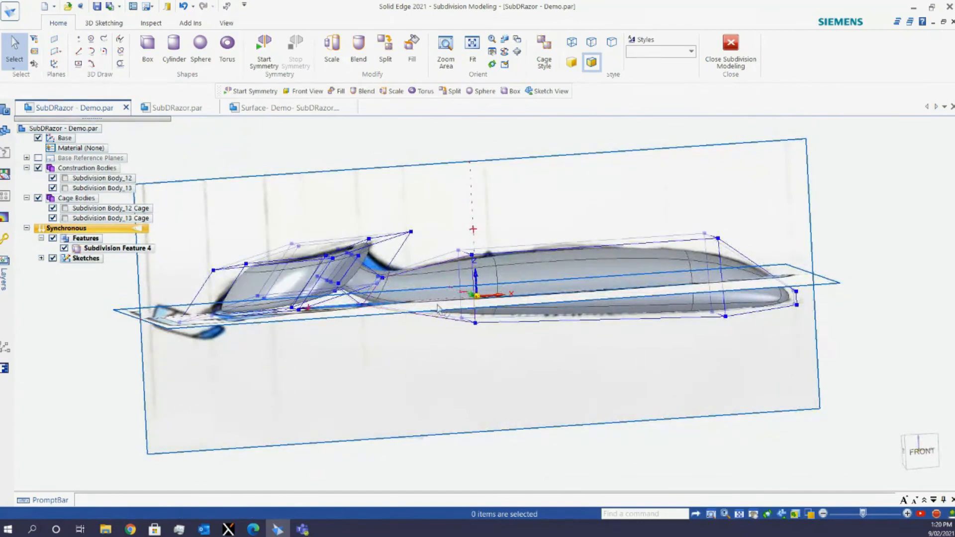
pyautogui.moveTo(437, 308); pyautogui.dragTo(380, 381, button='middle')
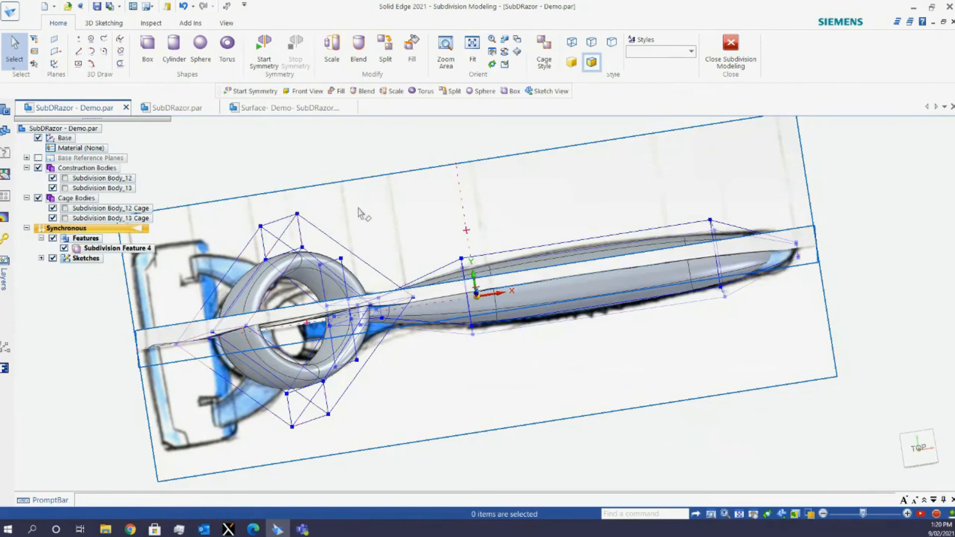
# Create a torus at the origin with 12 major and 4 minor diameter segments, a 26.88 mm ring radius and a 4 mm tube radius
pyautogui.click(227, 57)
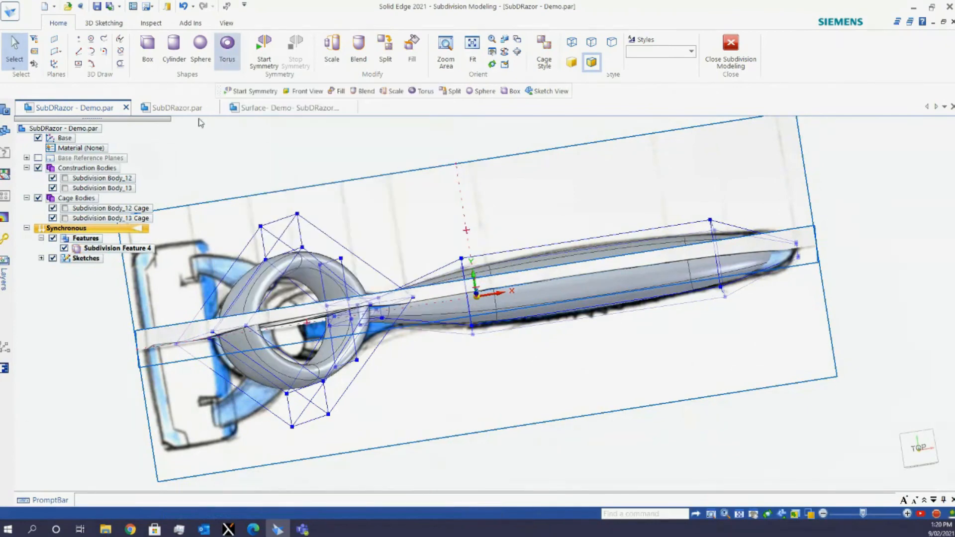
pyautogui.click(922, 449)
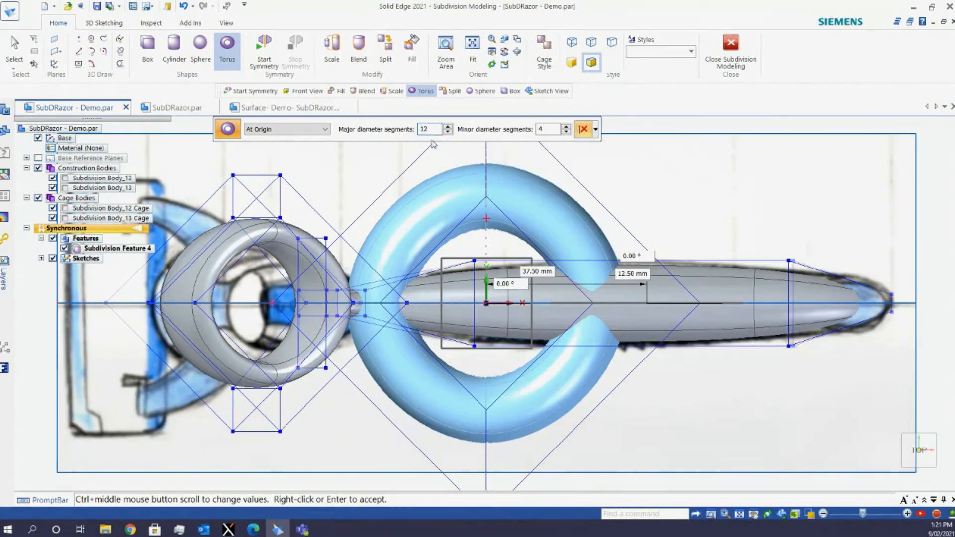
pyautogui.click(628, 277)
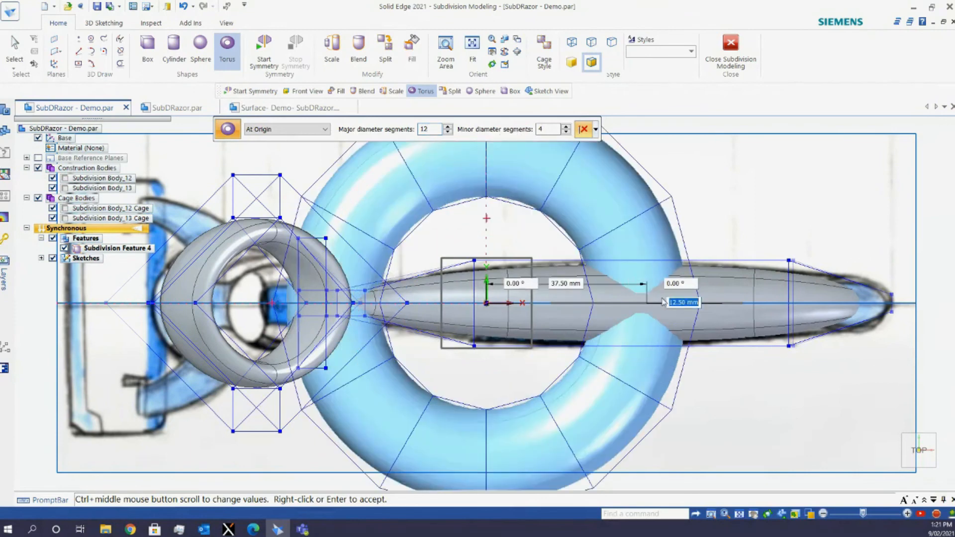
pyautogui.write('4')
pyautogui.press('Return')
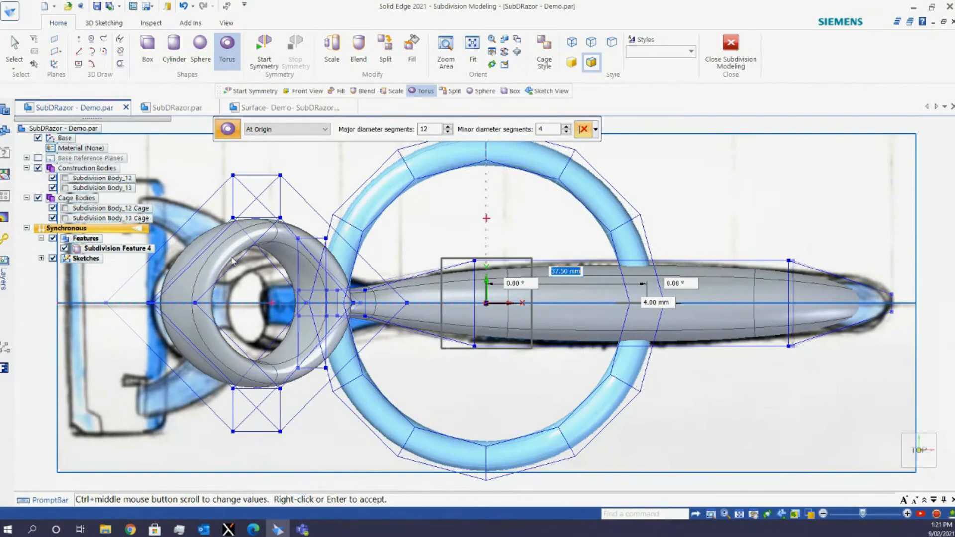
pyautogui.write('25')
pyautogui.press('Tab')
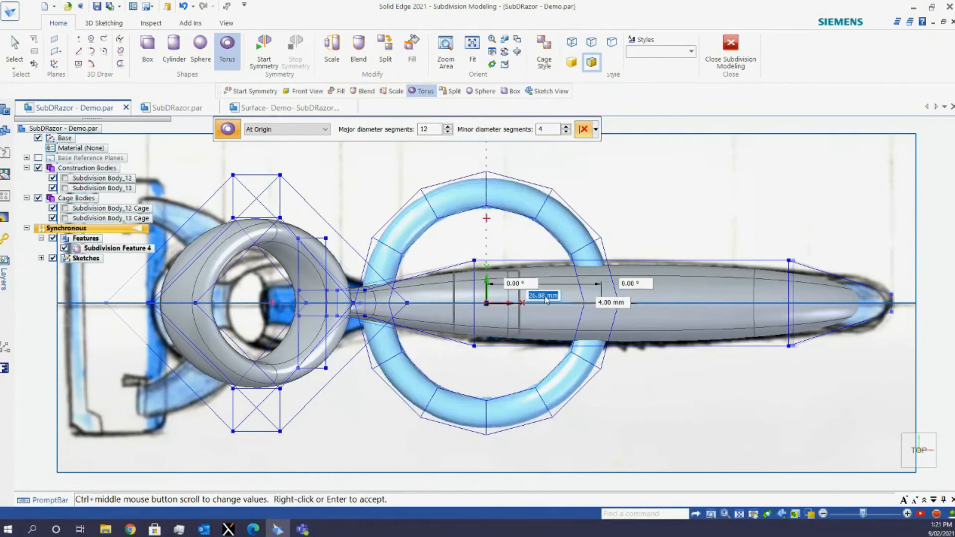
pyautogui.write('25')
pyautogui.press('Return')
pyautogui.scroll(-3, 625, 212)
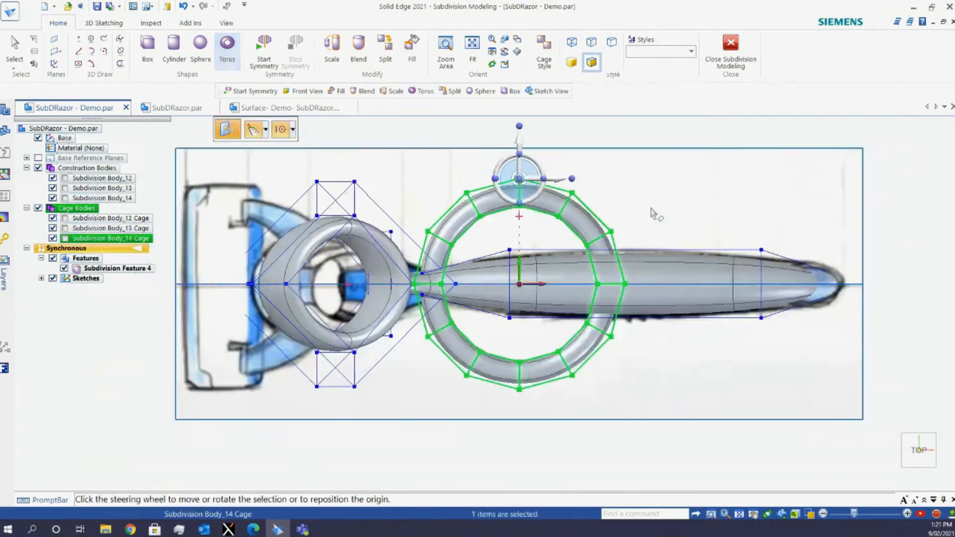
# Try moving the new torus about 85 mm along the X axis toward the sketched blade head, and remove the torus
pyautogui.click(589, 184)
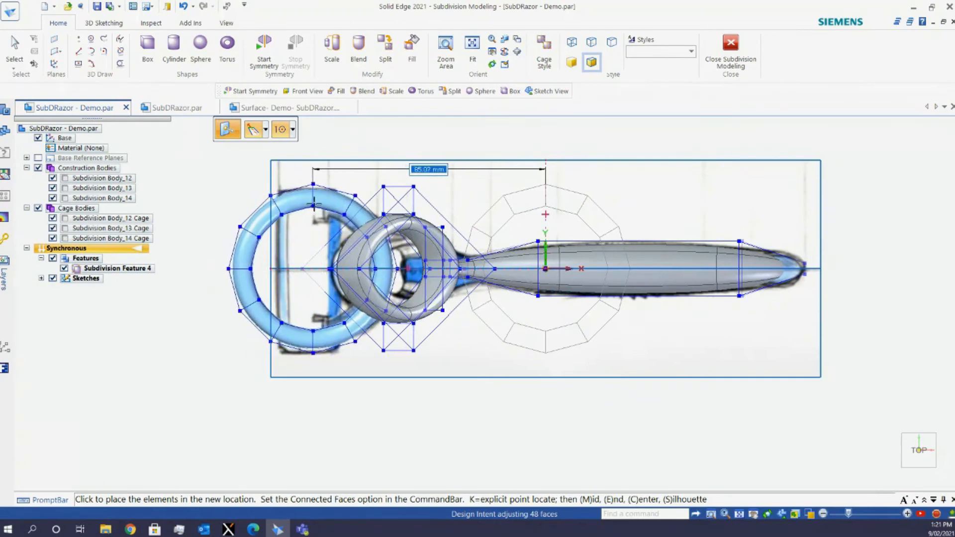
pyautogui.press('Escape')
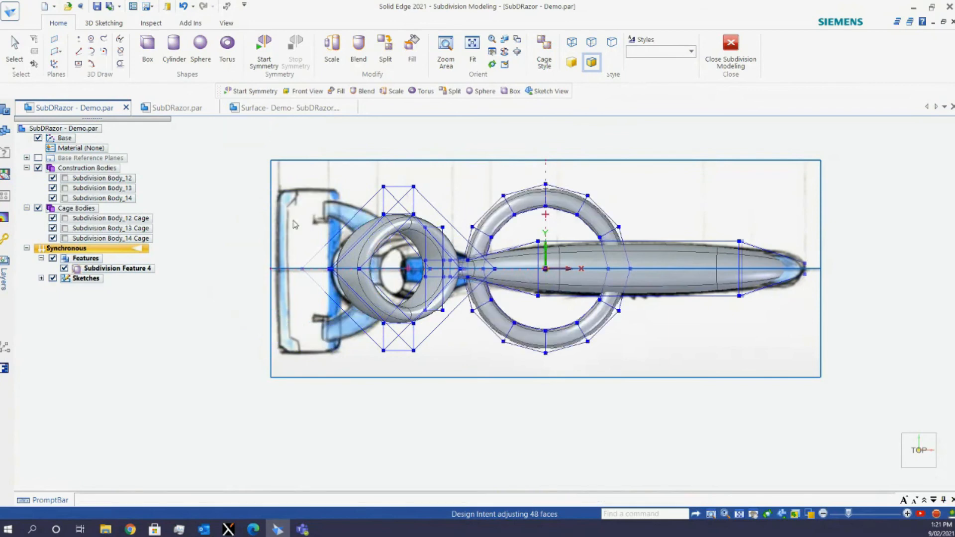
pyautogui.press('Delete')
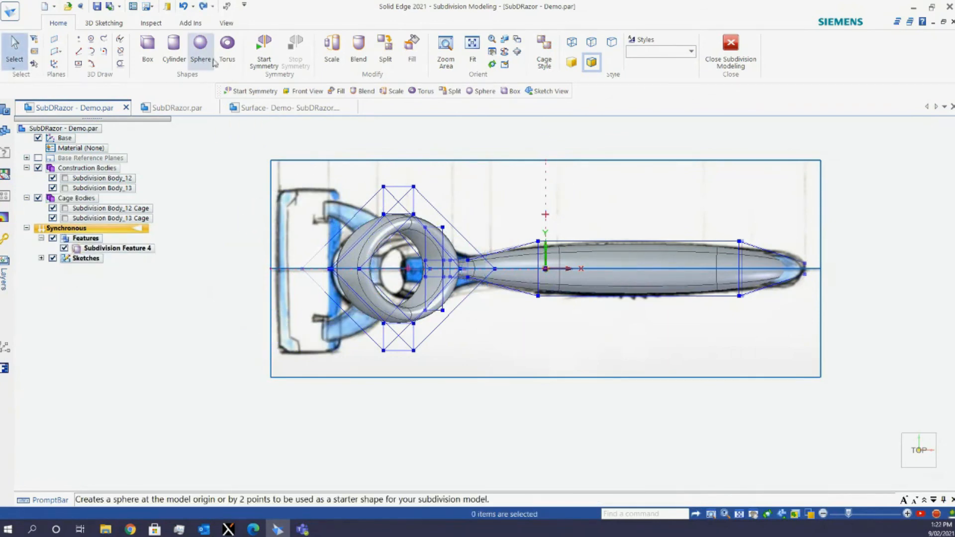
# Create a torus at the origin with 12 major and 4 minor segments, a ring radius of about 25 mm and a 4 mm tube radius
pyautogui.click(227, 47)
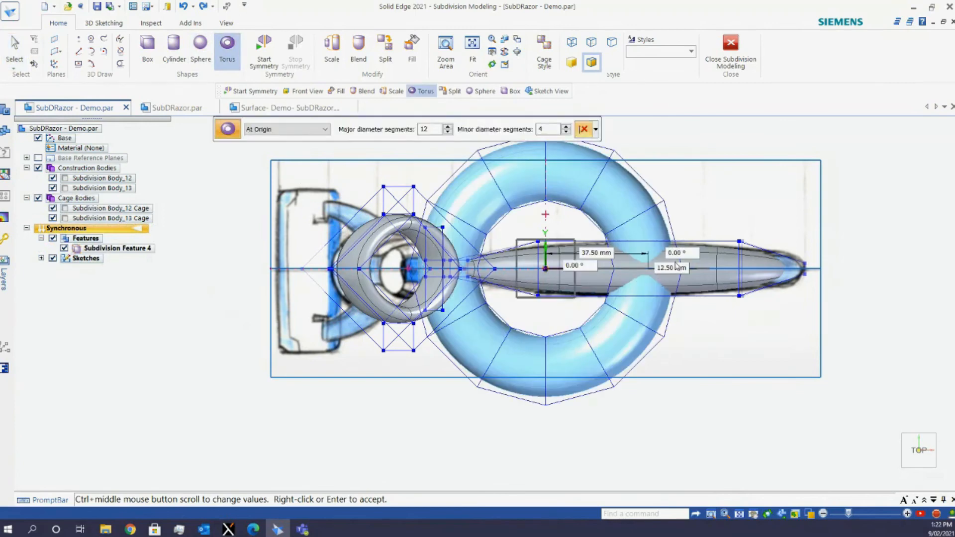
pyautogui.click(671, 268)
pyautogui.write('4')
pyautogui.press('Tab')
pyautogui.keyDown('ctrl'); pyautogui.scroll(-2, 596, 243); pyautogui.keyUp('ctrl')
pyautogui.scroll(1, 593, 239)
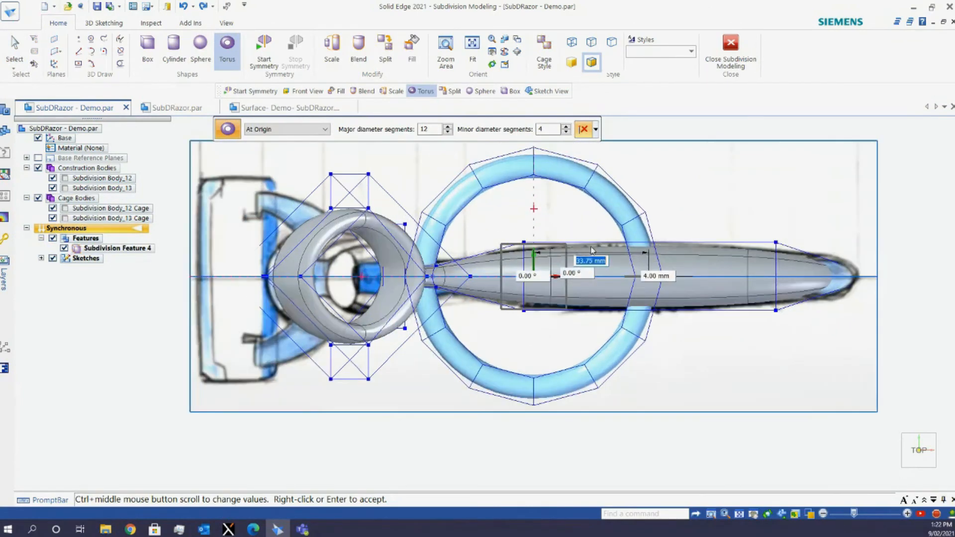
pyautogui.keyDown('ctrl'); pyautogui.scroll(-1, 585, 266); pyautogui.keyUp('ctrl')
pyautogui.keyDown('ctrl'); pyautogui.scroll(-1, 590, 255); pyautogui.keyUp('ctrl')
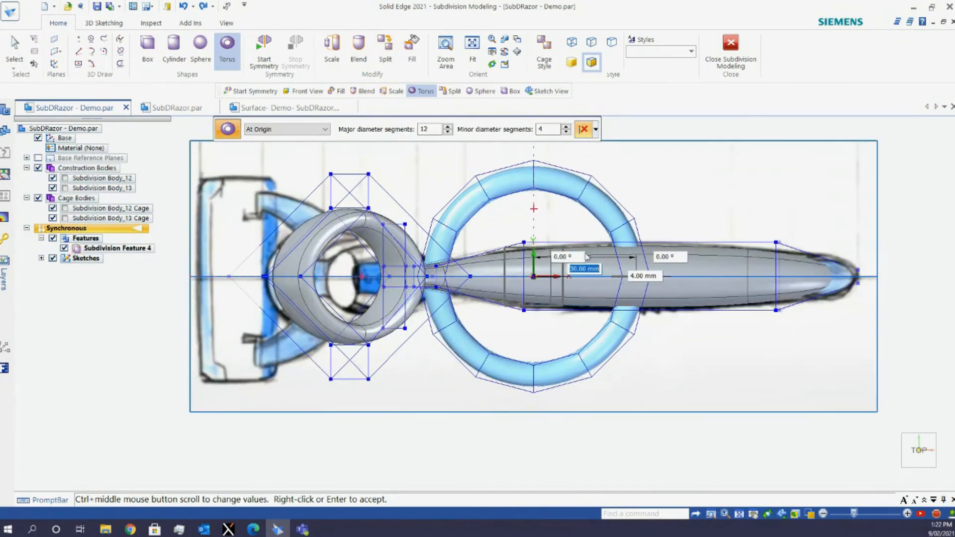
pyautogui.keyDown('ctrl'); pyautogui.scroll(-2, 583, 271); pyautogui.keyUp('ctrl')
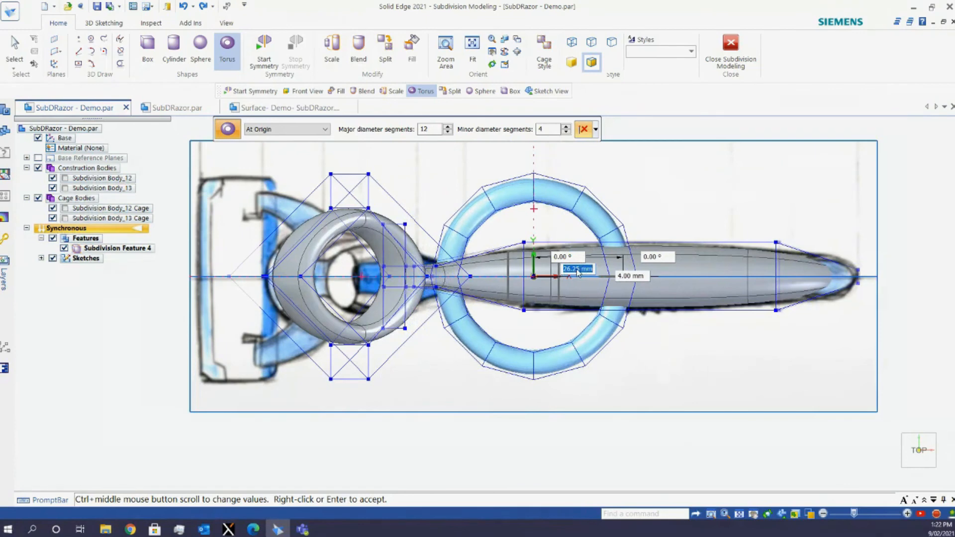
pyautogui.write('2')
pyautogui.press('Tab')
pyautogui.press('Return')
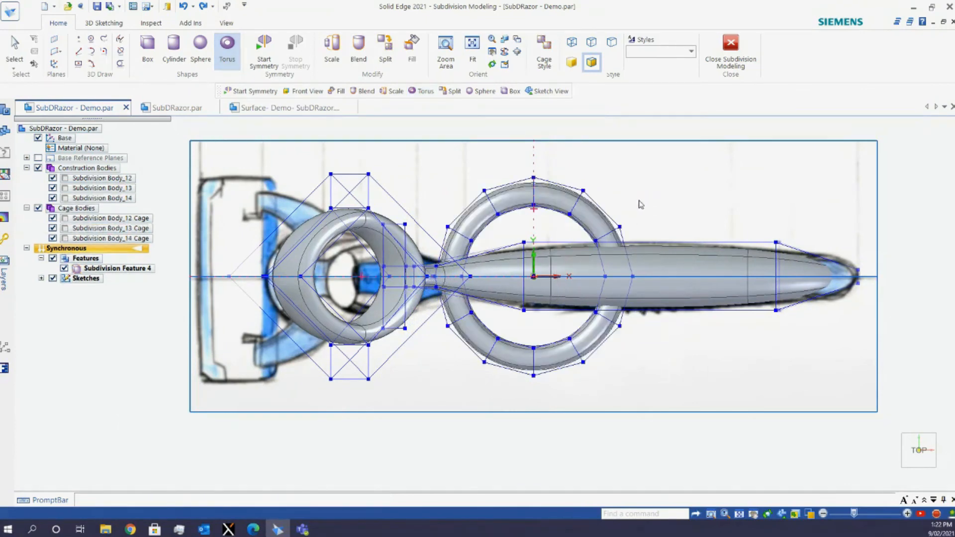
# Move the new torus about 82.9 mm along the X axis, away from the handle, onto the sketched blade head
pyautogui.click(575, 186)
pyautogui.click(572, 181)
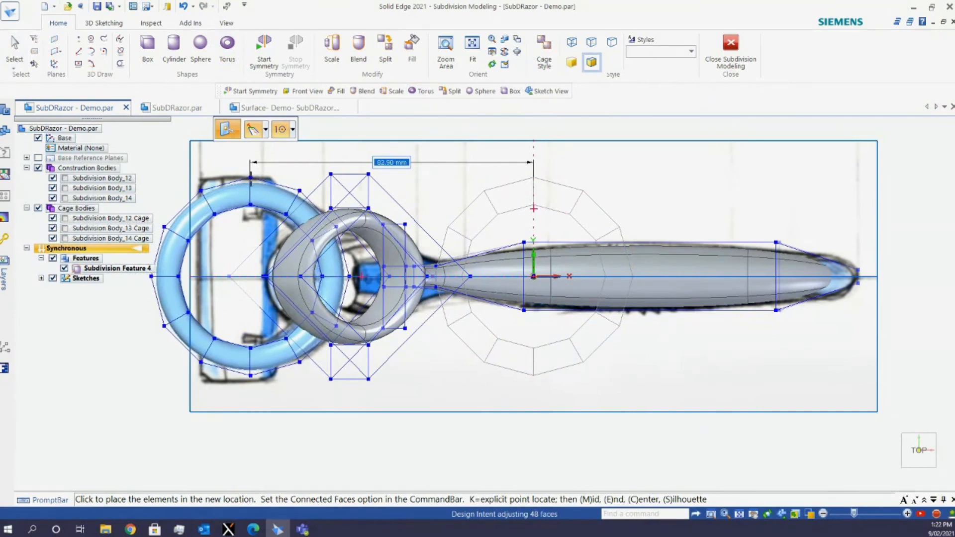
pyautogui.click(250, 182)
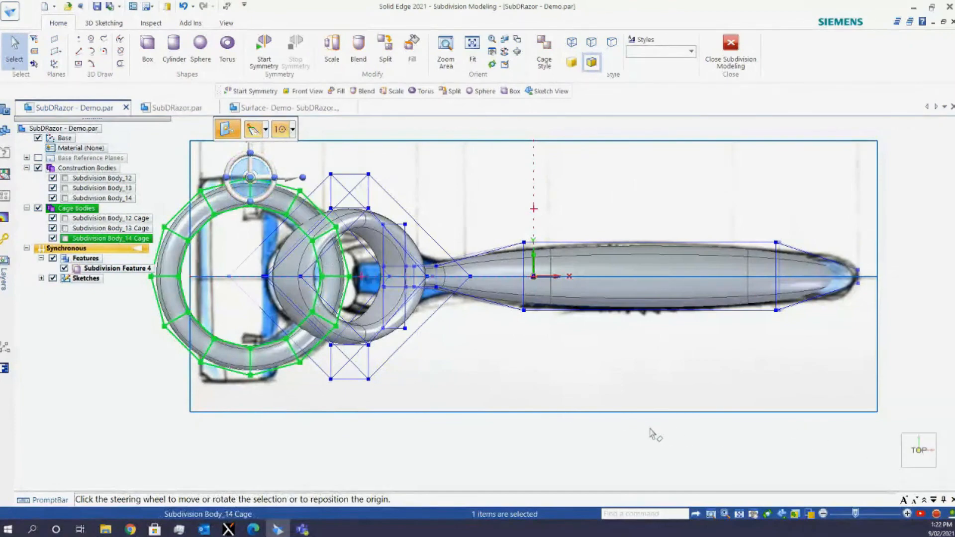
# Raise the new torus about 7 mm along the Z axis above the sketched blade head
pyautogui.moveTo(652, 434); pyautogui.dragTo(646, 316, button='middle')
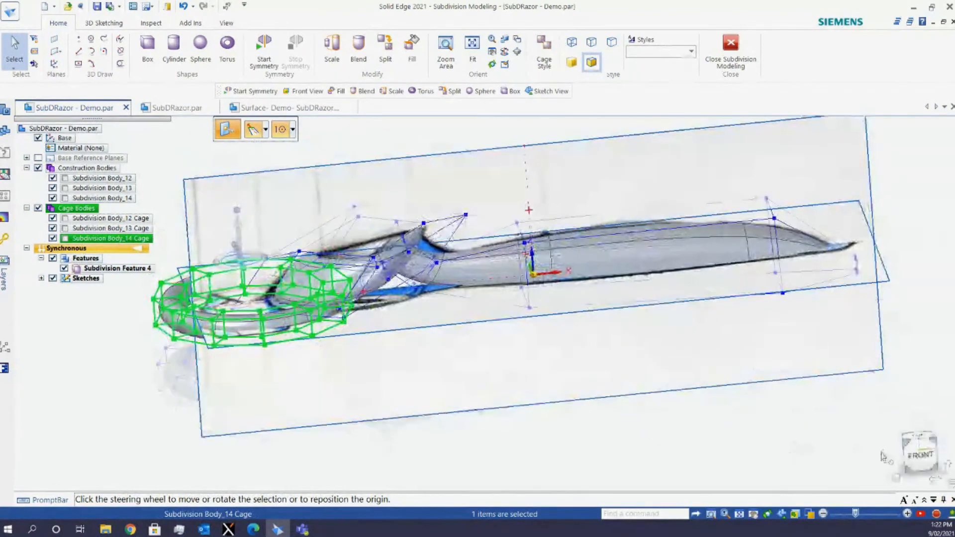
pyautogui.click(919, 454)
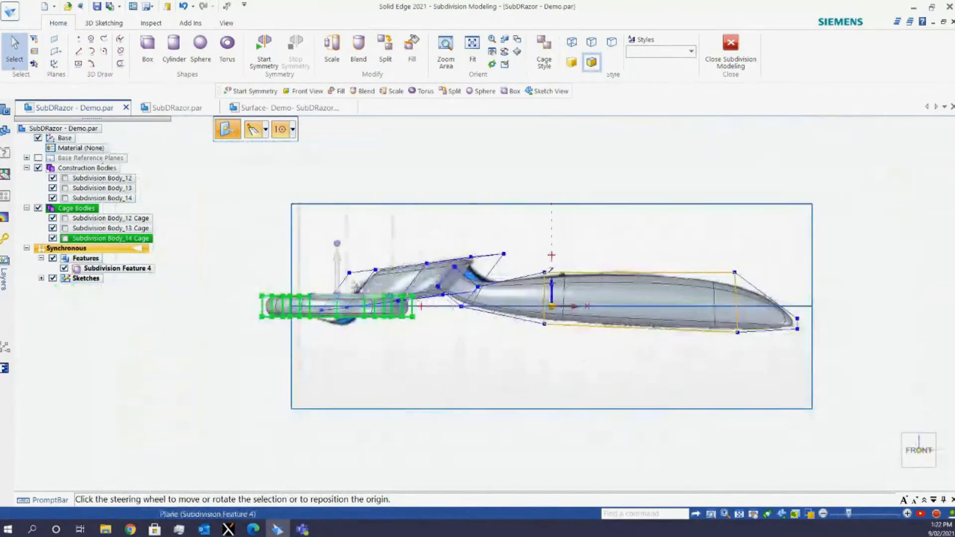
pyautogui.scroll(3, 346, 279)
pyautogui.click(330, 274)
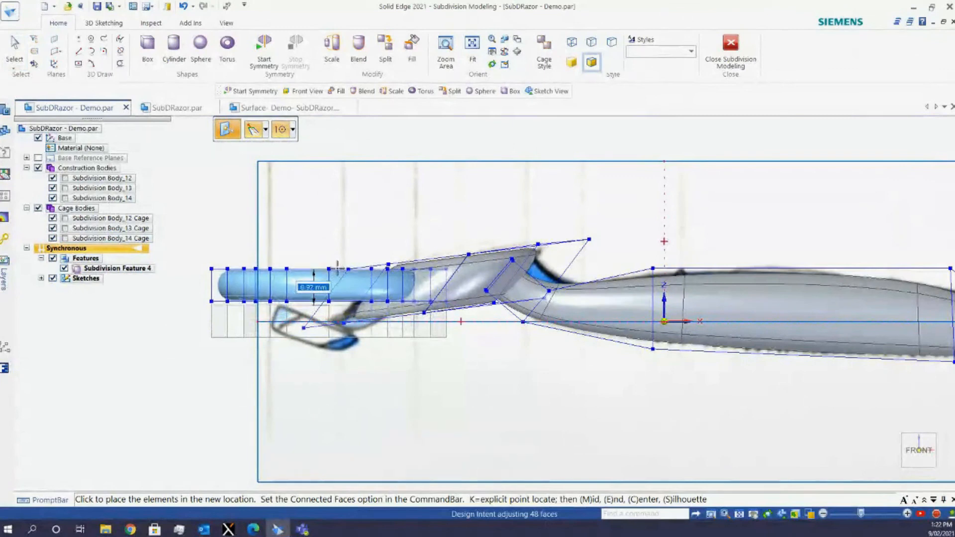
pyautogui.click(327, 272)
pyautogui.click(327, 272)
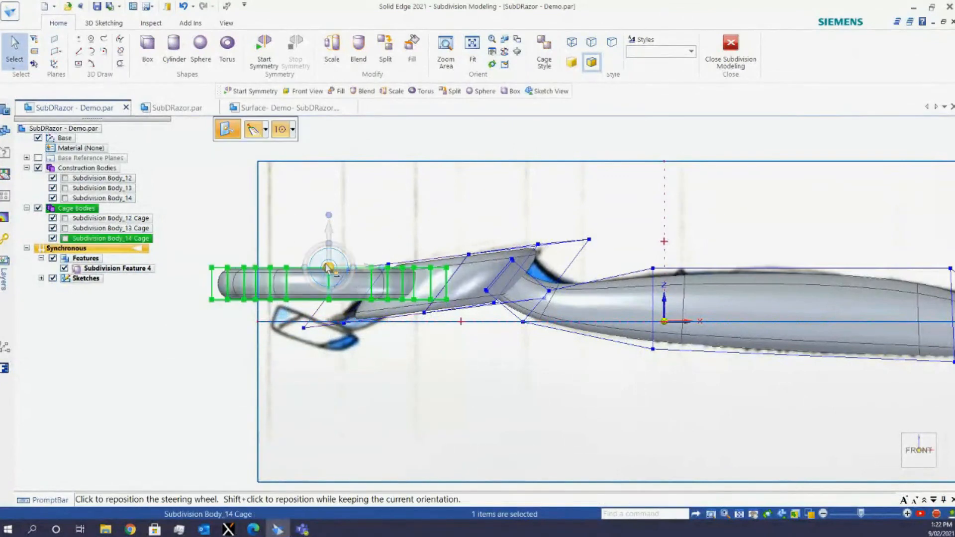
pyautogui.click(328, 269)
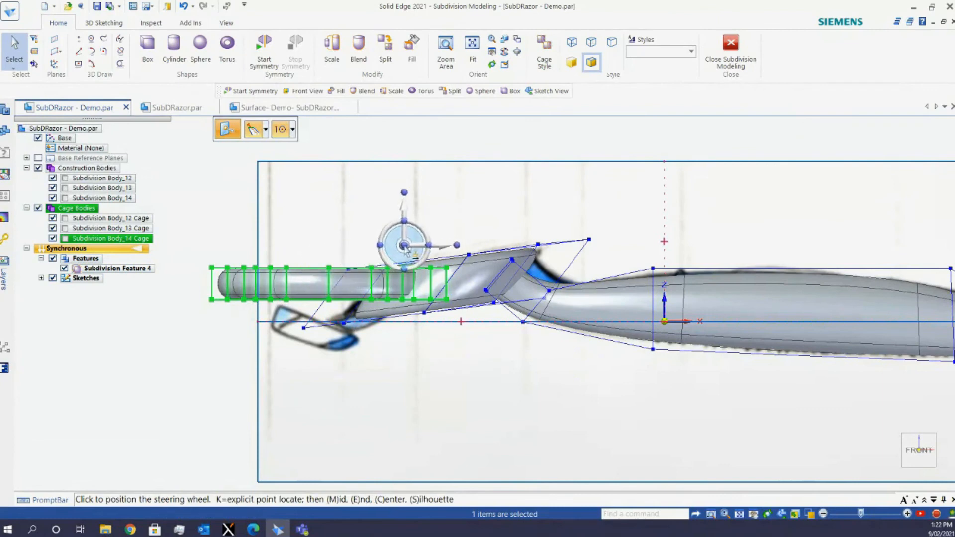
pyautogui.moveTo(424, 235); pyautogui.dragTo(424, 263, button='middle')
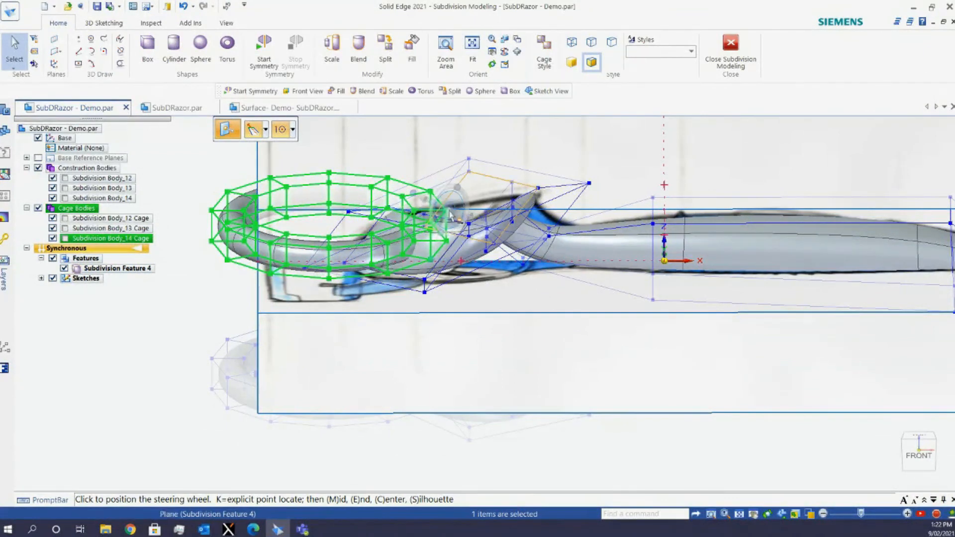
pyautogui.click(446, 217)
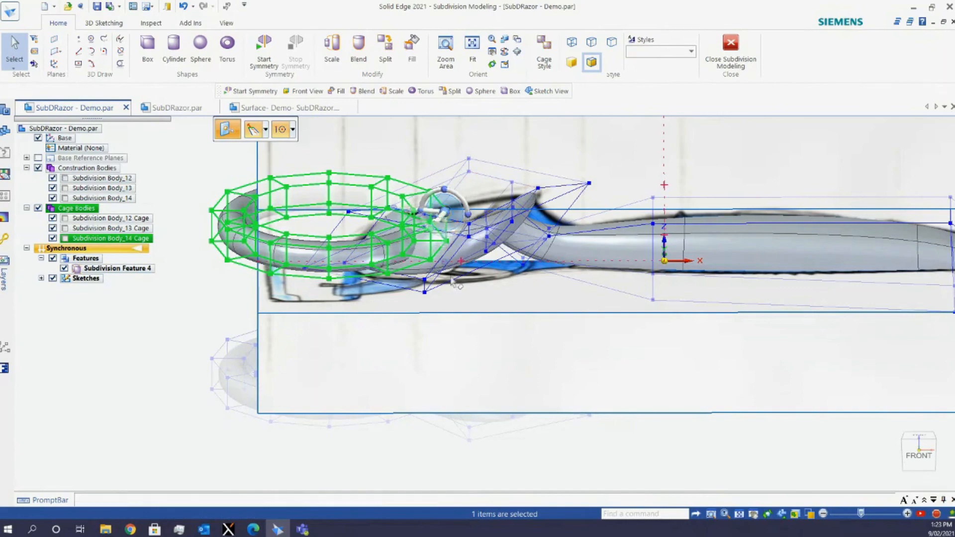
pyautogui.moveTo(471, 288); pyautogui.dragTo(474, 260, button='middle')
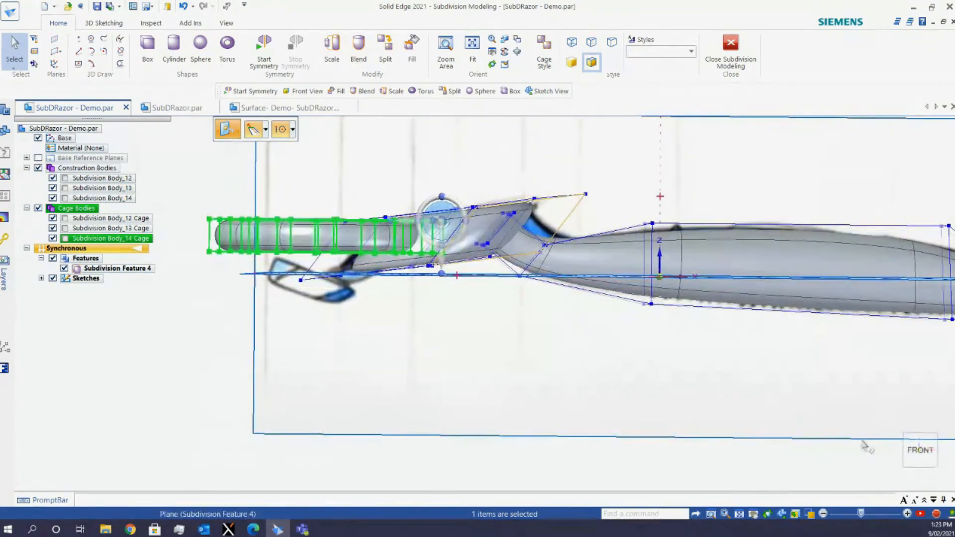
pyautogui.click(918, 450)
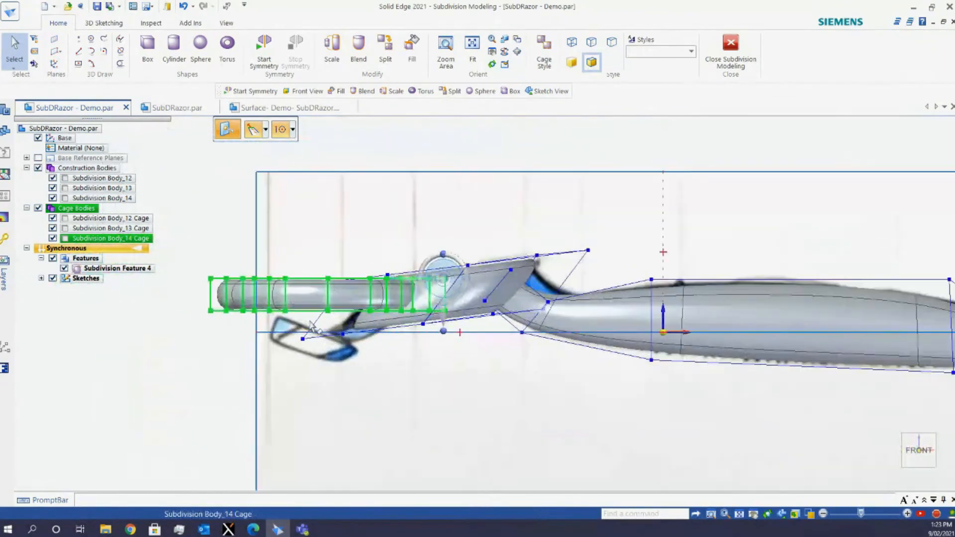
pyautogui.press('Escape')
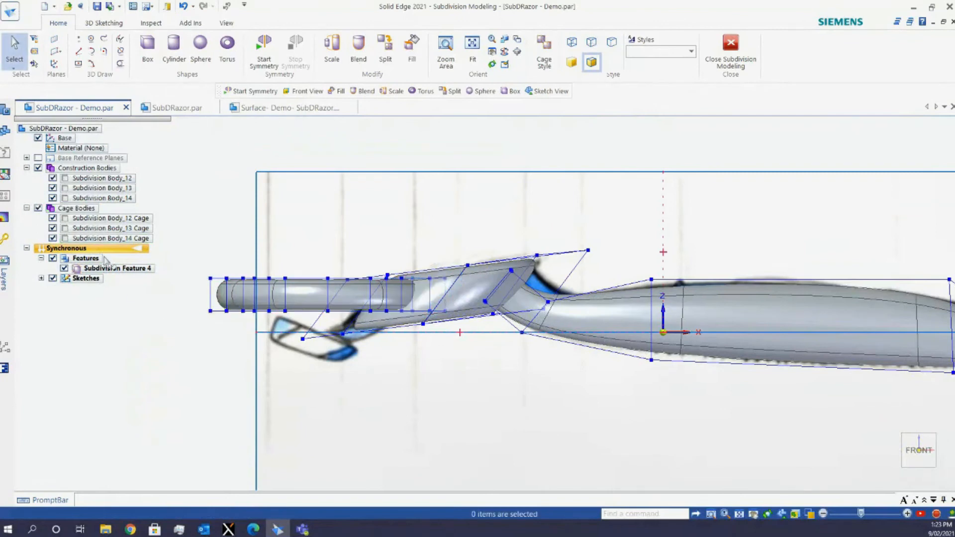
# Select the torus cage and position its steering wheel at the handle-side end, oriented for rotation in the front plane
pyautogui.click(87, 240)
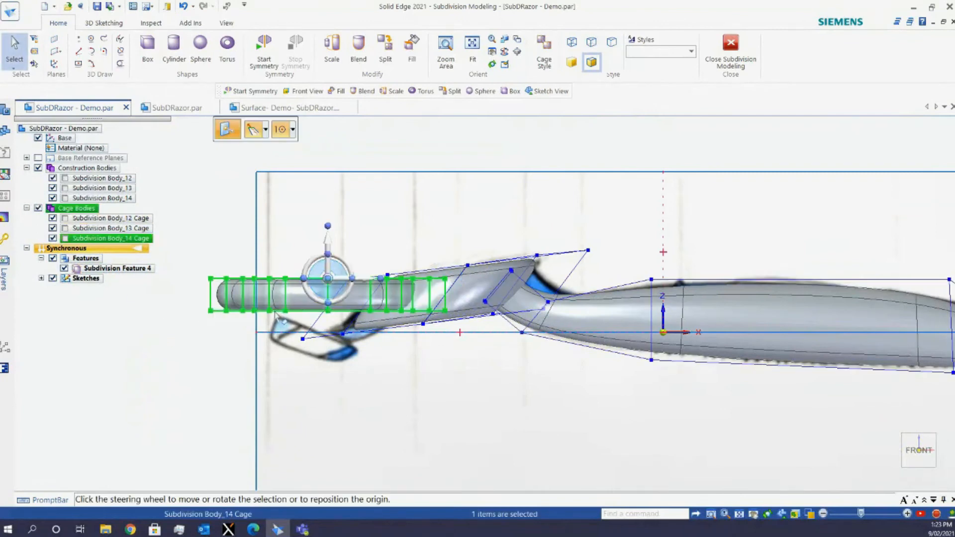
pyautogui.click(422, 252)
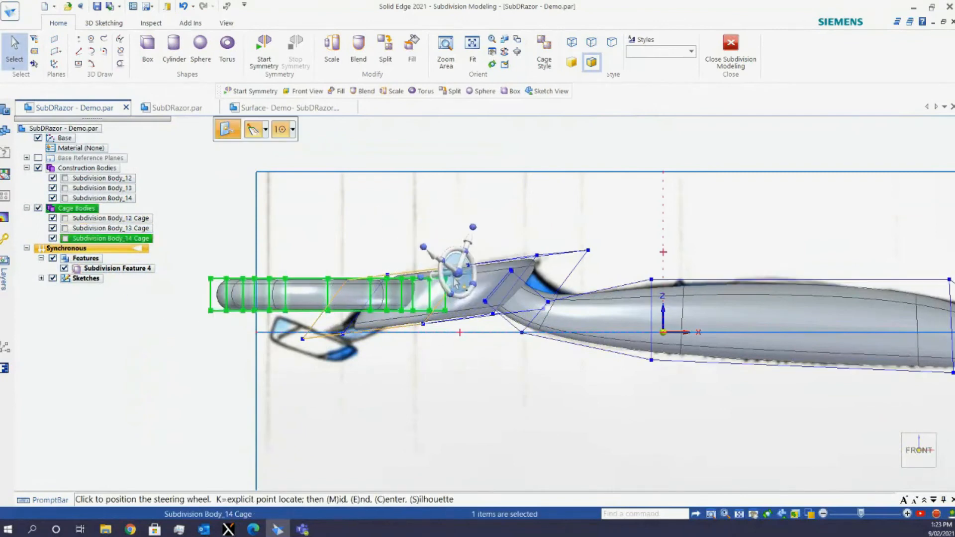
pyautogui.moveTo(440, 266); pyautogui.dragTo(459, 309, button='middle')
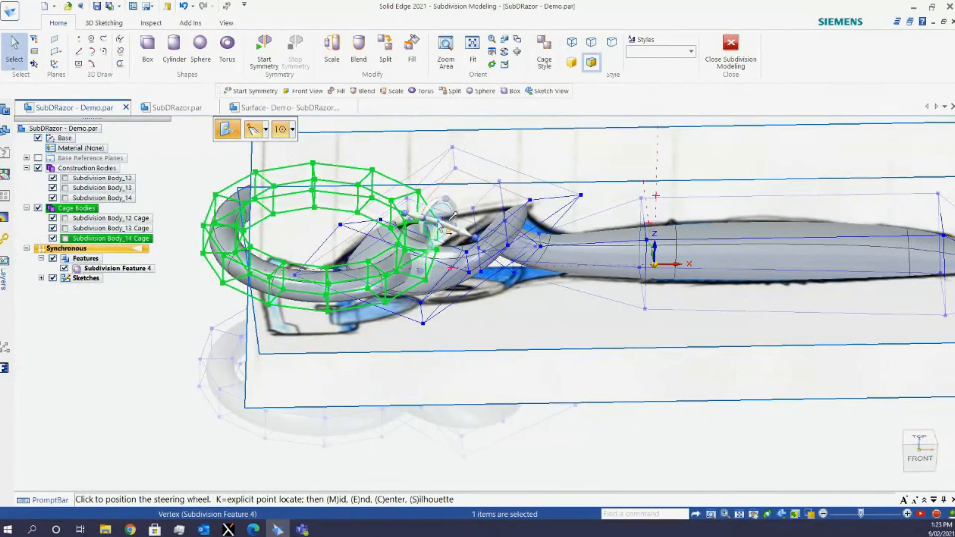
pyautogui.click(436, 223)
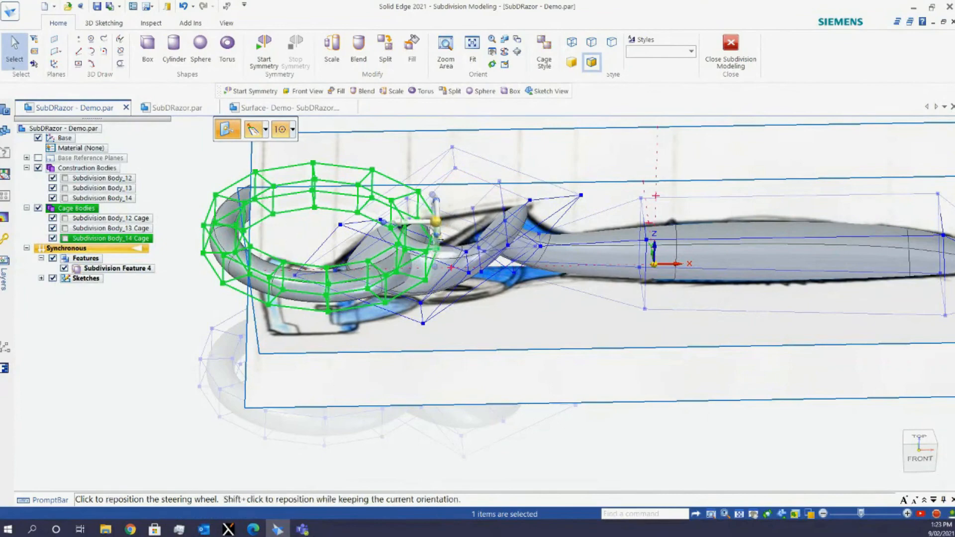
pyautogui.moveTo(438, 224); pyautogui.dragTo(409, 218, button='middle')
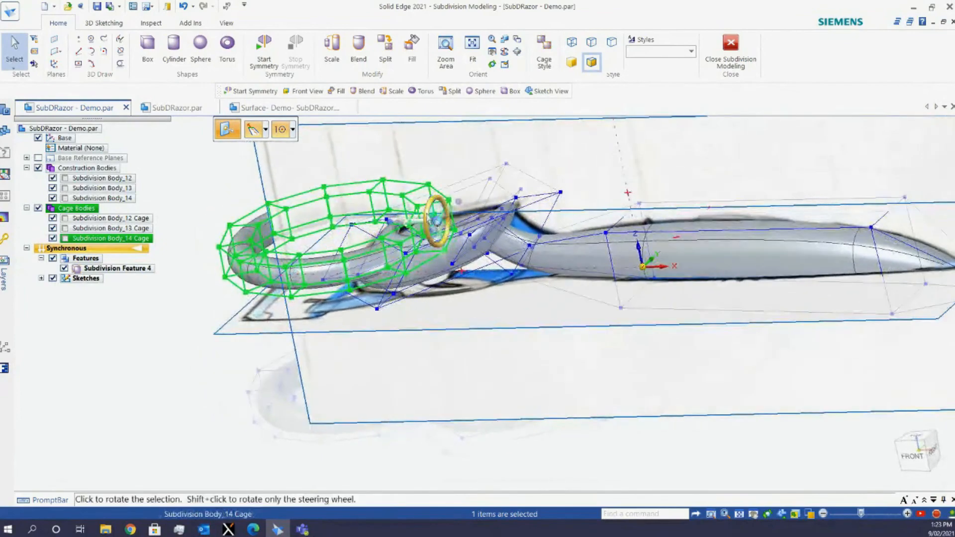
pyautogui.keyDown('shift'); pyautogui.click(443, 217); pyautogui.keyUp('shift')
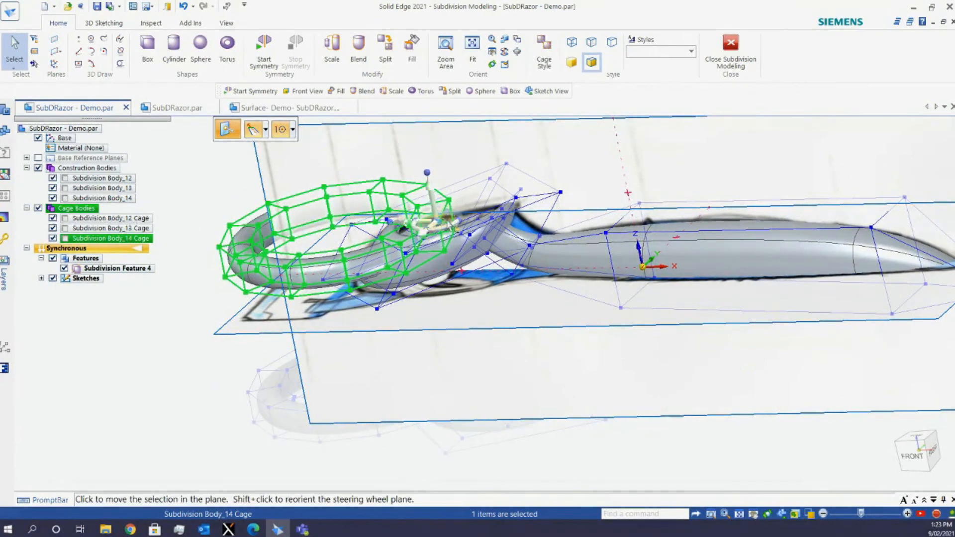
pyautogui.keyDown('shift'); pyautogui.click(449, 223); pyautogui.keyUp('shift')
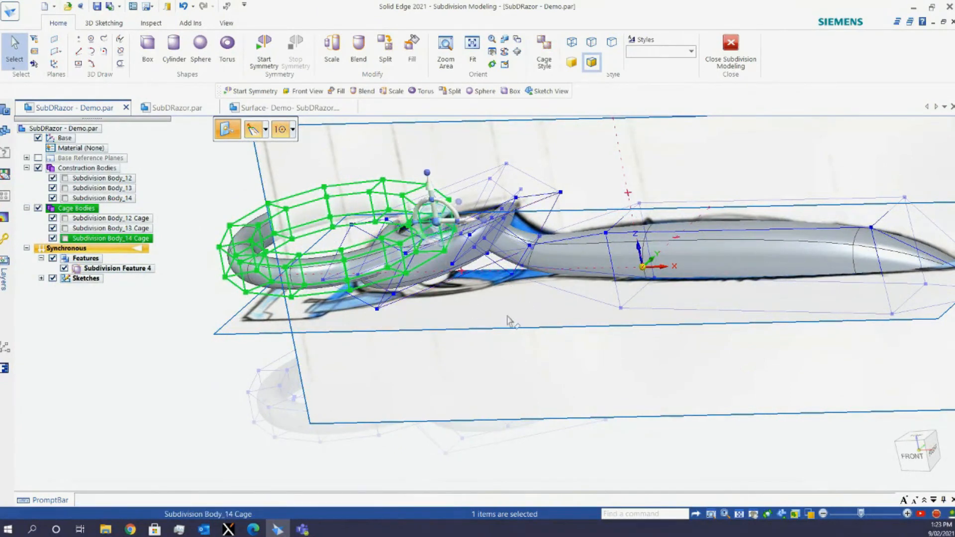
# Rotate the torus cage about 16° in the front plane so its blade end tilts down along the sketched head
pyautogui.hotkey('ctrl', 'f')
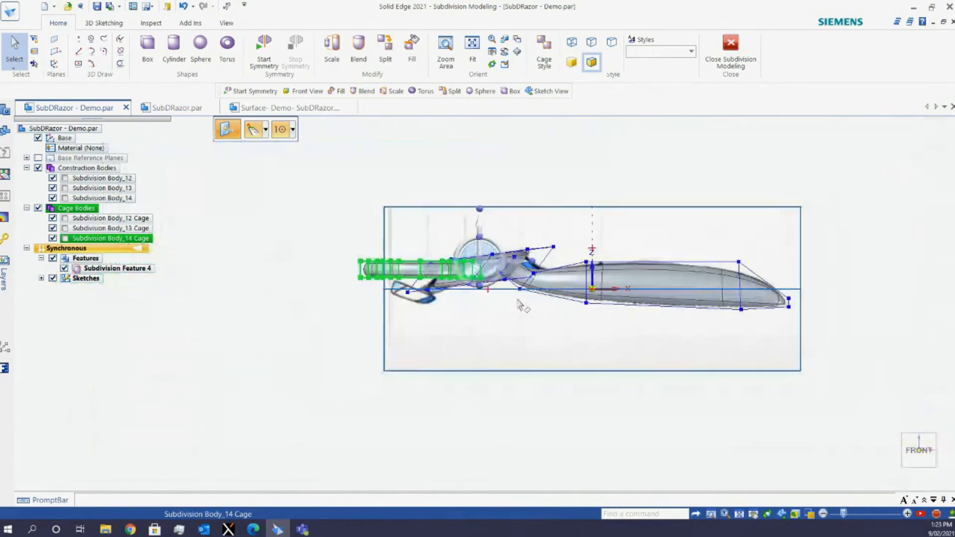
pyautogui.scroll(1, 463, 245)
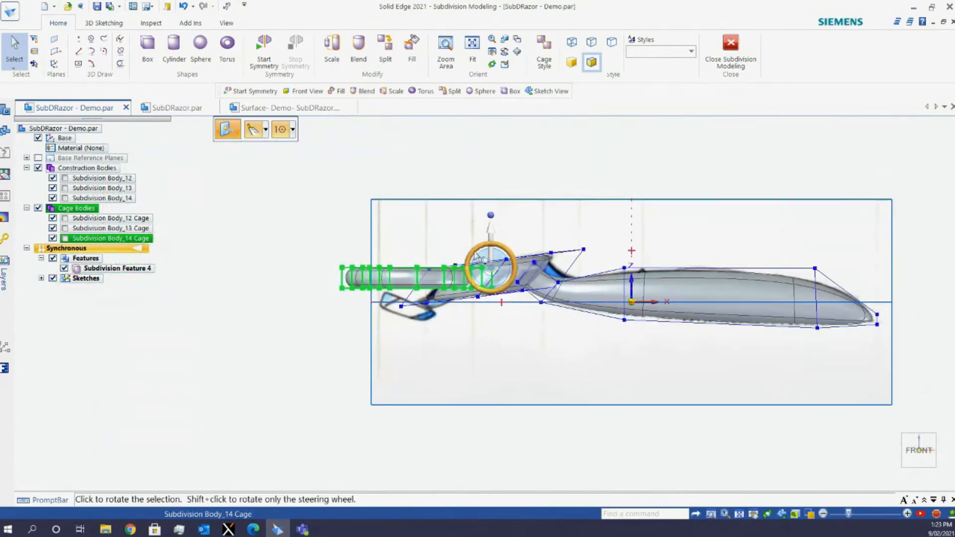
pyautogui.click(480, 259)
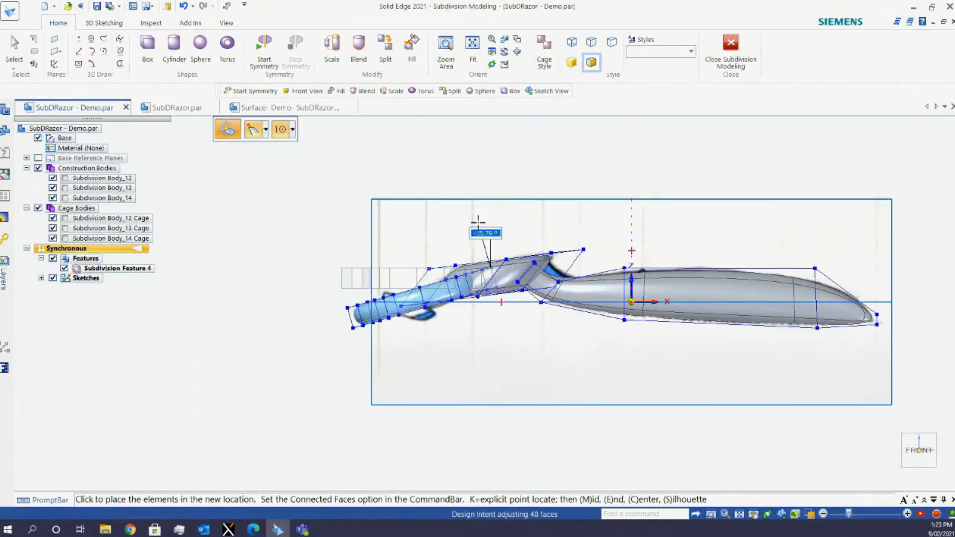
pyautogui.click(476, 220)
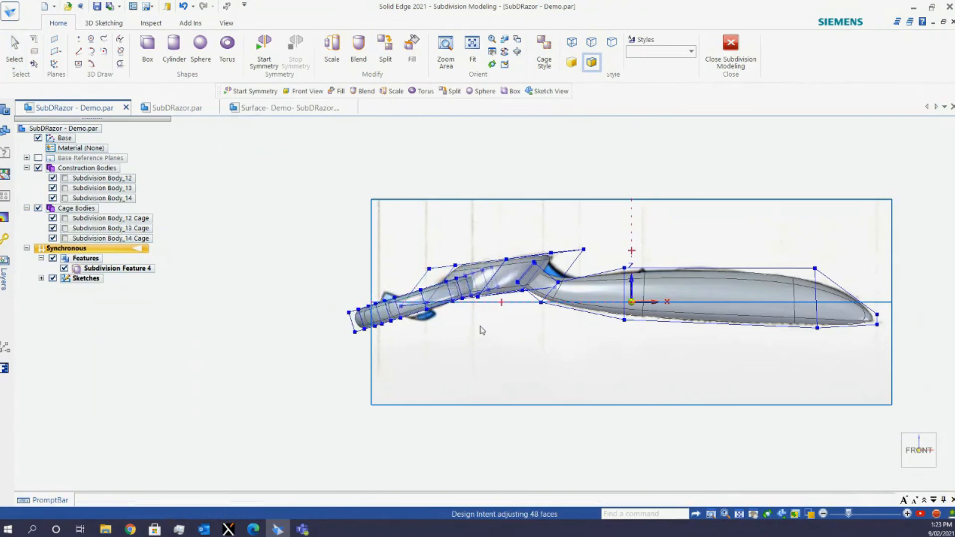
# Move the tilted torus cage about 1.6 mm within the front plane, slightly up and toward the handle
pyautogui.click(378, 311)
pyautogui.scroll(4, 459, 301)
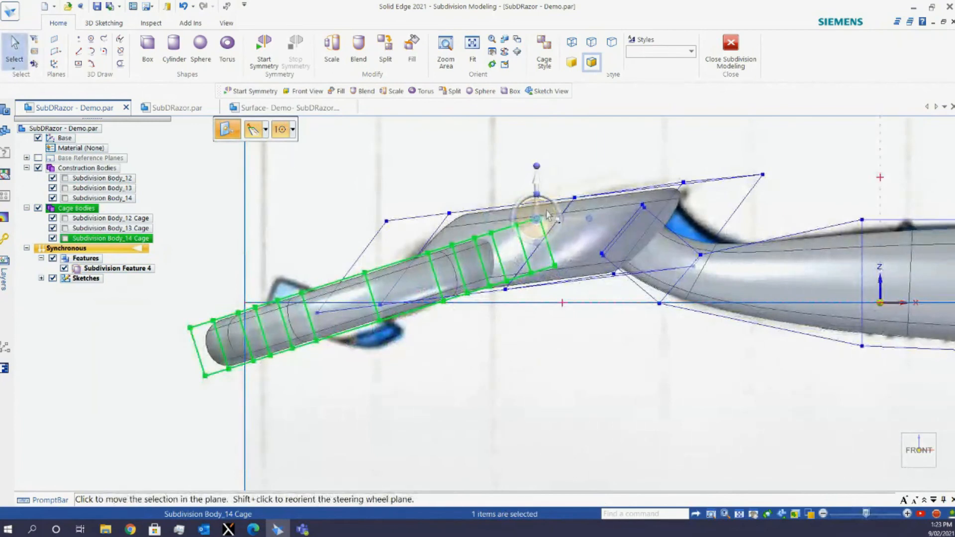
pyautogui.click(548, 215)
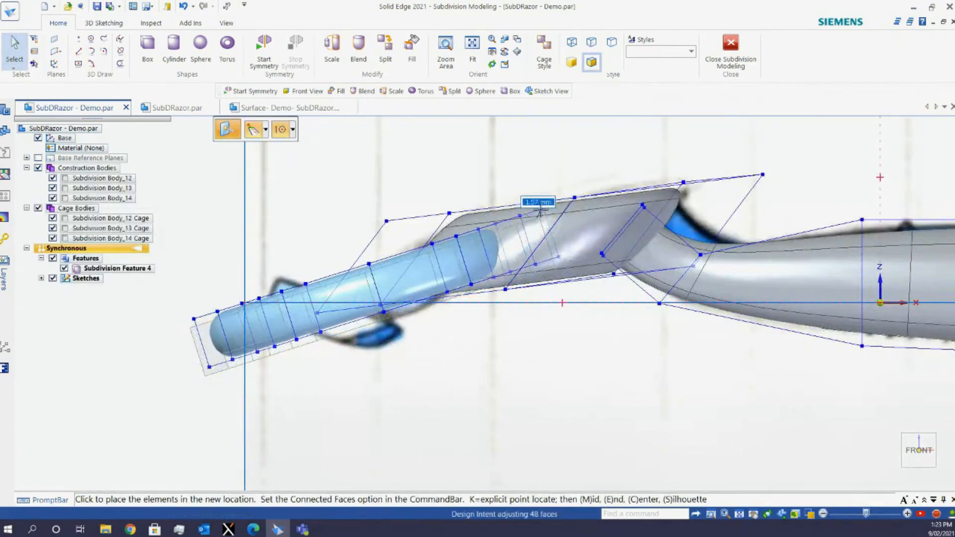
pyautogui.click(540, 212)
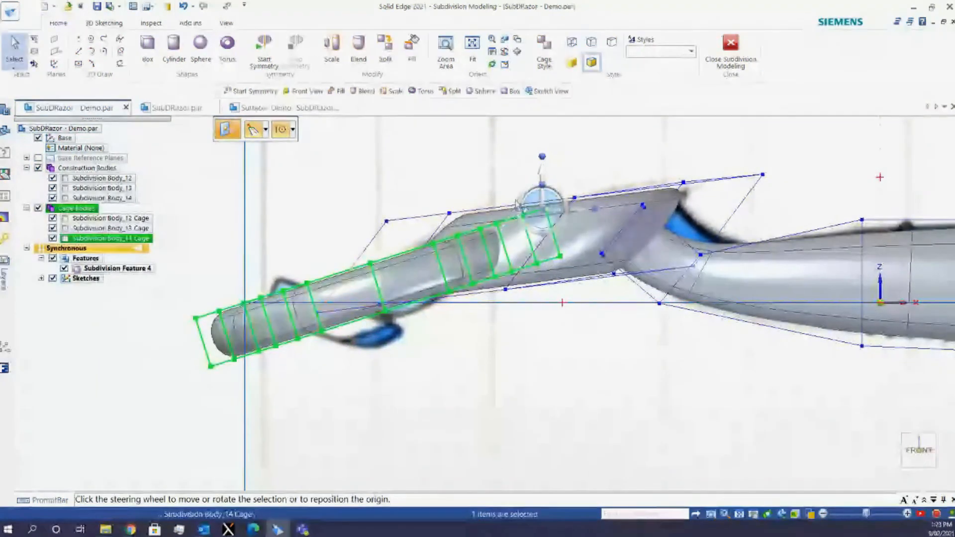
# Rotate the torus cage a few more degrees in the front plane to lower its blade end, and clear the selection
pyautogui.click(560, 209)
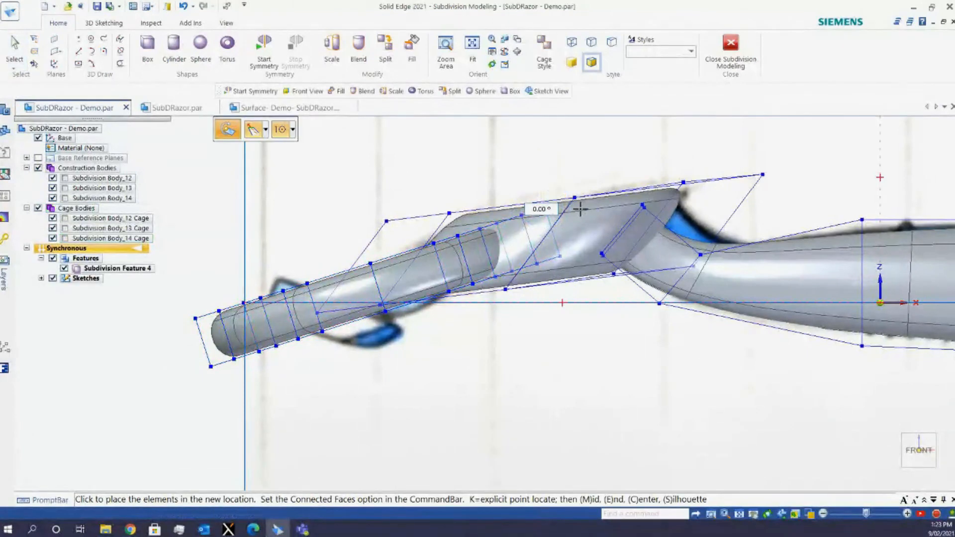
pyautogui.click(415, 208)
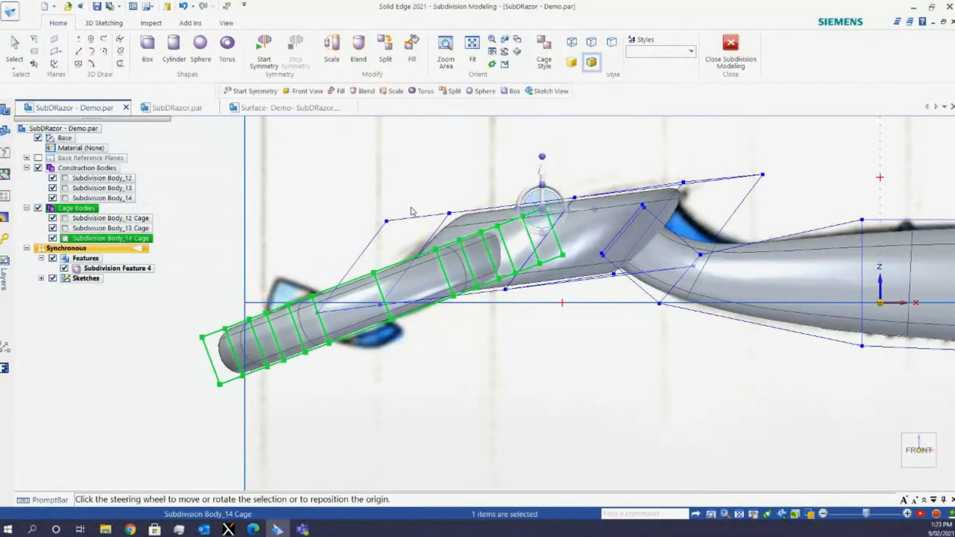
pyautogui.press('Escape')
# Start symmetry for all the cage bodies about the vertical XZ base plane through the razor's centreline
pyautogui.scroll(-3, 521, 229)
pyautogui.moveTo(507, 211); pyautogui.dragTo(504, 354, button='middle')
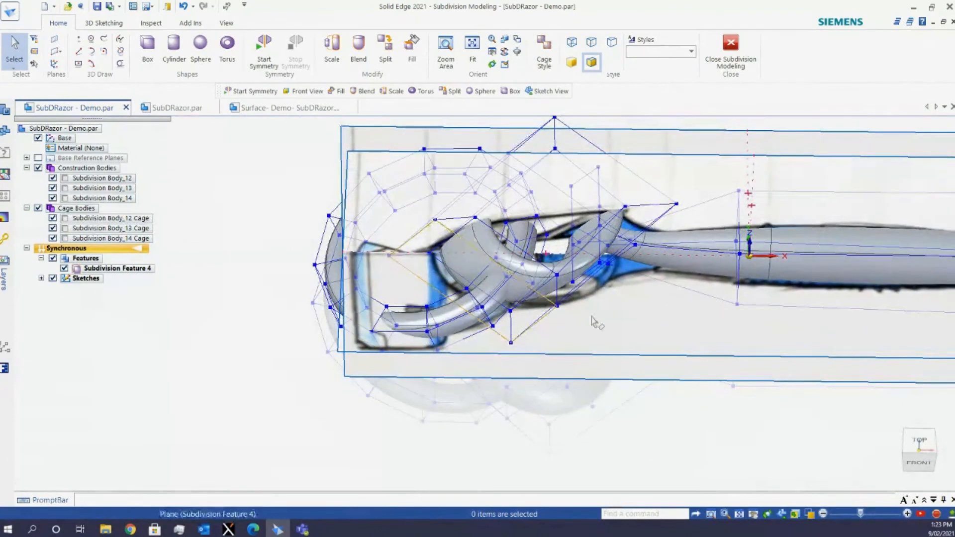
pyautogui.scroll(-2, 592, 318)
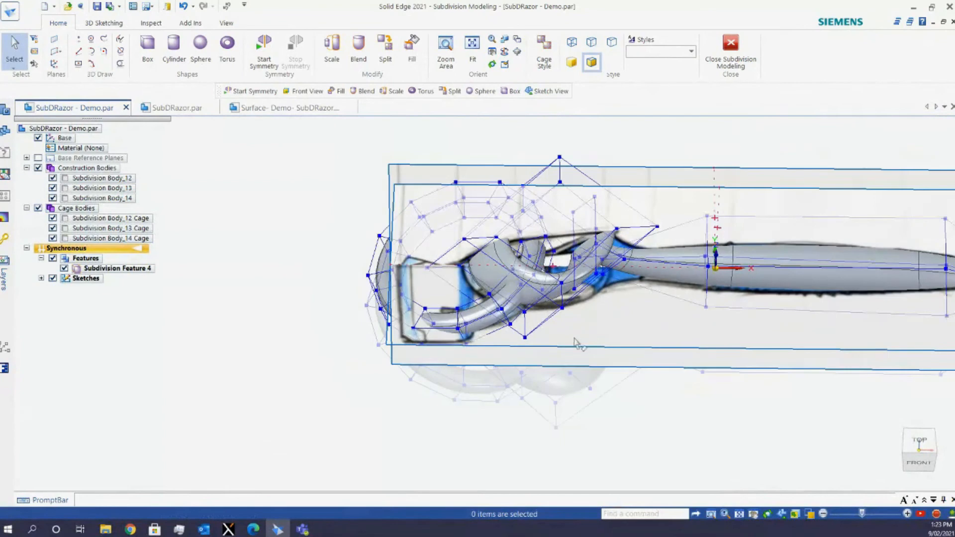
pyautogui.click(916, 442)
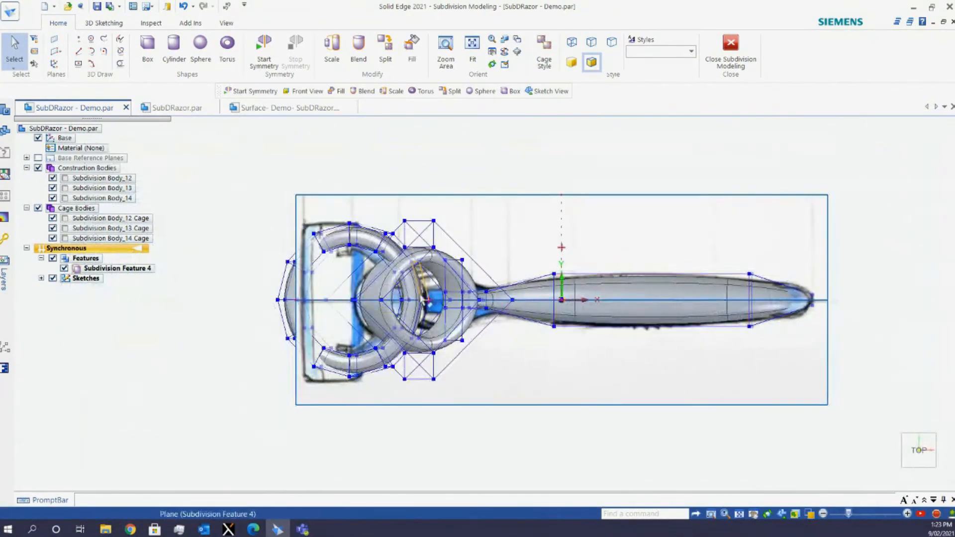
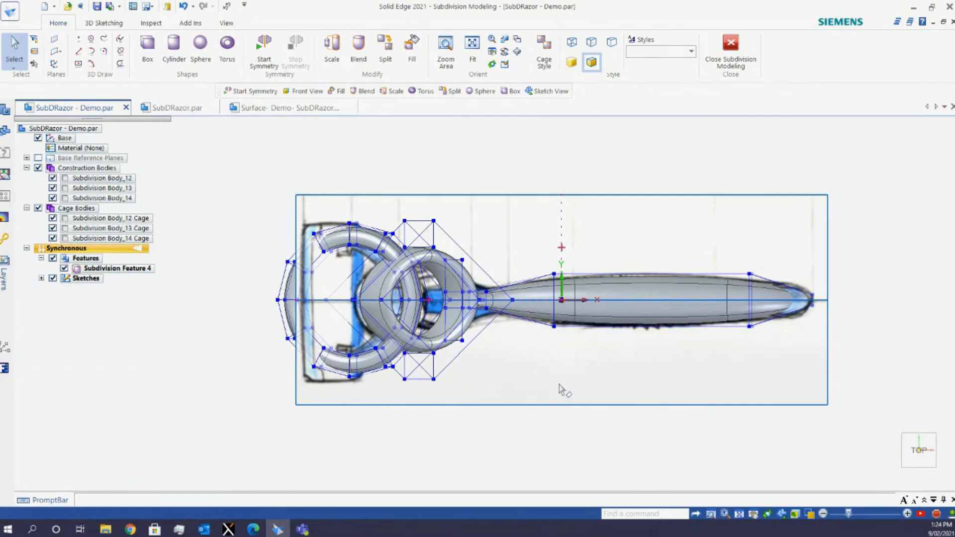
pyautogui.moveTo(525, 379)
pyautogui.mouseDown(button='middle')
pyautogui.moveTo(525, 357)
pyautogui.moveTo(524, 368)
pyautogui.mouseUp(button='middle')
pyautogui.click(263, 49)
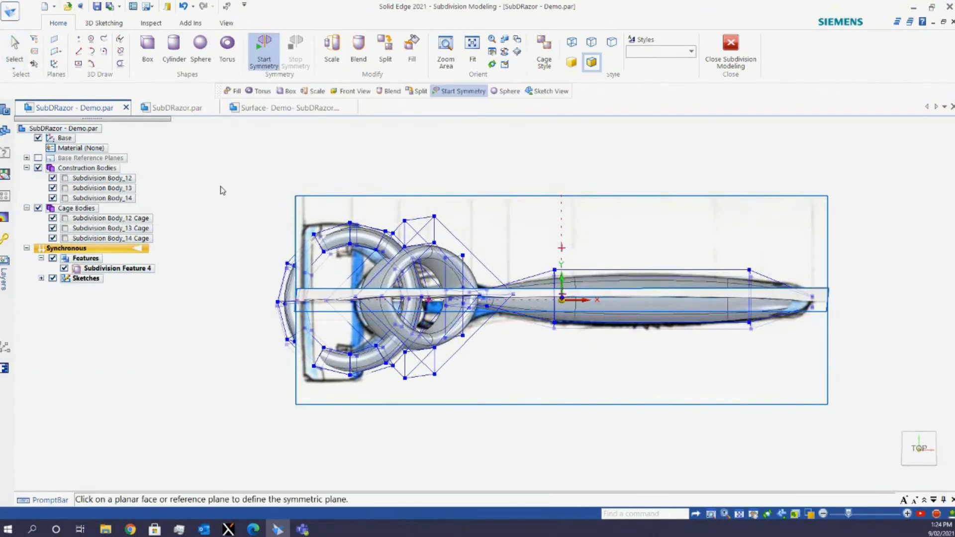
pyautogui.scroll(3, 588, 336)
pyautogui.moveTo(588, 337); pyautogui.dragTo(575, 281, button='middle')
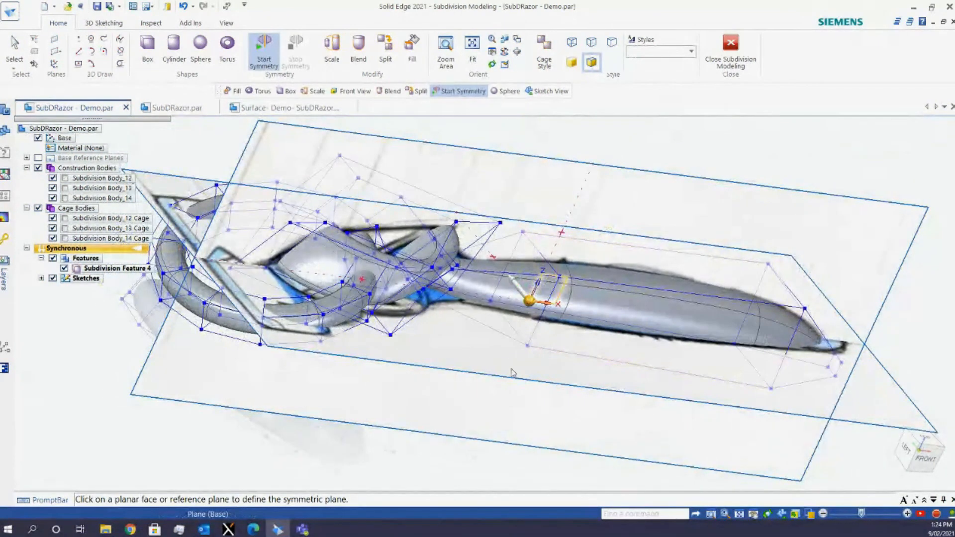
pyautogui.click(509, 292)
pyautogui.rightClick(586, 192)
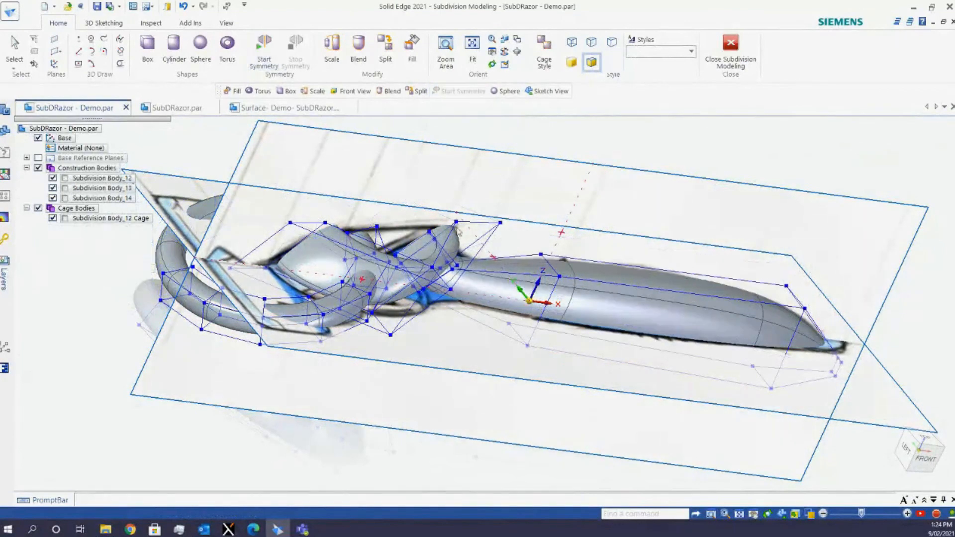
# From the top view, select the torus cage faces inside the head's ring opening and delete them
pyautogui.moveTo(585, 193); pyautogui.dragTo(315, 328, button='middle')
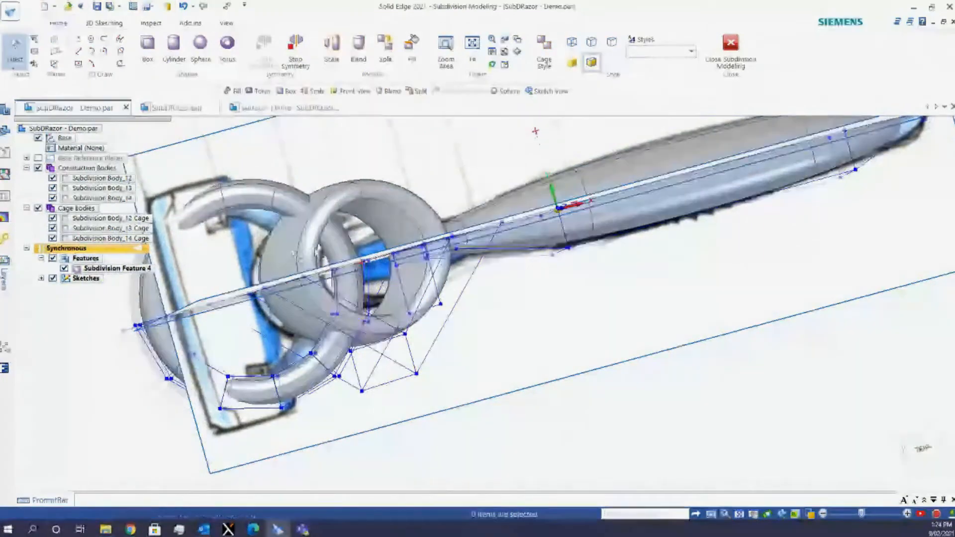
pyautogui.scroll(-1, 334, 261)
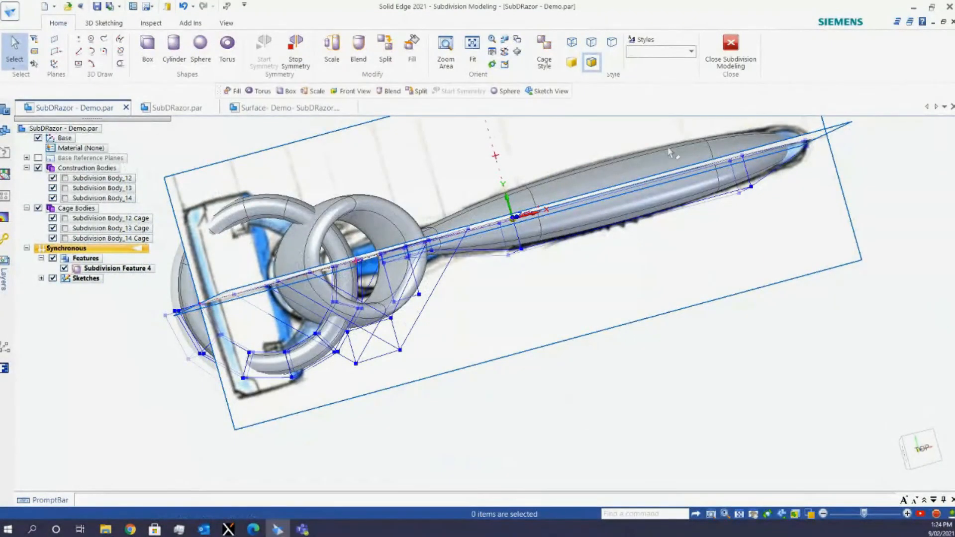
pyautogui.moveTo(419, 375); pyautogui.dragTo(425, 299, button='middle')
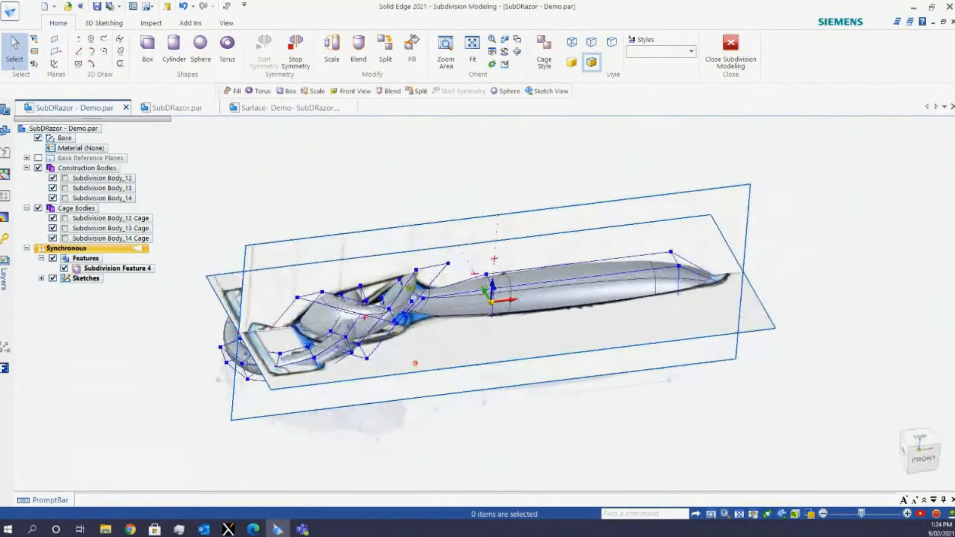
pyautogui.moveTo(248, 309); pyautogui.dragTo(251, 343, button='middle')
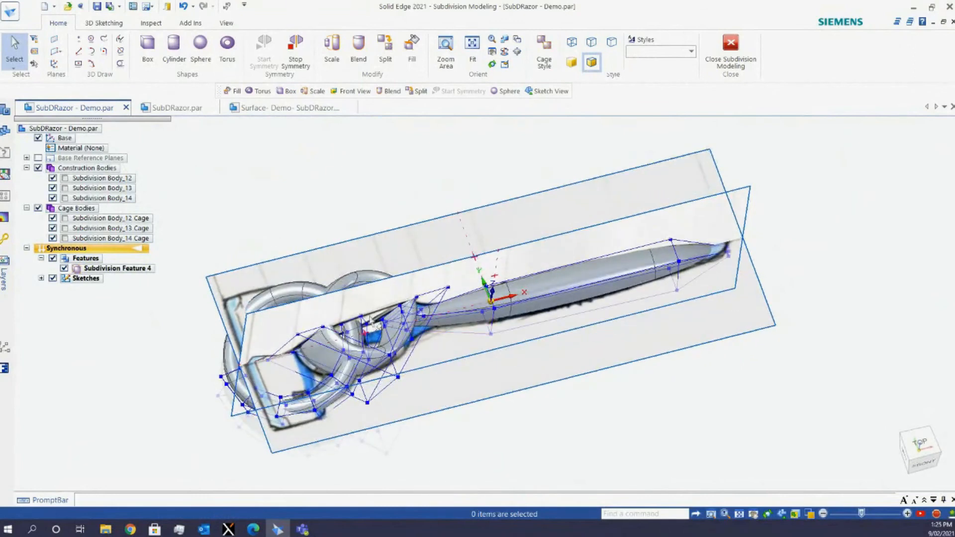
pyautogui.click(919, 443)
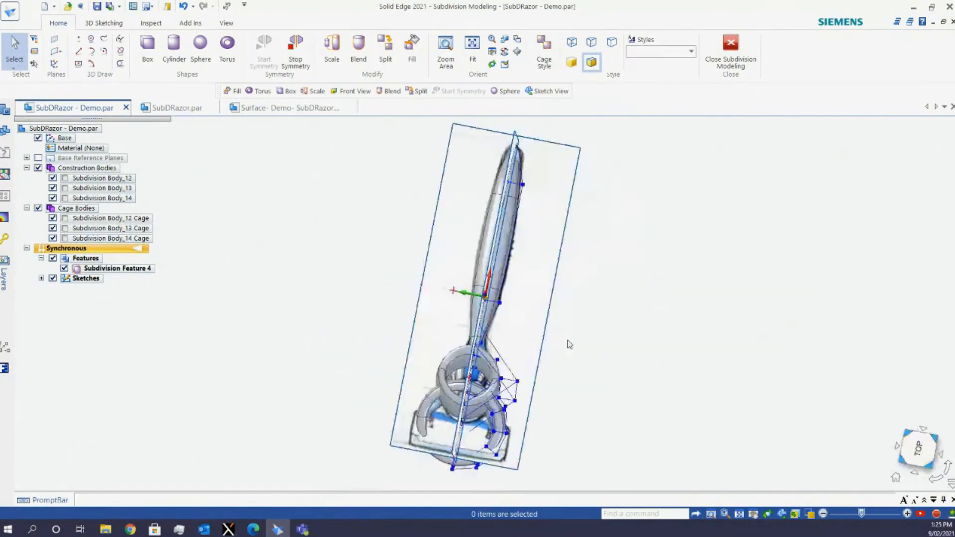
pyautogui.scroll(3, 472, 298)
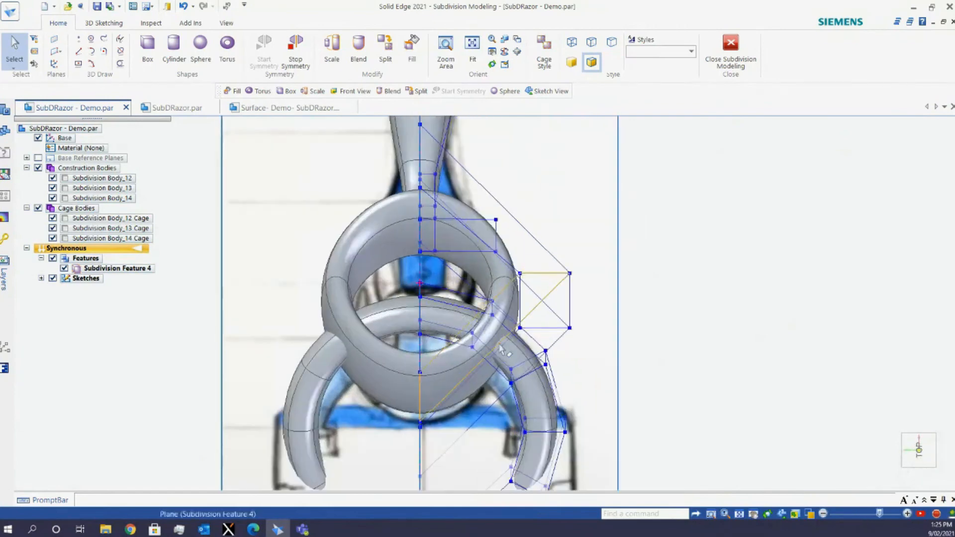
pyautogui.scroll(1, 367, 264)
pyautogui.moveTo(358, 239); pyautogui.dragTo(504, 373)
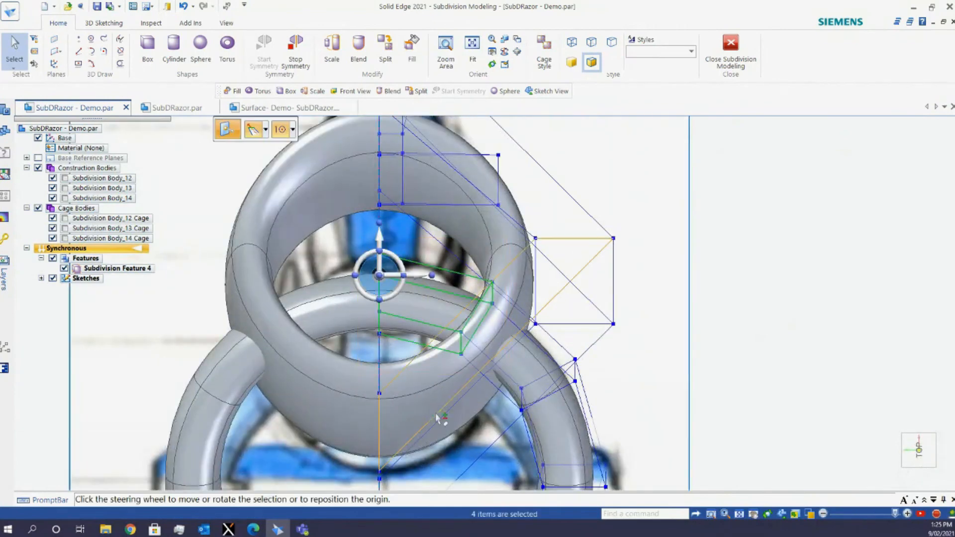
pyautogui.click(682, 254)
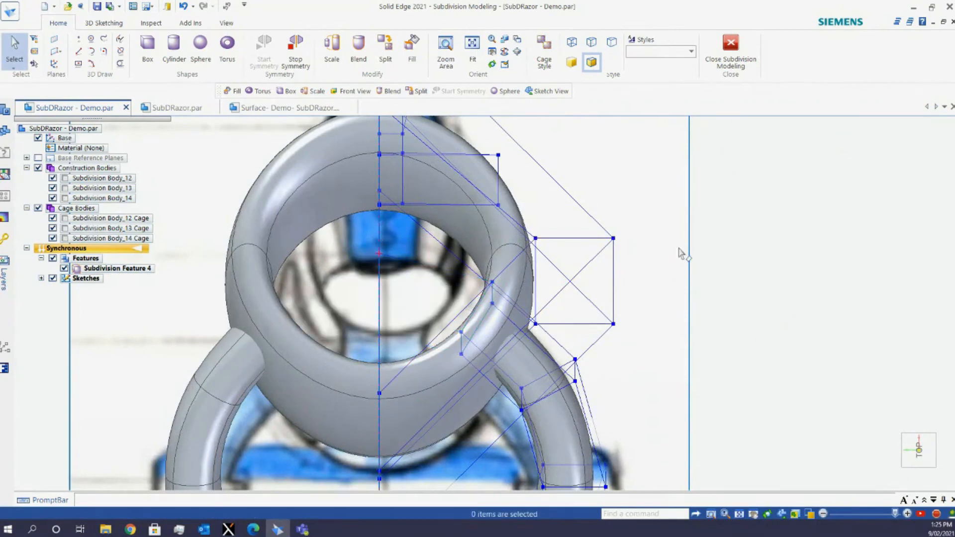
# Delete the torus cage faces across the blade front and the adjoining end segment, leaving only short side arms
pyautogui.scroll(-5, 566, 222)
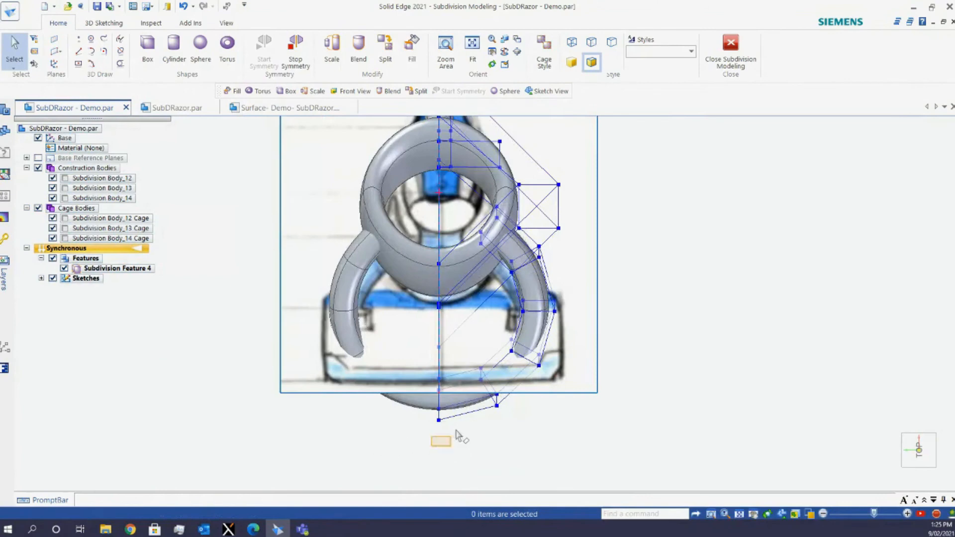
pyautogui.moveTo(456, 432); pyautogui.dragTo(564, 333)
pyautogui.click(630, 400)
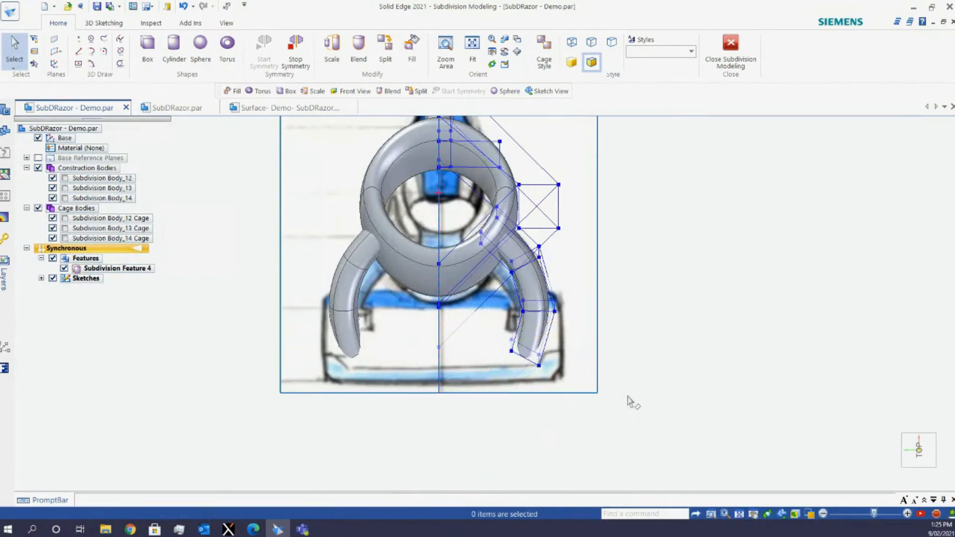
pyautogui.scroll(1, 631, 398)
pyautogui.moveTo(549, 289); pyautogui.dragTo(469, 374)
pyautogui.press('Delete')
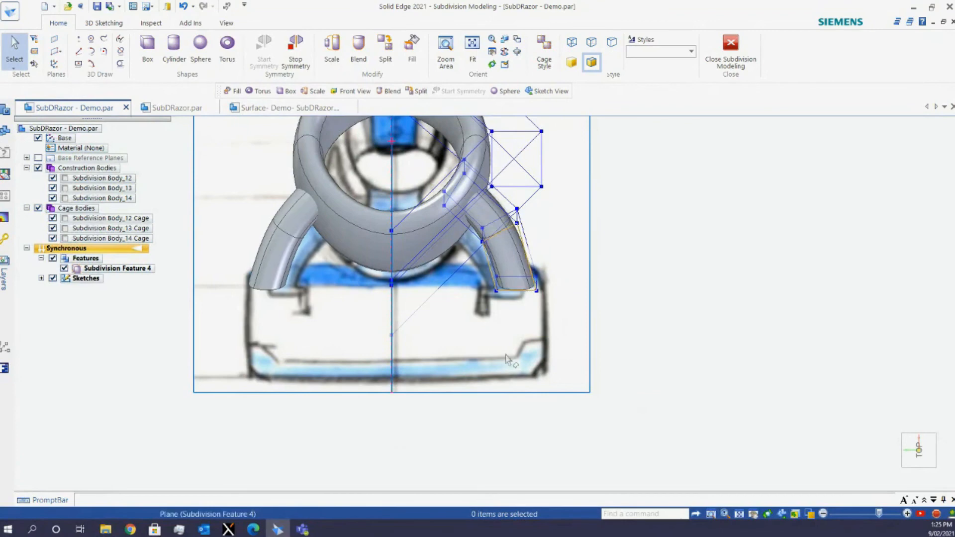
# Fill the open blade-side end of the torus arm with a new cage face from its boundary edges
pyautogui.moveTo(504, 357); pyautogui.dragTo(505, 229, button='middle')
pyautogui.moveTo(581, 384); pyautogui.dragTo(475, 368, button='middle')
pyautogui.scroll(3, 361, 331)
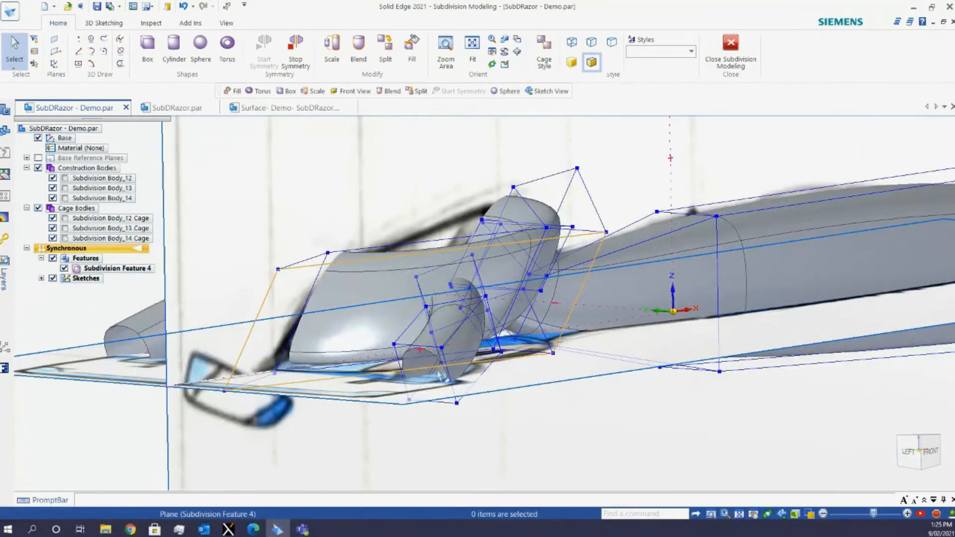
pyautogui.moveTo(451, 359); pyautogui.dragTo(470, 340, button='middle')
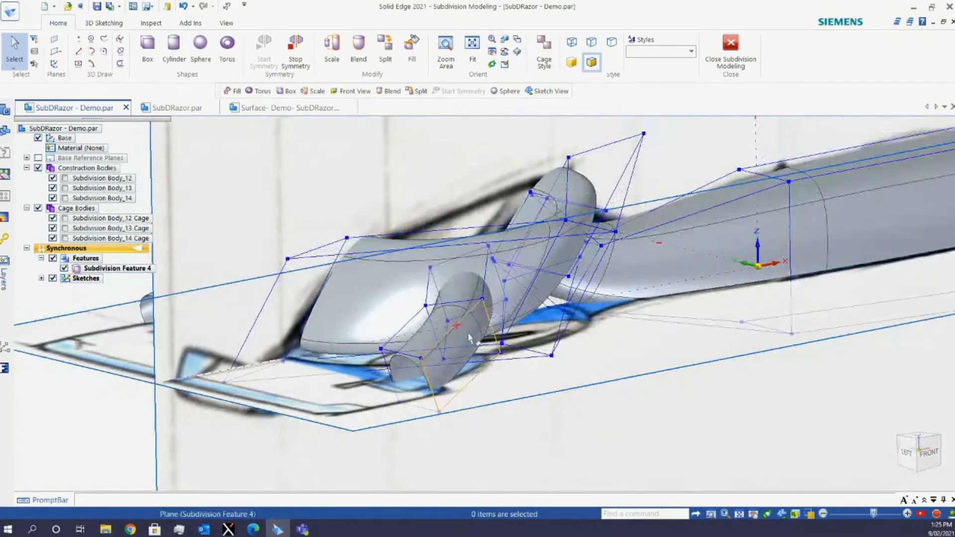
pyautogui.click(411, 54)
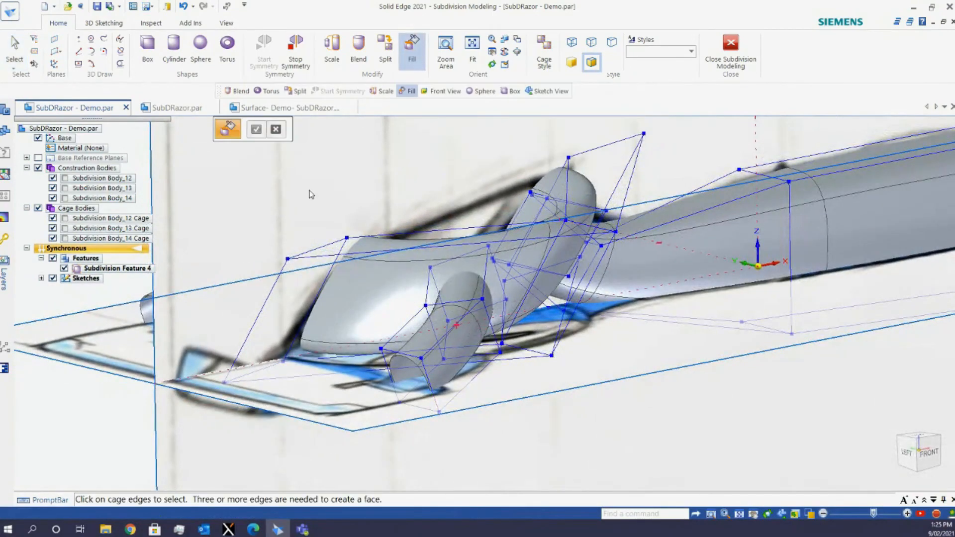
pyautogui.click(403, 358)
pyautogui.click(429, 384)
pyautogui.click(423, 408)
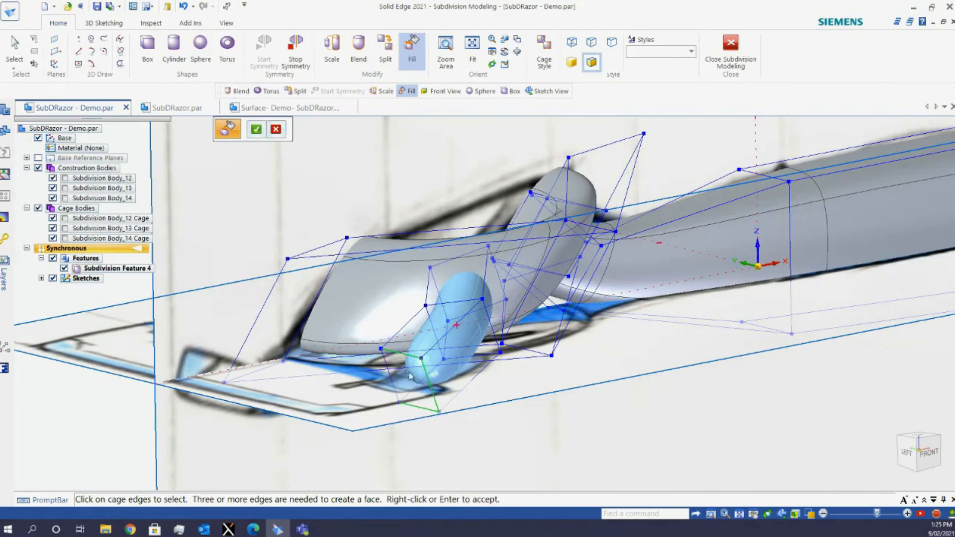
pyautogui.click(256, 130)
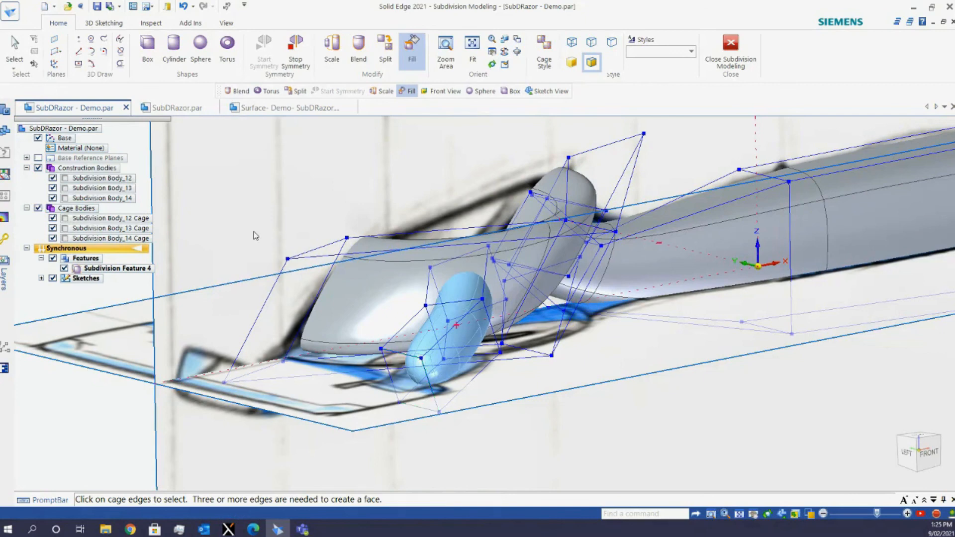
# Fill the arm's other open end, beside the head ring, with a cage face and leave the Fill command
pyautogui.click(467, 253)
pyautogui.click(500, 281)
pyautogui.click(494, 308)
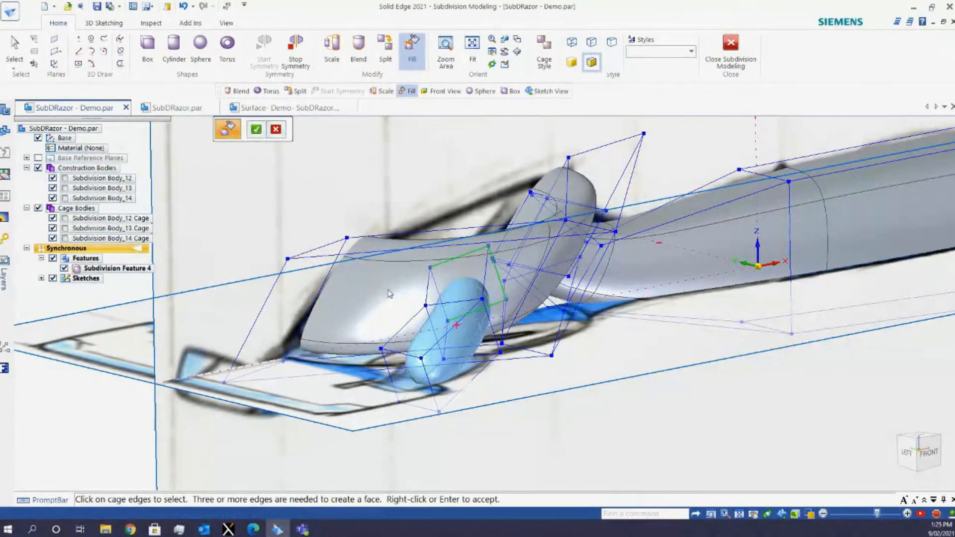
pyautogui.click(257, 130)
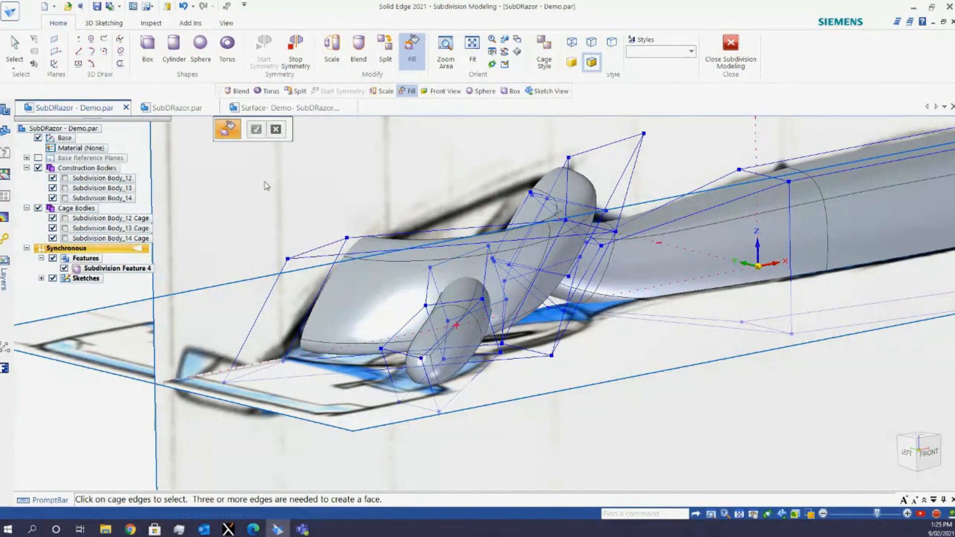
pyautogui.press('Escape')
pyautogui.moveTo(265, 187); pyautogui.dragTo(246, 164, button='right')
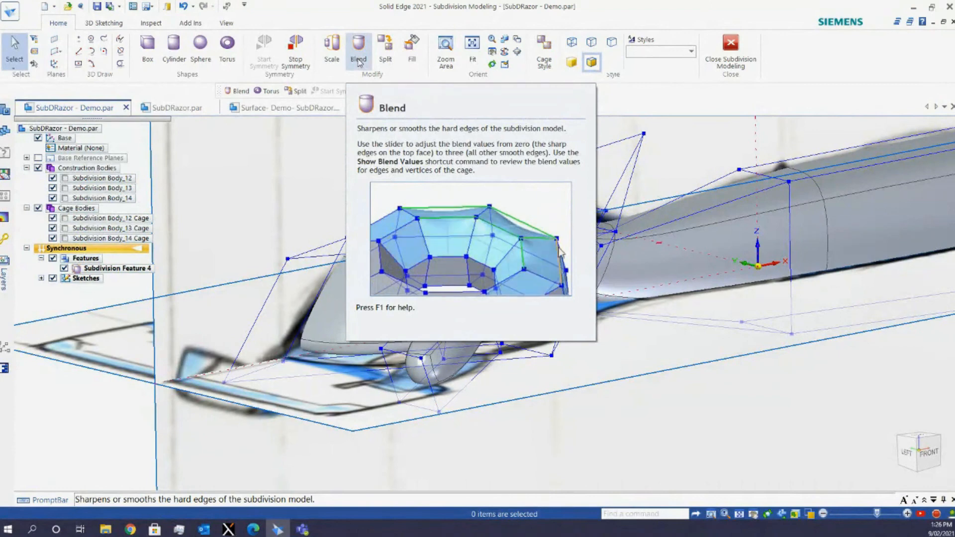
# Sharpen the cage edges around the arm's blade-side end by setting their blend value to 1
pyautogui.click(359, 60)
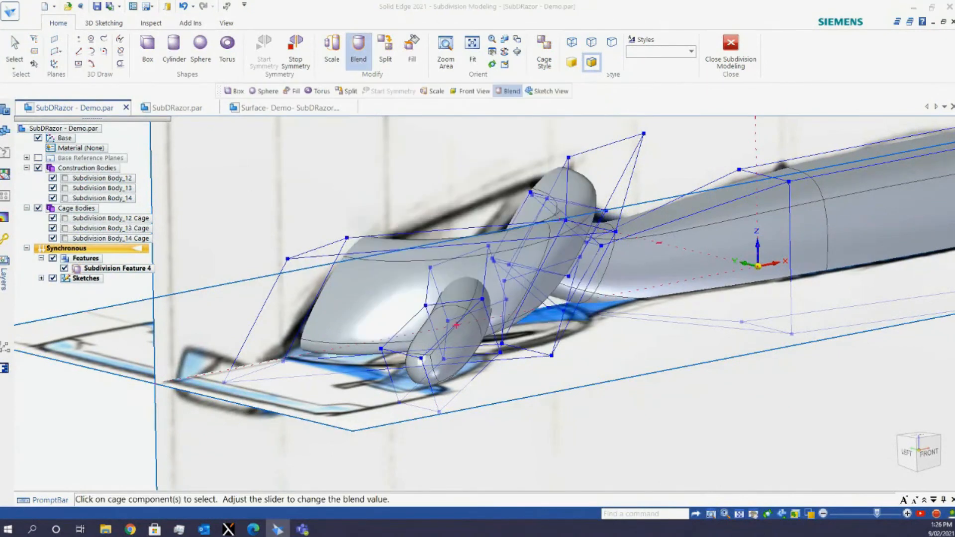
pyautogui.moveTo(389, 248); pyautogui.dragTo(373, 137)
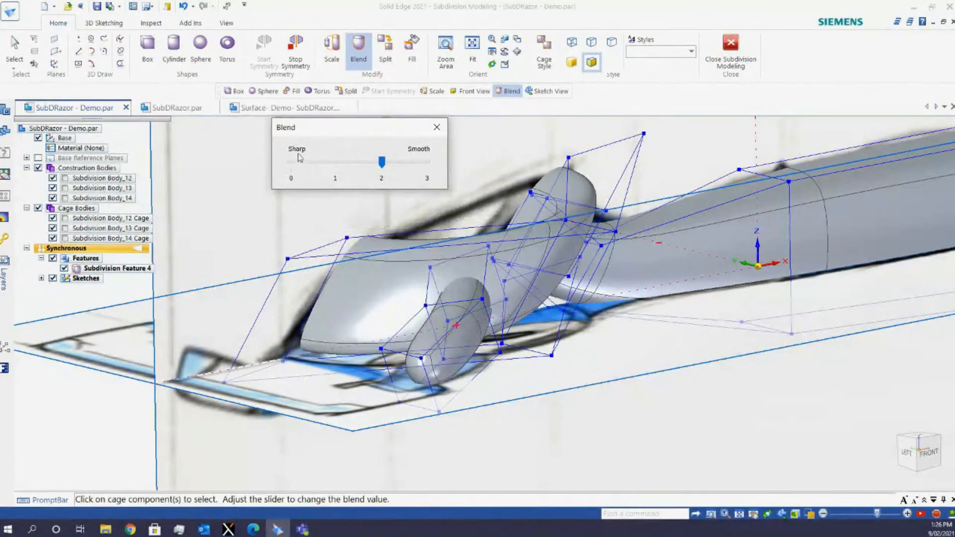
pyautogui.click(398, 410)
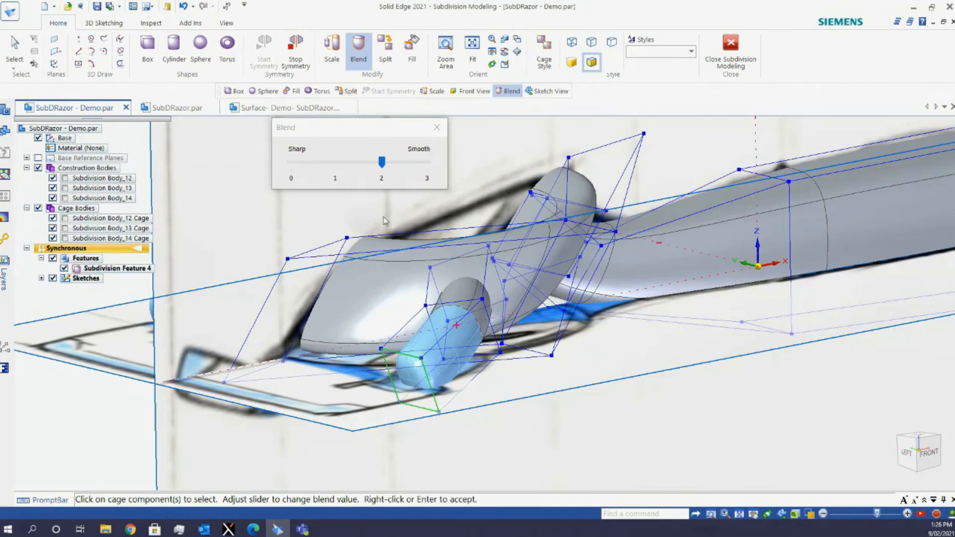
pyautogui.moveTo(388, 165); pyautogui.dragTo(370, 166)
pyautogui.moveTo(346, 162)
pyautogui.mouseDown()
pyautogui.moveTo(435, 165)
pyautogui.moveTo(296, 163)
pyautogui.moveTo(332, 165)
pyautogui.mouseUp()
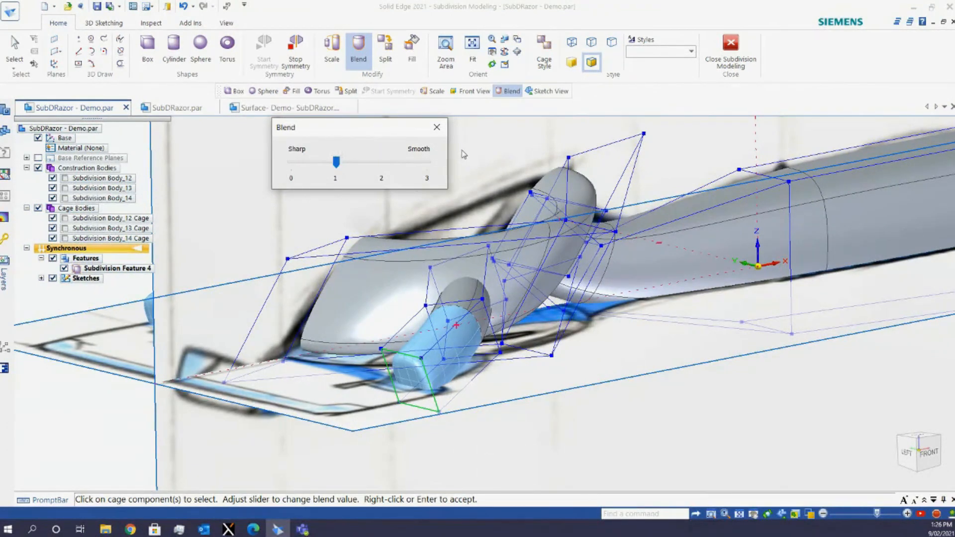
pyautogui.click(473, 140)
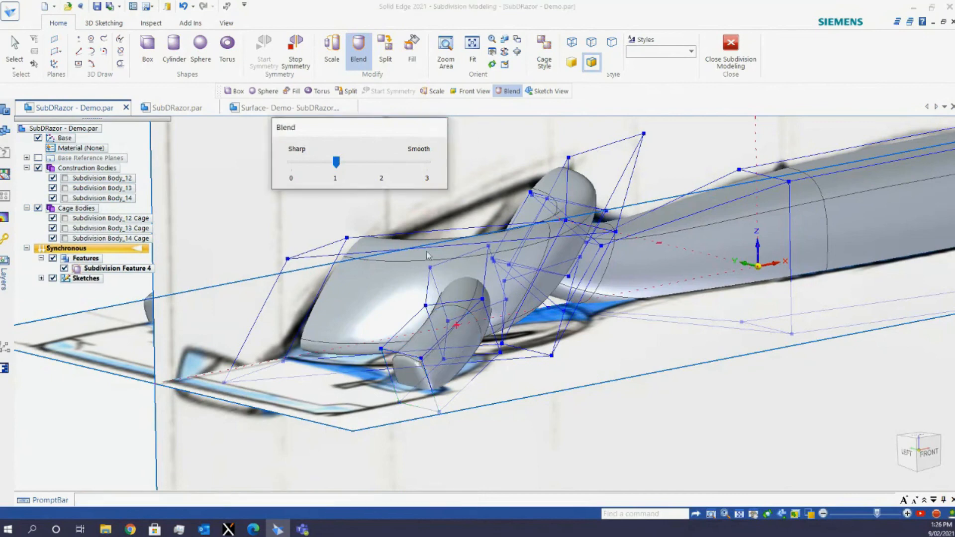
pyautogui.click(437, 129)
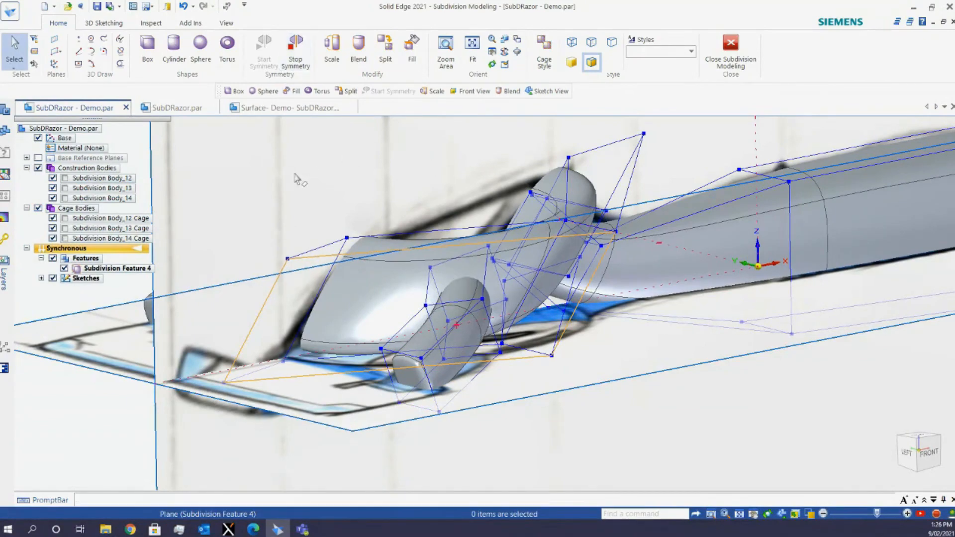
# Create a 20 × 20 × 20 mm subdivision box at the origin with one segment in each direction
pyautogui.moveTo(297, 178); pyautogui.dragTo(378, 186, button='middle')
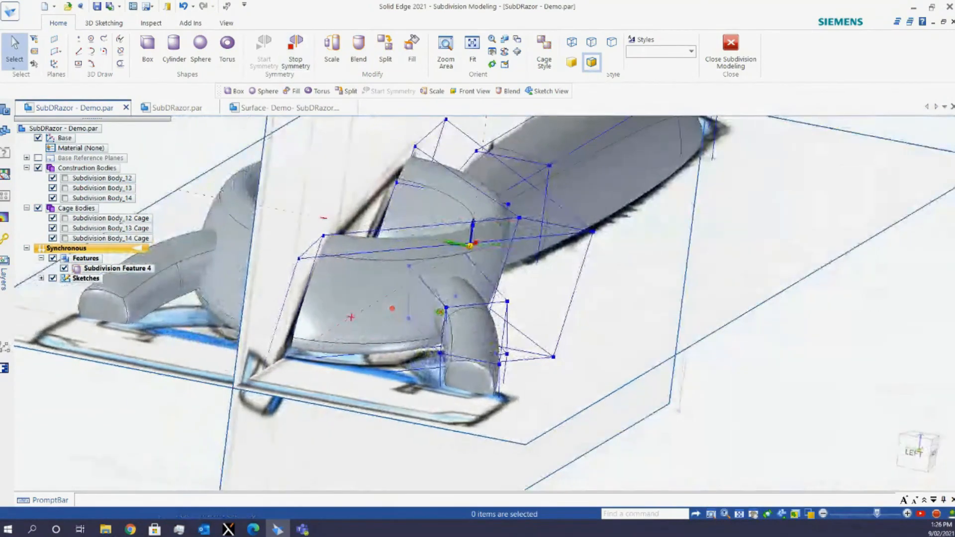
pyautogui.moveTo(440, 312); pyautogui.dragTo(405, 309, button='middle')
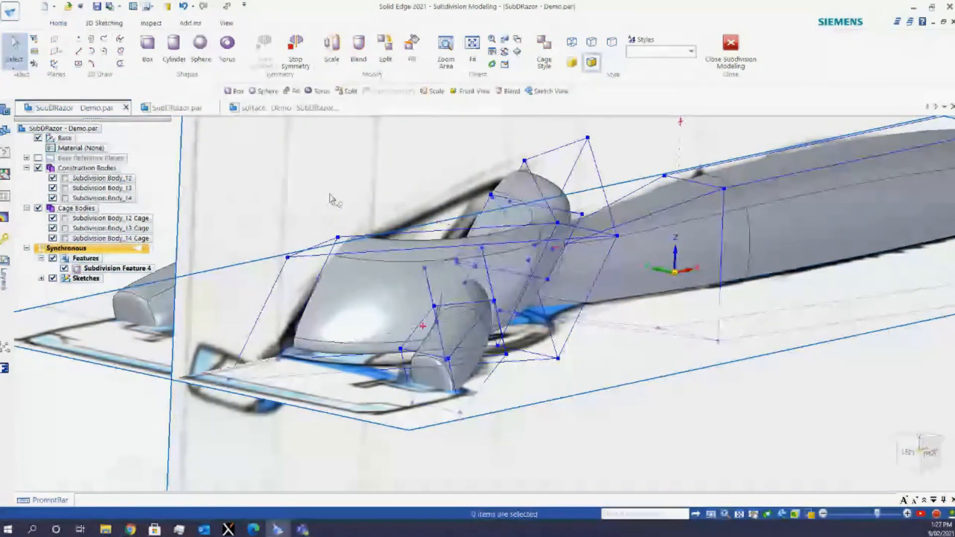
pyautogui.scroll(-3, 367, 210)
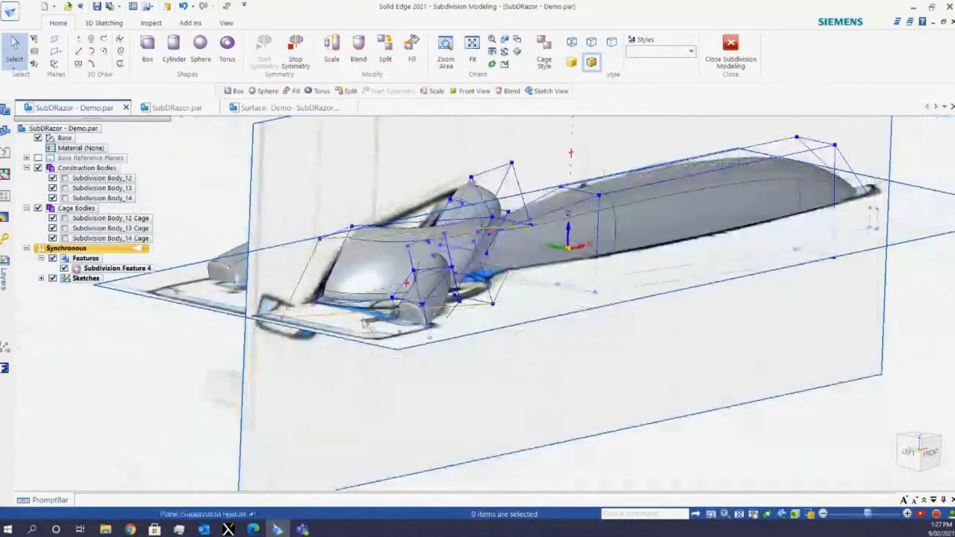
pyautogui.moveTo(367, 214); pyautogui.dragTo(238, 136, button='middle')
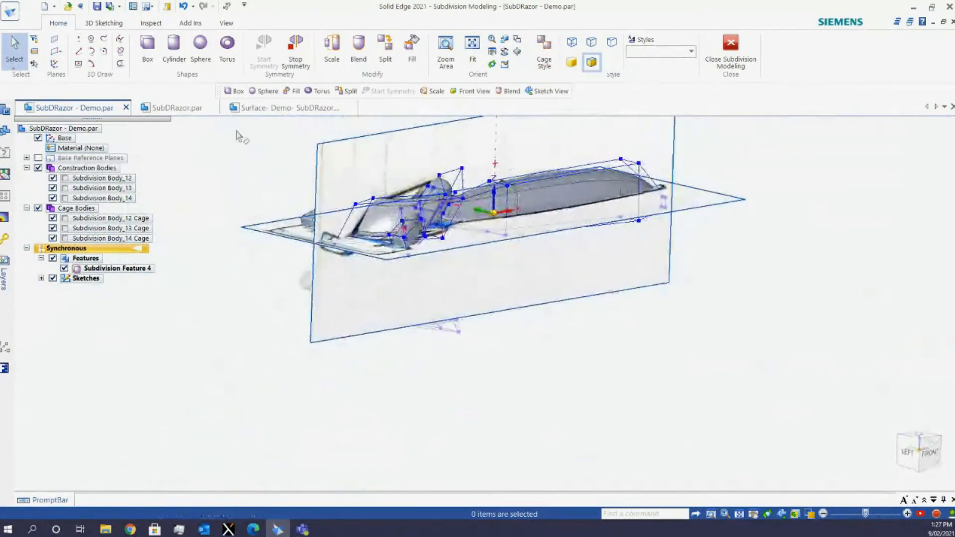
pyautogui.click(147, 47)
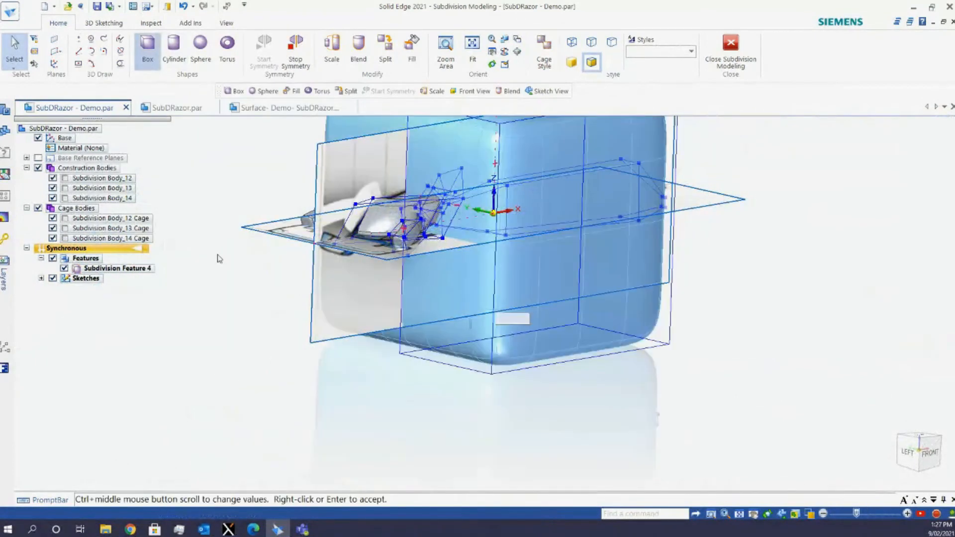
pyautogui.scroll(-1, 218, 347)
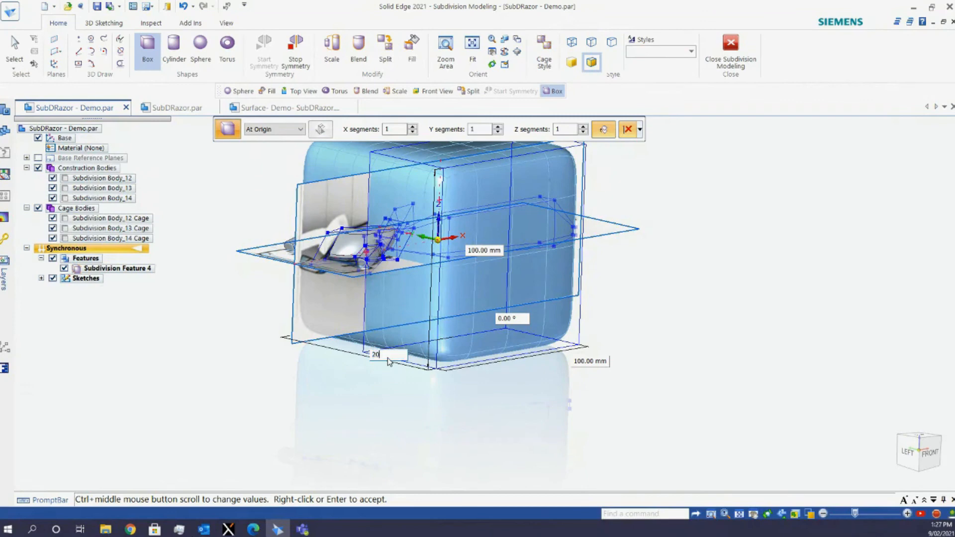
pyautogui.press('Tab')
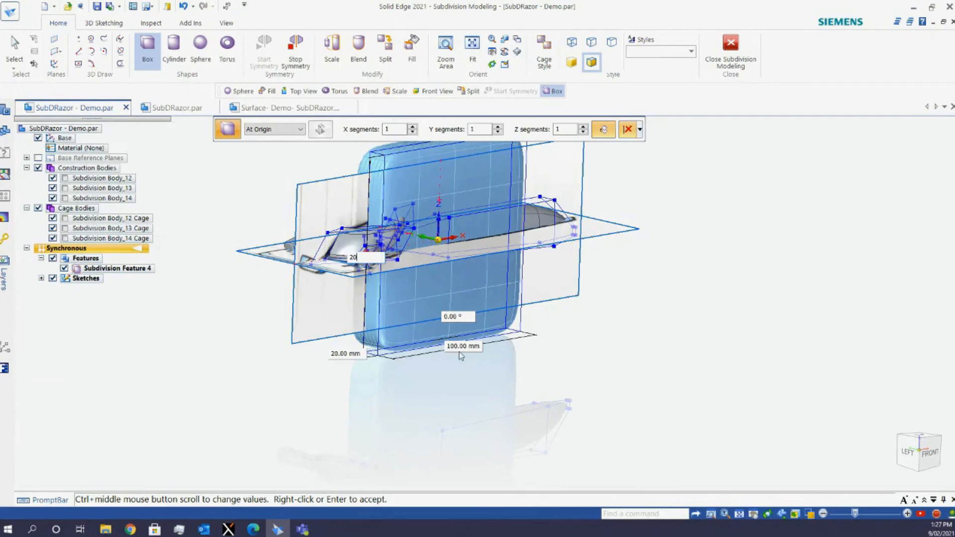
pyautogui.press('Tab')
pyautogui.write('20')
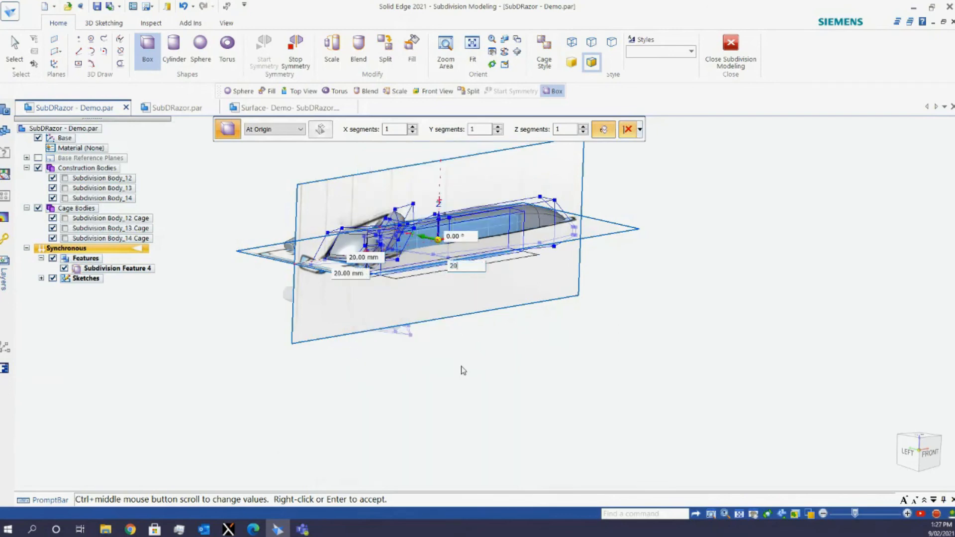
pyautogui.press('Tab')
pyautogui.rightClick(461, 366)
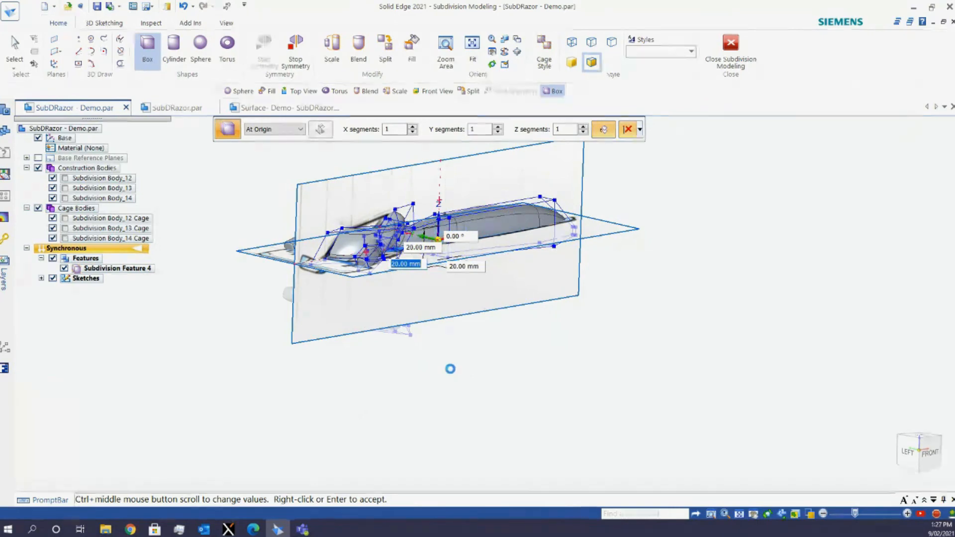
pyautogui.scroll(4, 477, 287)
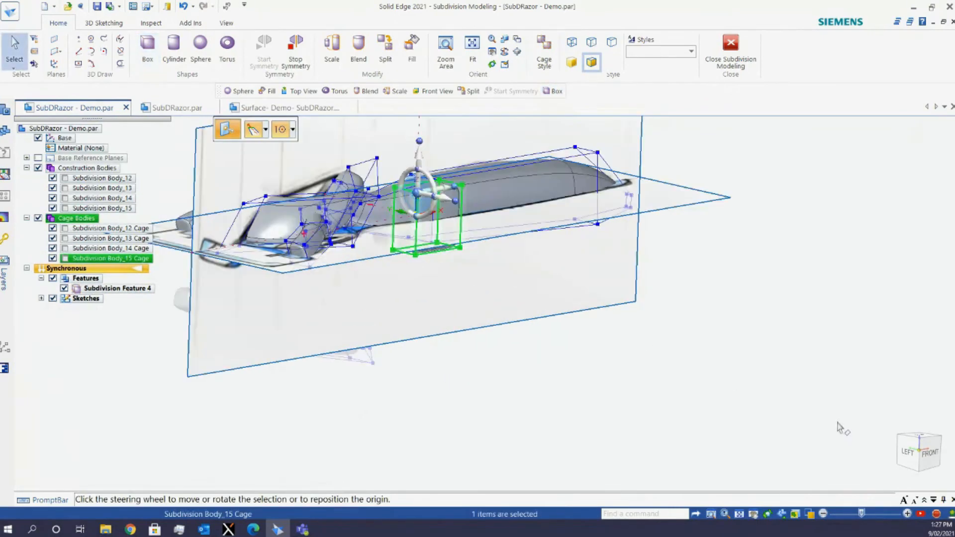
# In the front view, move the box cage about 110 mm along X to just ahead of the blade sketch, and clear the selection
pyautogui.click(928, 453)
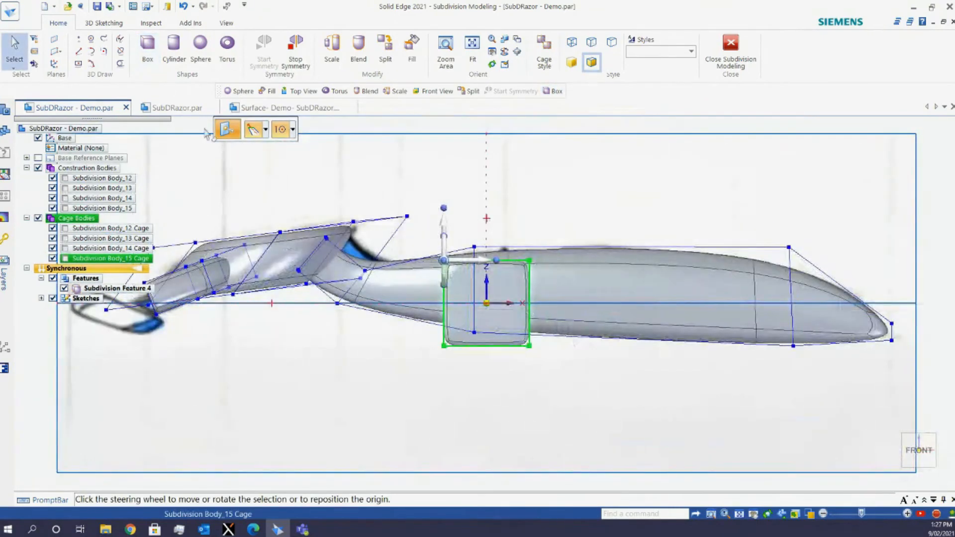
pyautogui.scroll(-3, 689, 284)
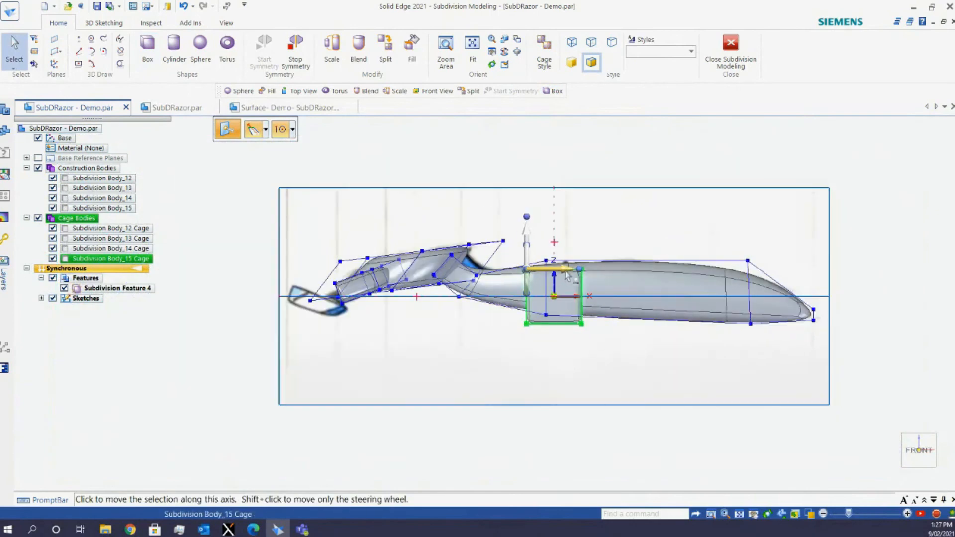
pyautogui.click(567, 275)
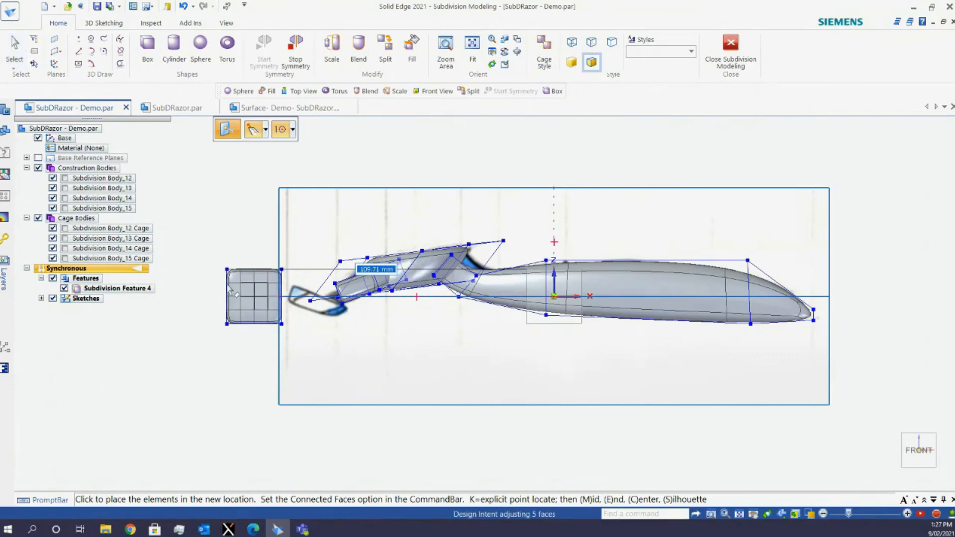
pyautogui.click(230, 290)
pyautogui.press('Escape')
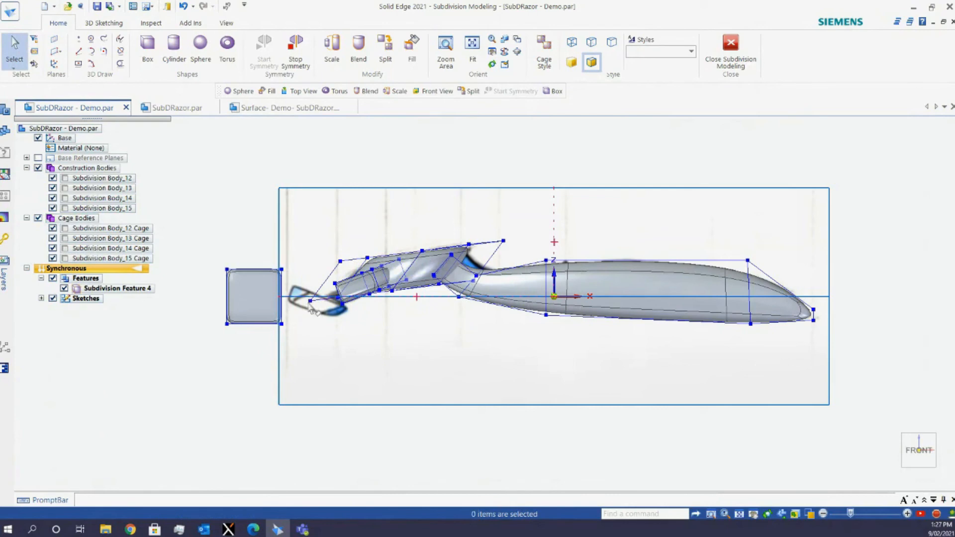
# From the top view, pull the box cage's side face outward about 22 mm to match the blade sketch's width, then return to the front view
pyautogui.moveTo(314, 307); pyautogui.dragTo(318, 373, button='middle')
pyautogui.click(906, 442)
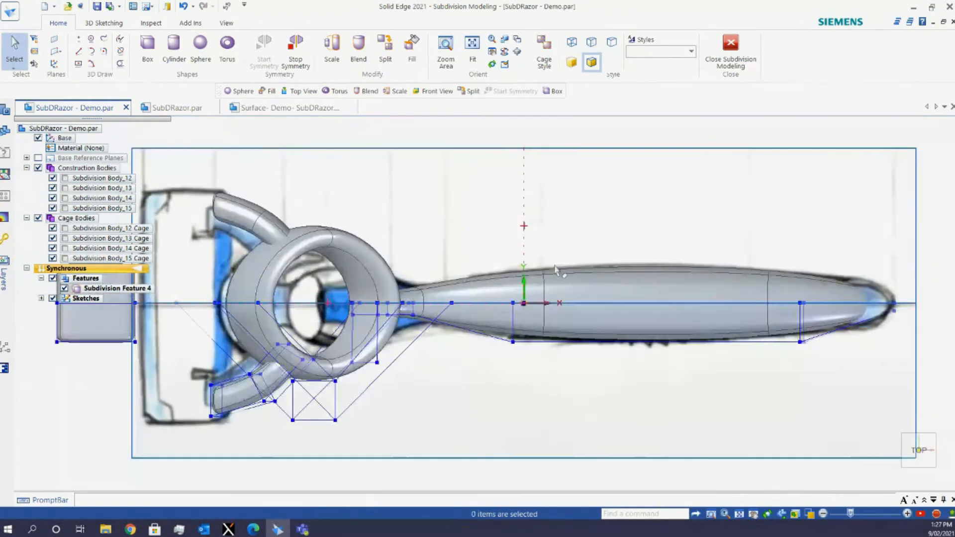
pyautogui.scroll(3, 369, 327)
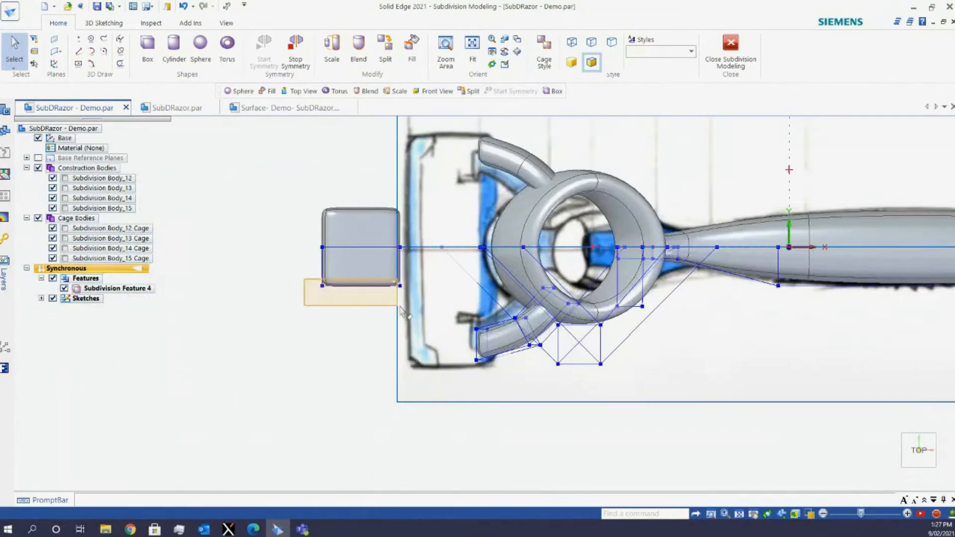
pyautogui.click(348, 287)
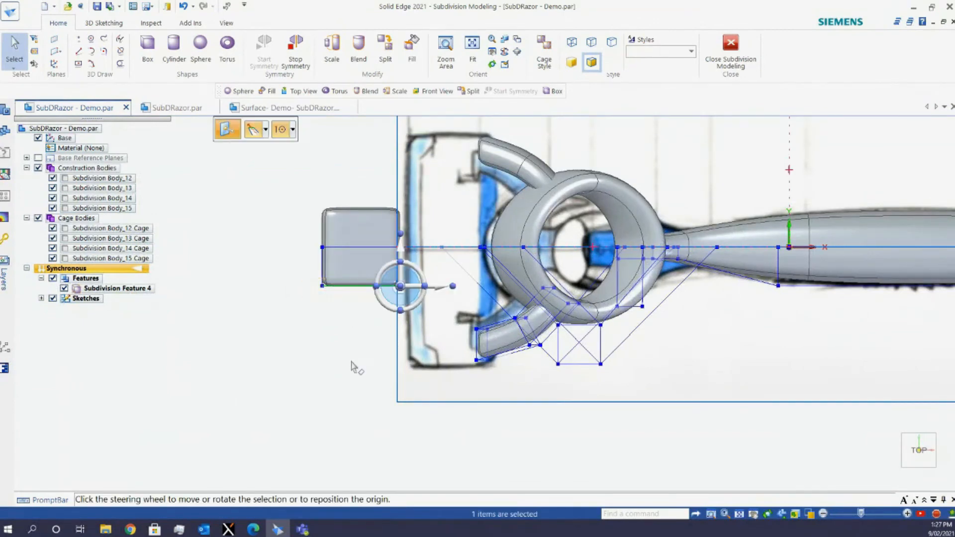
pyautogui.click(401, 260)
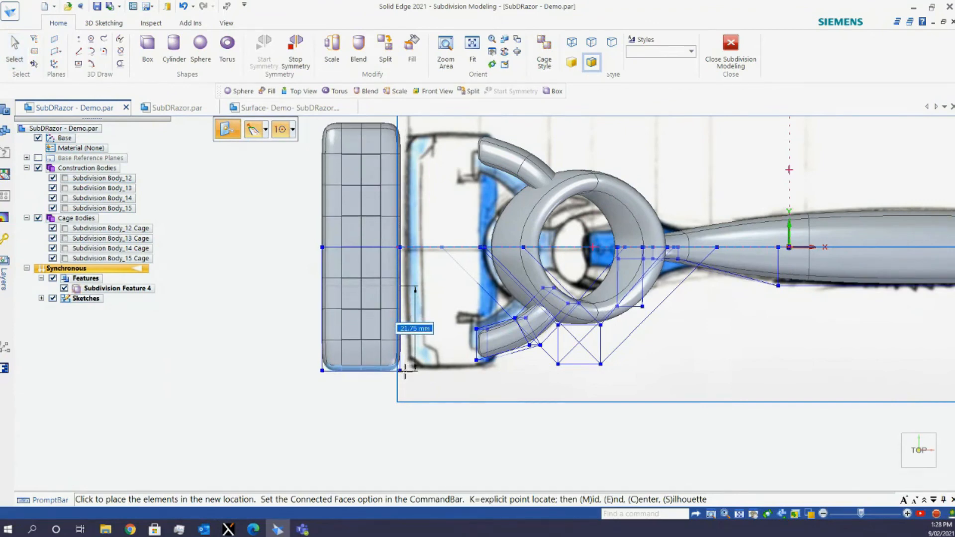
pyautogui.click(405, 370)
pyautogui.click(243, 330)
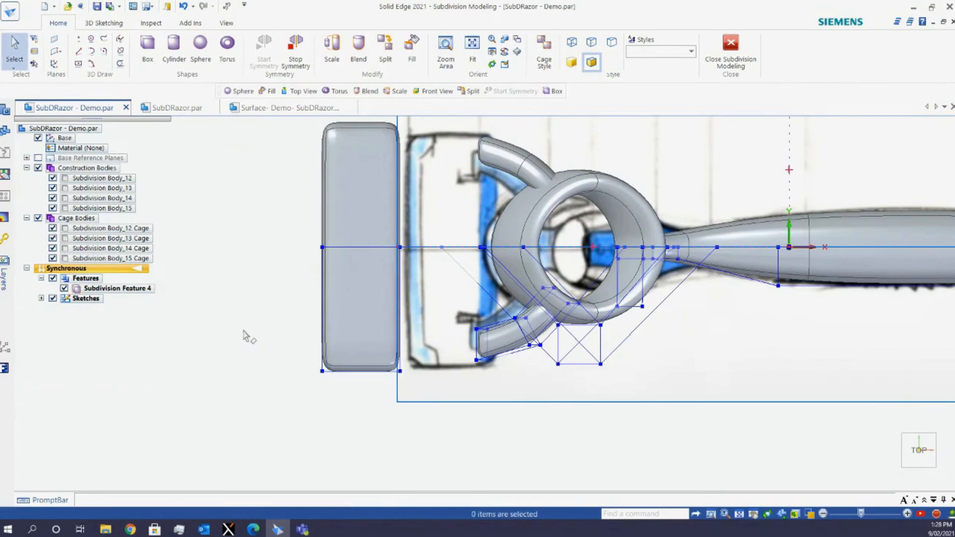
pyautogui.moveTo(280, 355); pyautogui.dragTo(293, 205, button='middle')
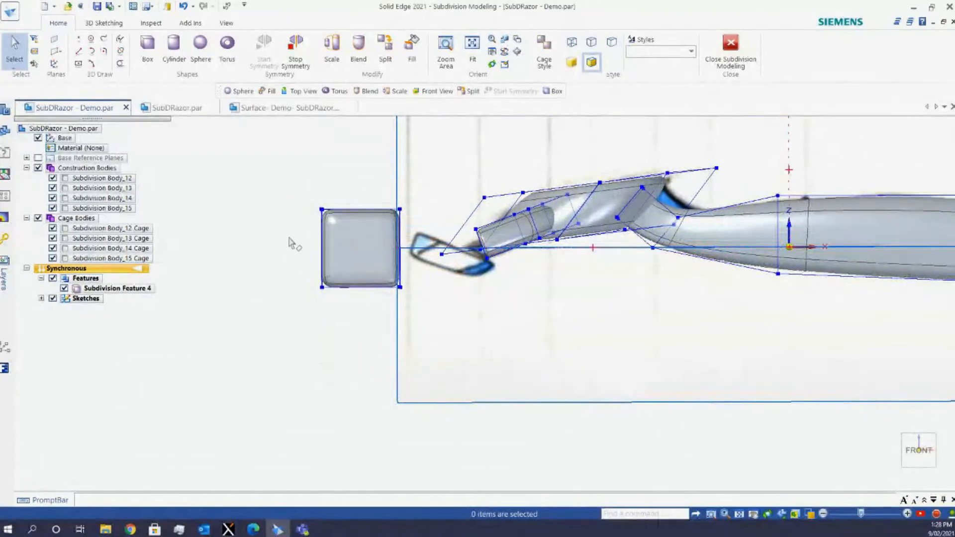
pyautogui.click(919, 450)
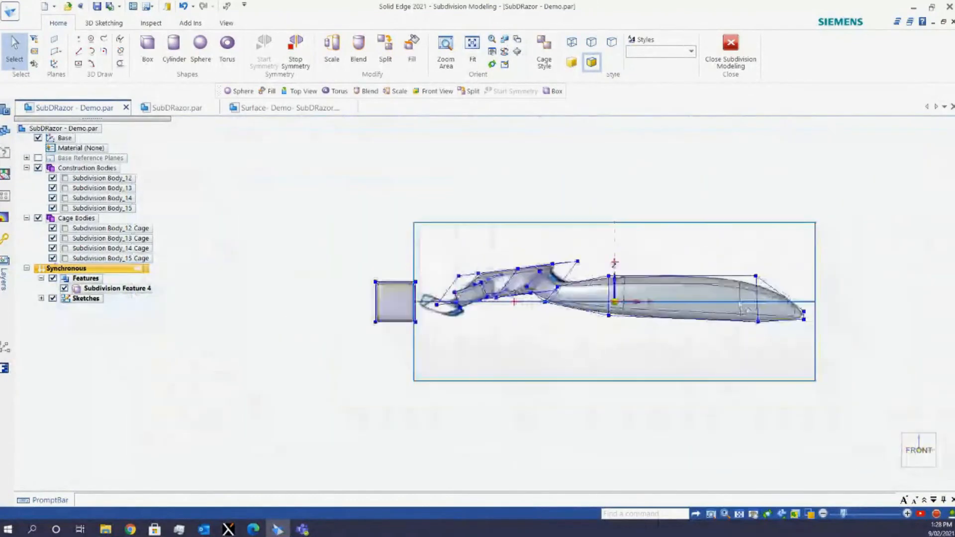
# Lower the upper face of the box cage by 15 mm in the front view, and clear the selection
pyautogui.scroll(3, 404, 314)
pyautogui.moveTo(444, 249); pyautogui.dragTo(338, 295)
pyautogui.click(424, 225)
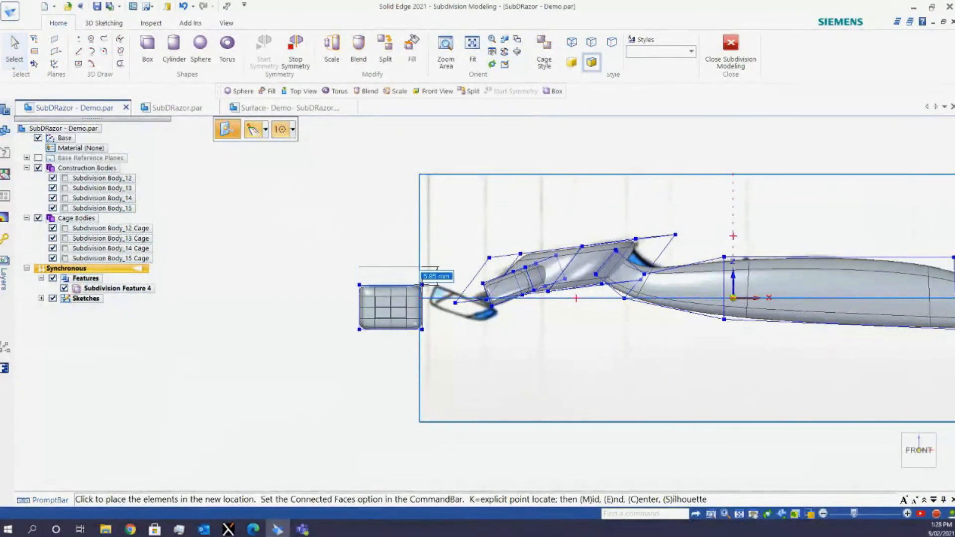
pyautogui.write('15')
pyautogui.press('Return')
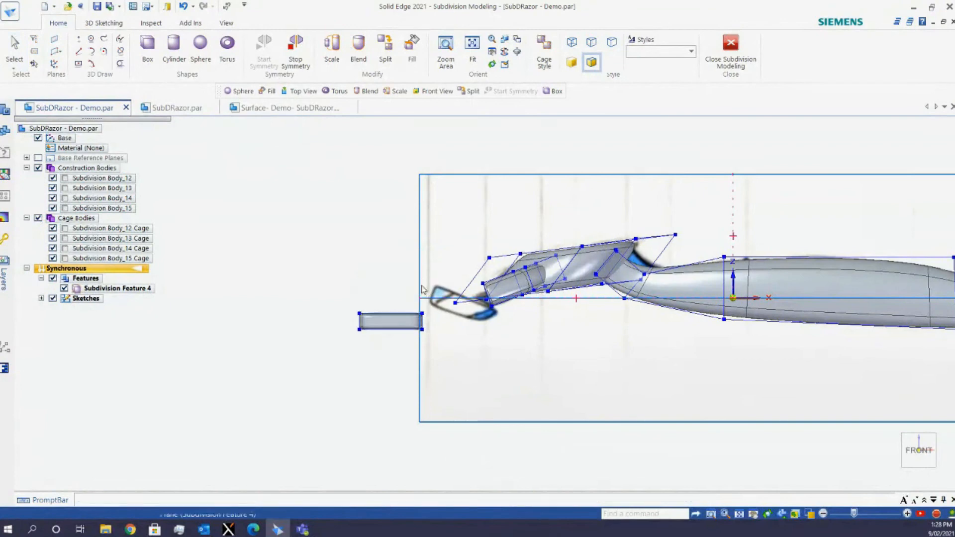
pyautogui.scroll(3, 409, 337)
pyautogui.press('Escape')
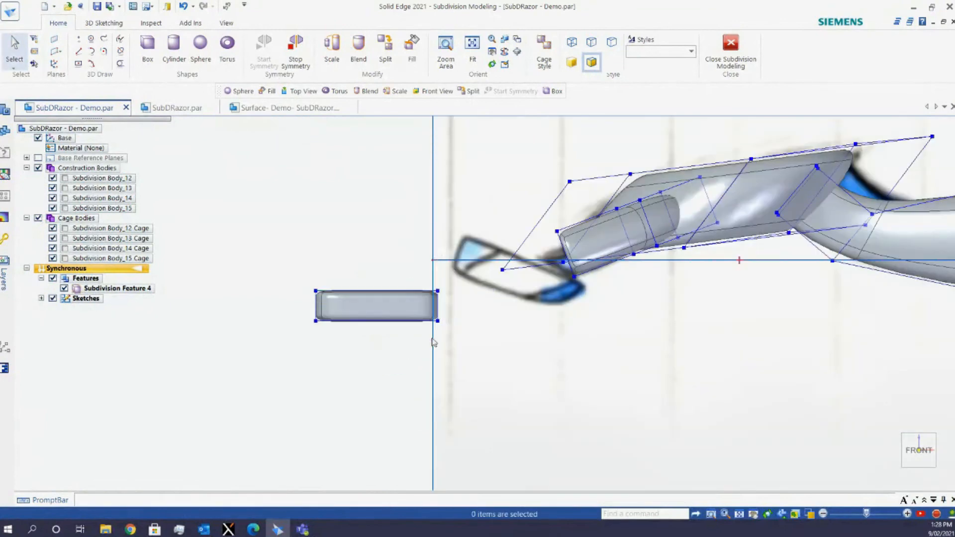
# Move the whole box cage so its upper corner meets the arm's lower blade-side corner, and rotate it about that corner toward the blade sketch's tilt
pyautogui.moveTo(289, 271); pyautogui.dragTo(461, 363)
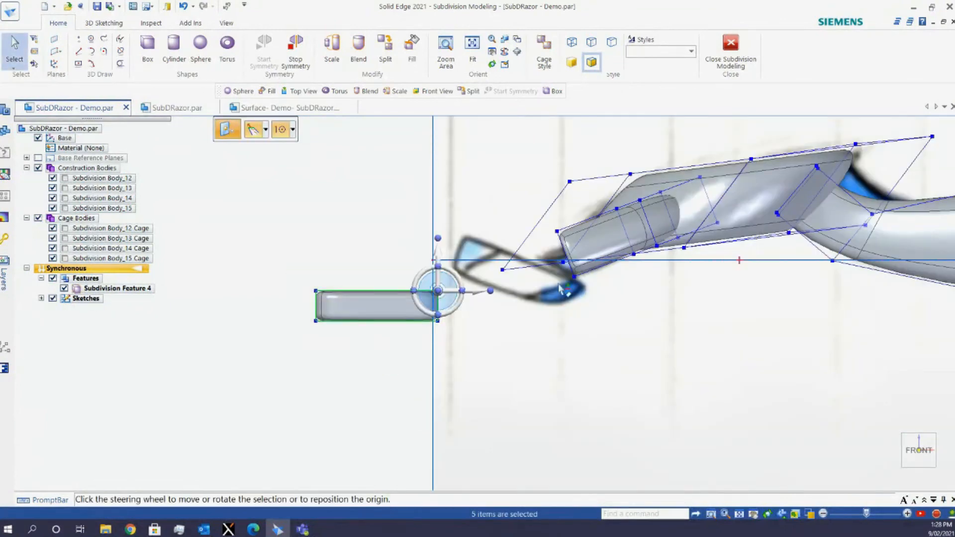
pyautogui.scroll(2, 558, 283)
pyautogui.click(380, 293)
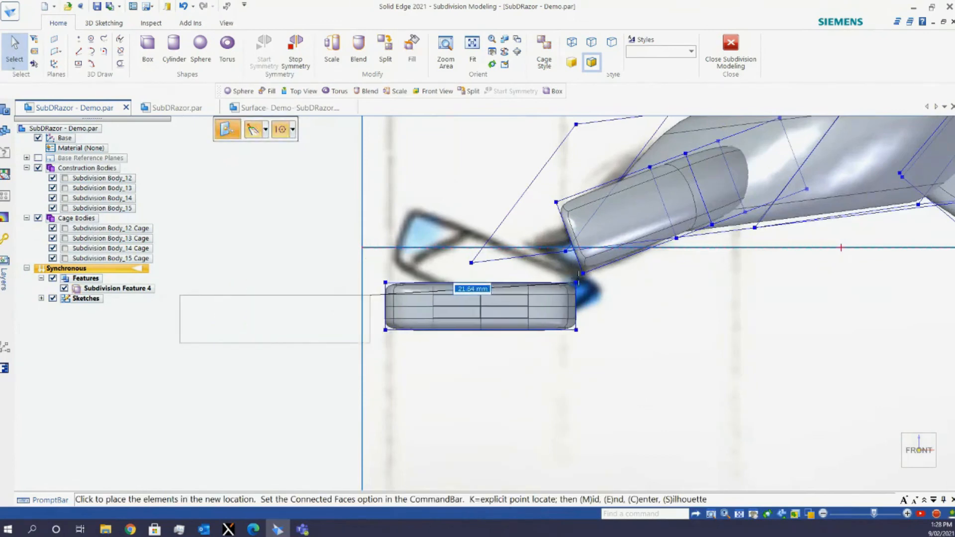
pyautogui.click(584, 273)
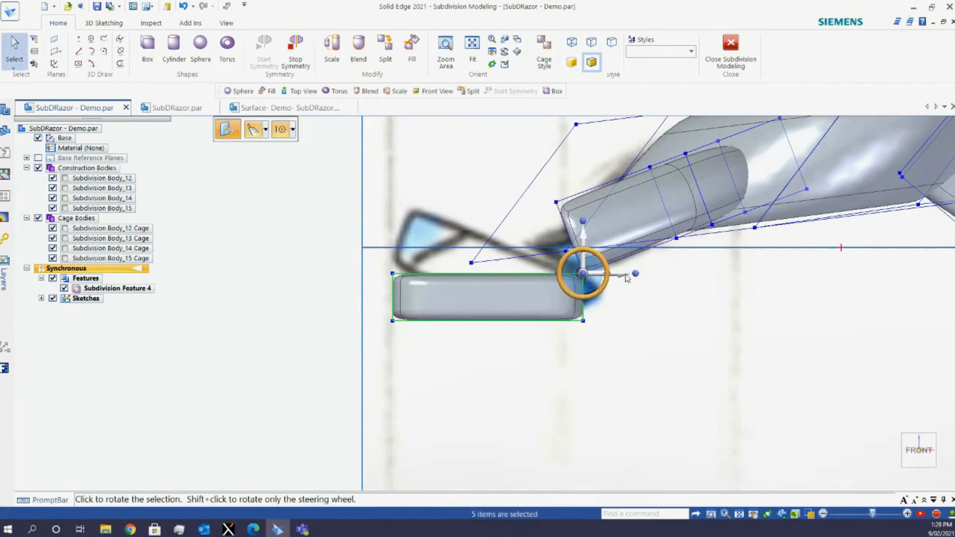
pyautogui.click(626, 278)
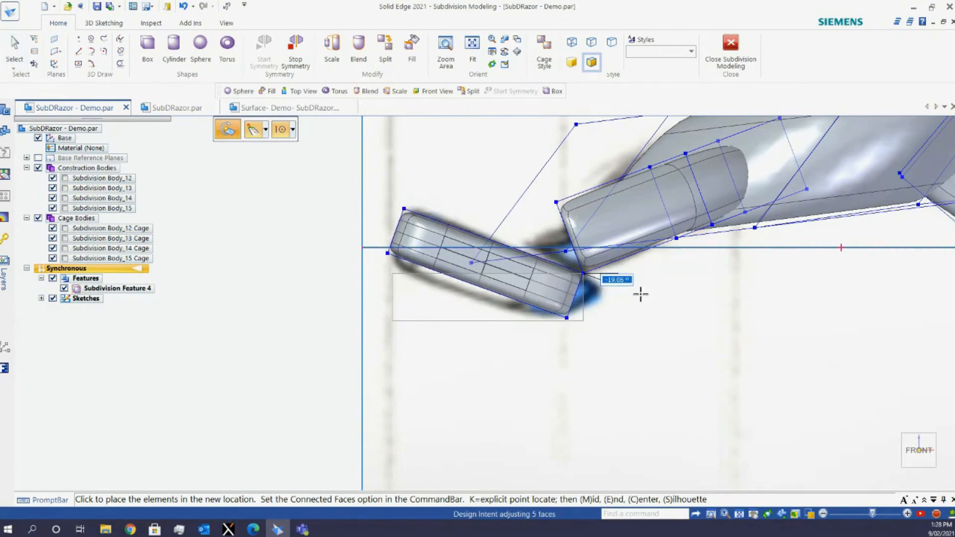
pyautogui.click(587, 333)
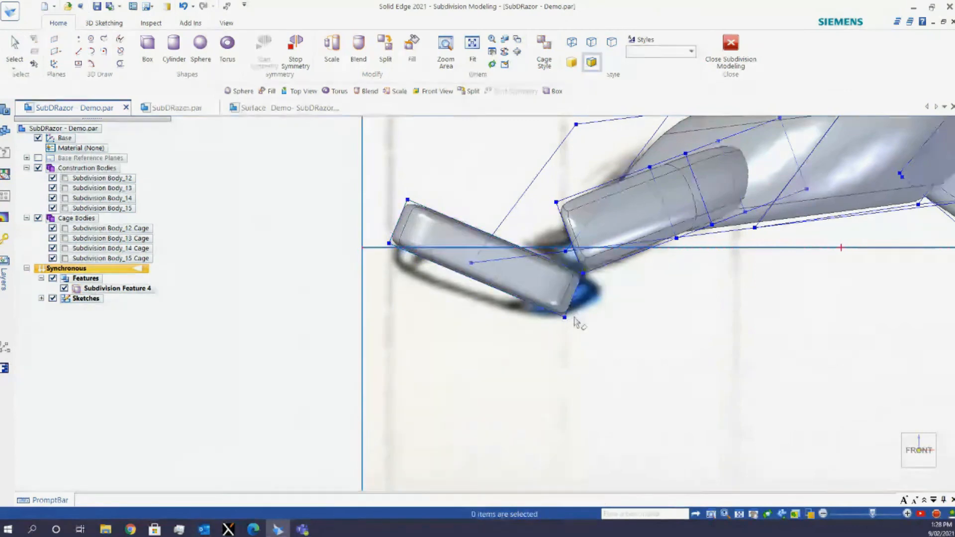
# Move the box cage's lower edge nearest the arm about 0.6 mm down onto the blade sketch, and clear the selection
pyautogui.scroll(3, 575, 319)
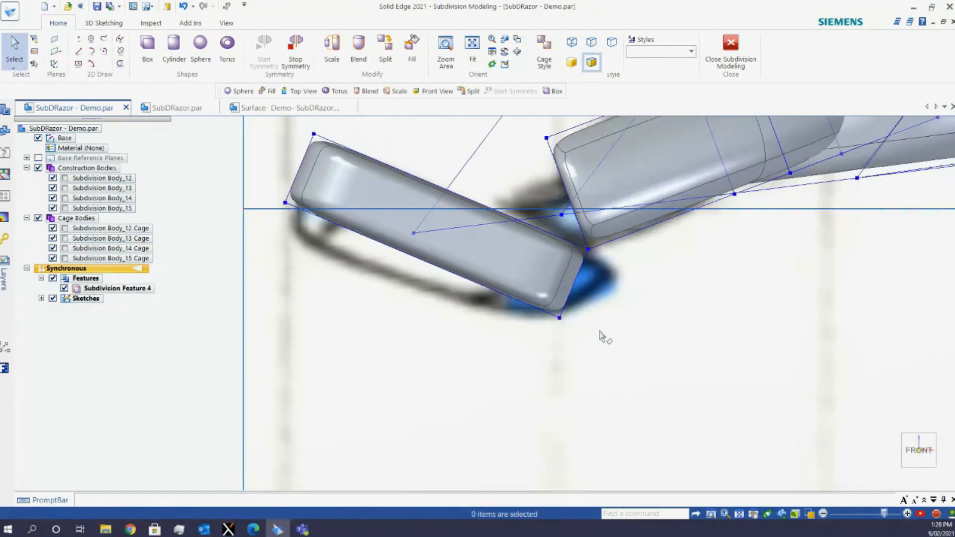
pyautogui.rightClick(558, 318)
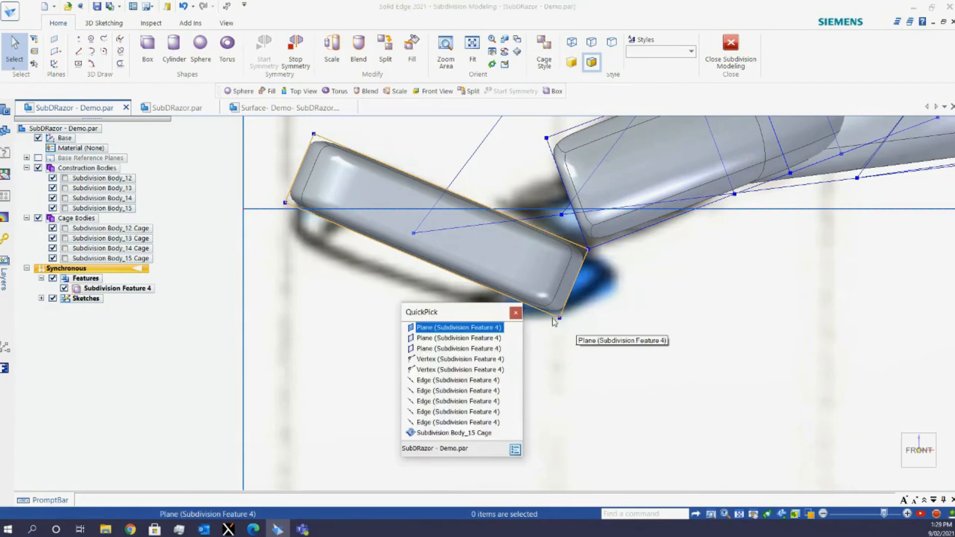
pyautogui.click(438, 385)
pyautogui.moveTo(604, 378); pyautogui.dragTo(570, 375, button='middle')
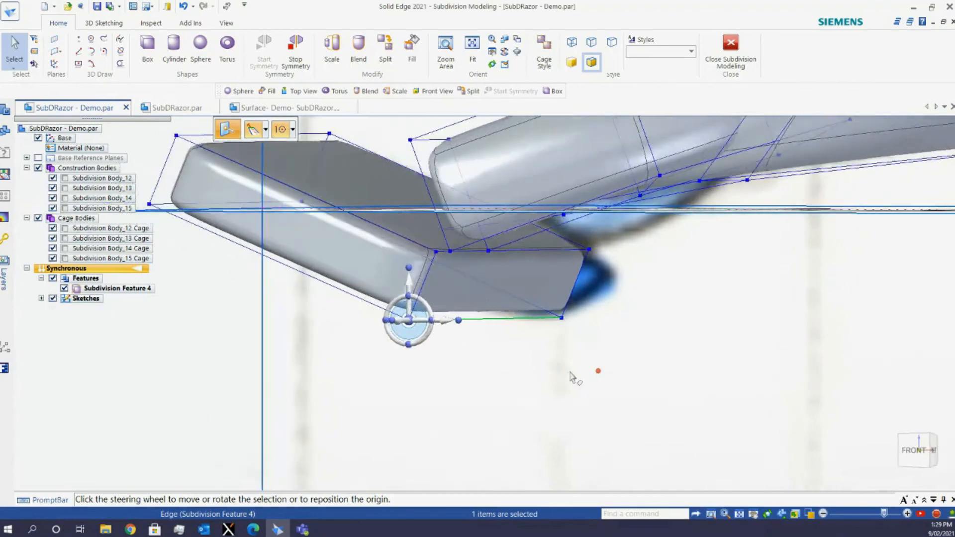
pyautogui.click(915, 452)
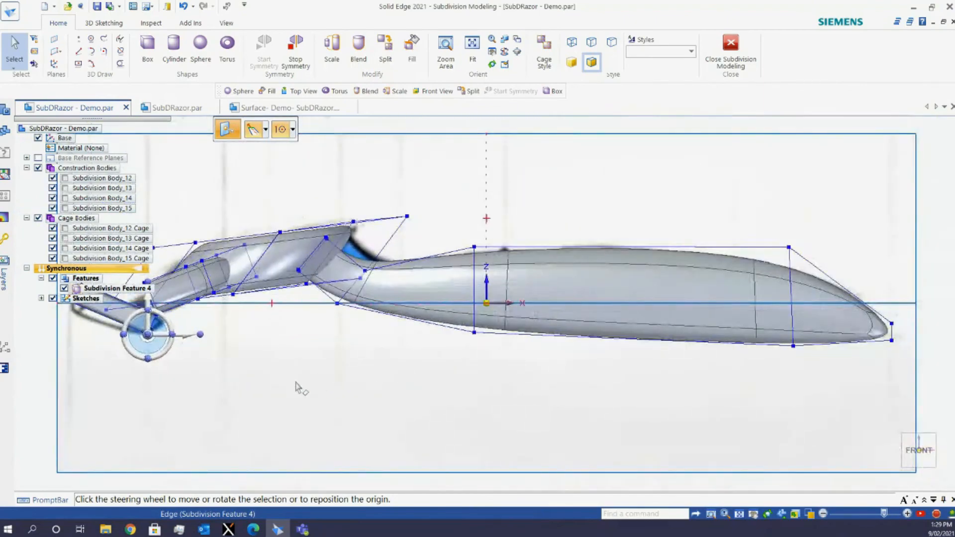
pyautogui.scroll(10, 297, 387)
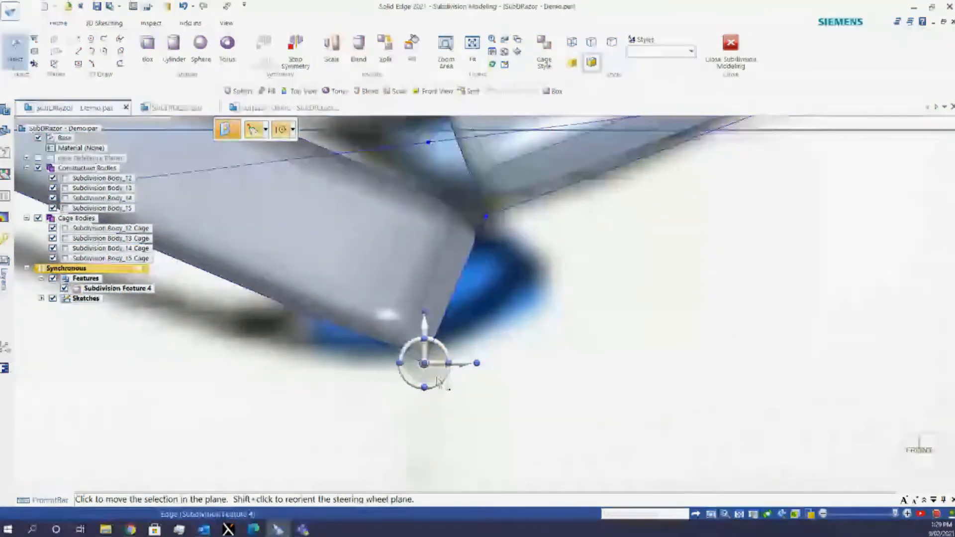
pyautogui.click(436, 361)
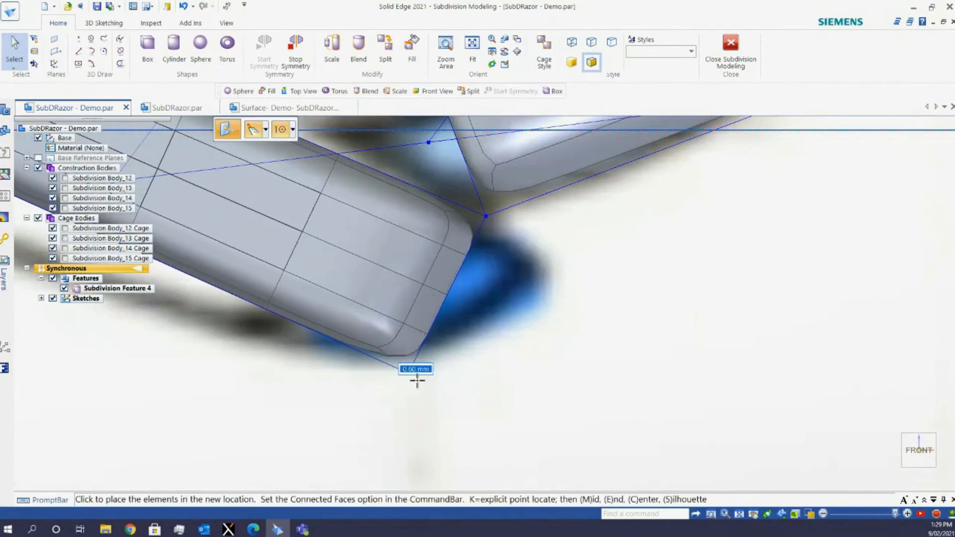
pyautogui.click(517, 314)
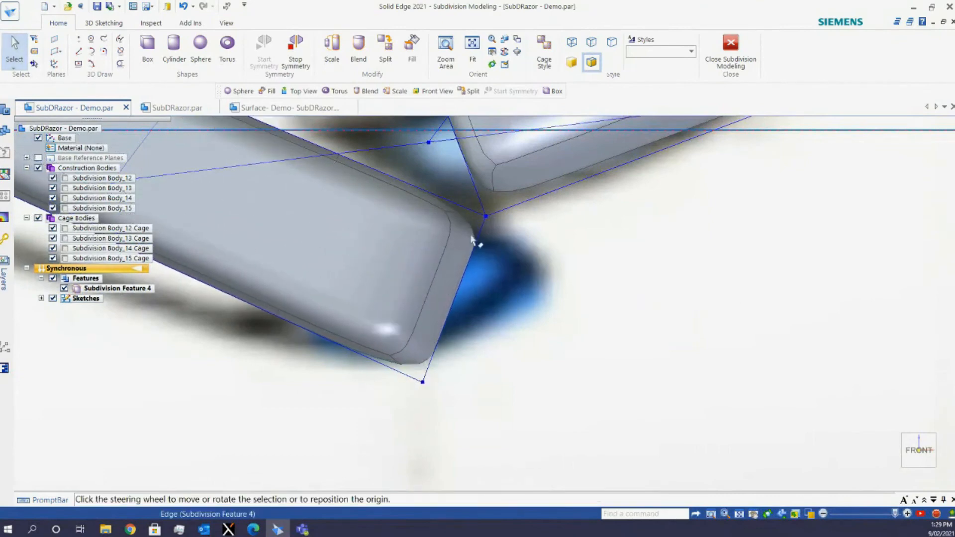
pyautogui.press('Escape')
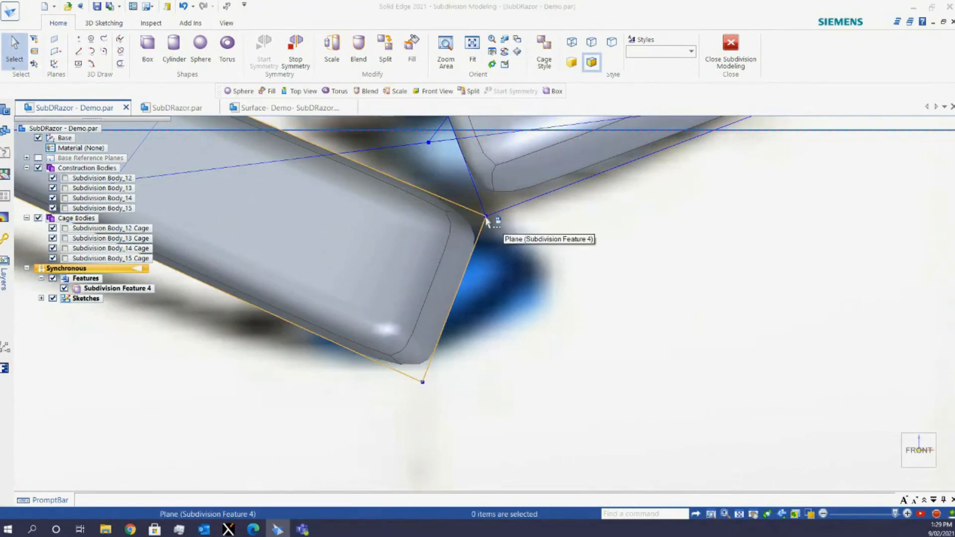
# Try moving the arm cage's lower blade-side edge out onto the blade sketch, and undo the move
pyautogui.rightClick(486, 218)
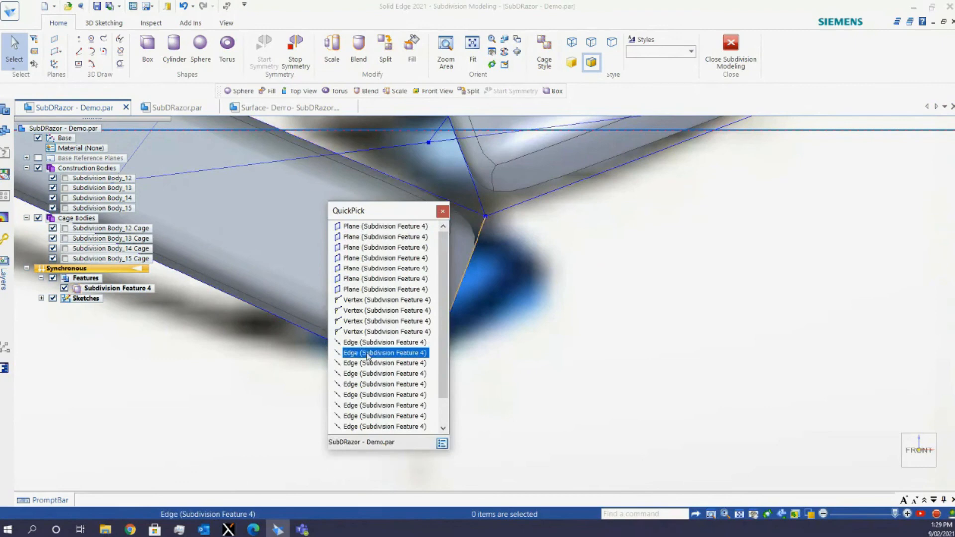
pyautogui.click(361, 407)
pyautogui.click(491, 230)
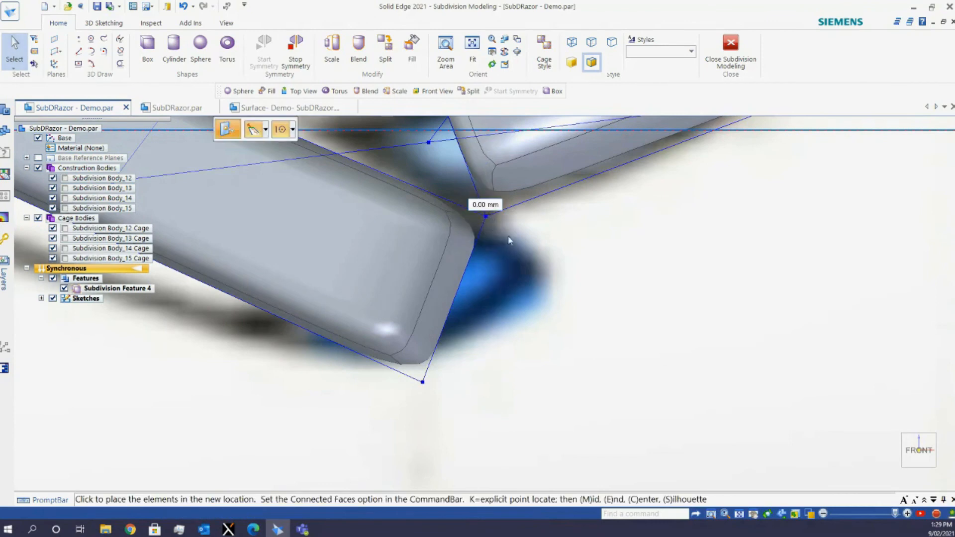
pyautogui.click(536, 258)
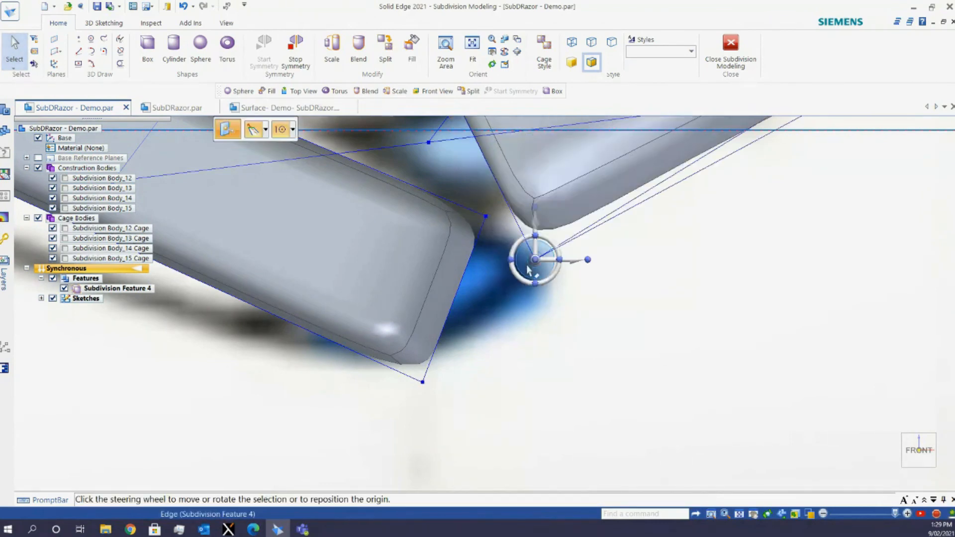
pyautogui.press('Escape')
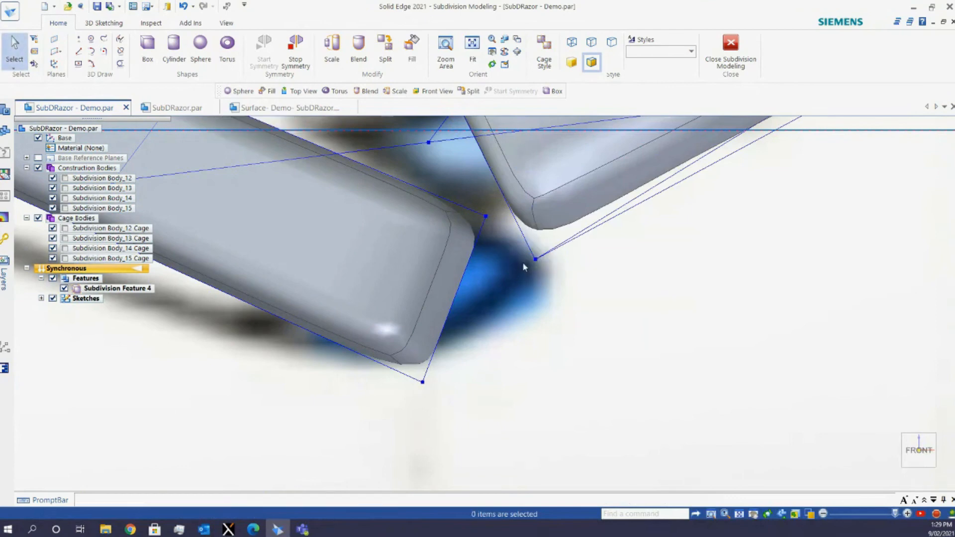
pyautogui.hotkey('ctrl', 'z')
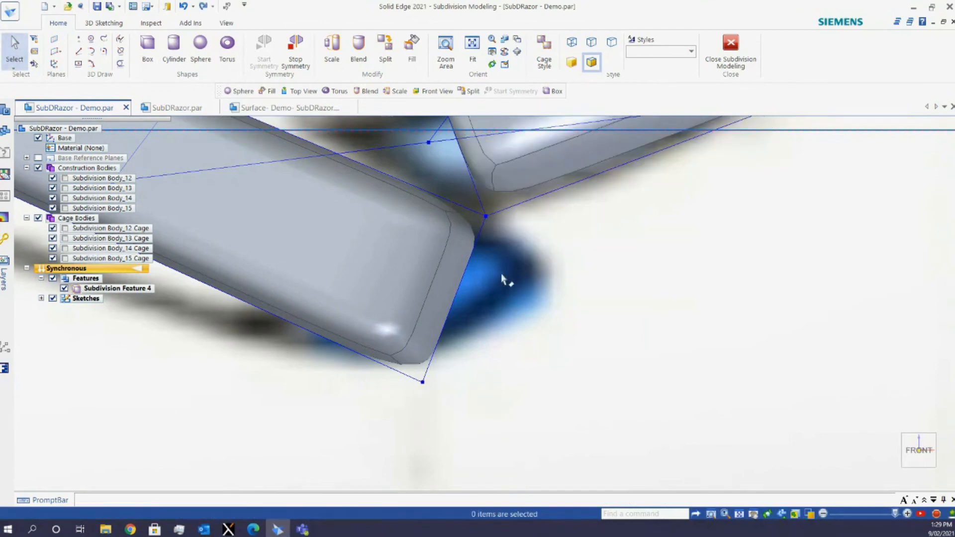
# Pull the box cage's upper edge nearest the arm outward about 3.8 mm to cover the blade sketch's tip, and clear the selection
pyautogui.rightClick(484, 217)
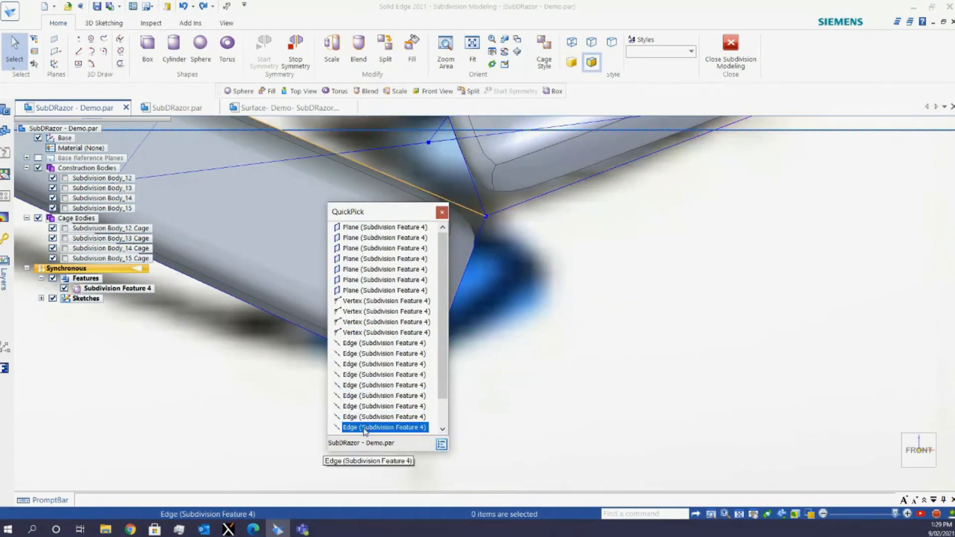
pyautogui.scroll(-1, 366, 431)
pyautogui.click(364, 406)
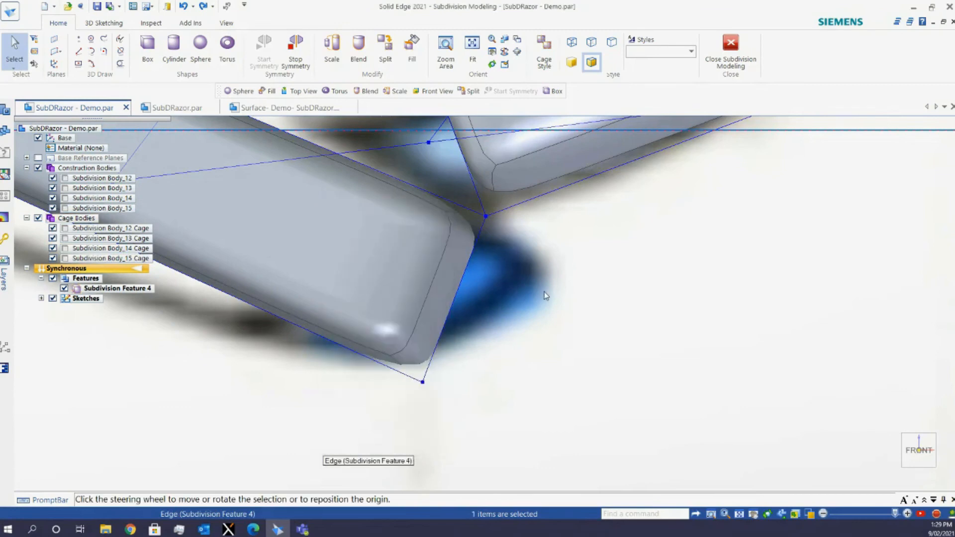
pyautogui.click(487, 222)
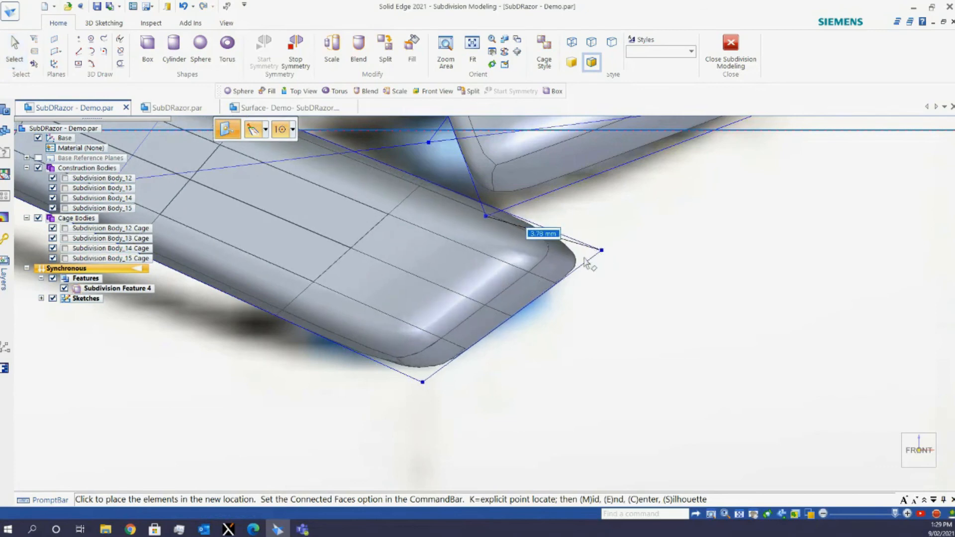
pyautogui.click(586, 263)
pyautogui.scroll(-3, 645, 294)
pyautogui.press('Escape')
pyautogui.scroll(-2, 596, 317)
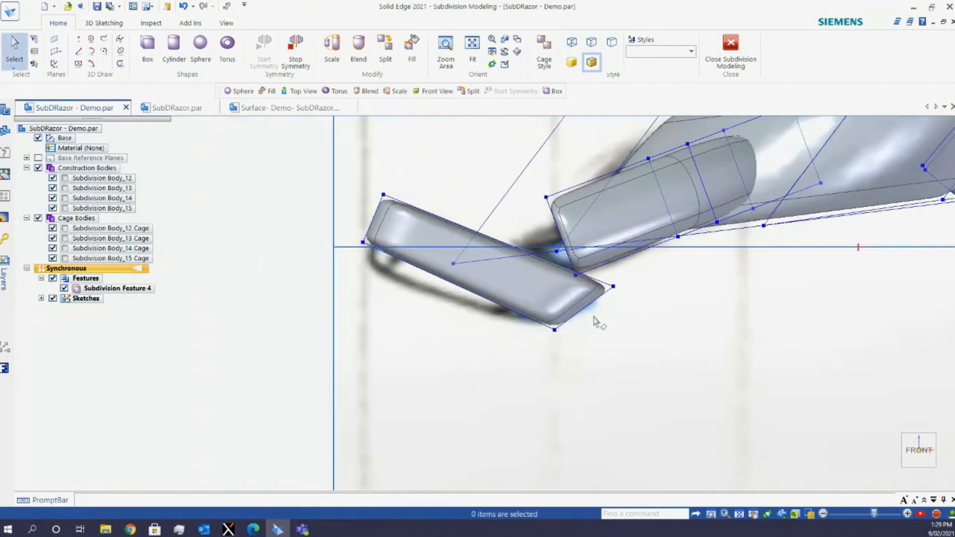
# Move the box cage's upper edge at the end away from the arm about 0.9 mm inward in the front view
pyautogui.scroll(3, 597, 313)
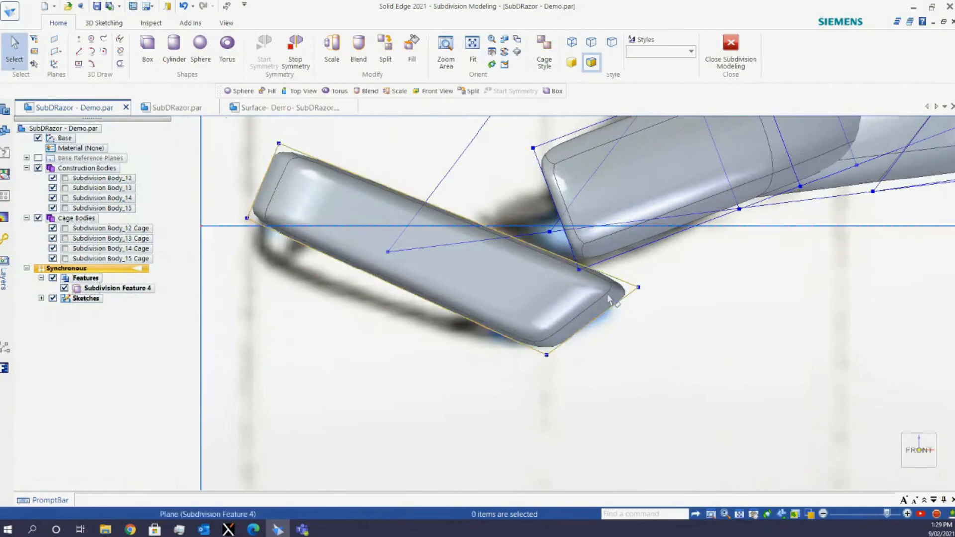
pyautogui.scroll(1, 609, 298)
pyautogui.scroll(-2, 485, 308)
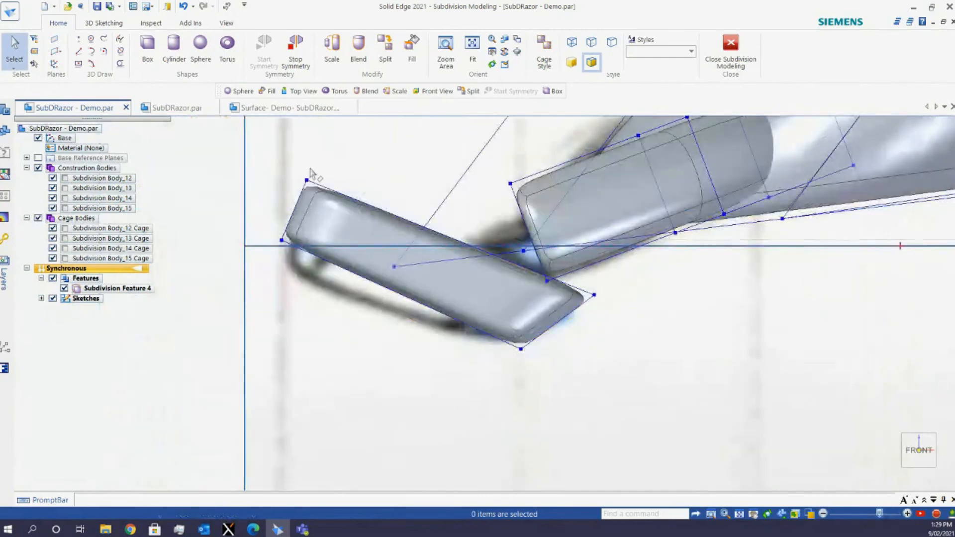
pyautogui.moveTo(299, 202); pyautogui.dragTo(328, 199, button='middle')
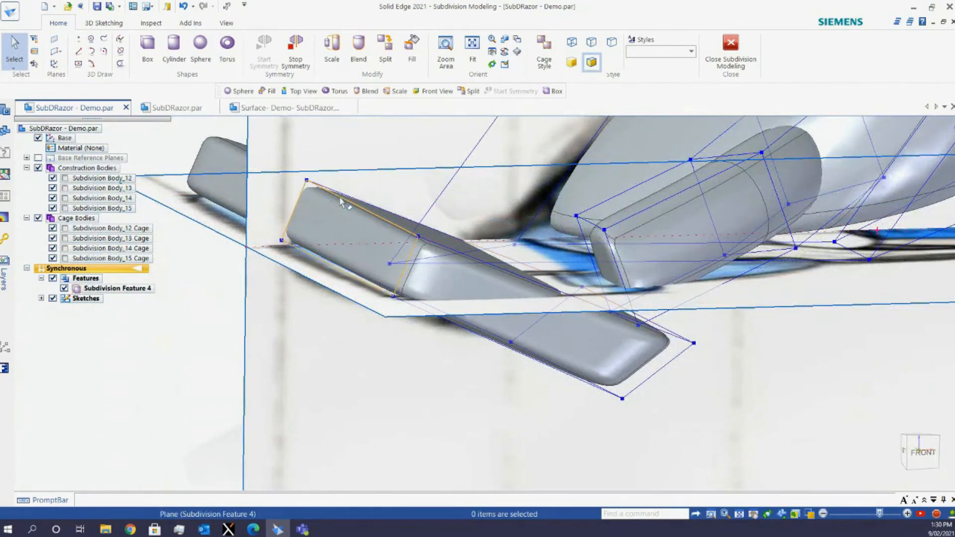
pyautogui.rightClick(341, 199)
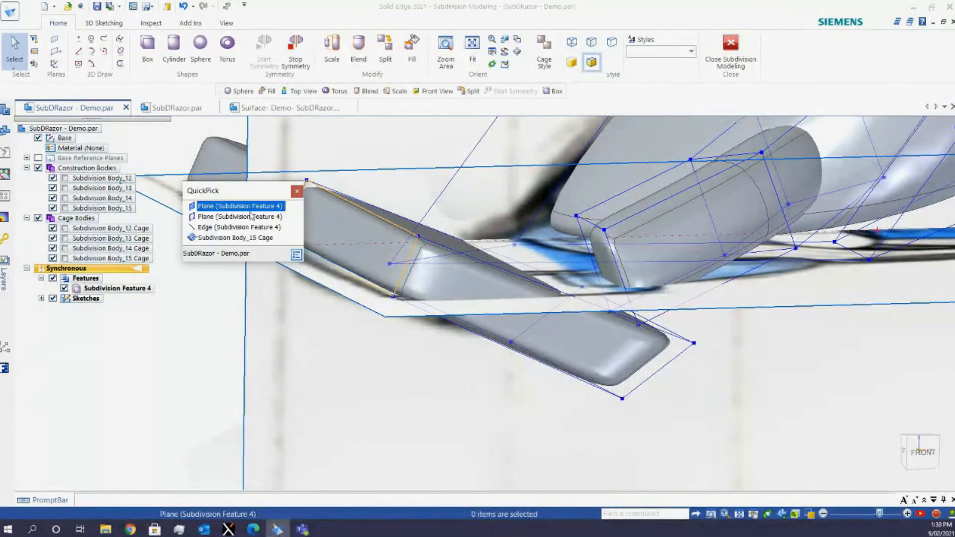
pyautogui.click(239, 227)
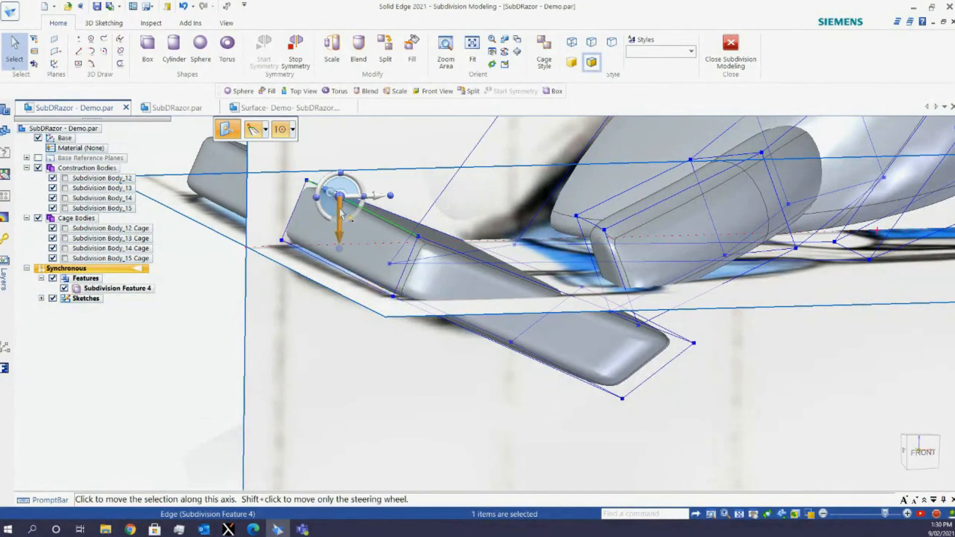
pyautogui.hotkey('ctrl', 'f')
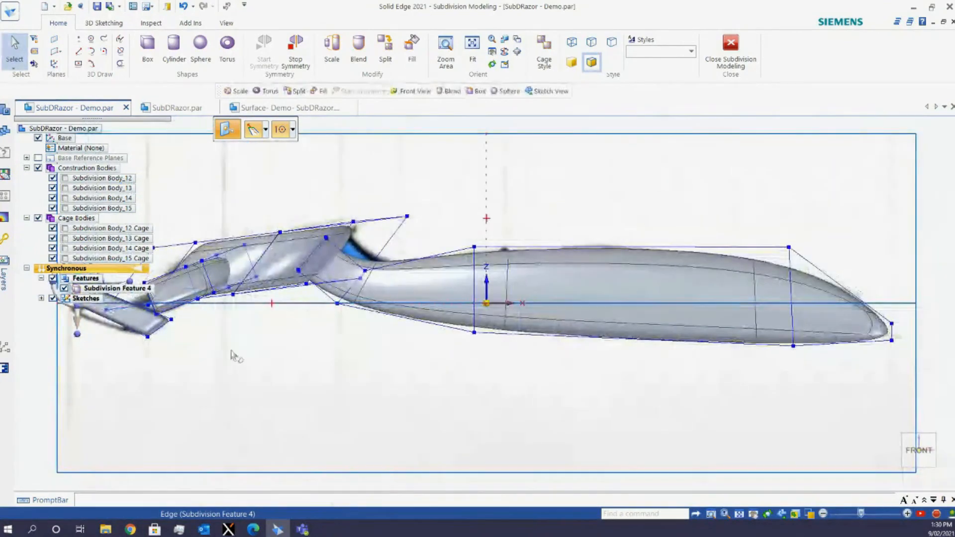
pyautogui.keyDown('shift'); pyautogui.moveTo(233, 356); pyautogui.dragTo(486, 345, button='middle'); pyautogui.keyUp('shift')
pyautogui.scroll(4, 313, 286)
pyautogui.scroll(2, 315, 289)
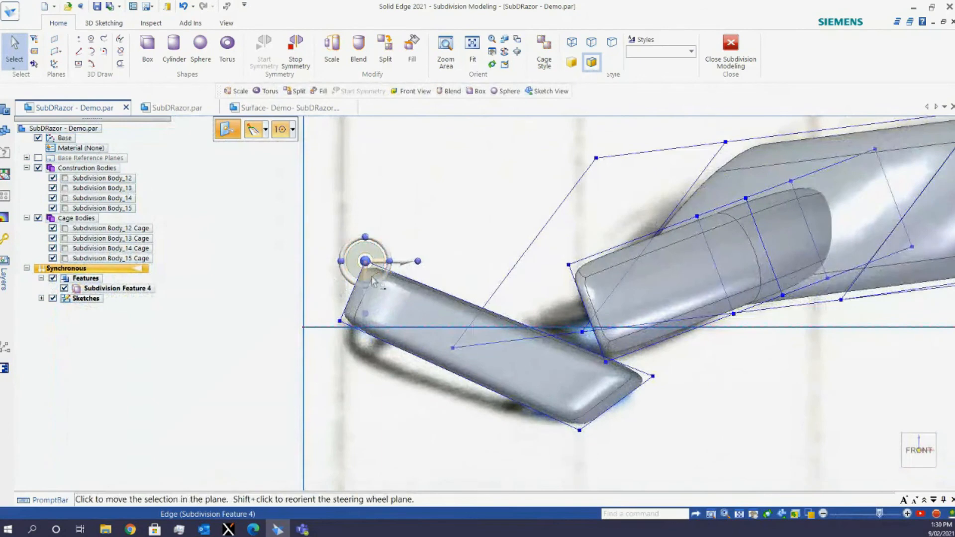
pyautogui.click(365, 262)
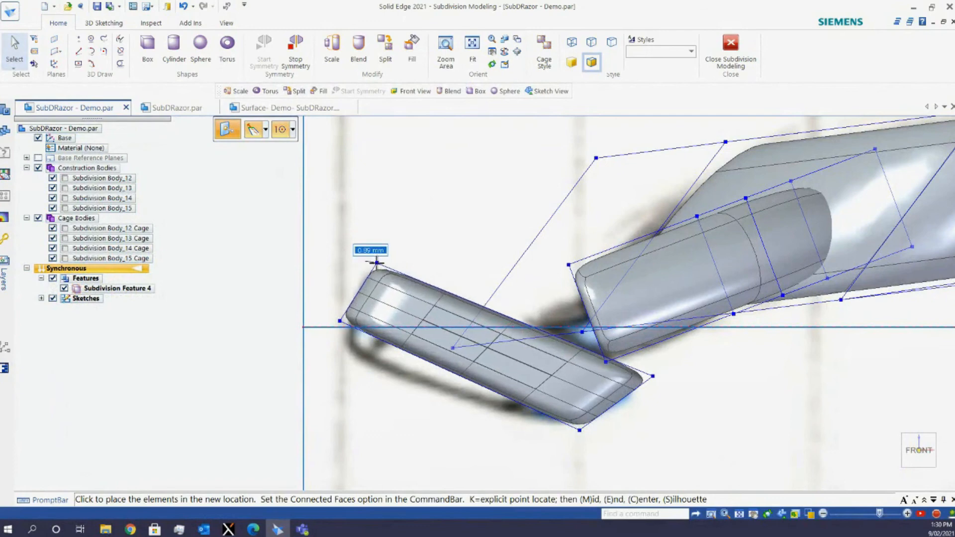
pyautogui.click(367, 293)
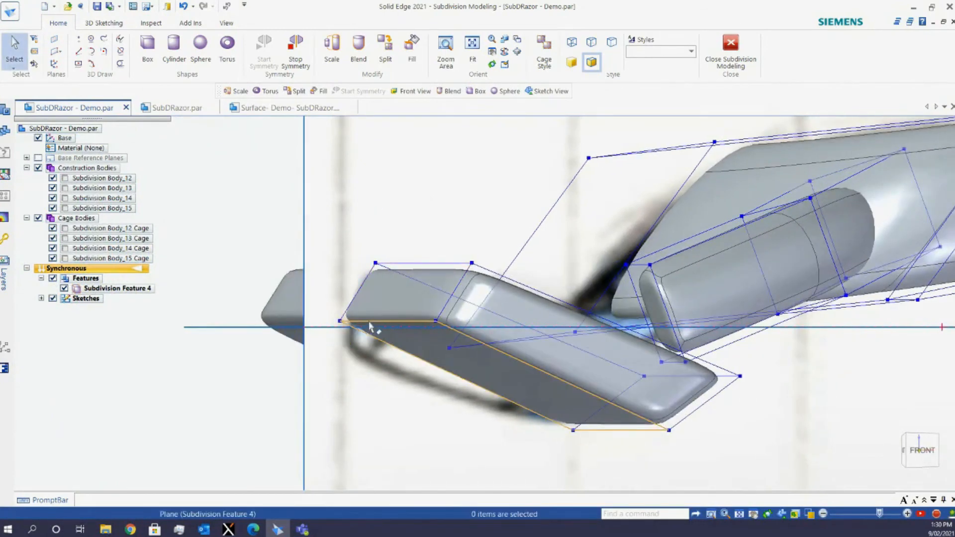
# Move the box cage's lower edge at the end away from the arm outward and down onto the blade sketch in the front view
pyautogui.rightClick(369, 324)
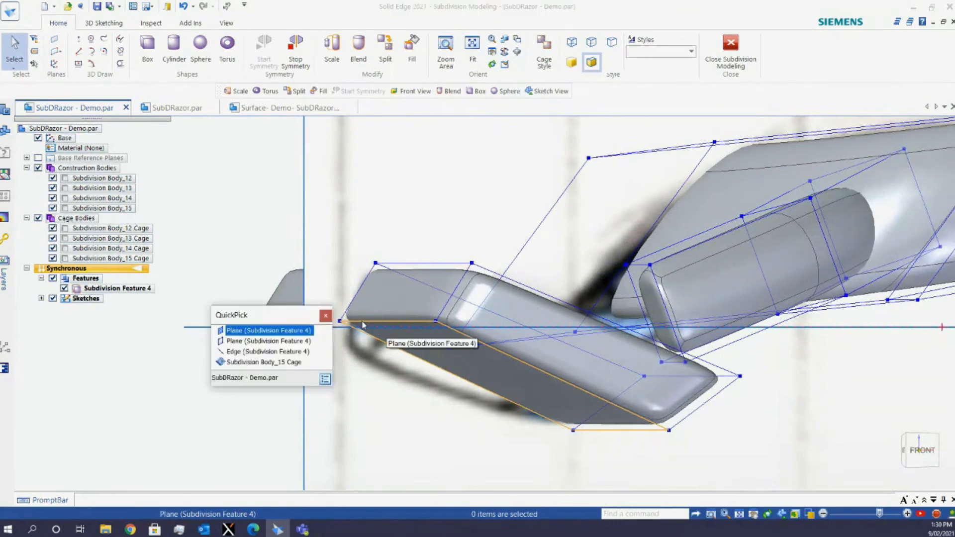
pyautogui.click(272, 354)
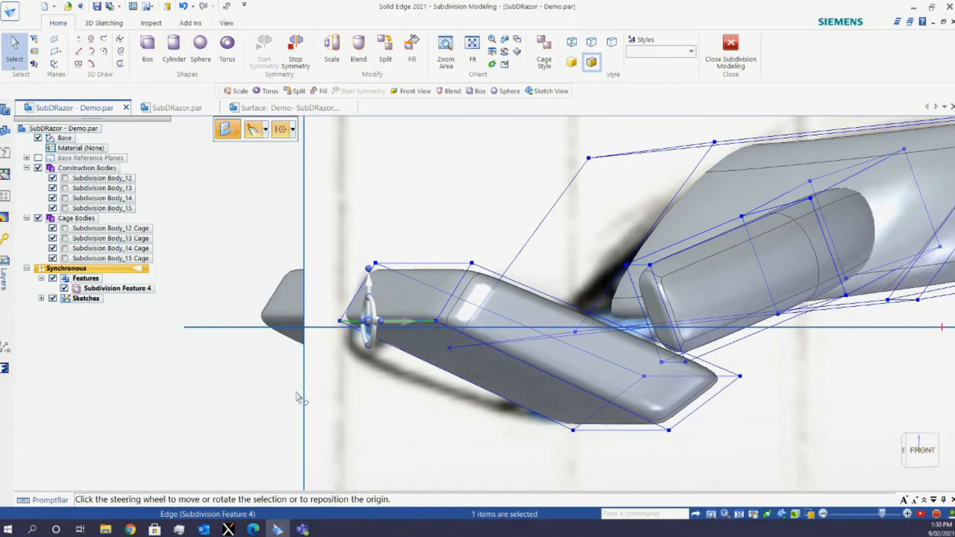
pyautogui.hotkey('ctrl', 'f')
pyautogui.press('Escape')
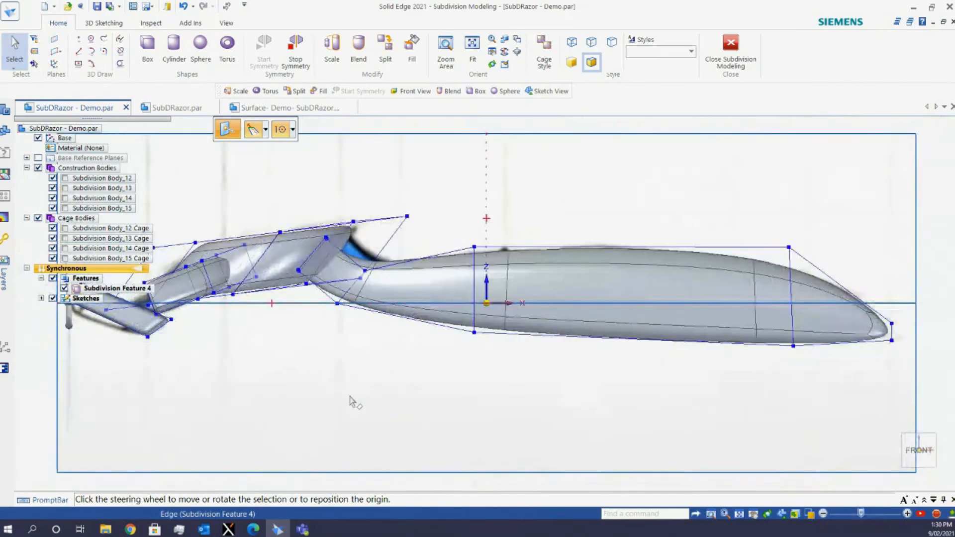
pyautogui.keyDown('shift'); pyautogui.moveTo(196, 382); pyautogui.dragTo(409, 382, button='middle'); pyautogui.keyUp('shift')
pyautogui.scroll(3, 255, 351)
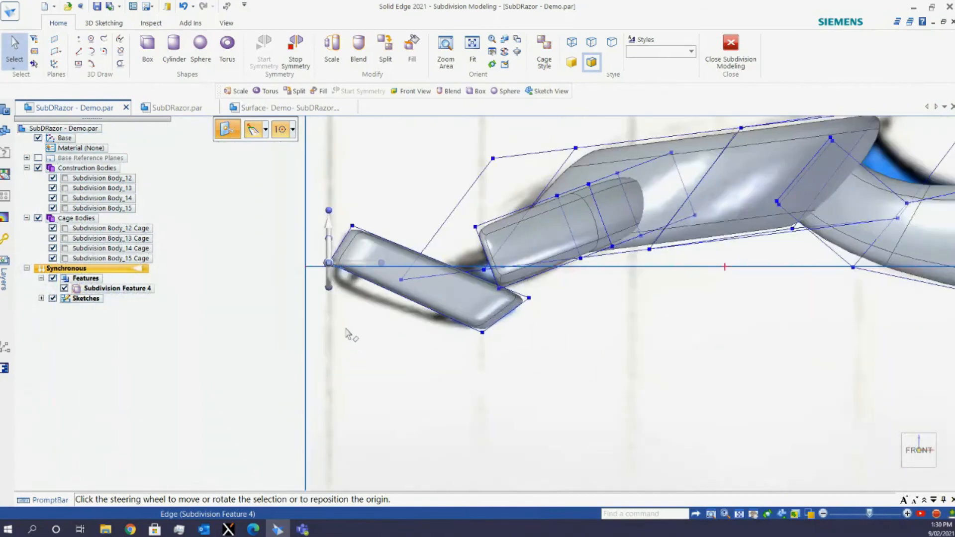
pyautogui.moveTo(344, 326); pyautogui.dragTo(382, 324, button='middle')
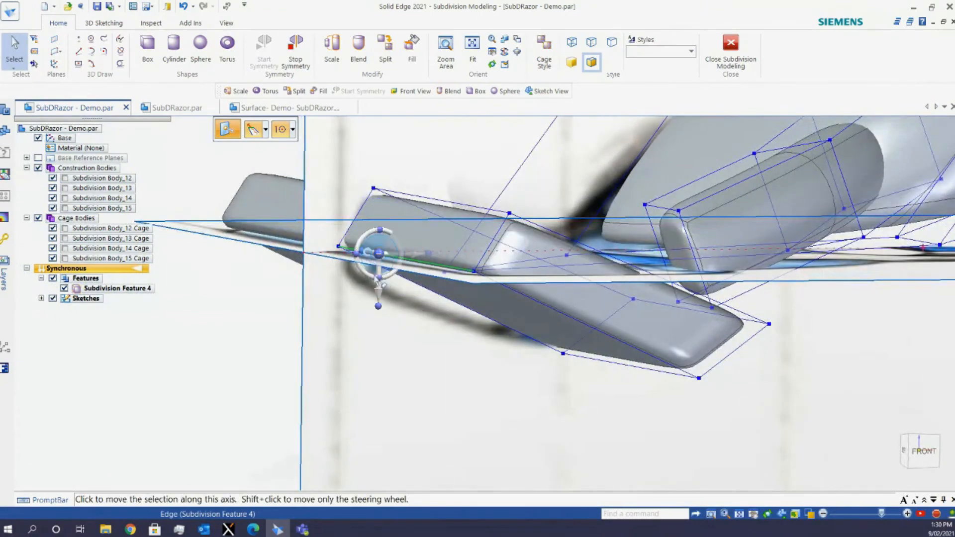
pyautogui.hotkey('ctrl', 'f')
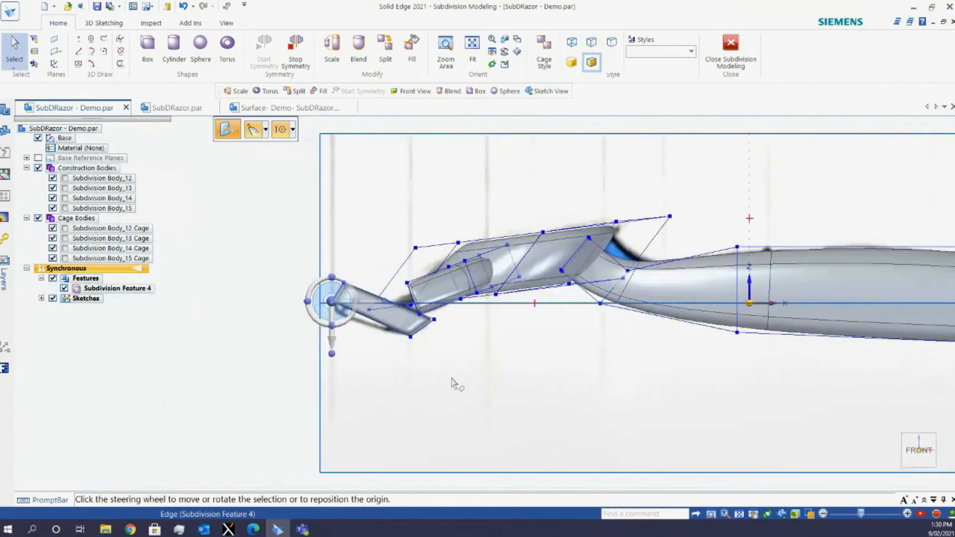
pyautogui.click(348, 241)
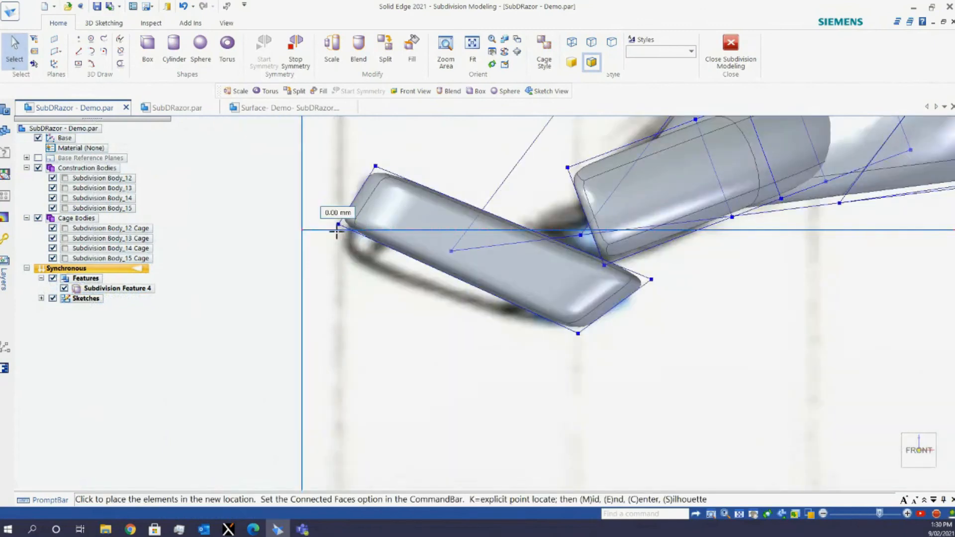
pyautogui.click(329, 258)
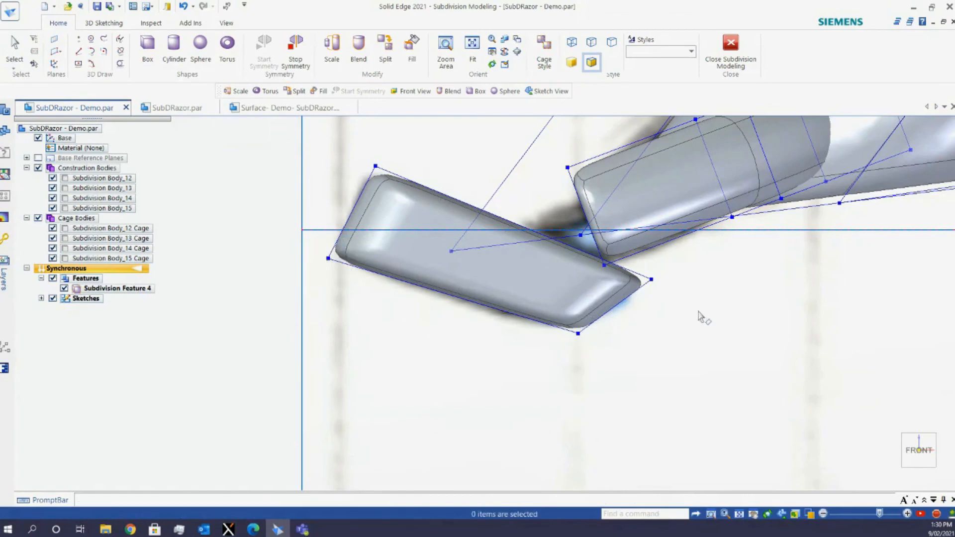
# Move the arm cage's upper blade-side edge onto the blade box's upper face in the front view, and clear the selection
pyautogui.moveTo(663, 307); pyautogui.dragTo(556, 268, button='middle')
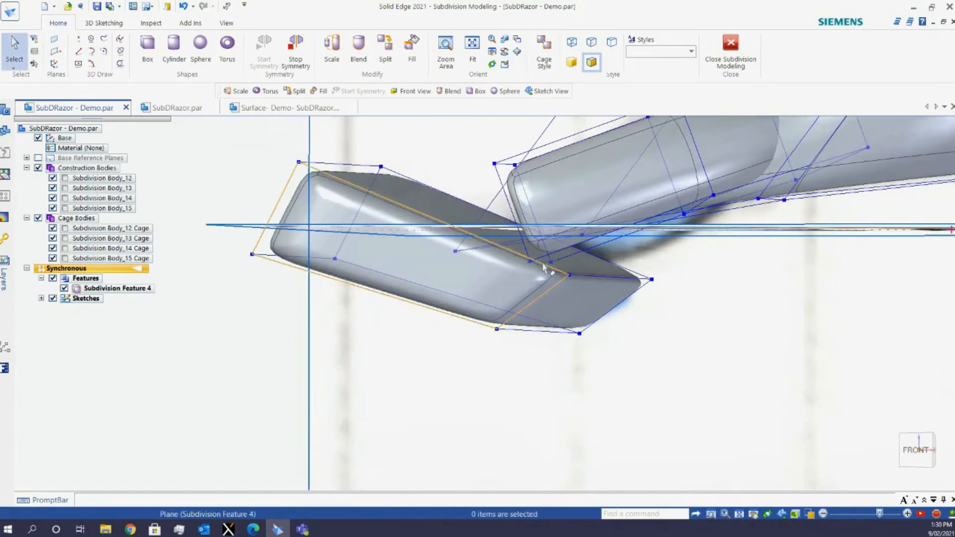
pyautogui.scroll(3, 553, 269)
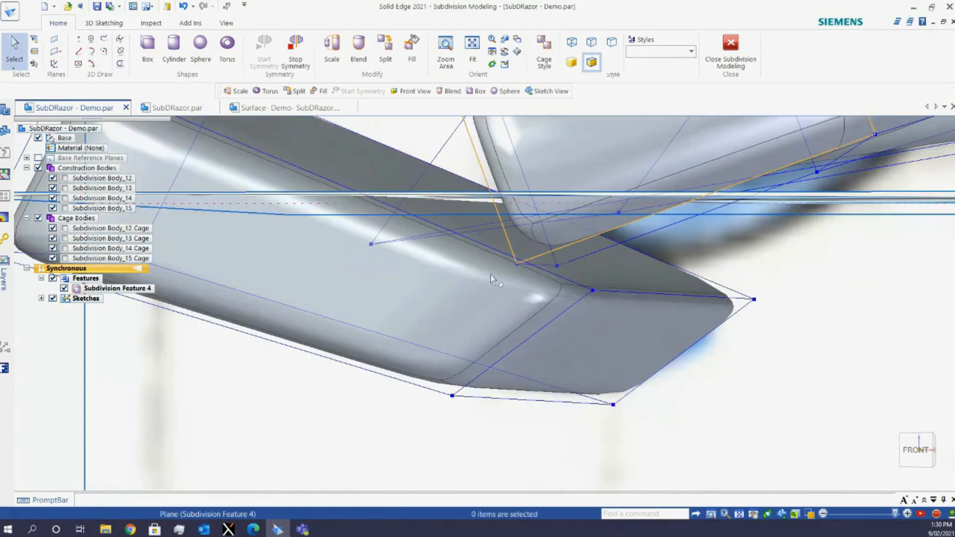
pyautogui.scroll(-6, 547, 270)
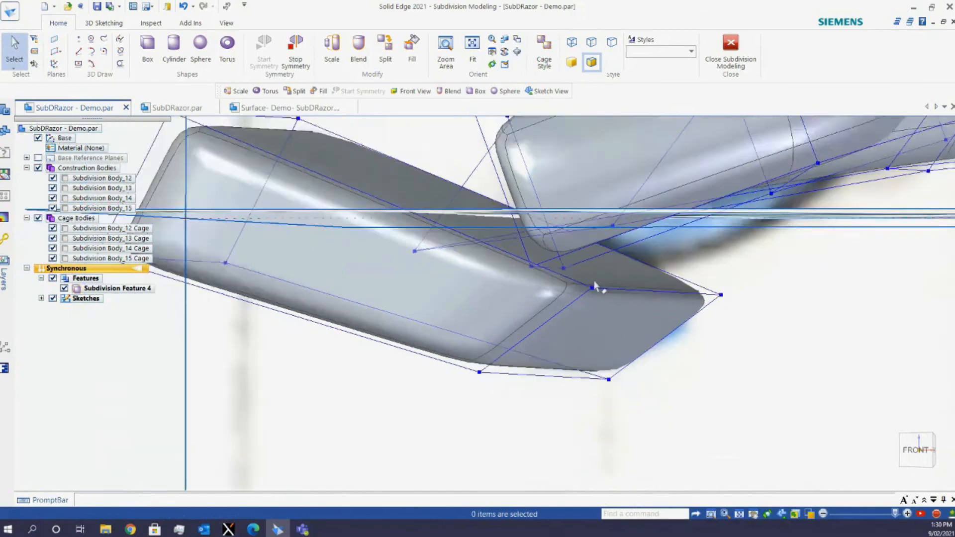
pyautogui.moveTo(566, 267); pyautogui.dragTo(587, 267, button='middle')
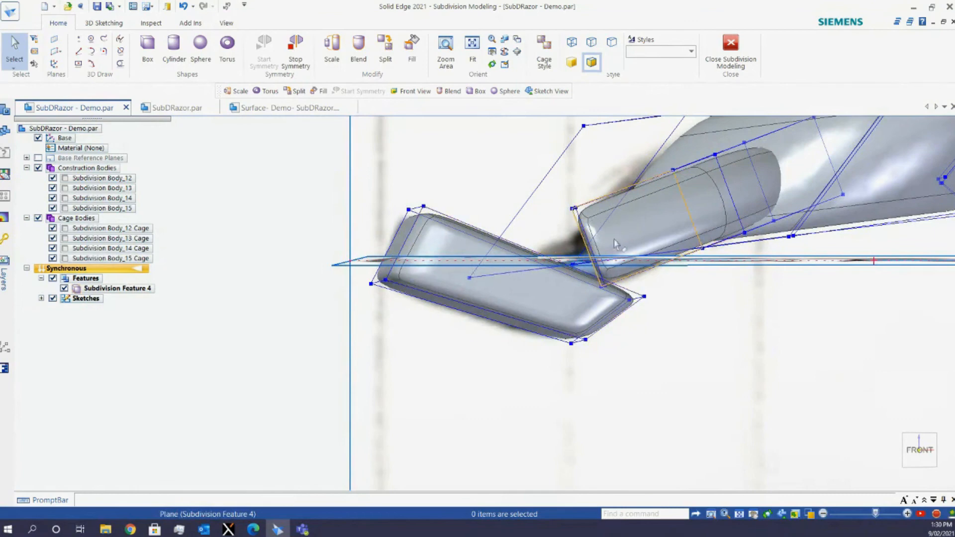
pyautogui.scroll(5, 552, 234)
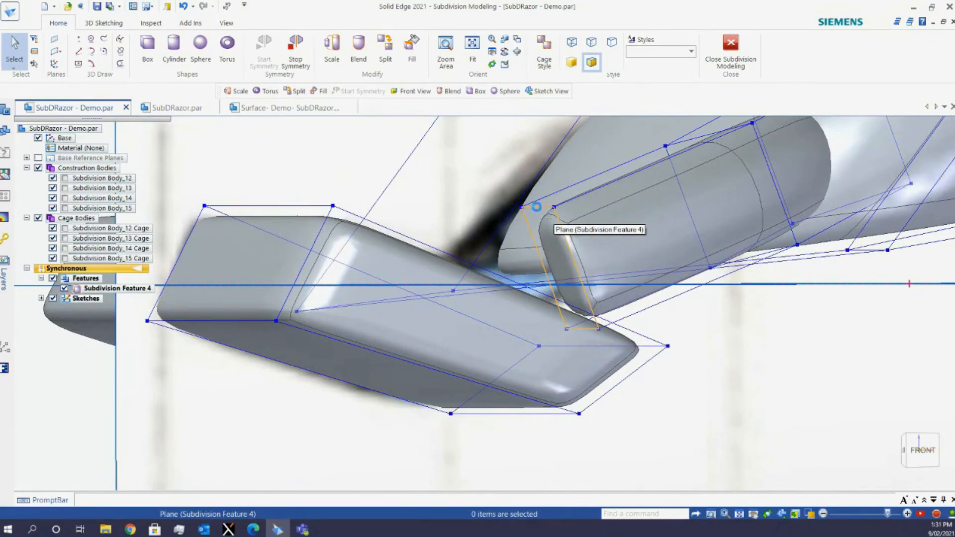
pyautogui.rightClick(536, 206)
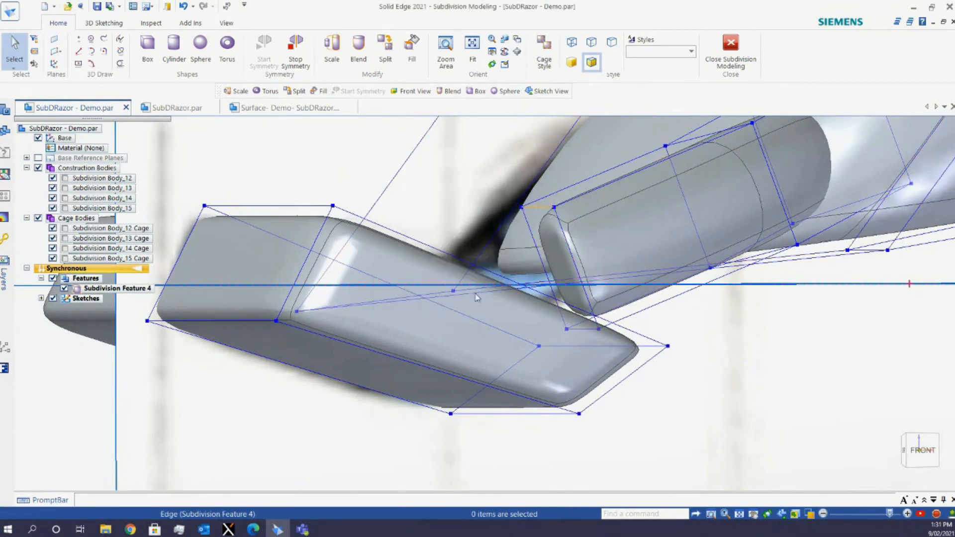
pyautogui.click(476, 298)
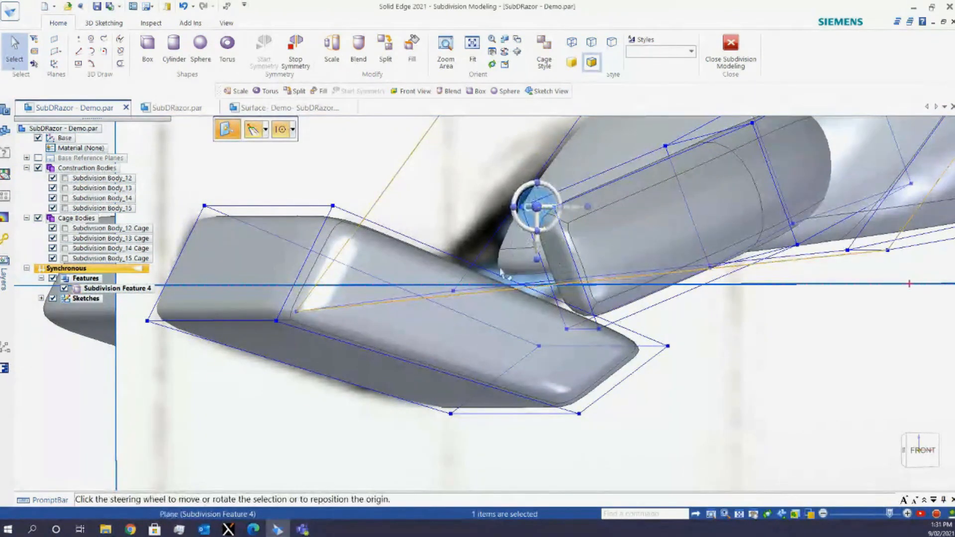
pyautogui.hotkey('ctrl', 'f')
pyautogui.keyDown('shift'); pyautogui.moveTo(270, 324); pyautogui.dragTo(432, 324, button='middle'); pyautogui.keyUp('shift')
pyautogui.scroll(6, 318, 304)
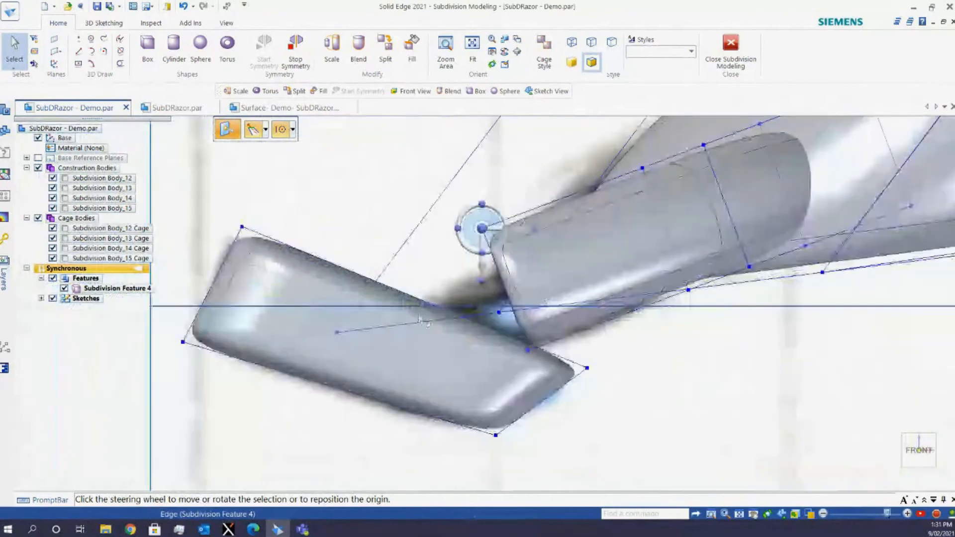
pyautogui.click(472, 240)
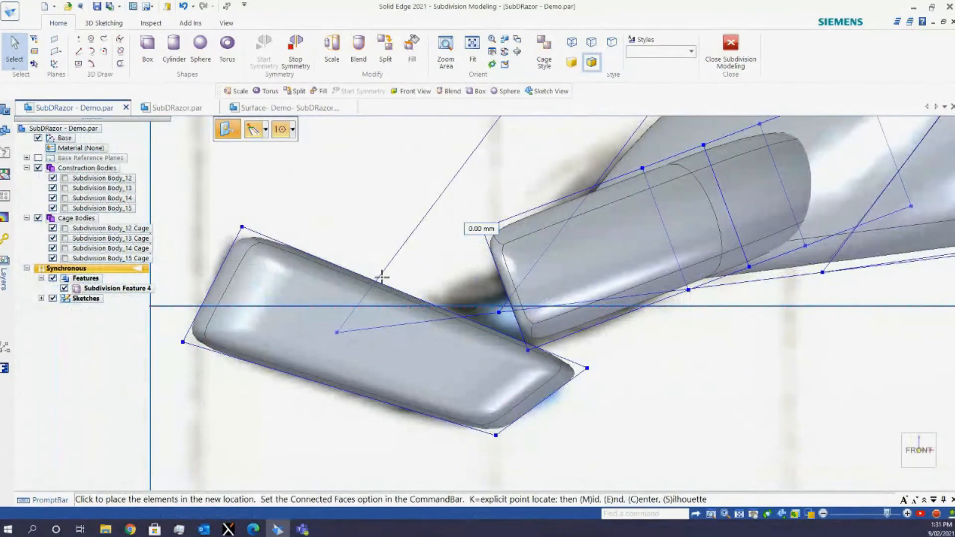
pyautogui.click(372, 285)
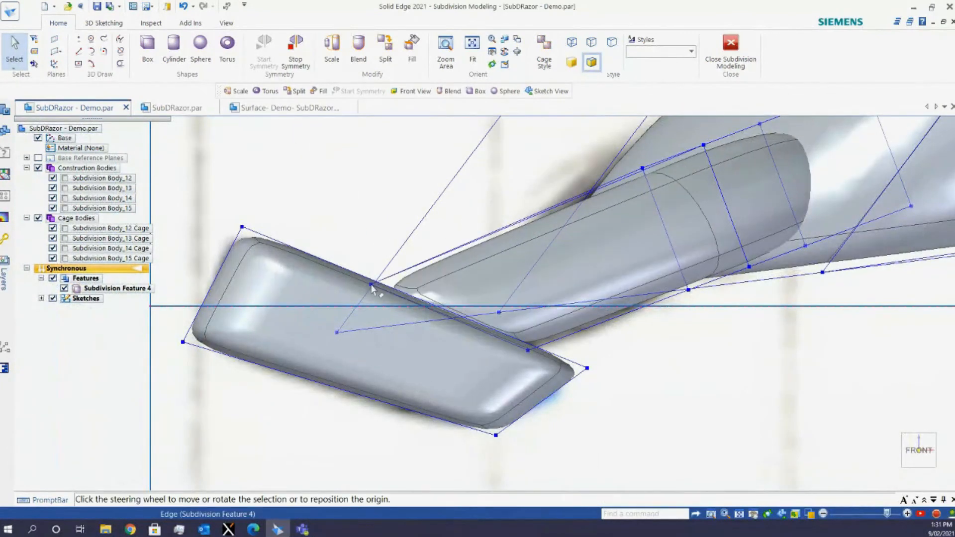
pyautogui.click(374, 231)
pyautogui.scroll(-4, 431, 299)
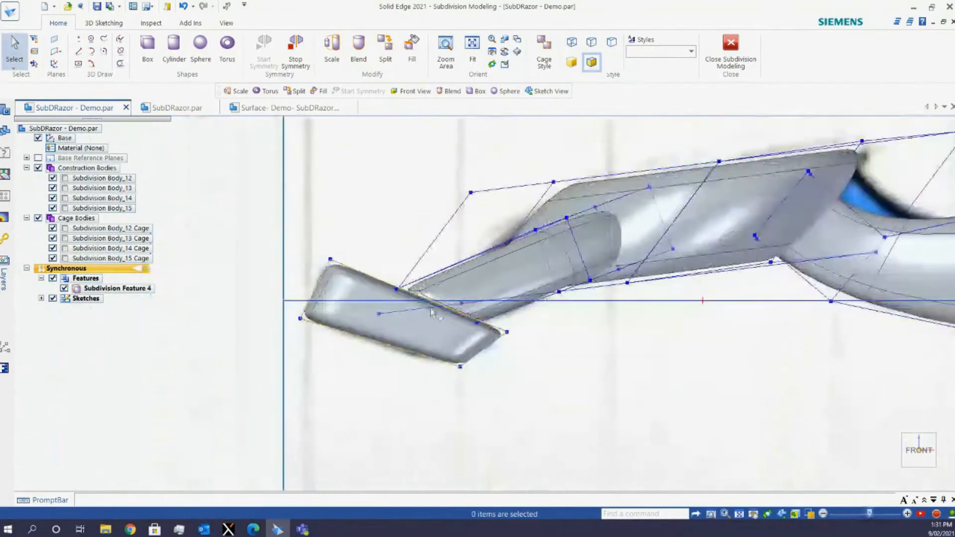
# Examine how the arm meets the blade cartridge from above, in front and below
pyautogui.moveTo(437, 305)
pyautogui.mouseDown(button='middle')
pyautogui.moveTo(443, 358)
pyautogui.moveTo(431, 320)
pyautogui.moveTo(439, 298)
pyautogui.mouseUp(button='middle')
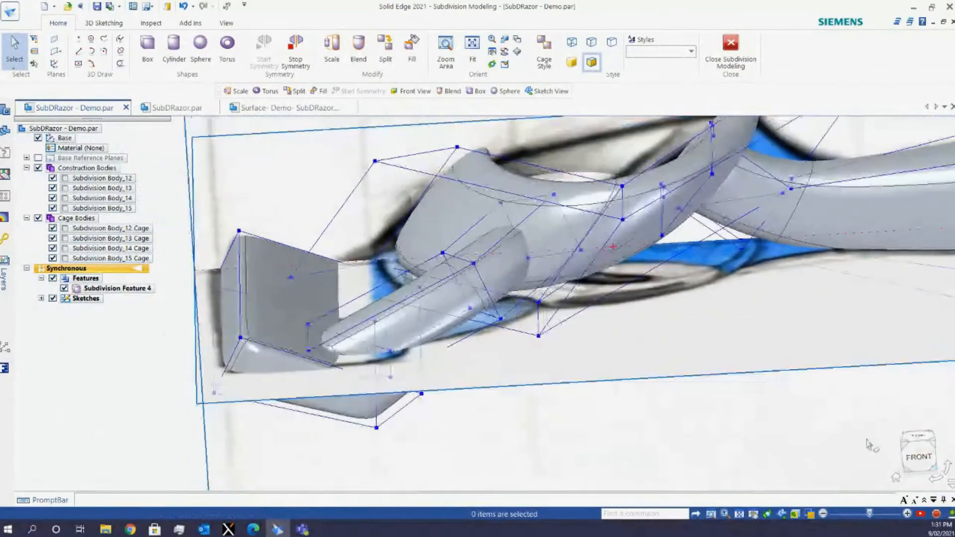
pyautogui.click(920, 437)
pyautogui.moveTo(372, 338); pyautogui.dragTo(367, 280, button='middle')
pyautogui.scroll(8, 338, 277)
pyautogui.scroll(-9, 354, 309)
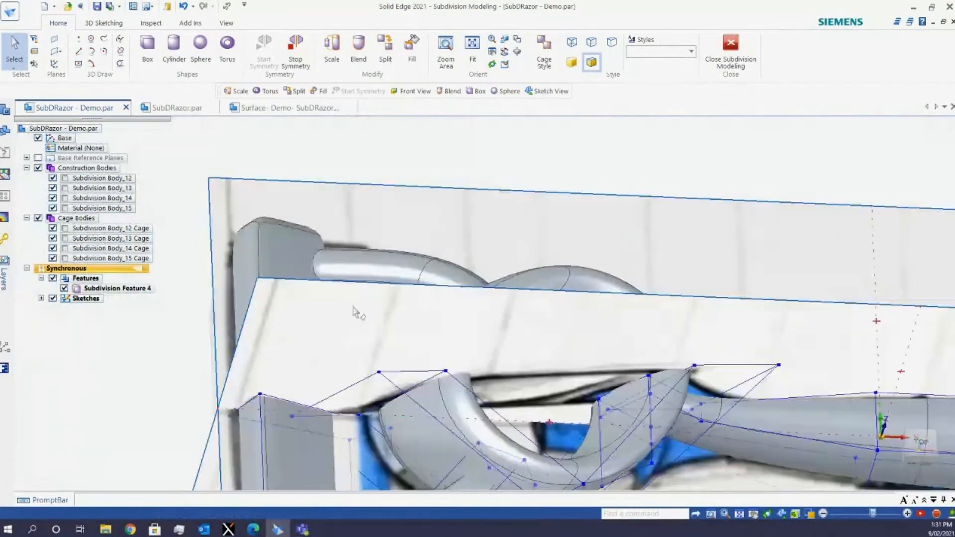
pyautogui.moveTo(360, 326); pyautogui.dragTo(367, 271, button='middle')
pyautogui.scroll(10, 367, 352)
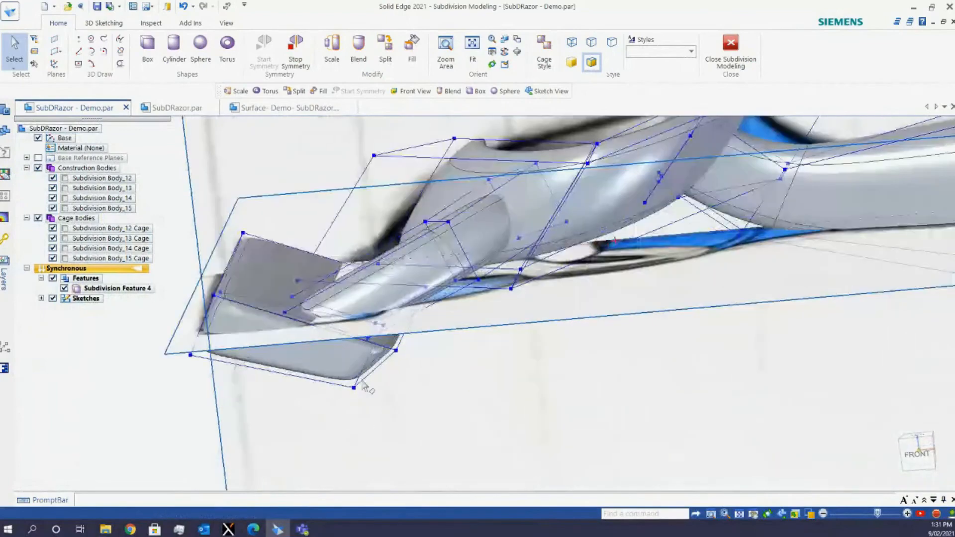
pyautogui.moveTo(338, 364); pyautogui.dragTo(414, 382, button='middle')
pyautogui.scroll(-5, 398, 334)
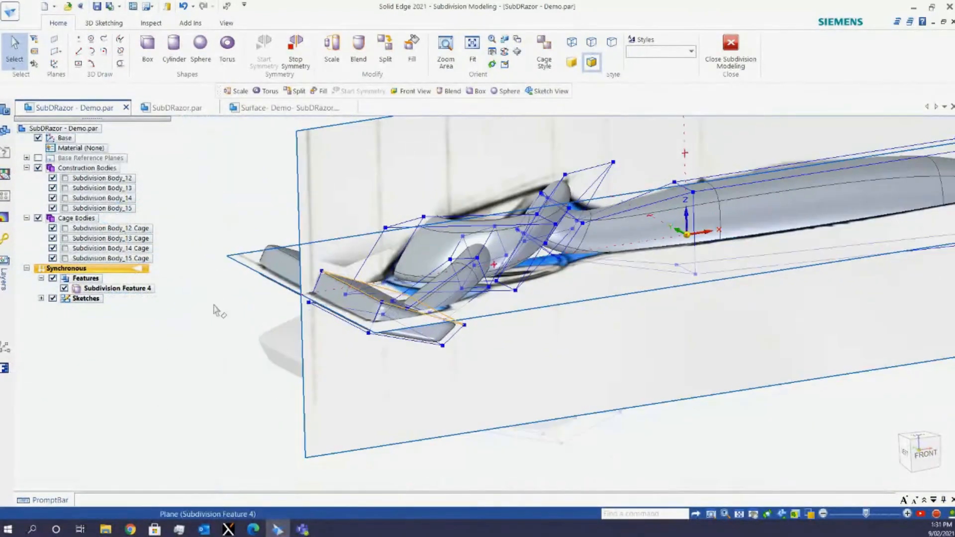
# Hide the sketches and review the whole razor and the handle's cage faces
pyautogui.click(53, 299)
pyautogui.scroll(-5, 296, 318)
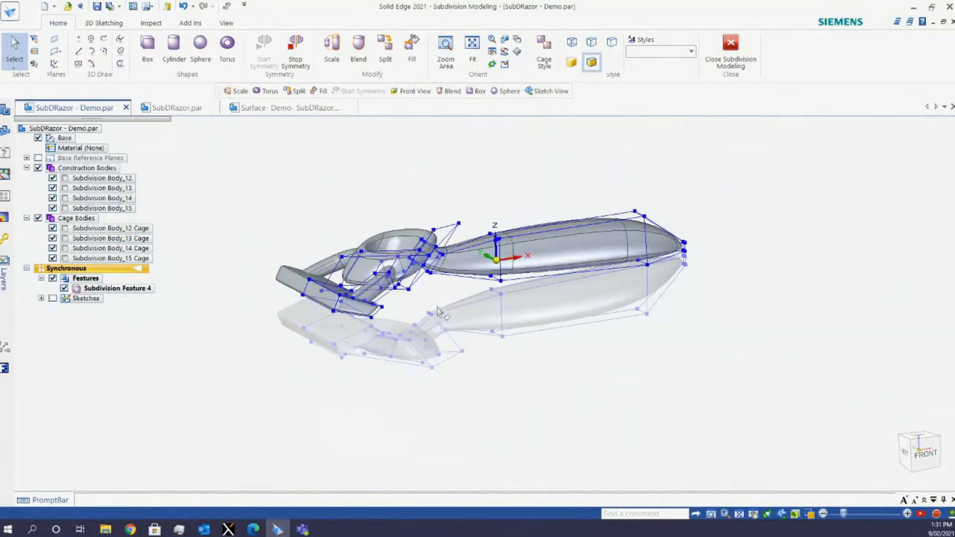
pyautogui.moveTo(423, 319)
pyautogui.mouseDown(button='middle')
pyautogui.moveTo(439, 394)
pyautogui.moveTo(433, 320)
pyautogui.mouseUp(button='middle')
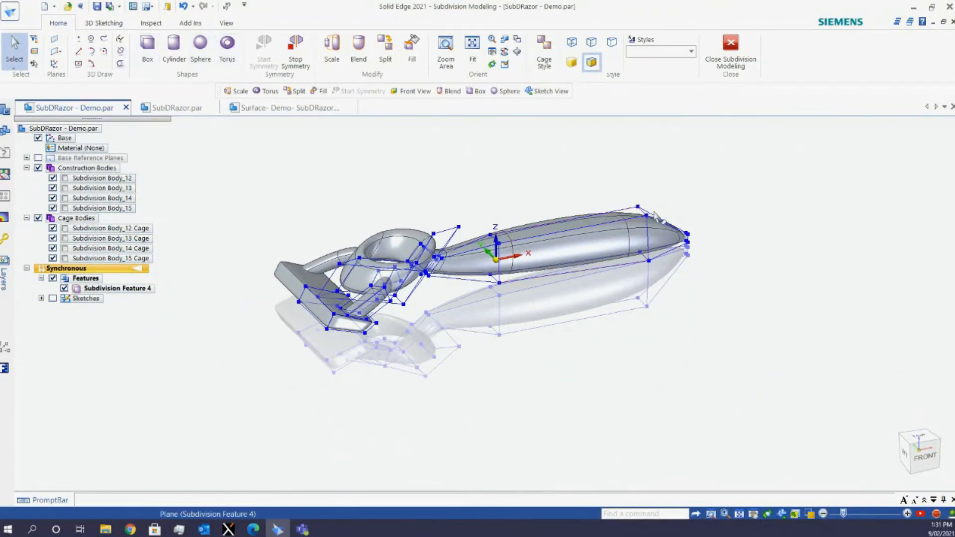
pyautogui.scroll(3, 654, 215)
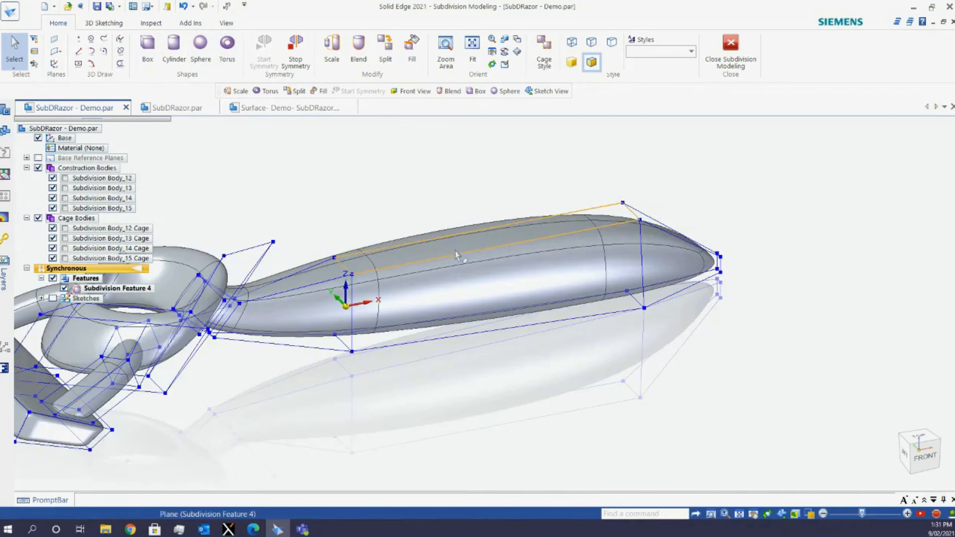
pyautogui.click(349, 272)
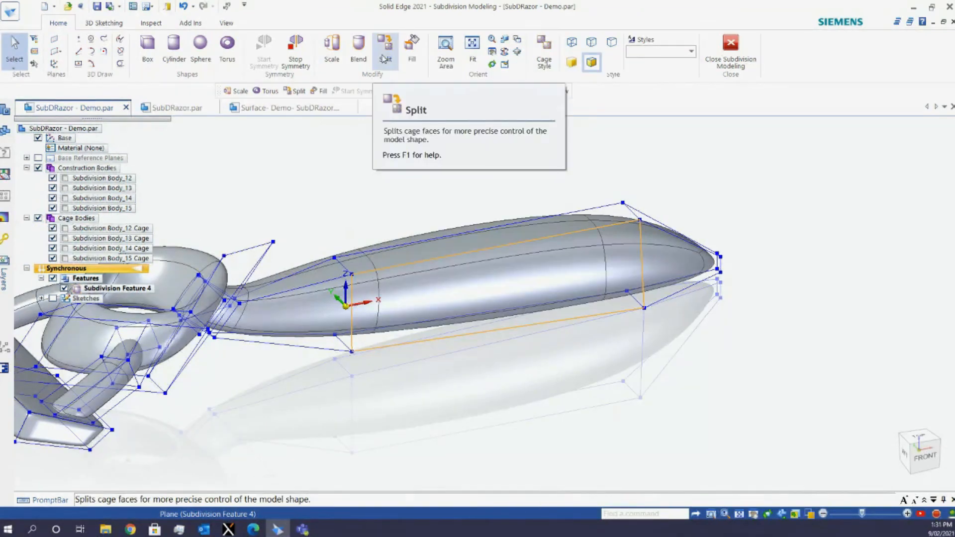
pyautogui.scroll(-2, 681, 186)
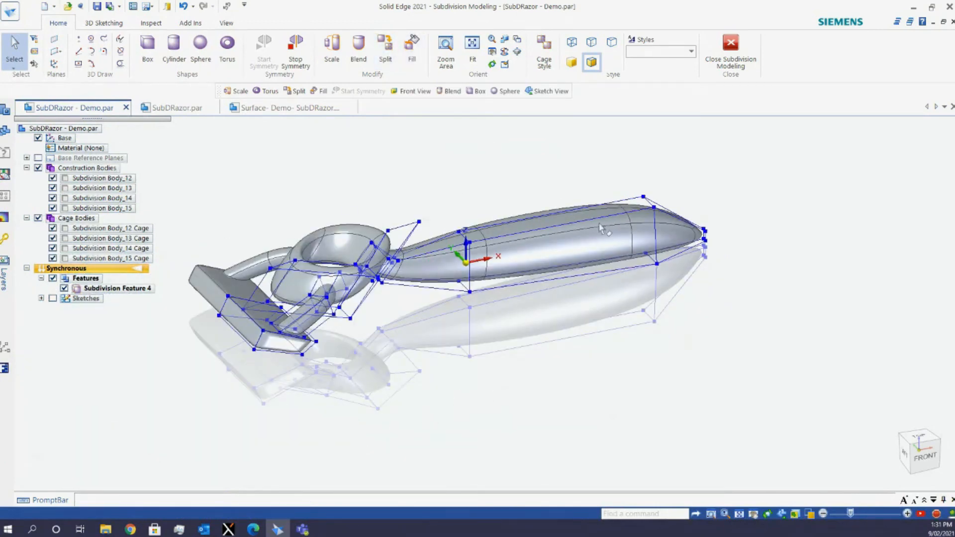
# Close subdivision modeling and transition the part from synchronous to the Ordered environment
pyautogui.click(731, 63)
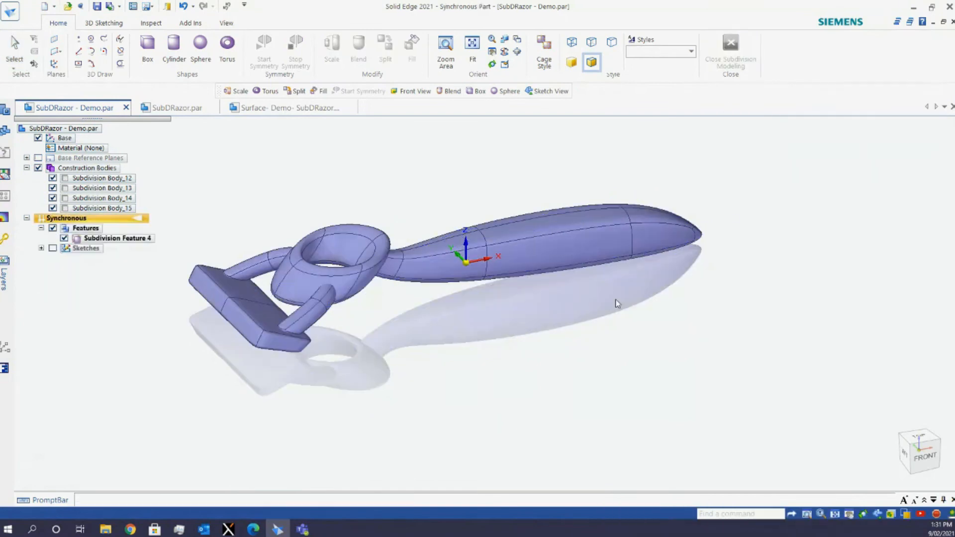
pyautogui.moveTo(667, 313); pyautogui.dragTo(505, 322, button='middle')
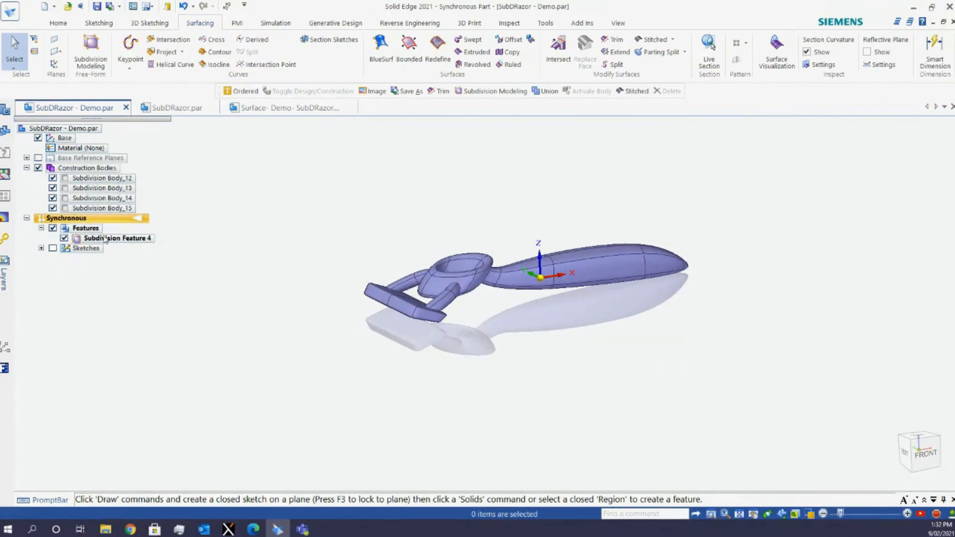
pyautogui.rightClick(81, 221)
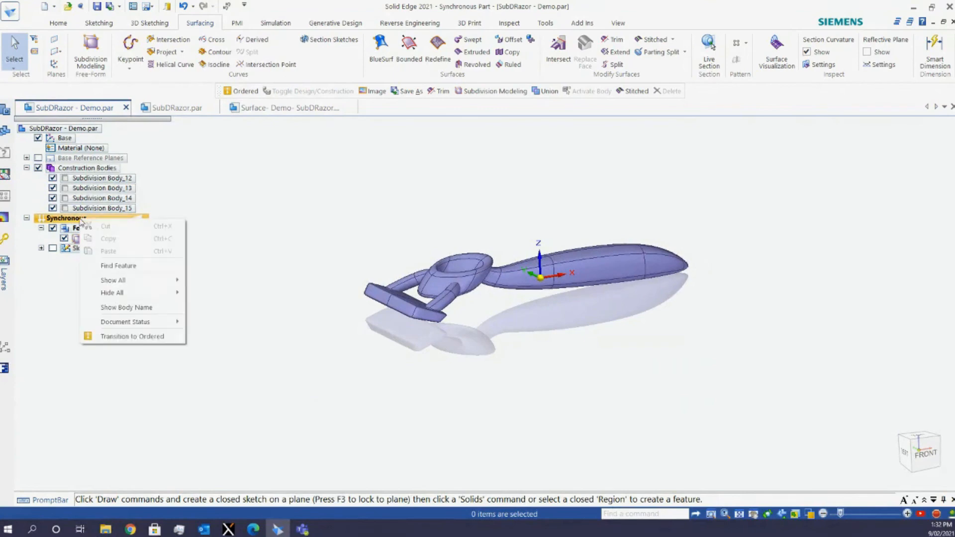
pyautogui.click(146, 338)
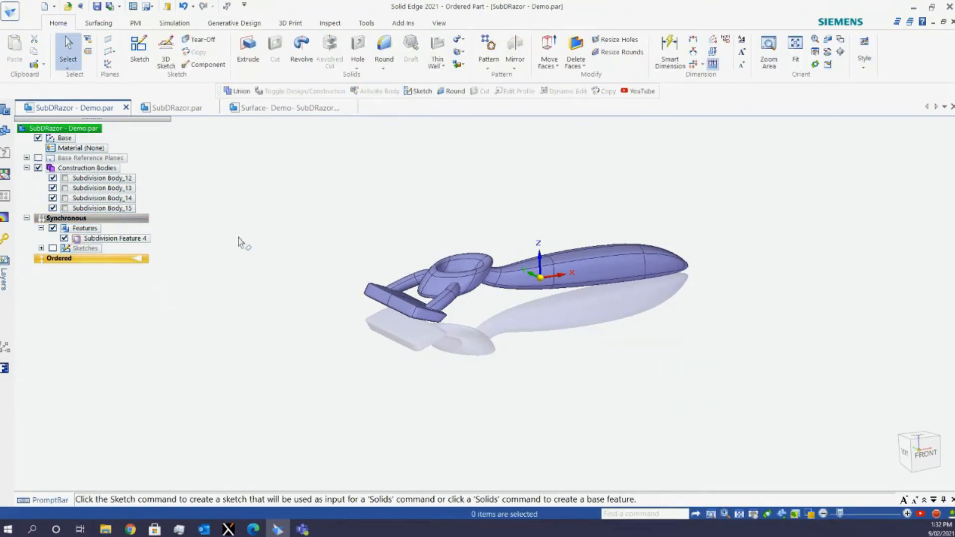
# Convert all four subdivision construction bodies, Subdivision Body_12 to Subdivision Body_15, into design bodies with Toggle Design/Construction
pyautogui.click(112, 179)
pyautogui.keyDown('shift'); pyautogui.click(110, 208); pyautogui.keyUp('shift')
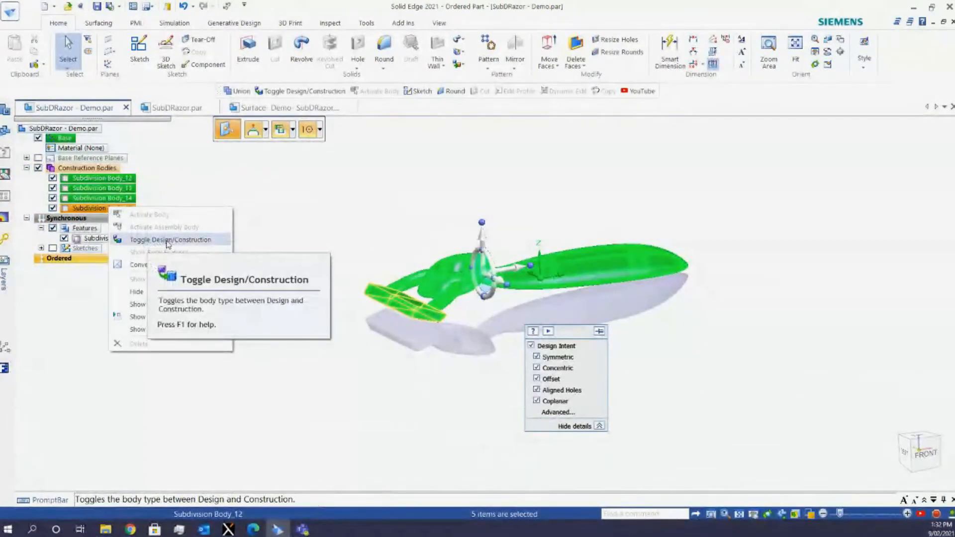
pyautogui.click(168, 240)
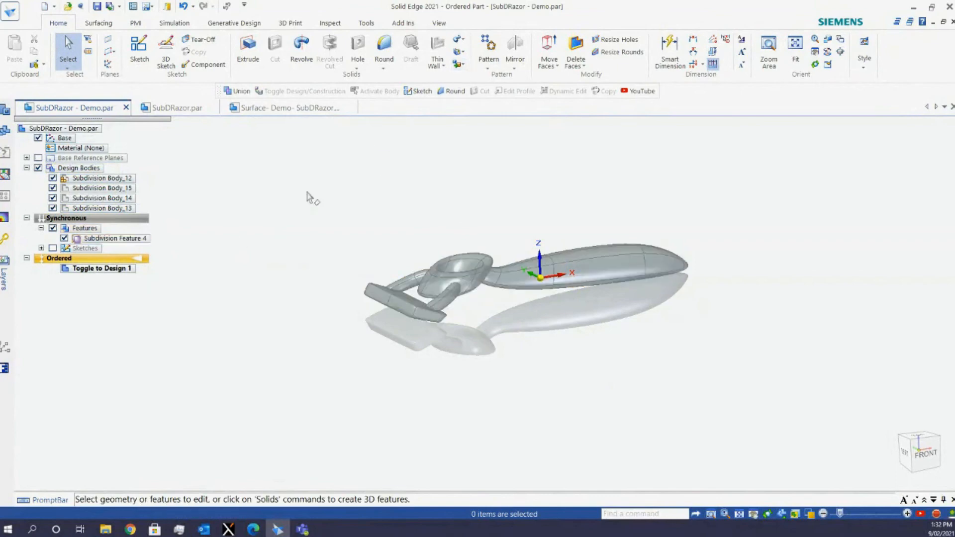
# Unite all four razor design bodies, Subdivision Body_12 to Subdivision Body_15, into a single solid with the Union command
pyautogui.click(458, 66)
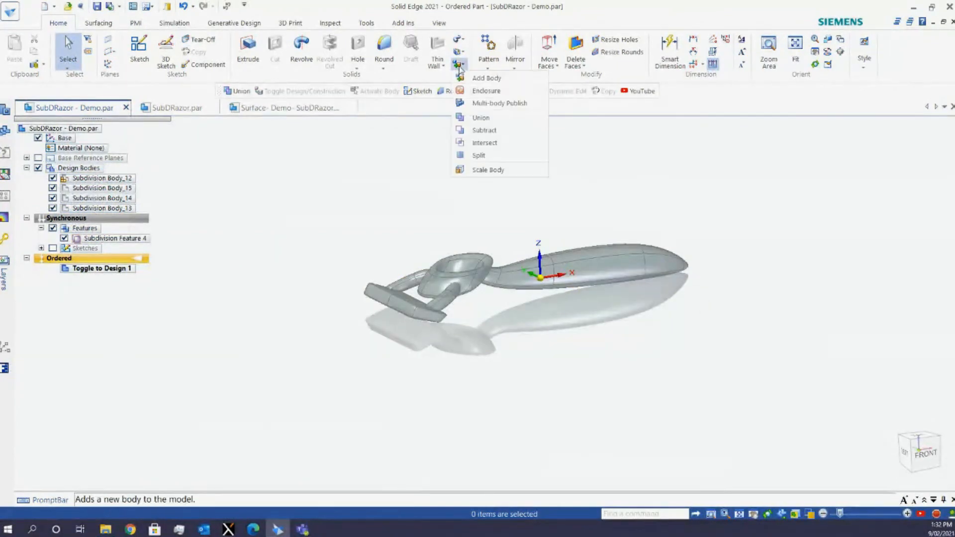
pyautogui.click(490, 118)
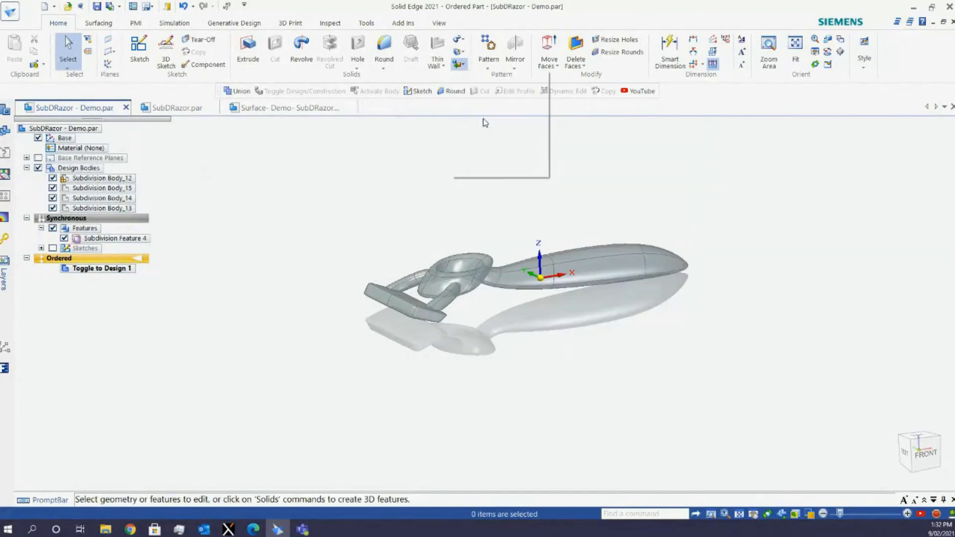
pyautogui.moveTo(771, 217); pyautogui.dragTo(343, 377)
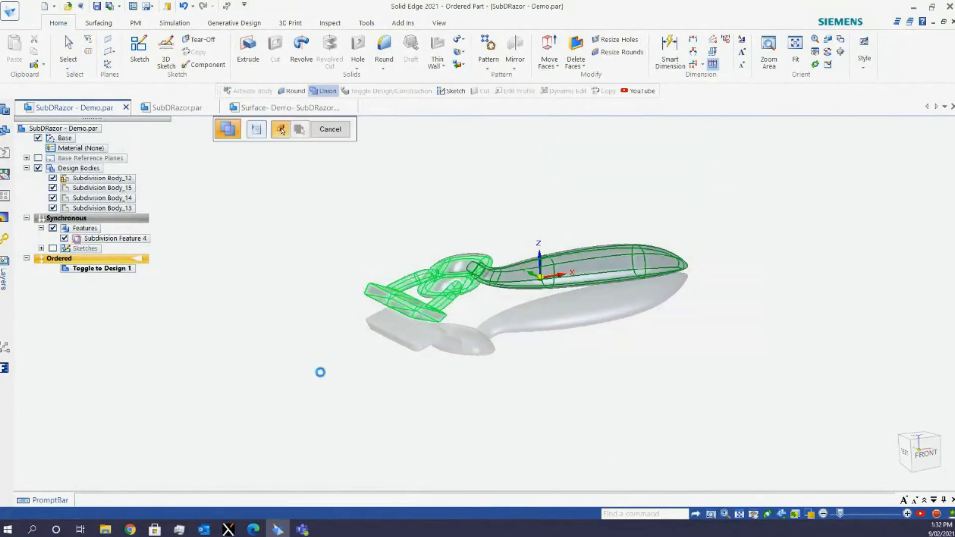
pyautogui.click(368, 129)
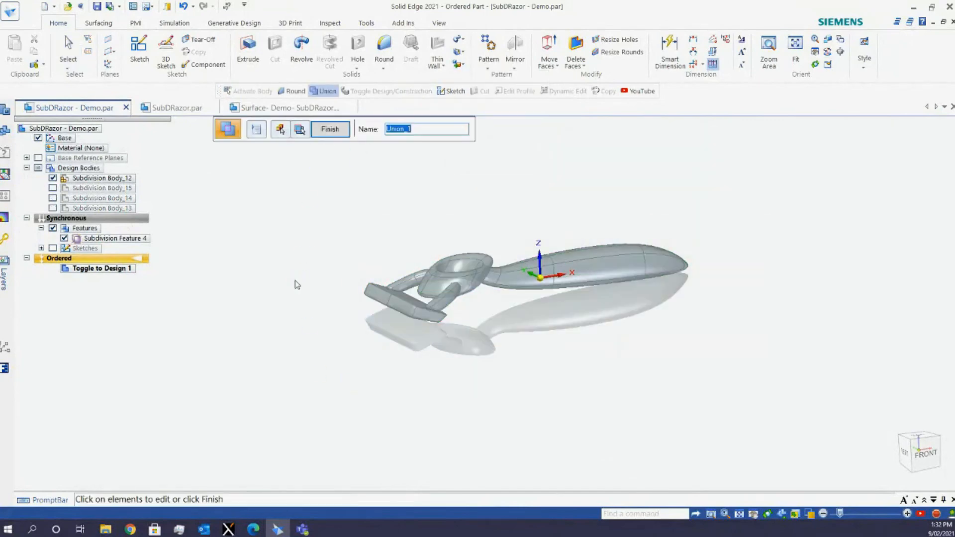
pyautogui.click(330, 129)
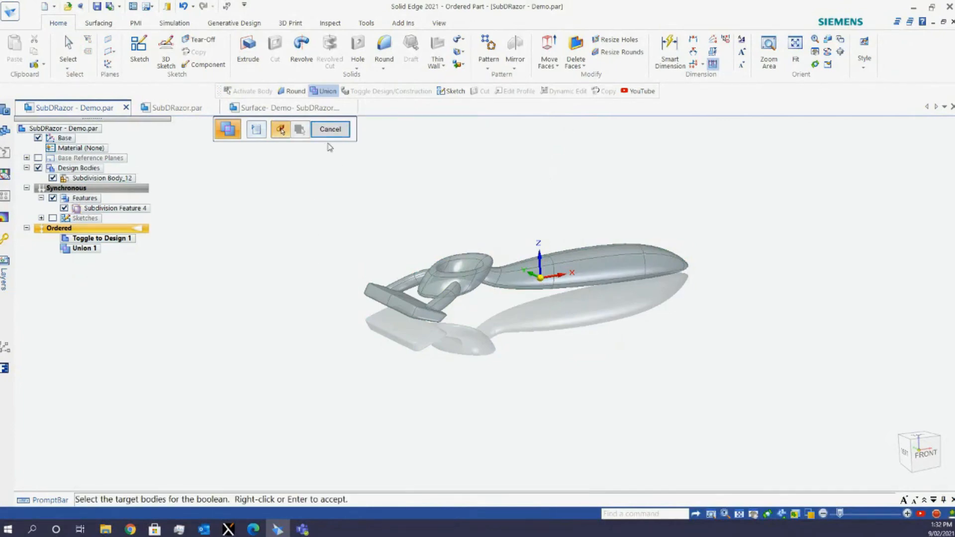
pyautogui.click(338, 132)
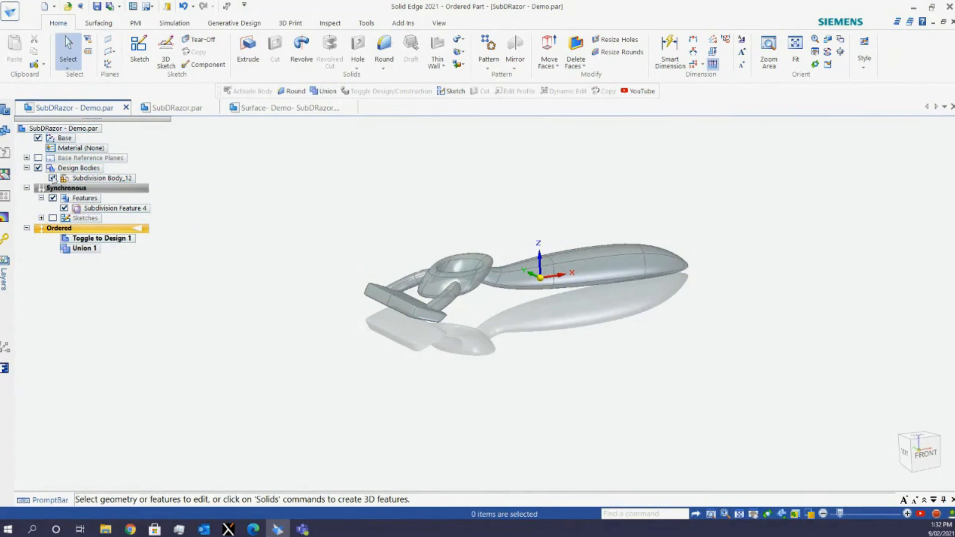
# Activate the united design body Subdivision Body_12 for solid modeling
pyautogui.click(91, 178)
pyautogui.rightClick(91, 178)
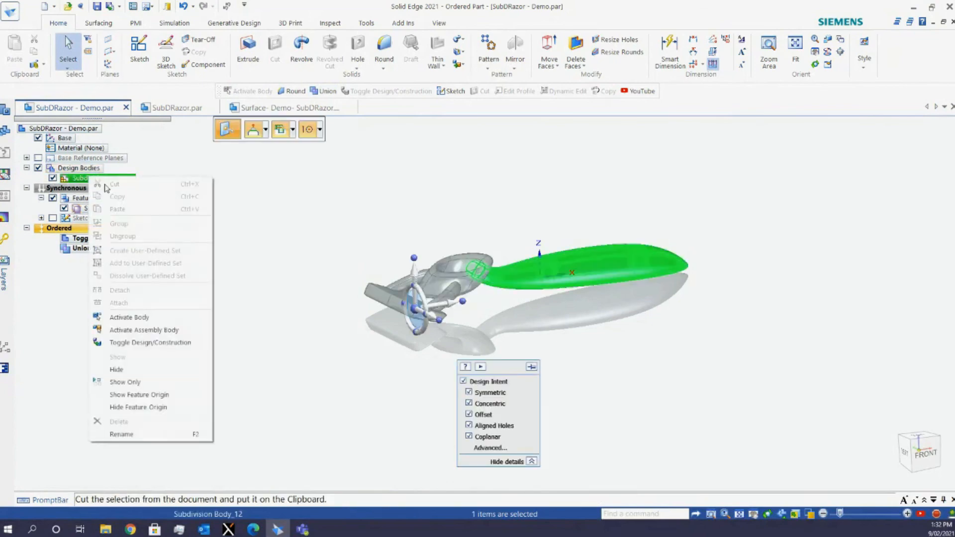
pyautogui.click(134, 317)
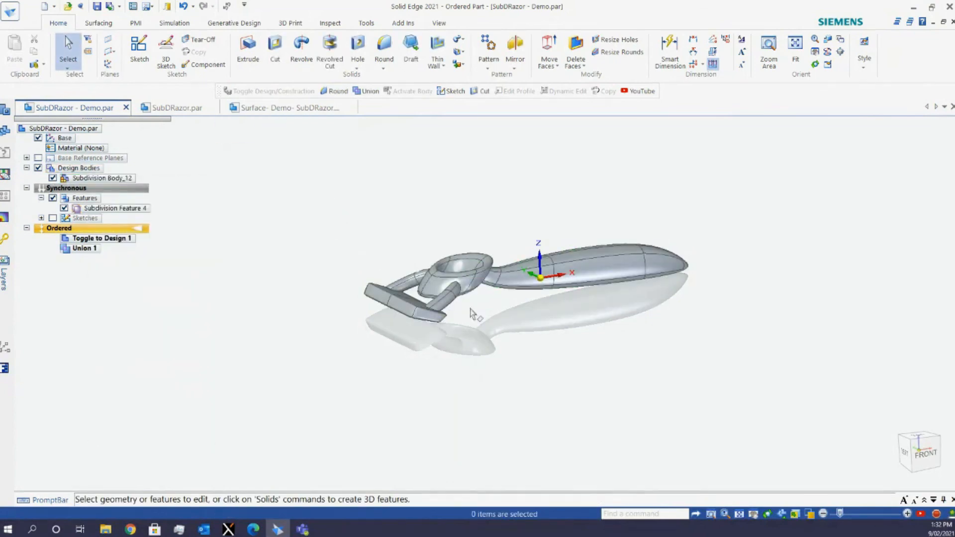
pyautogui.moveTo(470, 315); pyautogui.dragTo(542, 337, button='middle')
pyautogui.scroll(5, 525, 289)
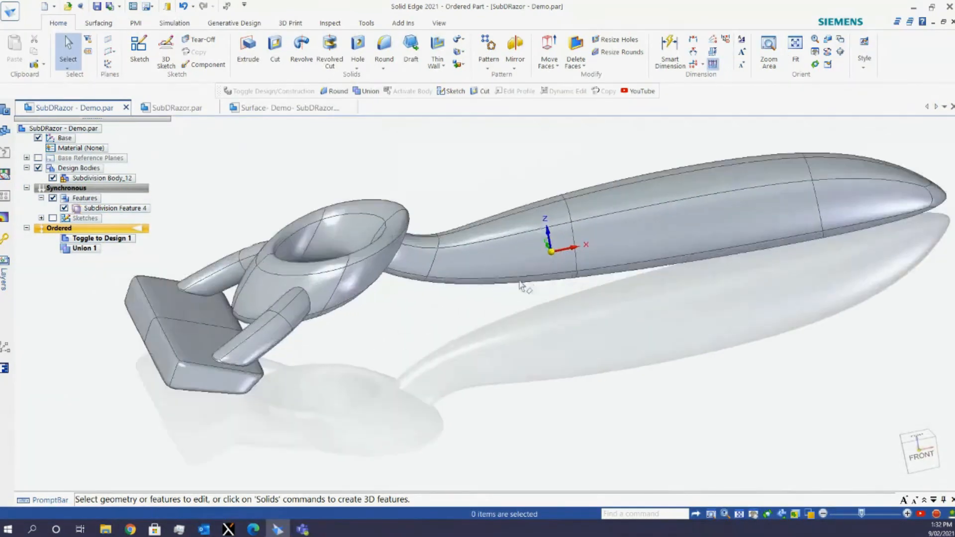
pyautogui.scroll(-5, 520, 286)
pyautogui.moveTo(519, 286); pyautogui.dragTo(423, 293, button='middle')
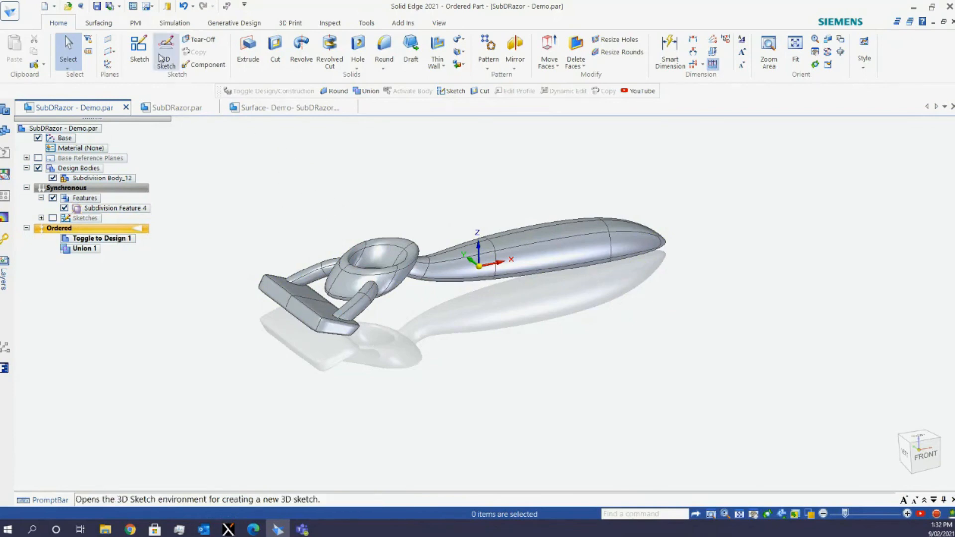
pyautogui.click(101, 25)
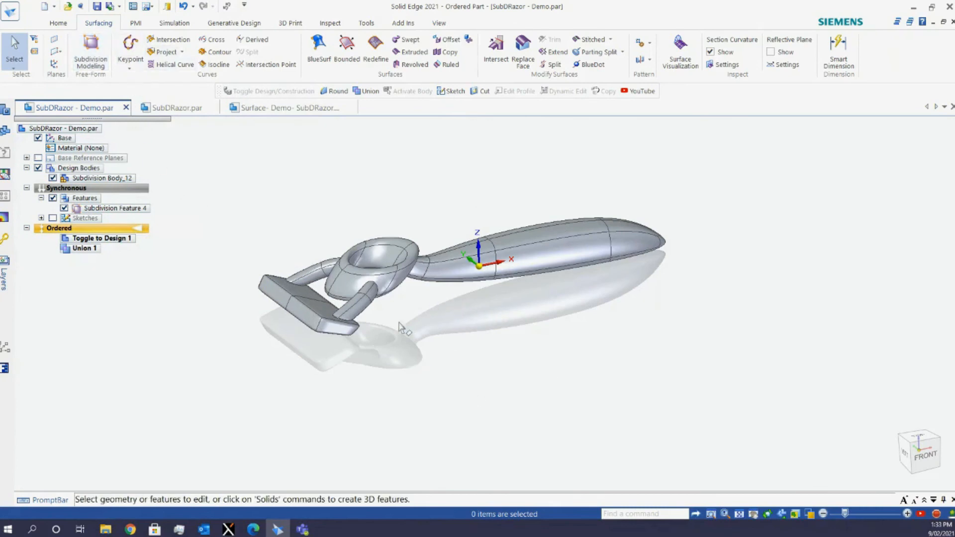
pyautogui.moveTo(399, 323)
pyautogui.mouseDown(button='middle')
pyautogui.moveTo(404, 313)
pyautogui.moveTo(401, 320)
pyautogui.mouseUp(button='middle')
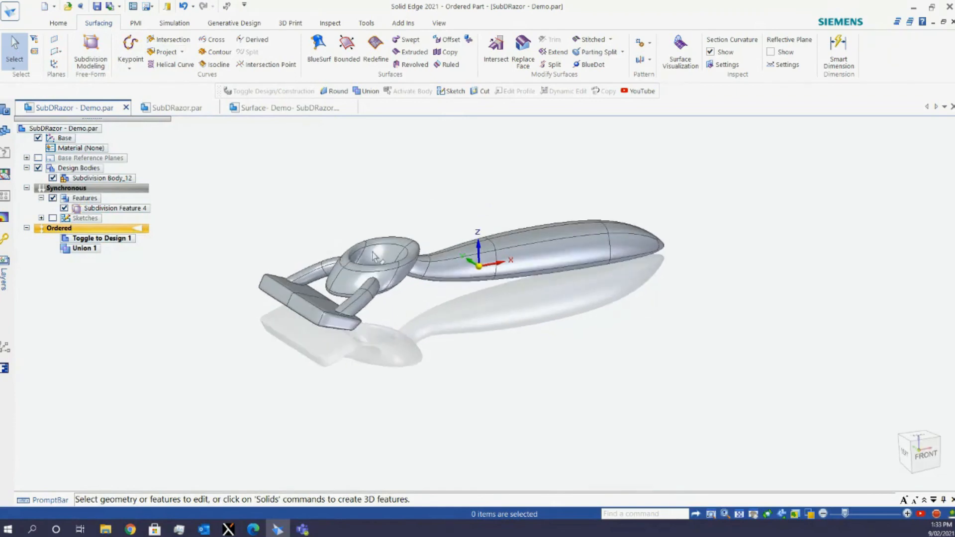
# Round the edge chain where the handle's neck meets the oval ring with a 1 mm radius
pyautogui.click(59, 23)
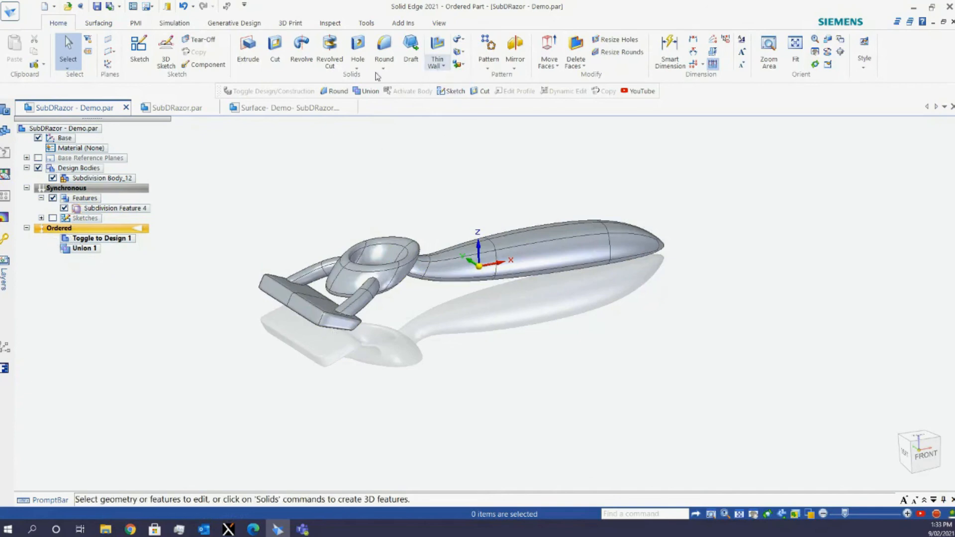
pyautogui.click(384, 47)
pyautogui.scroll(6, 383, 293)
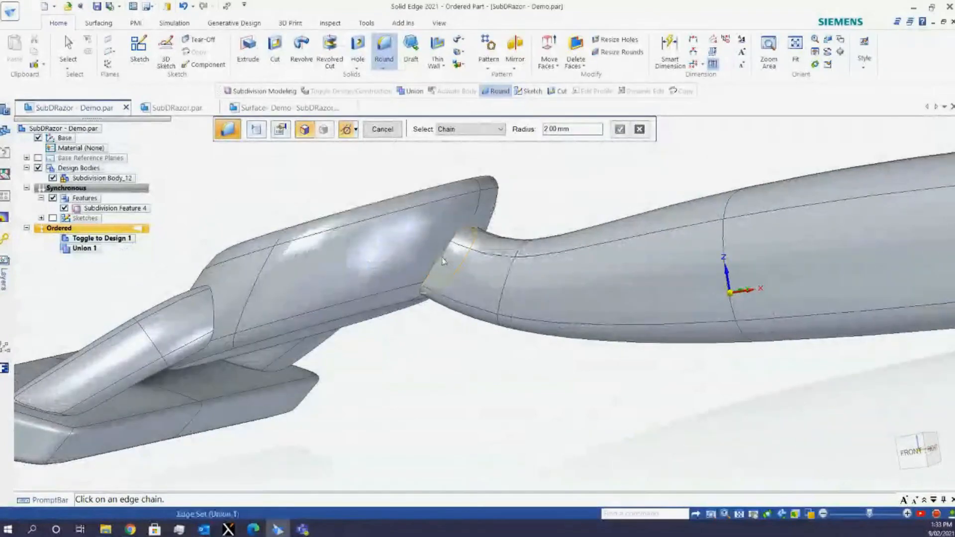
pyautogui.click(433, 262)
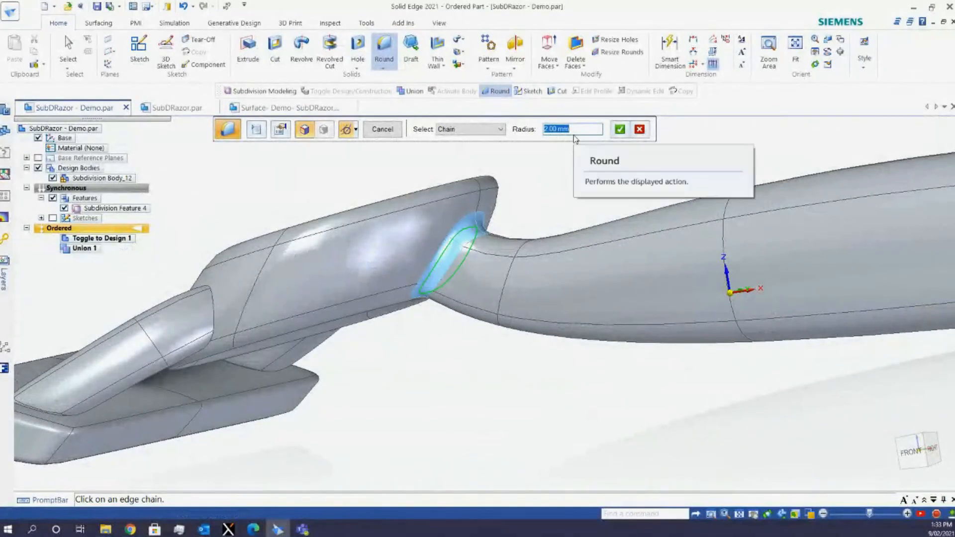
pyautogui.write('1')
pyautogui.click(619, 128)
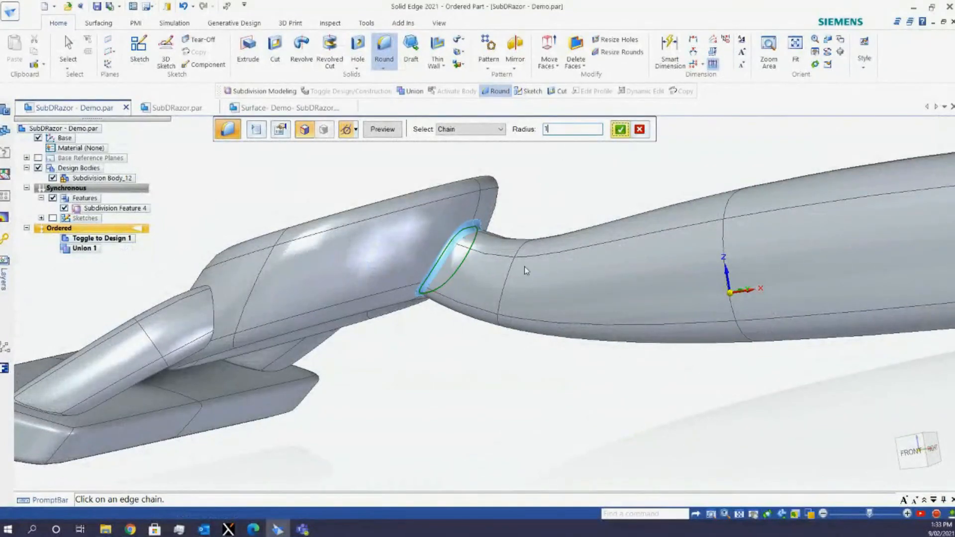
pyautogui.rightClick(528, 195)
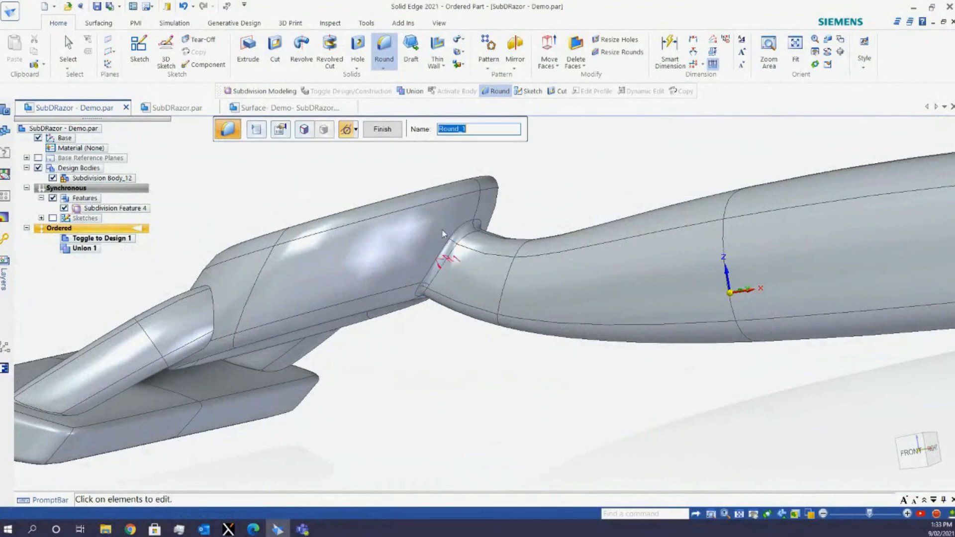
pyautogui.click(376, 130)
pyautogui.click(382, 129)
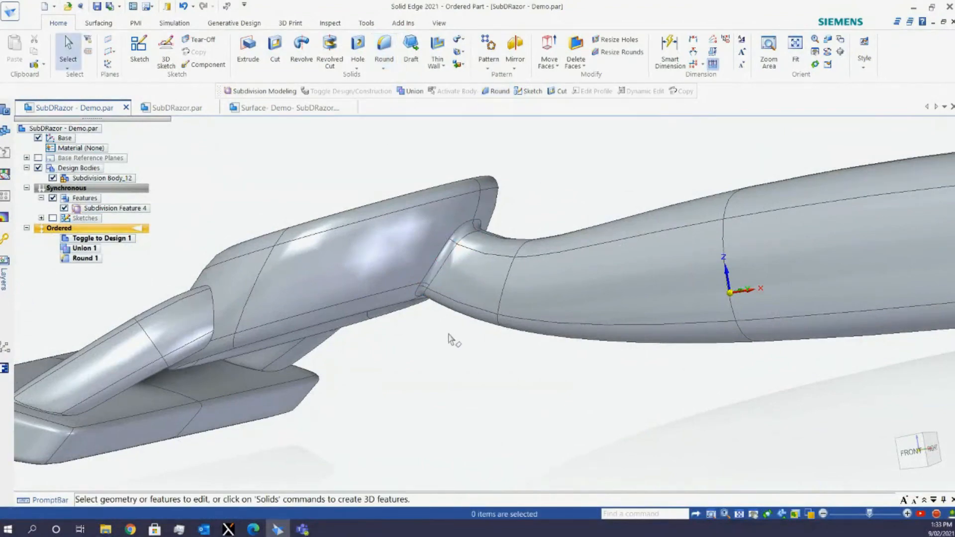
# Examine the rounded neck junction and the whole united razor from the front and obliquely from above
pyautogui.moveTo(452, 335); pyautogui.dragTo(432, 320, button='middle')
pyautogui.scroll(-3, 433, 318)
pyautogui.moveTo(550, 305); pyautogui.dragTo(528, 329, button='middle')
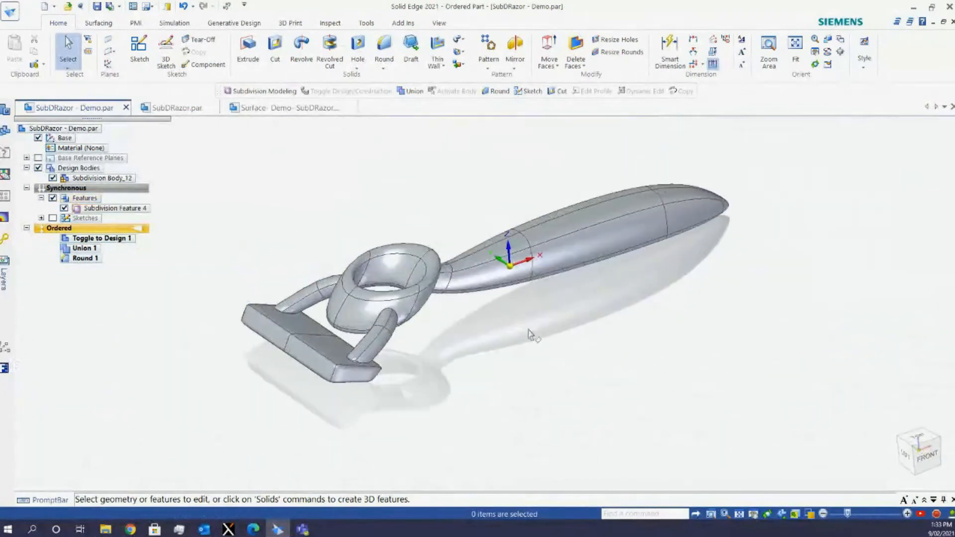
pyautogui.scroll(3, 359, 293)
pyautogui.scroll(-2, 318, 297)
pyautogui.moveTo(318, 298); pyautogui.dragTo(396, 322, button='middle')
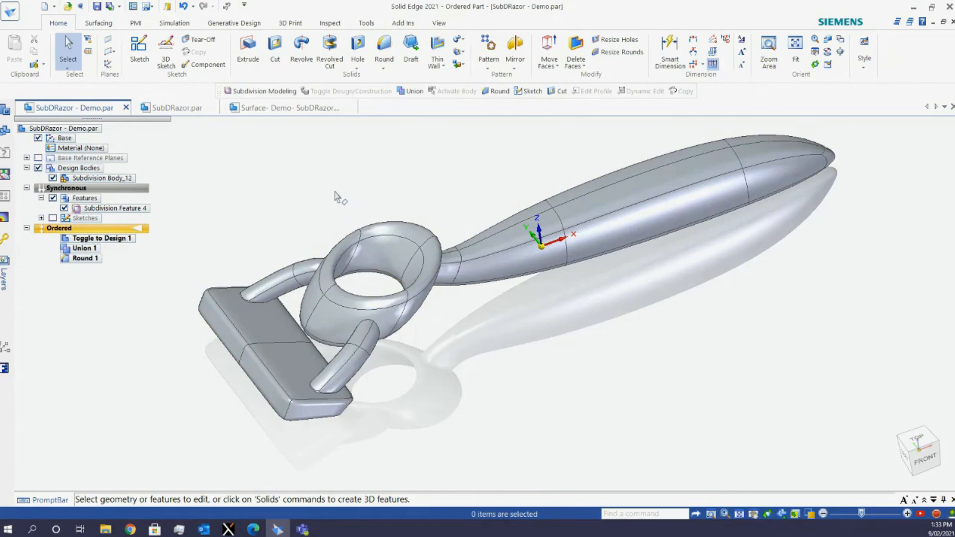
pyautogui.moveTo(599, 351); pyautogui.dragTo(596, 334, button='middle')
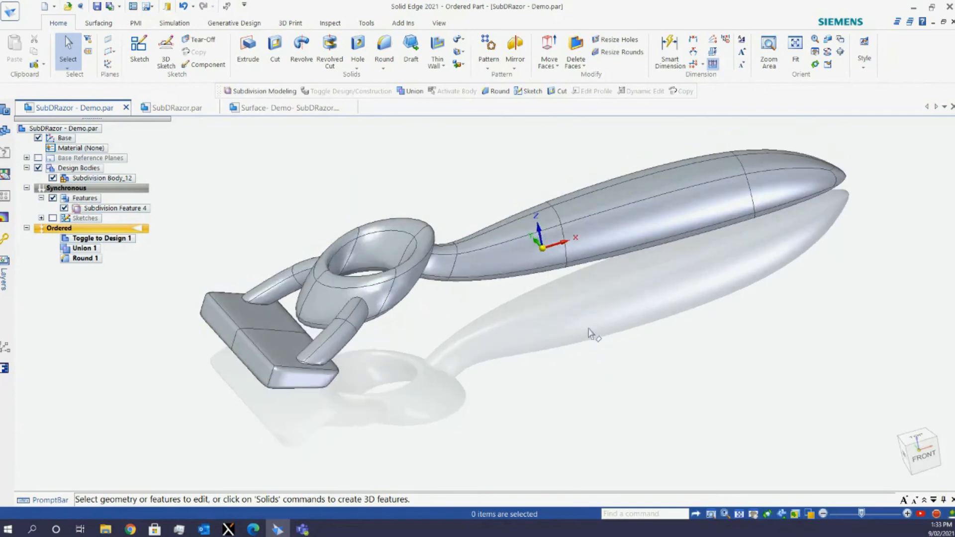